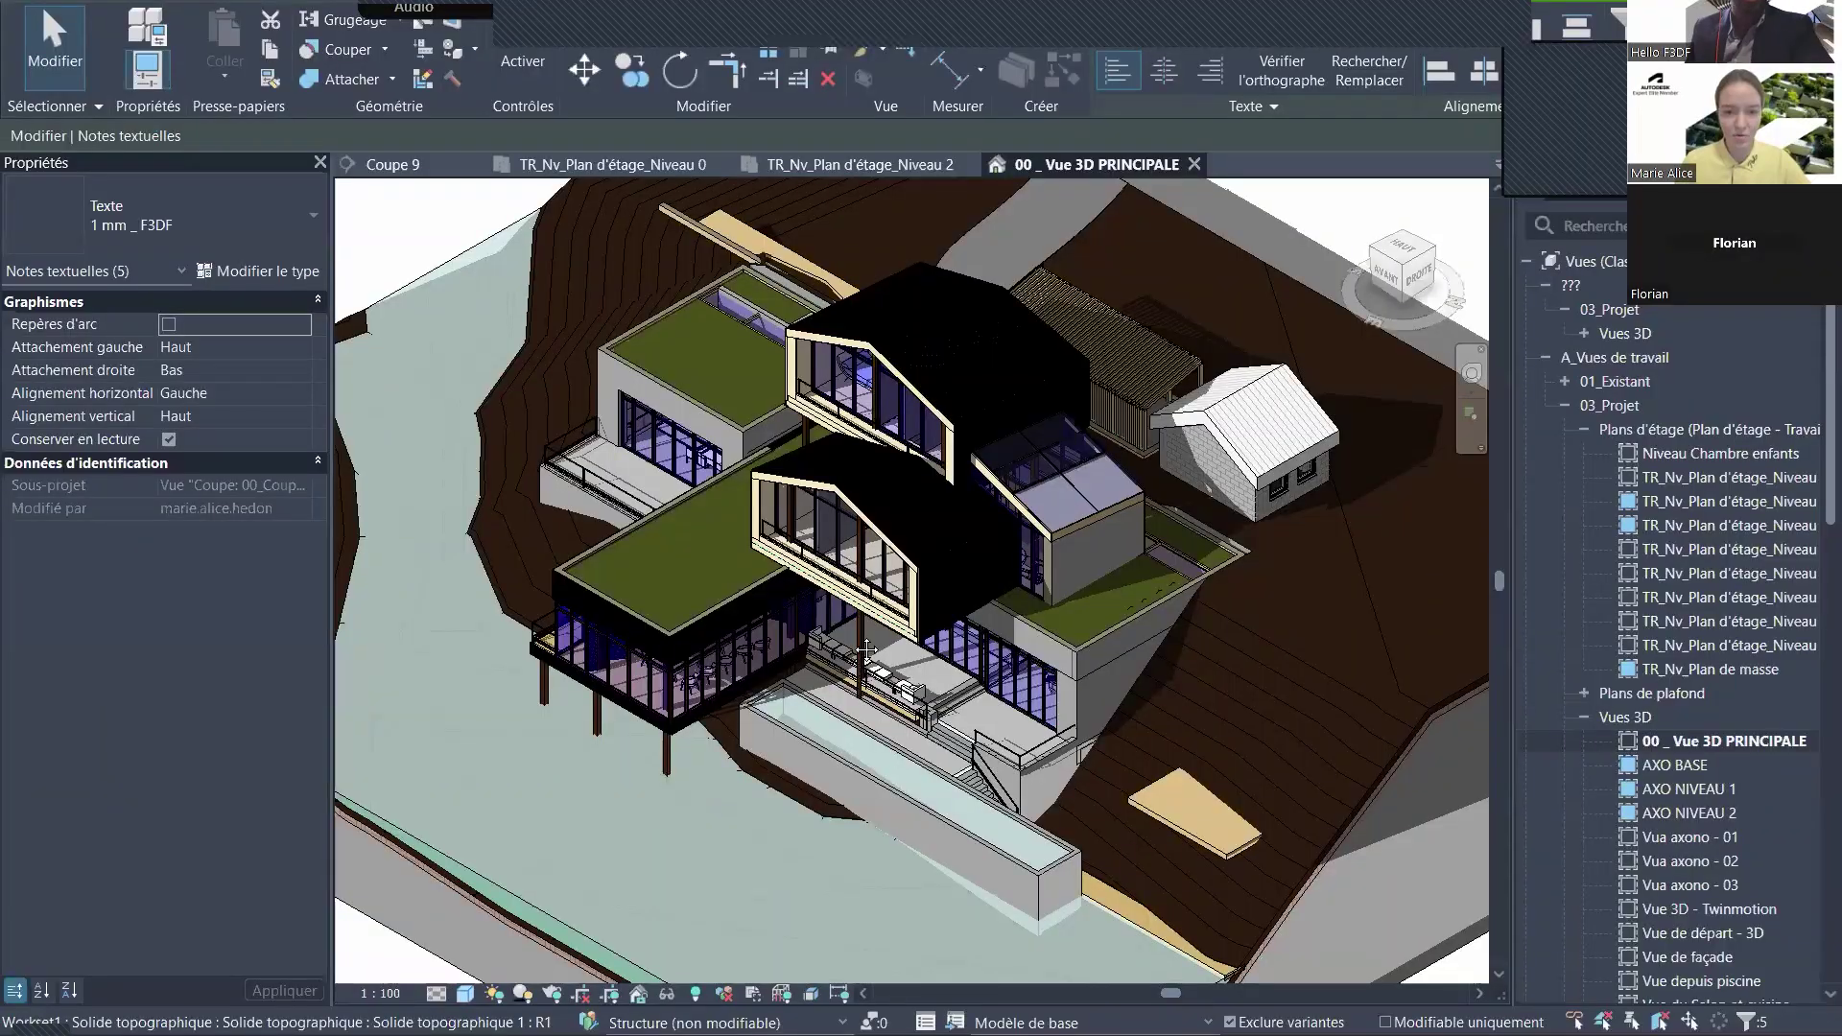
- Inspect the type properties of the stone-clad parapet wall along the green roof's edge in the main 3D view
scroll(905, 610, "down", 1)
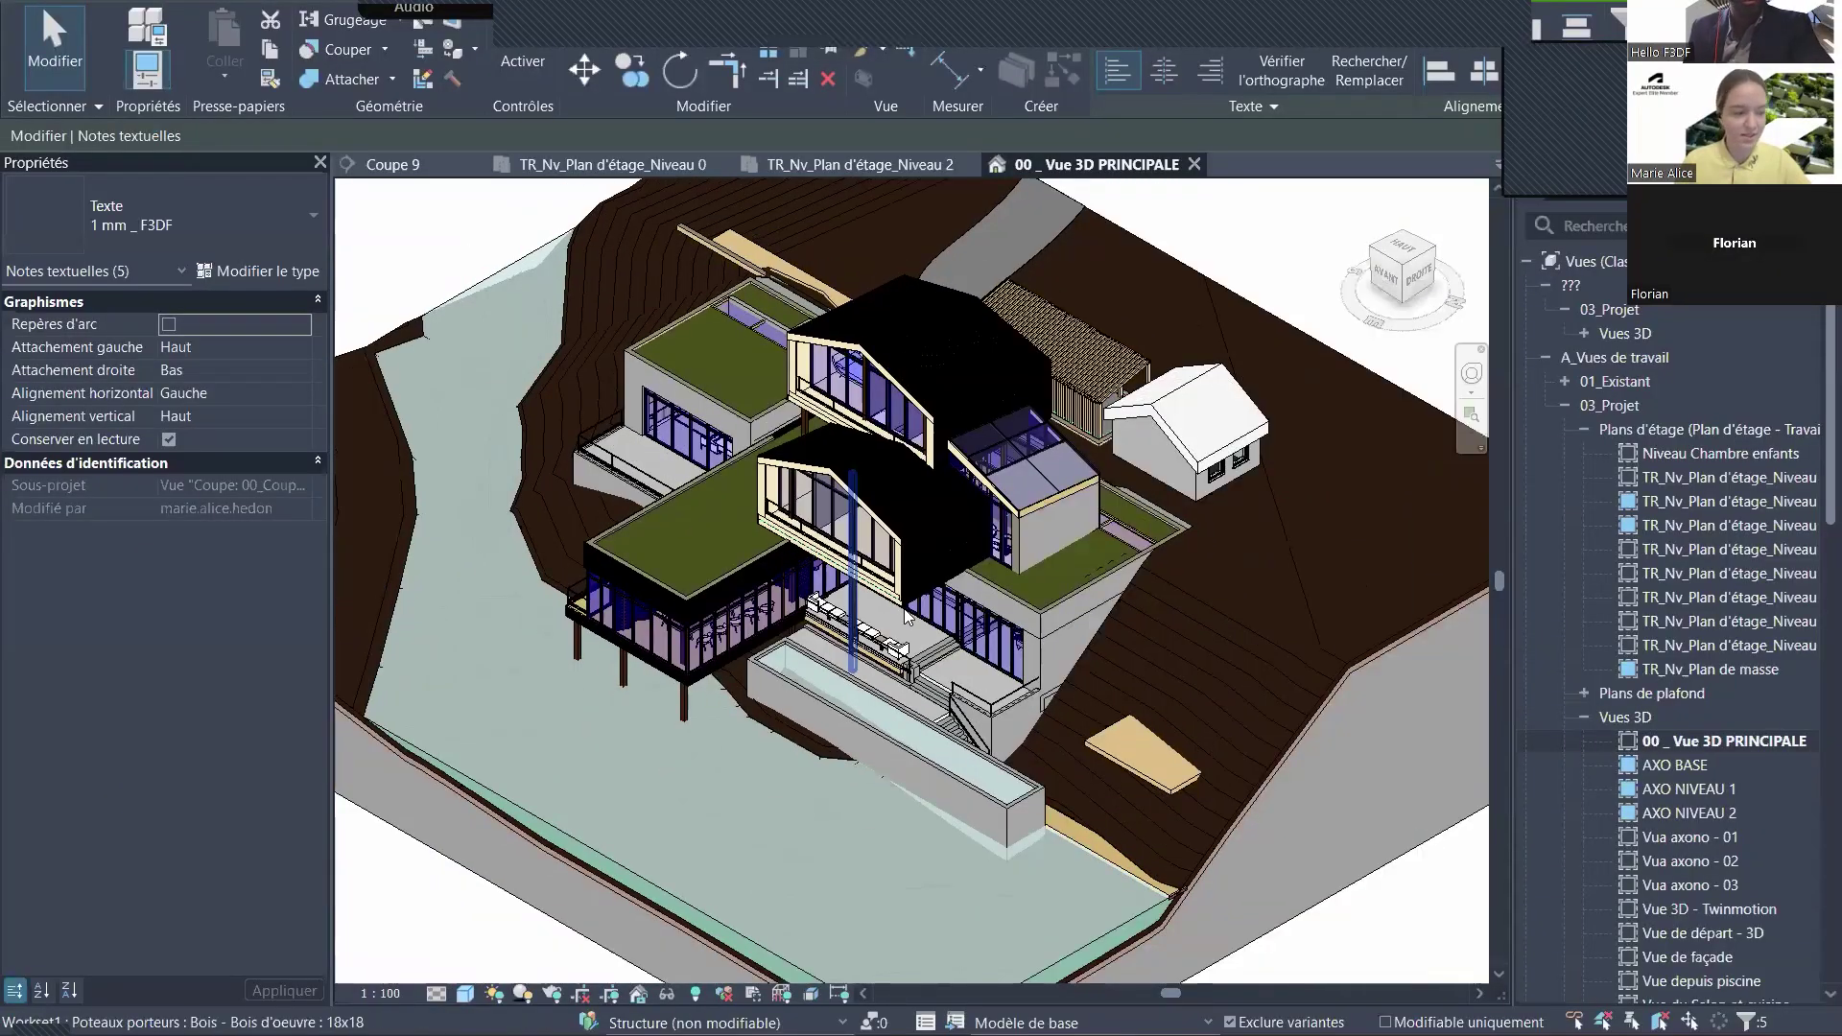
scroll(905, 619, "up", 1)
middle_click_drag(1015, 592, 987, 591)
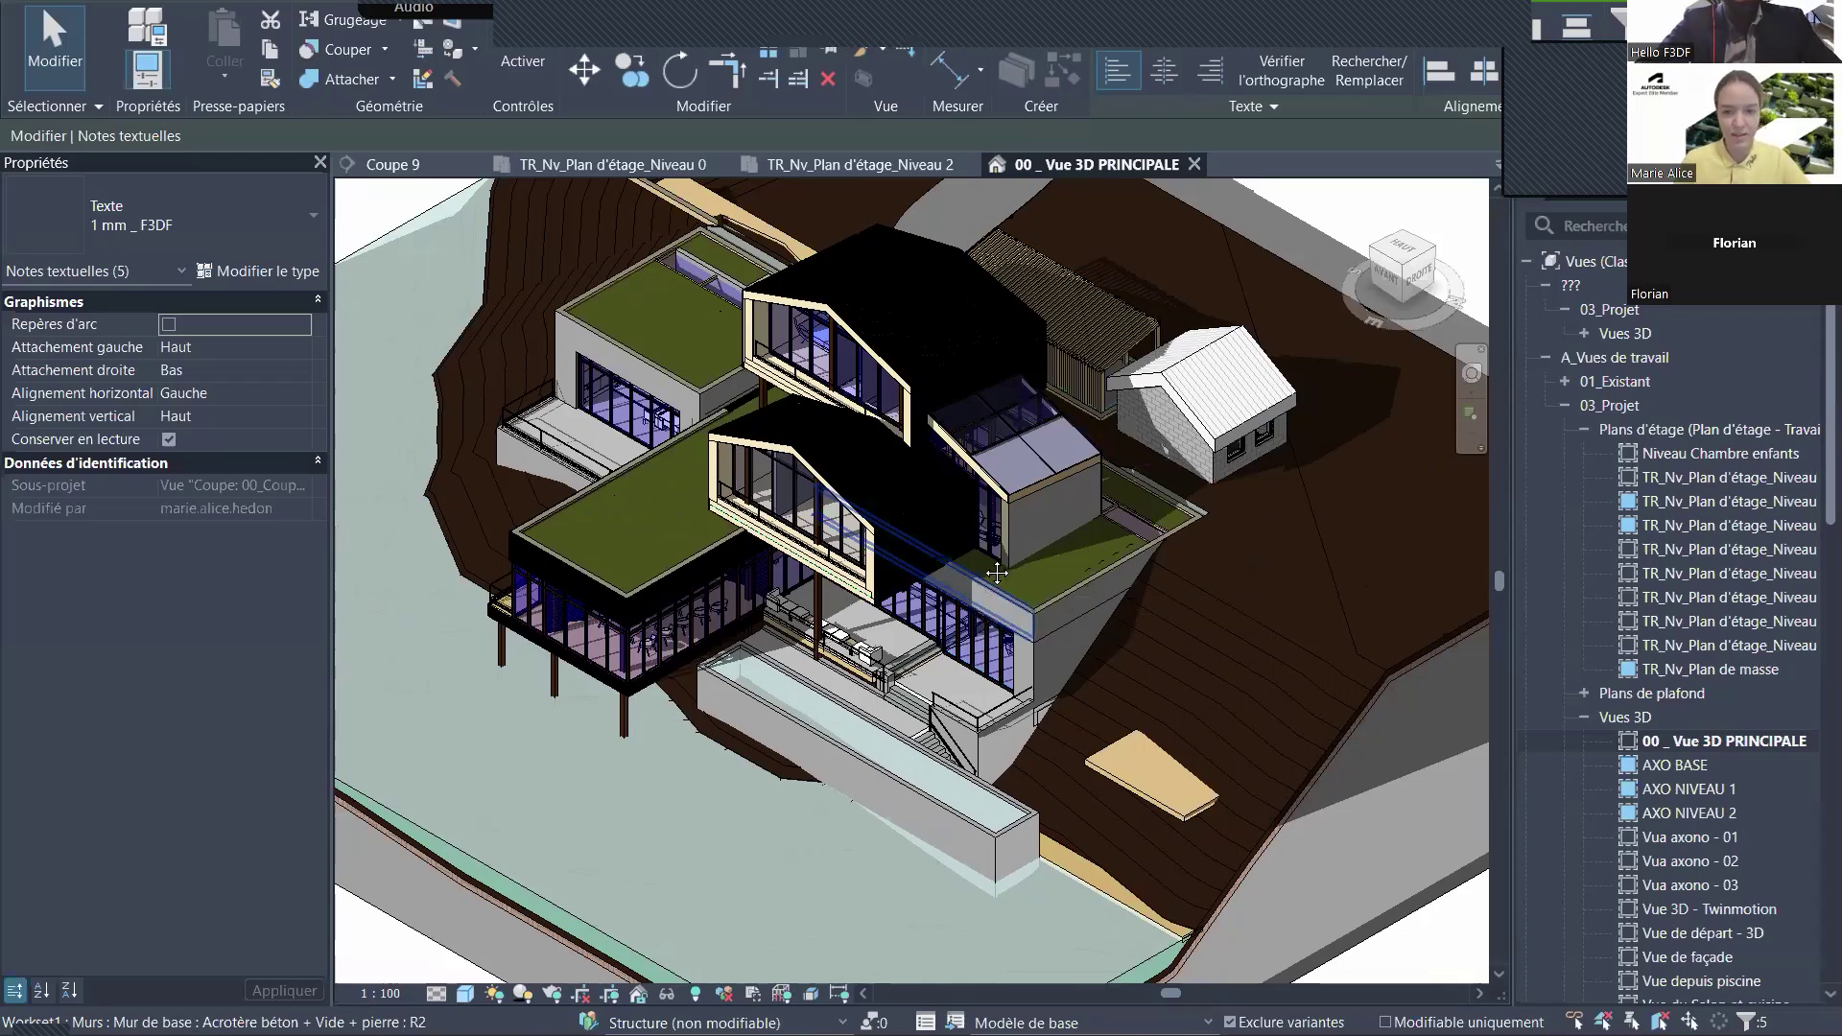
scroll(990, 605, "up", 2)
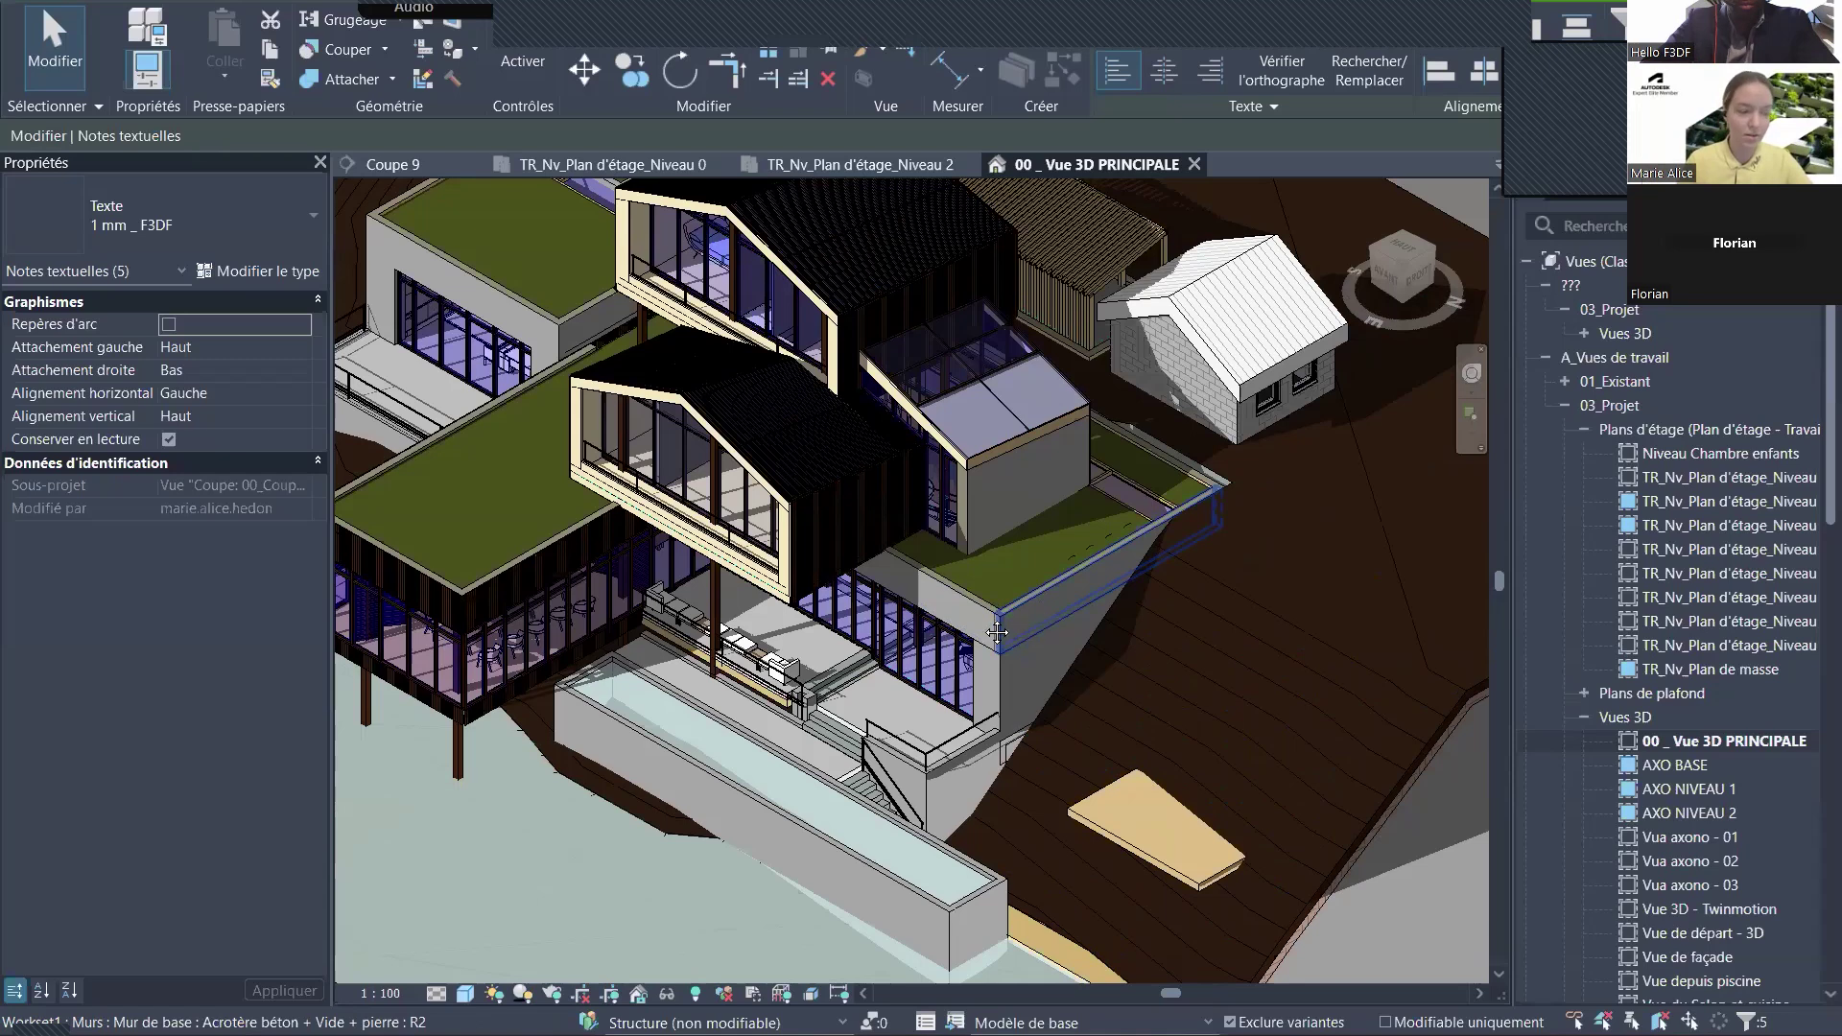
scroll(1089, 583, "up", 2)
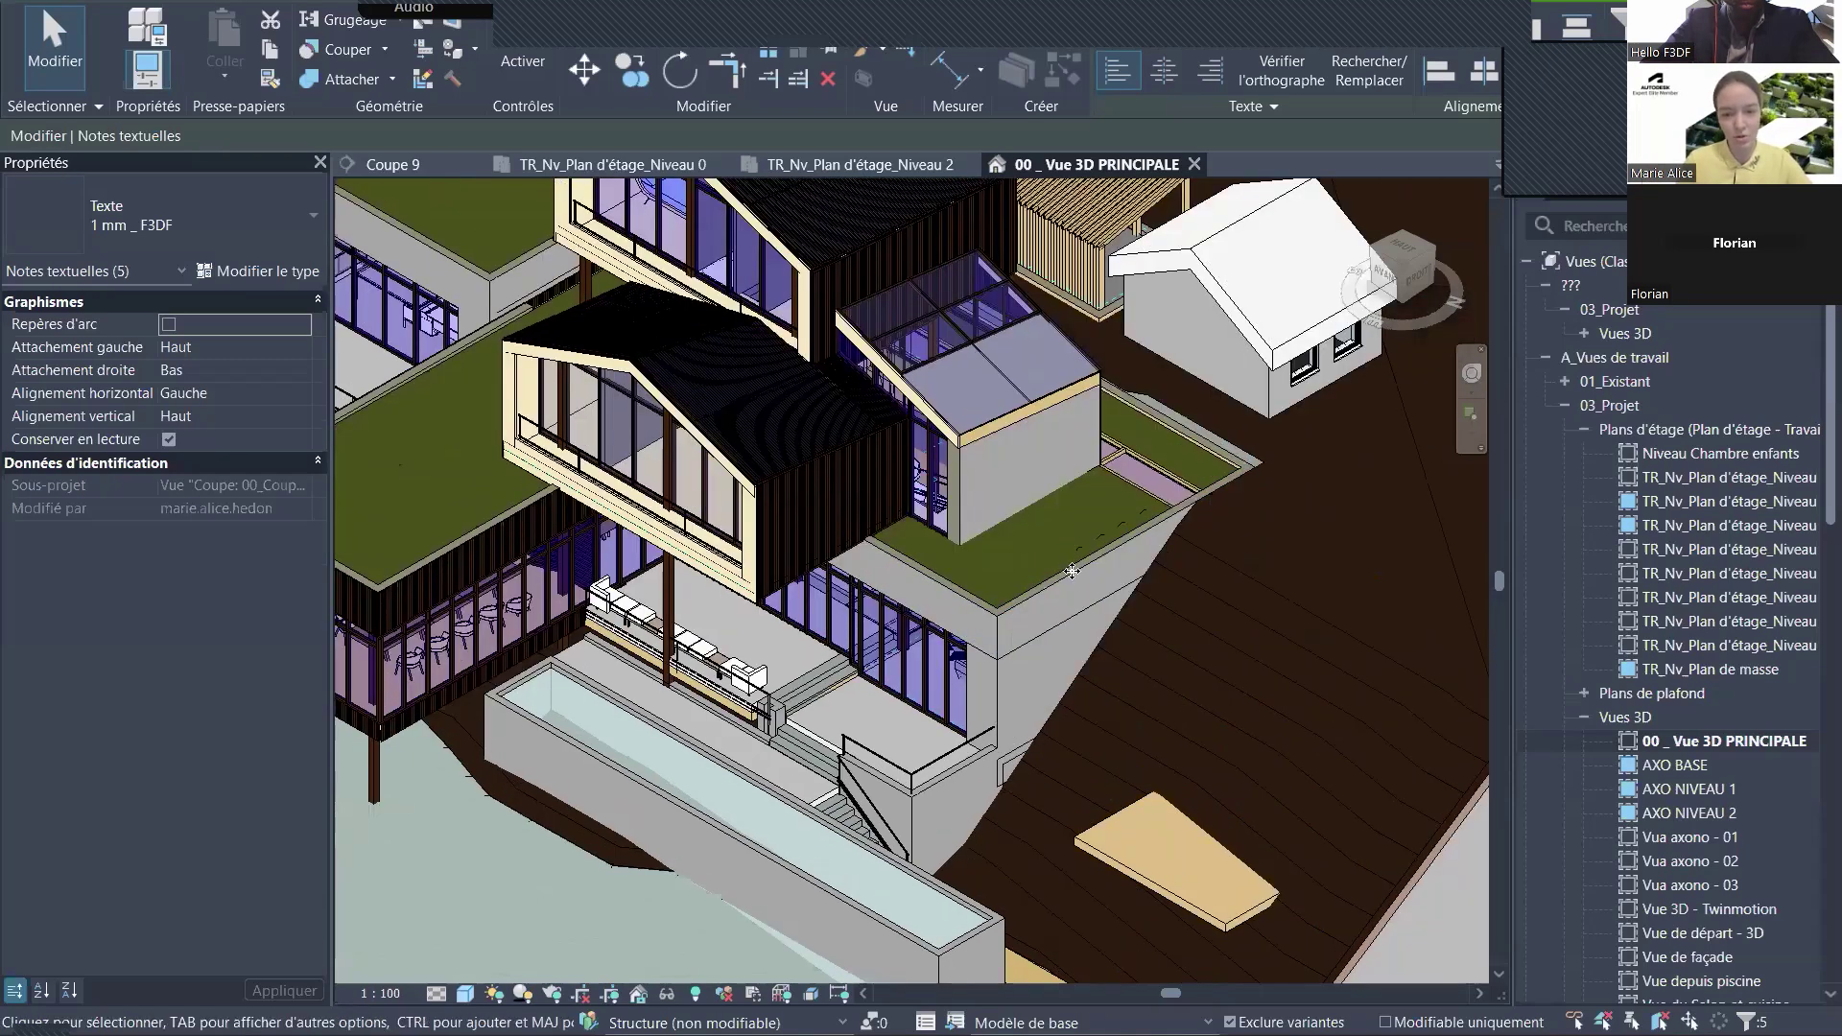
scroll(1070, 571, "up", 2)
left_click(1070, 573)
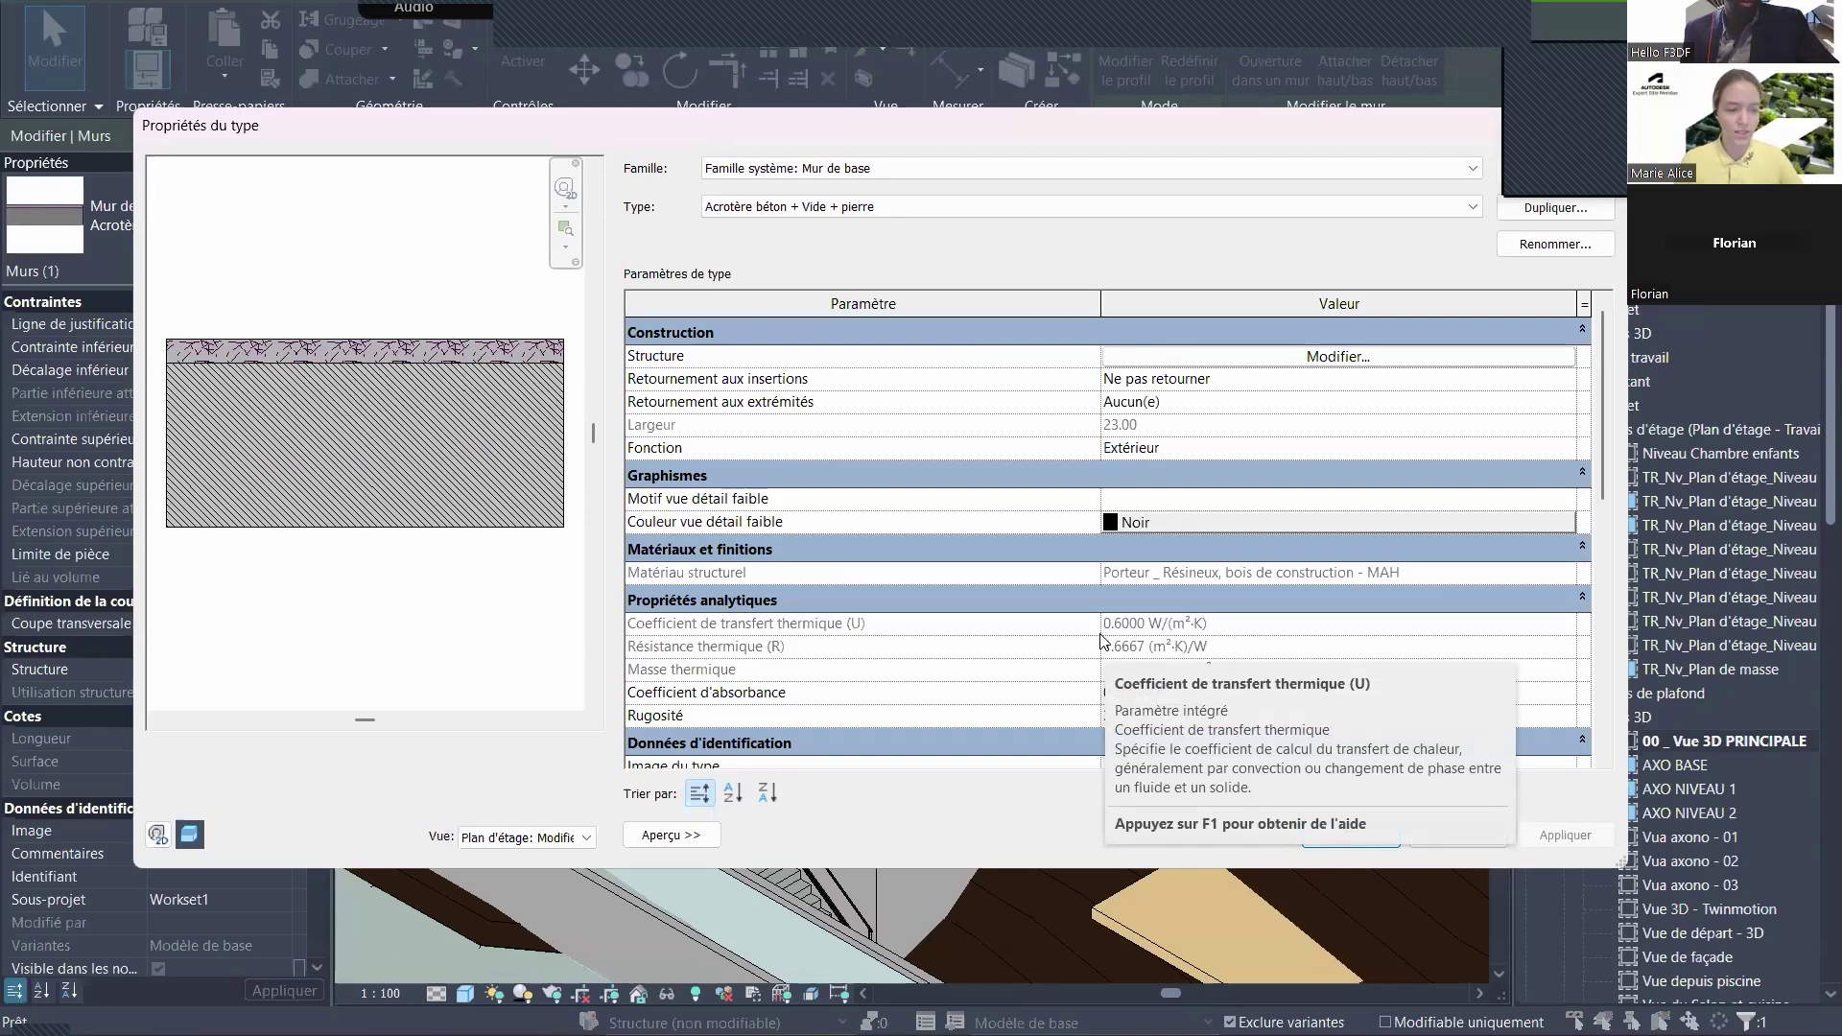
left_click_drag(1313, 128, 1249, 156)
left_click_drag(1413, 161, 1282, 221)
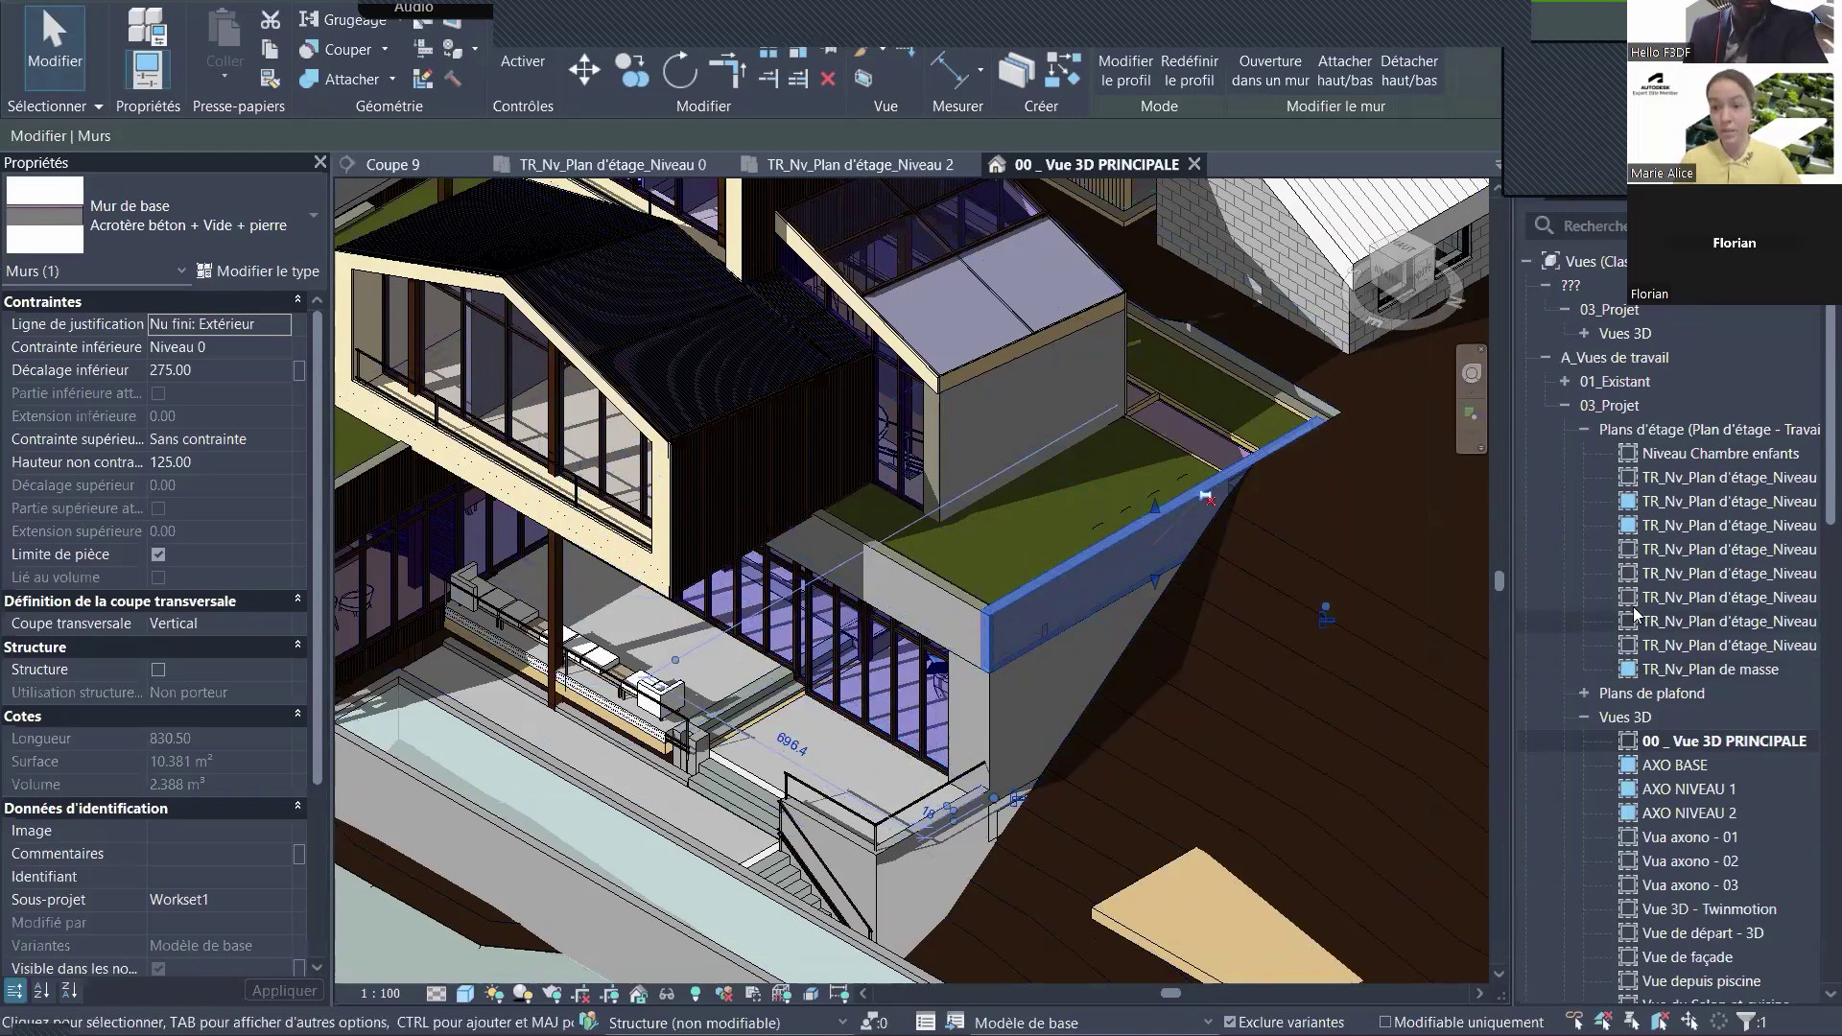
- Open the Nomenclature de mur schedule and review the wall types with their lengths and areas
scroll(1633, 607, "down", 15)
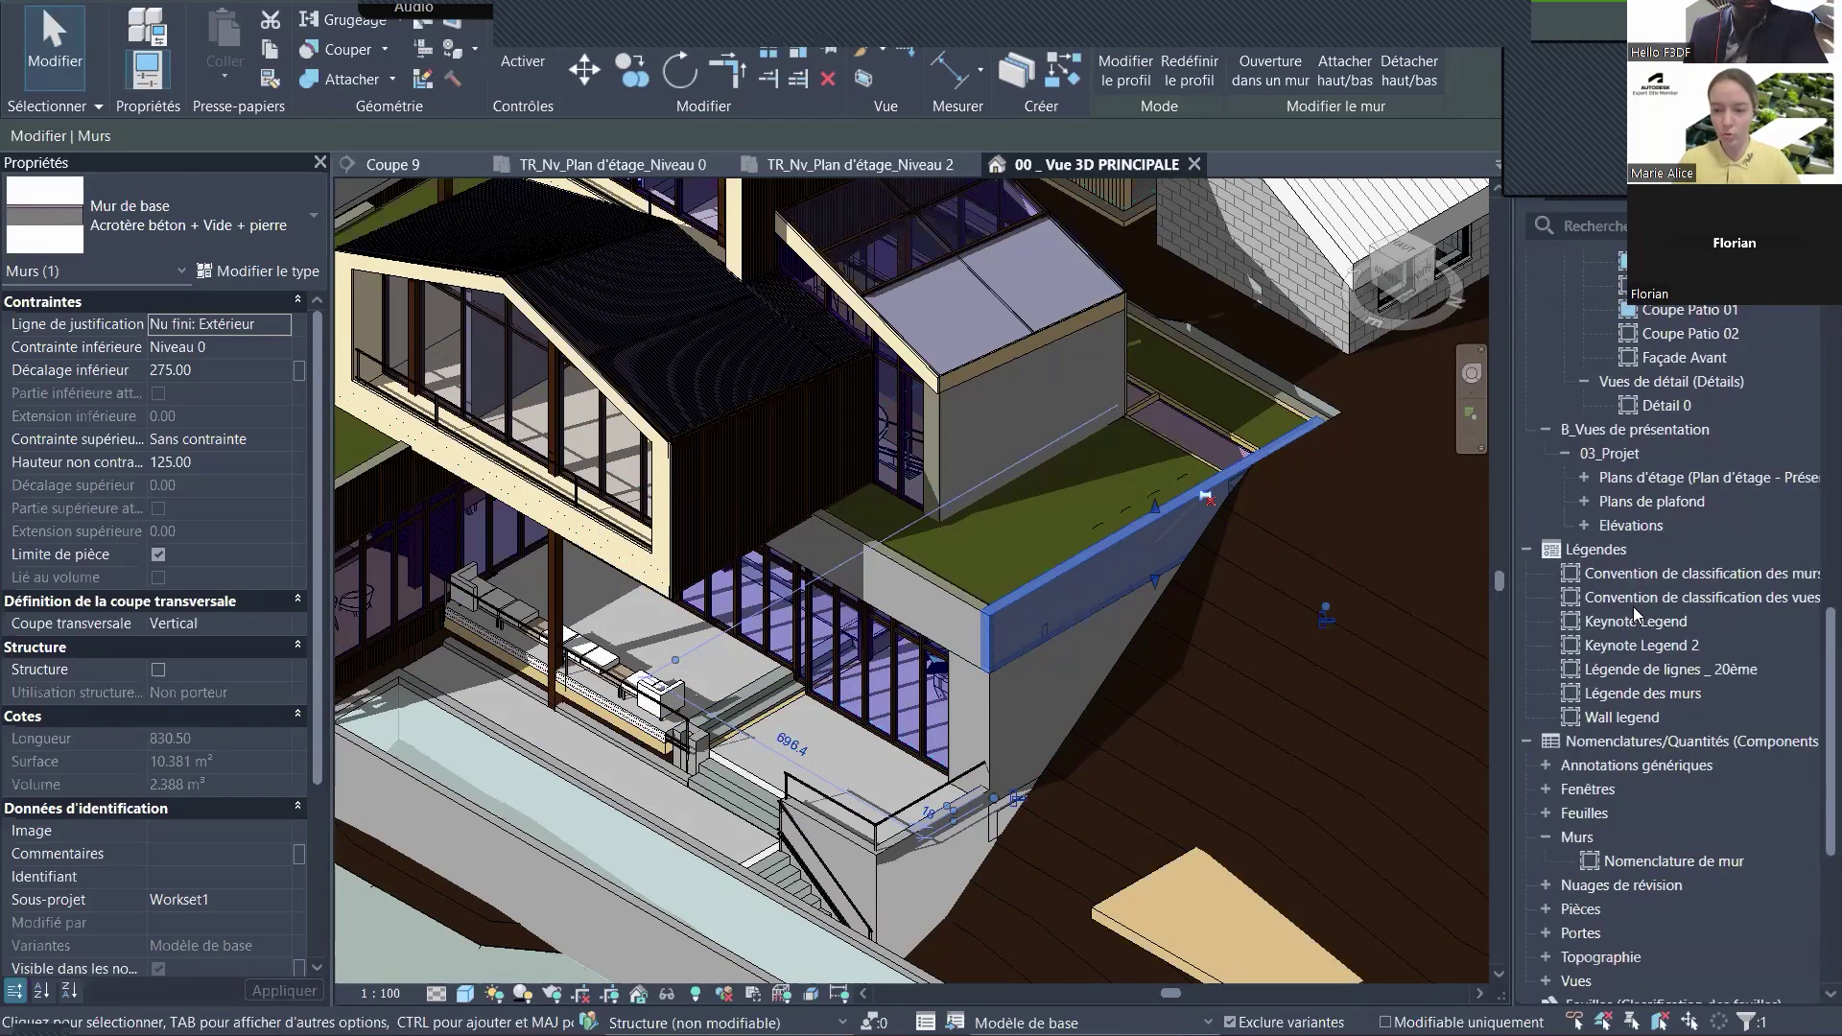
scroll(1634, 606, "down", 5)
left_click(1643, 741)
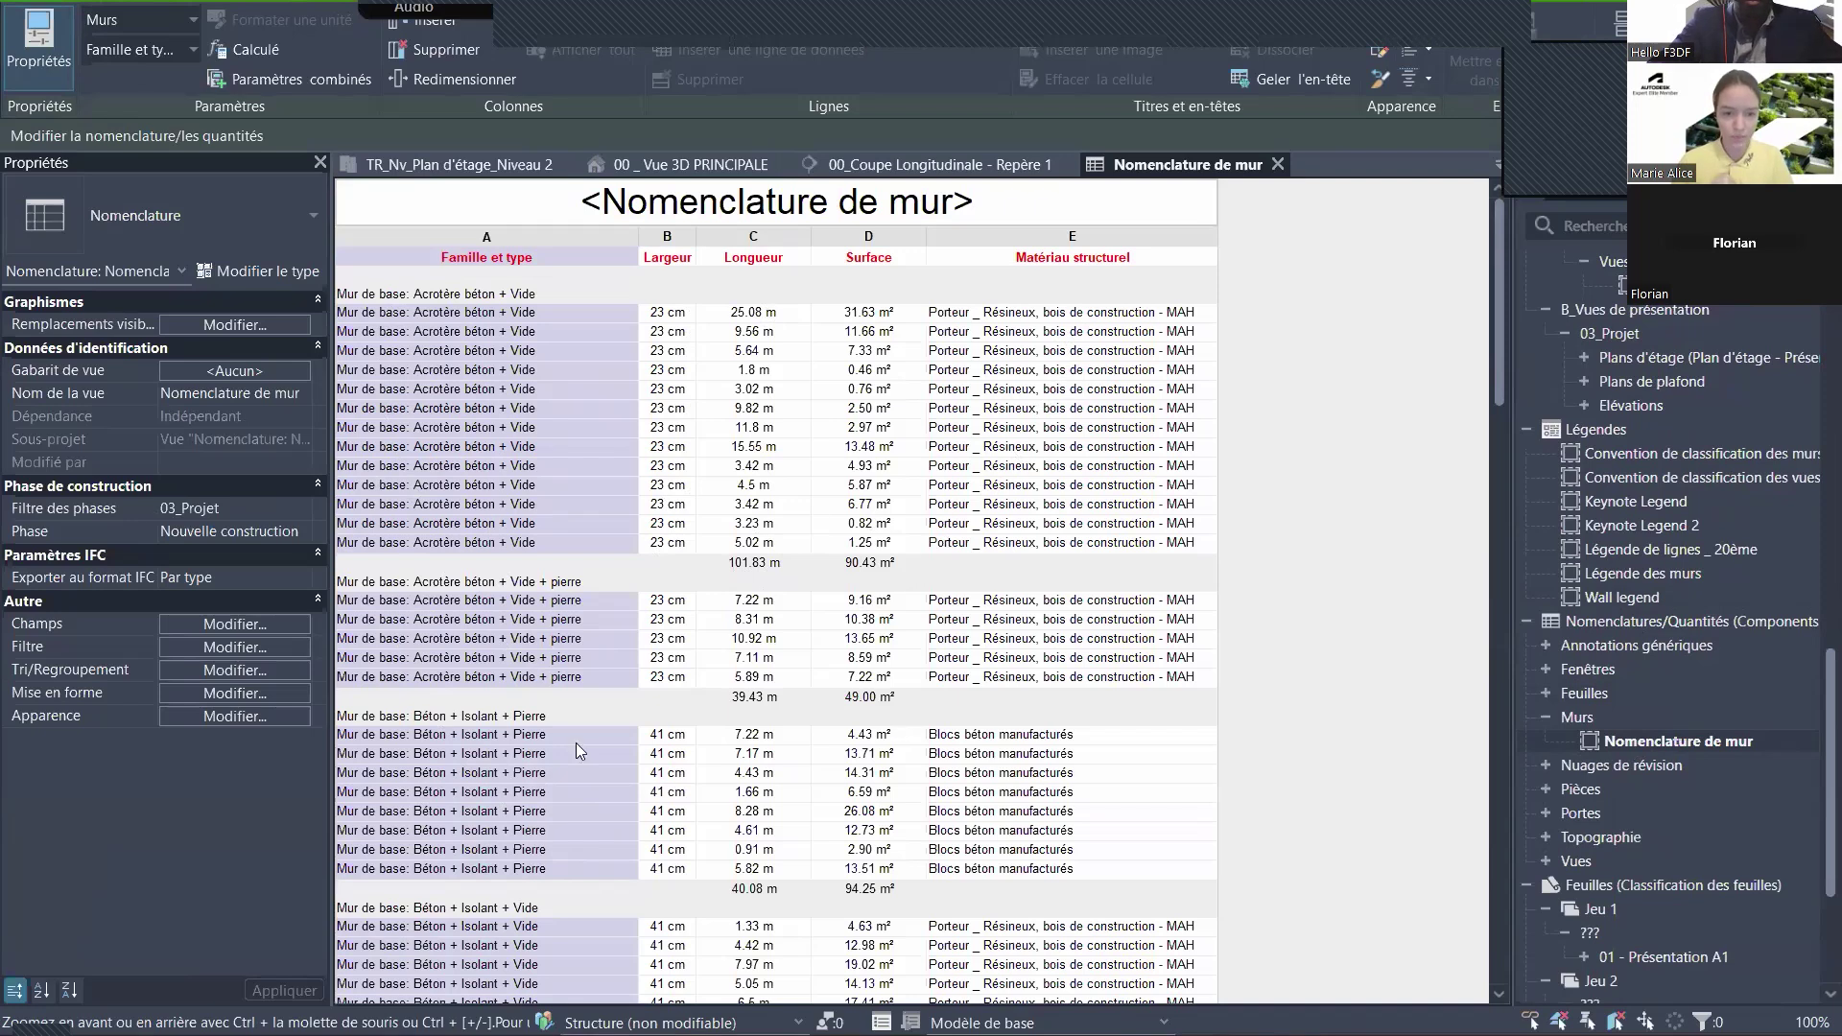
scroll(556, 744, "down", 2)
scroll(542, 744, "down", 1)
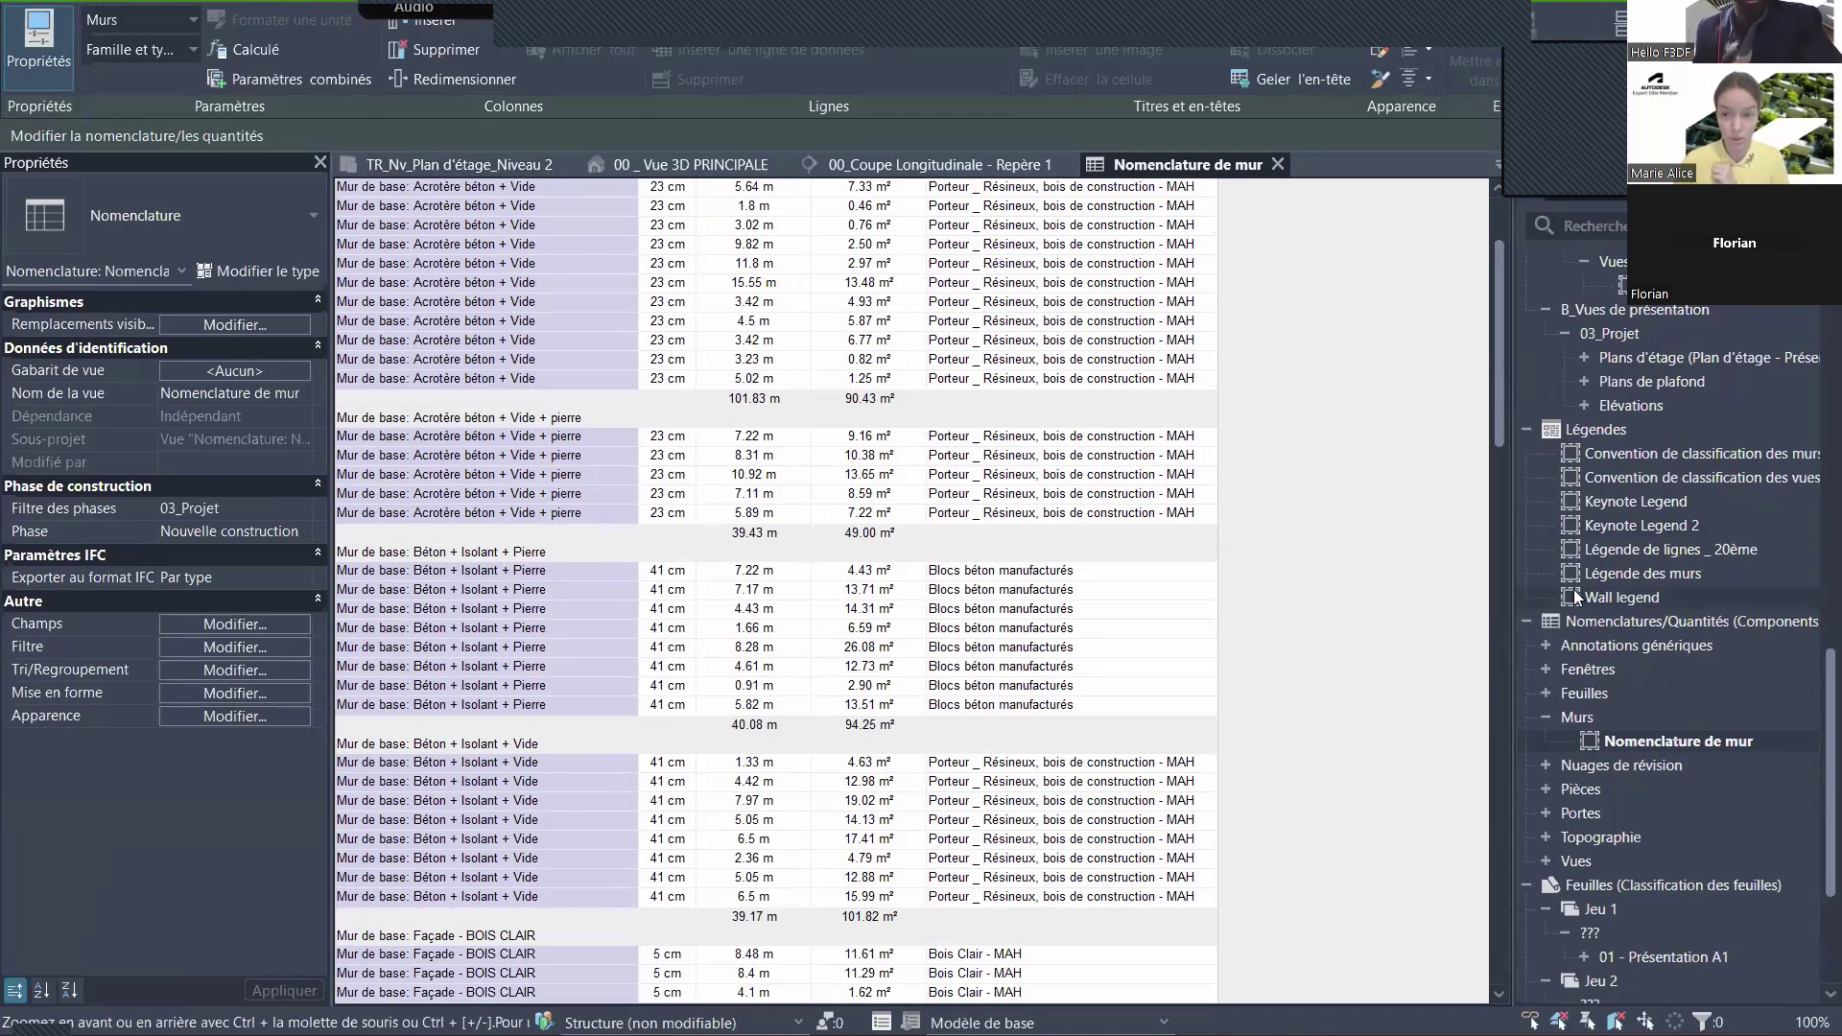
- In the Niveau 0 floor plan, shorten the Béton + Isolant + Pierre wall beside the terrace's glazed facade to 50 cm
scroll(1610, 586, "up", 10)
left_click(1703, 477)
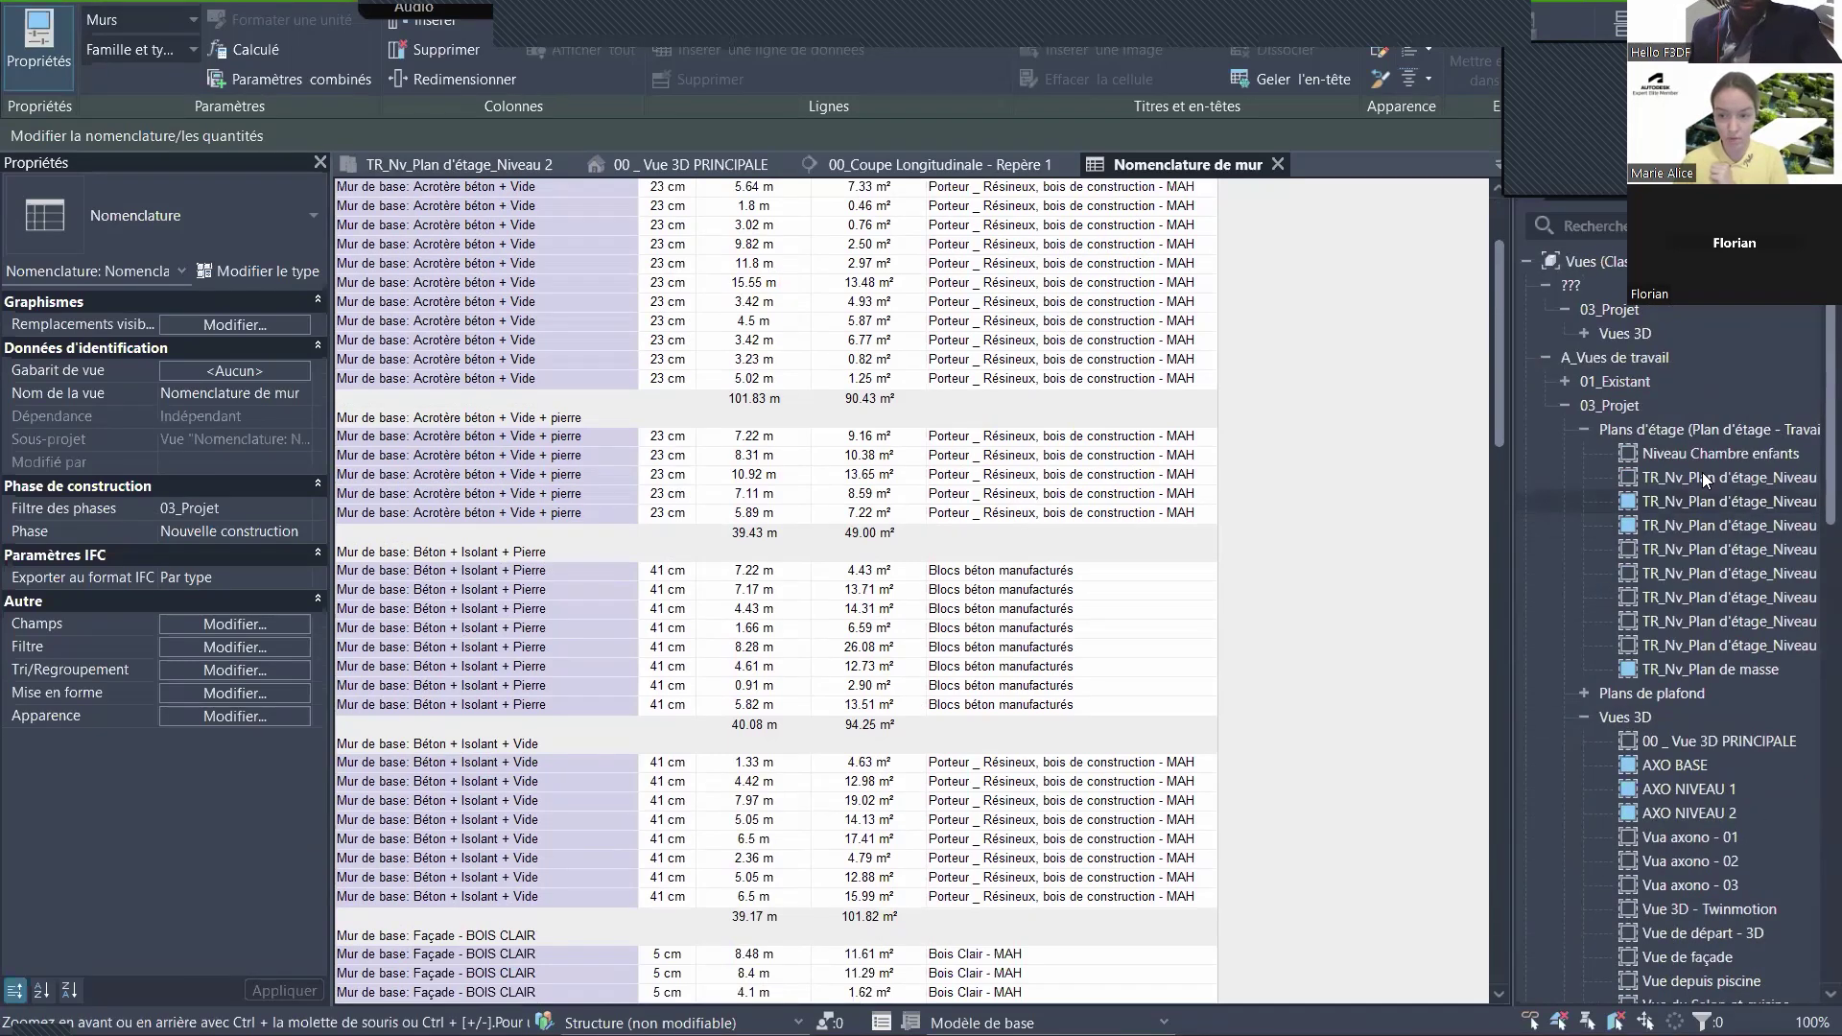
scroll(1002, 537, "up", 6)
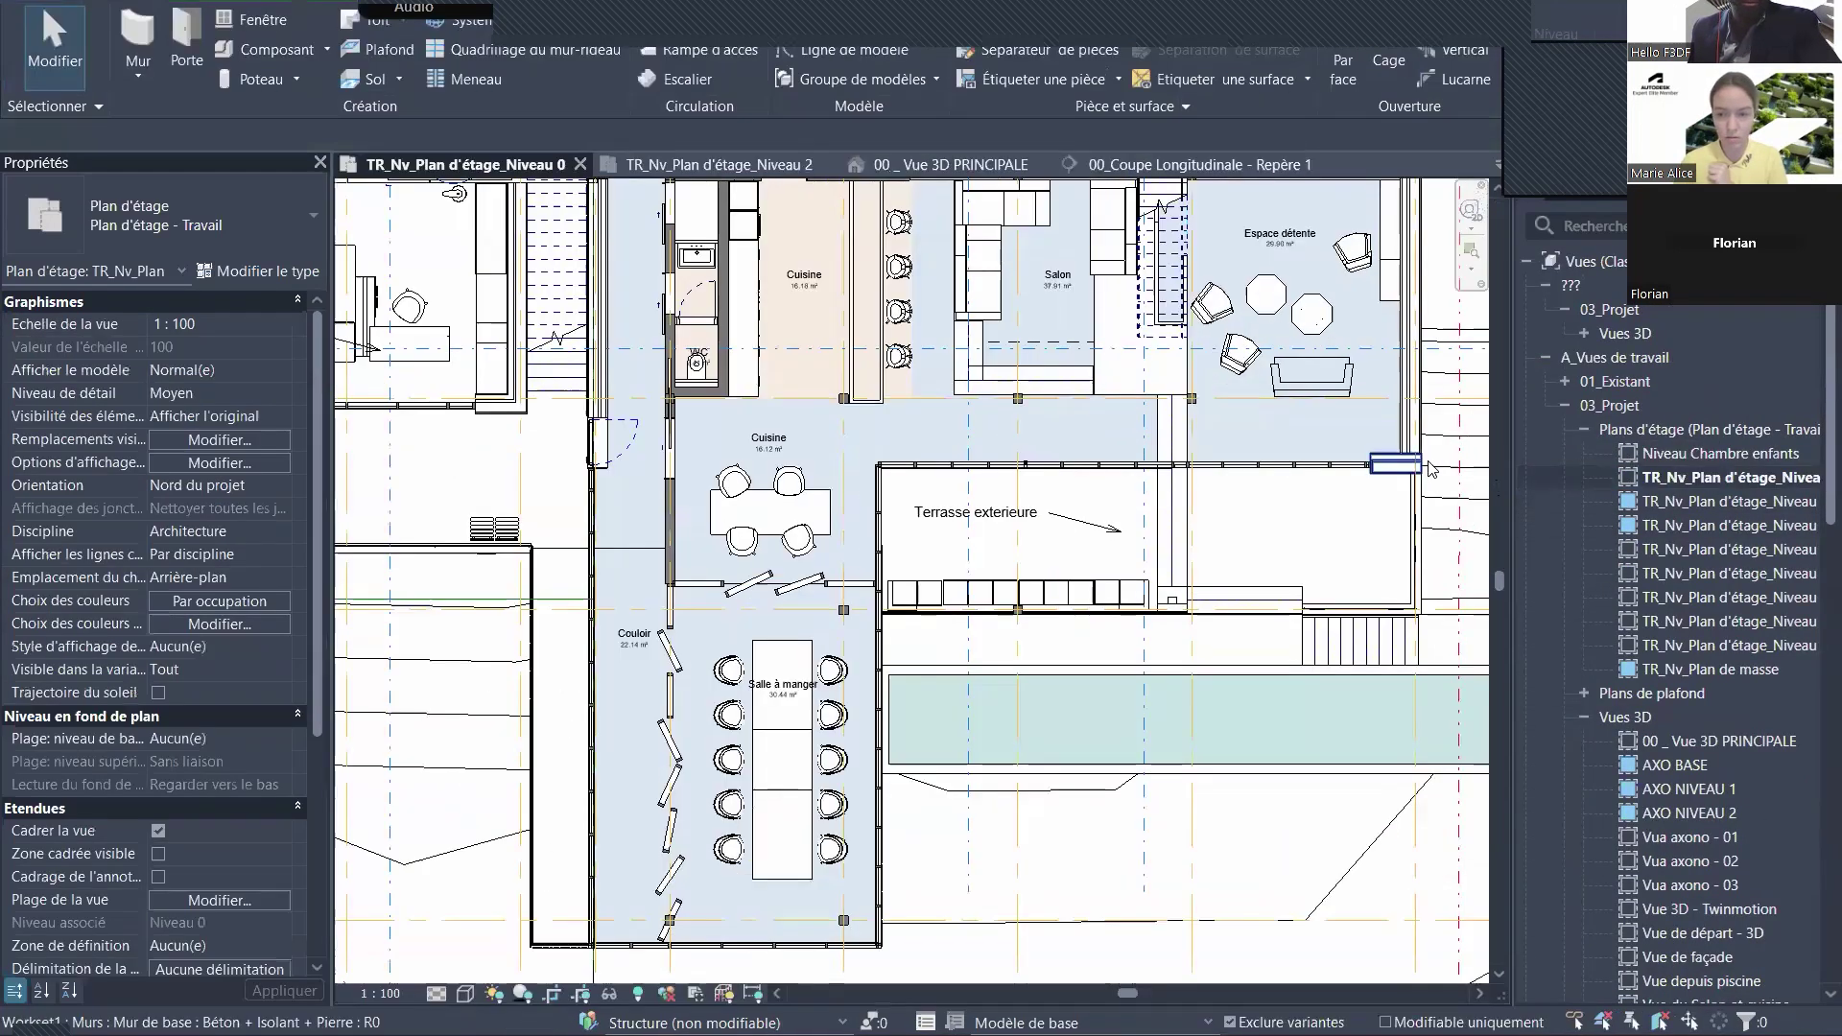
left_click(1003, 538)
scroll(1002, 537, "up", 5)
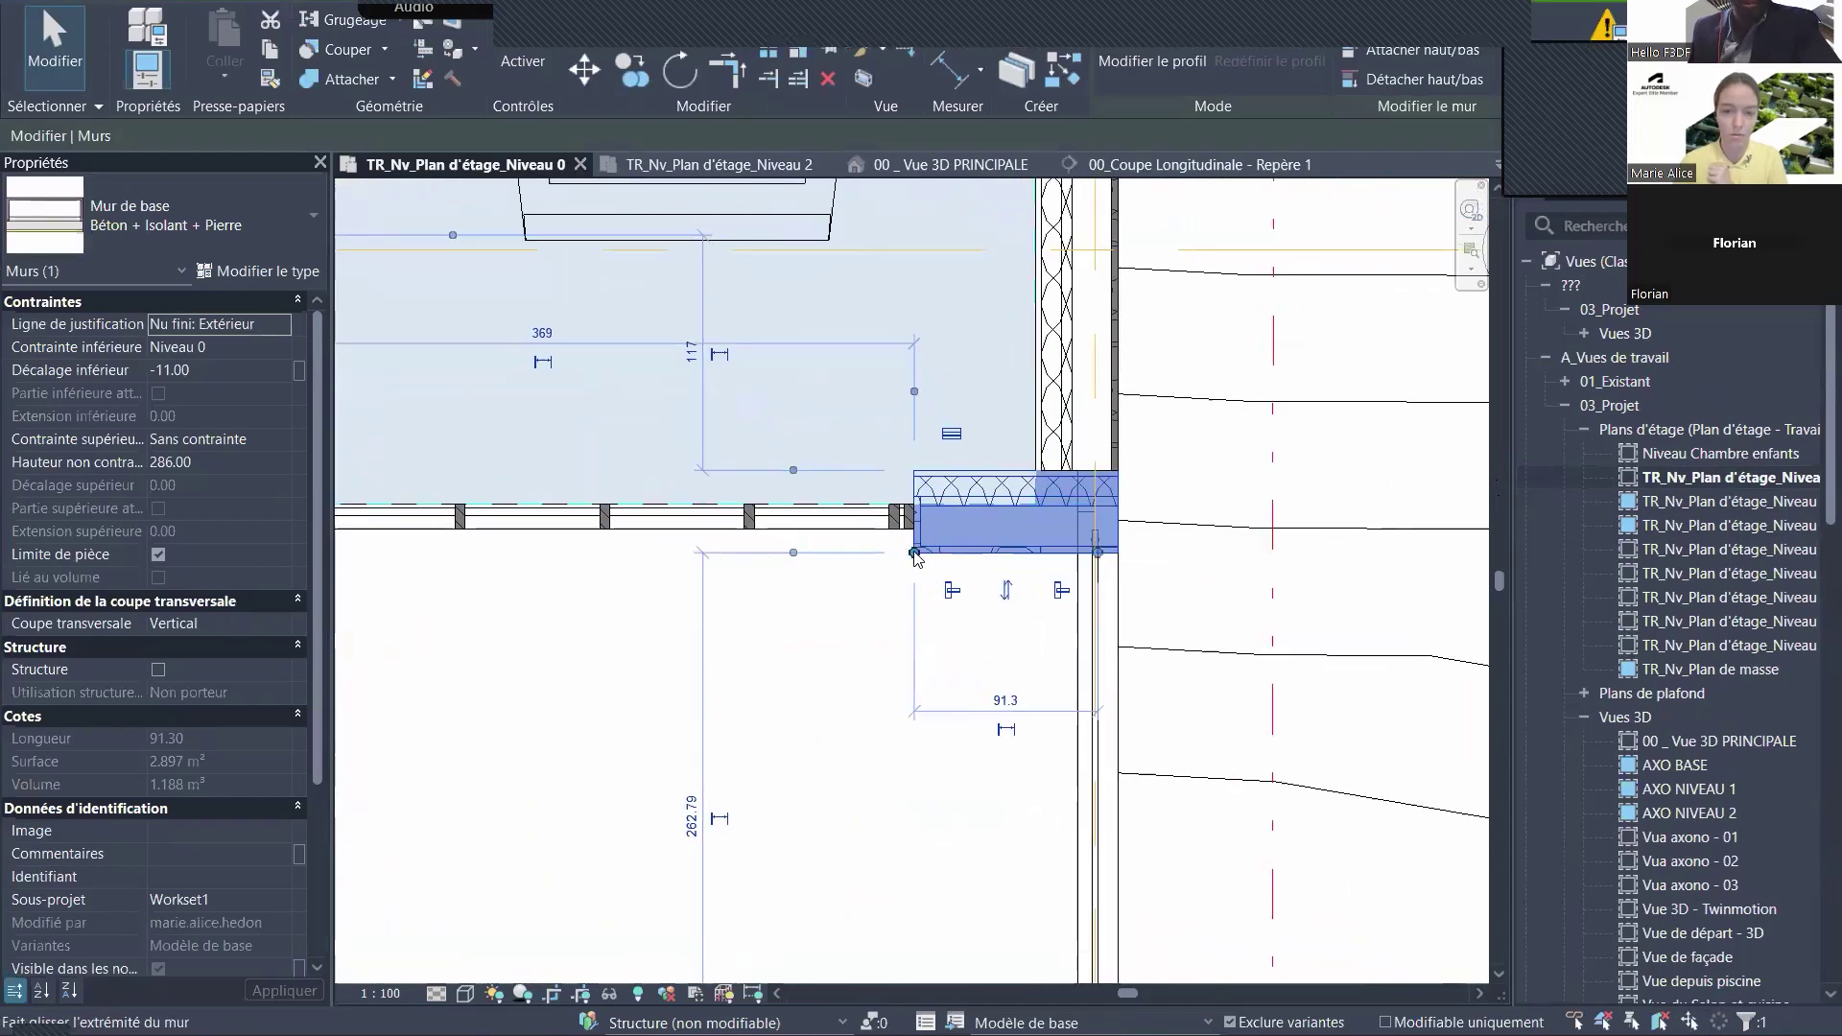
key("r")
key("s")
left_click_drag(998, 552, 998, 553)
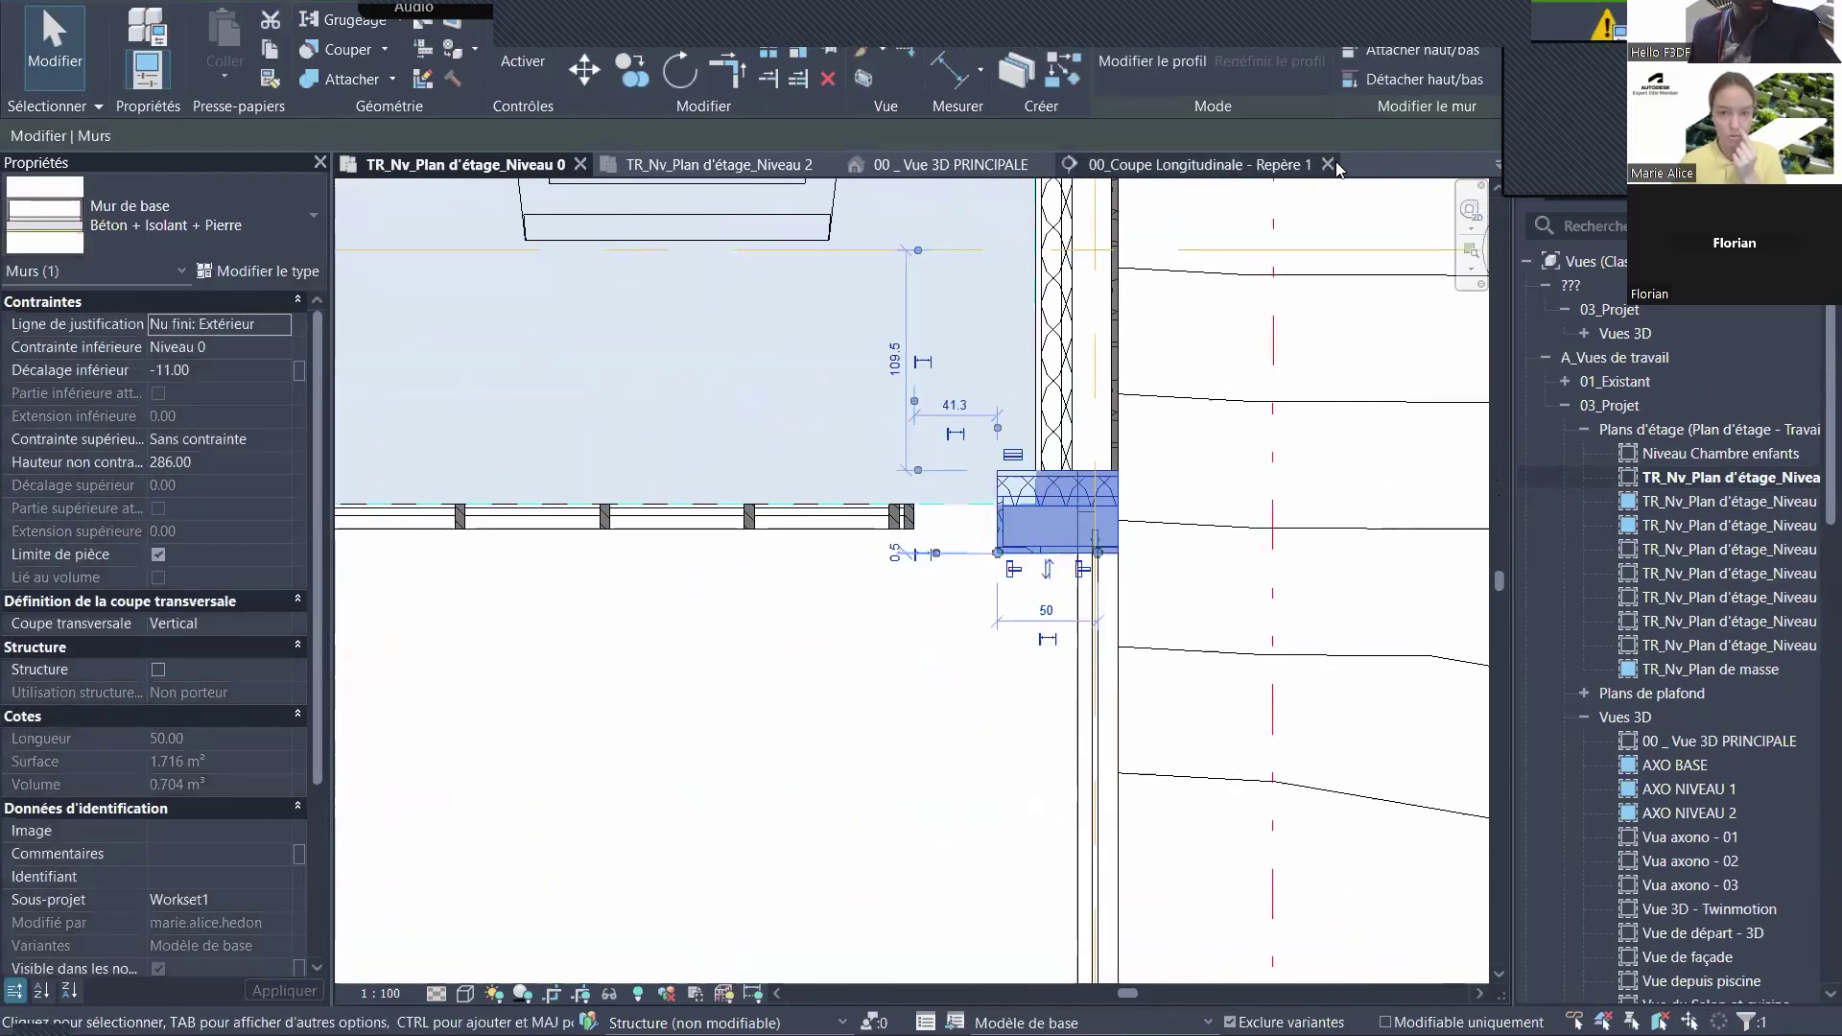
key("Escape")
- Check the shortened wall's entry in the Nomenclature de mur schedule and return to the Niveau 0 plan
left_click(1248, 173)
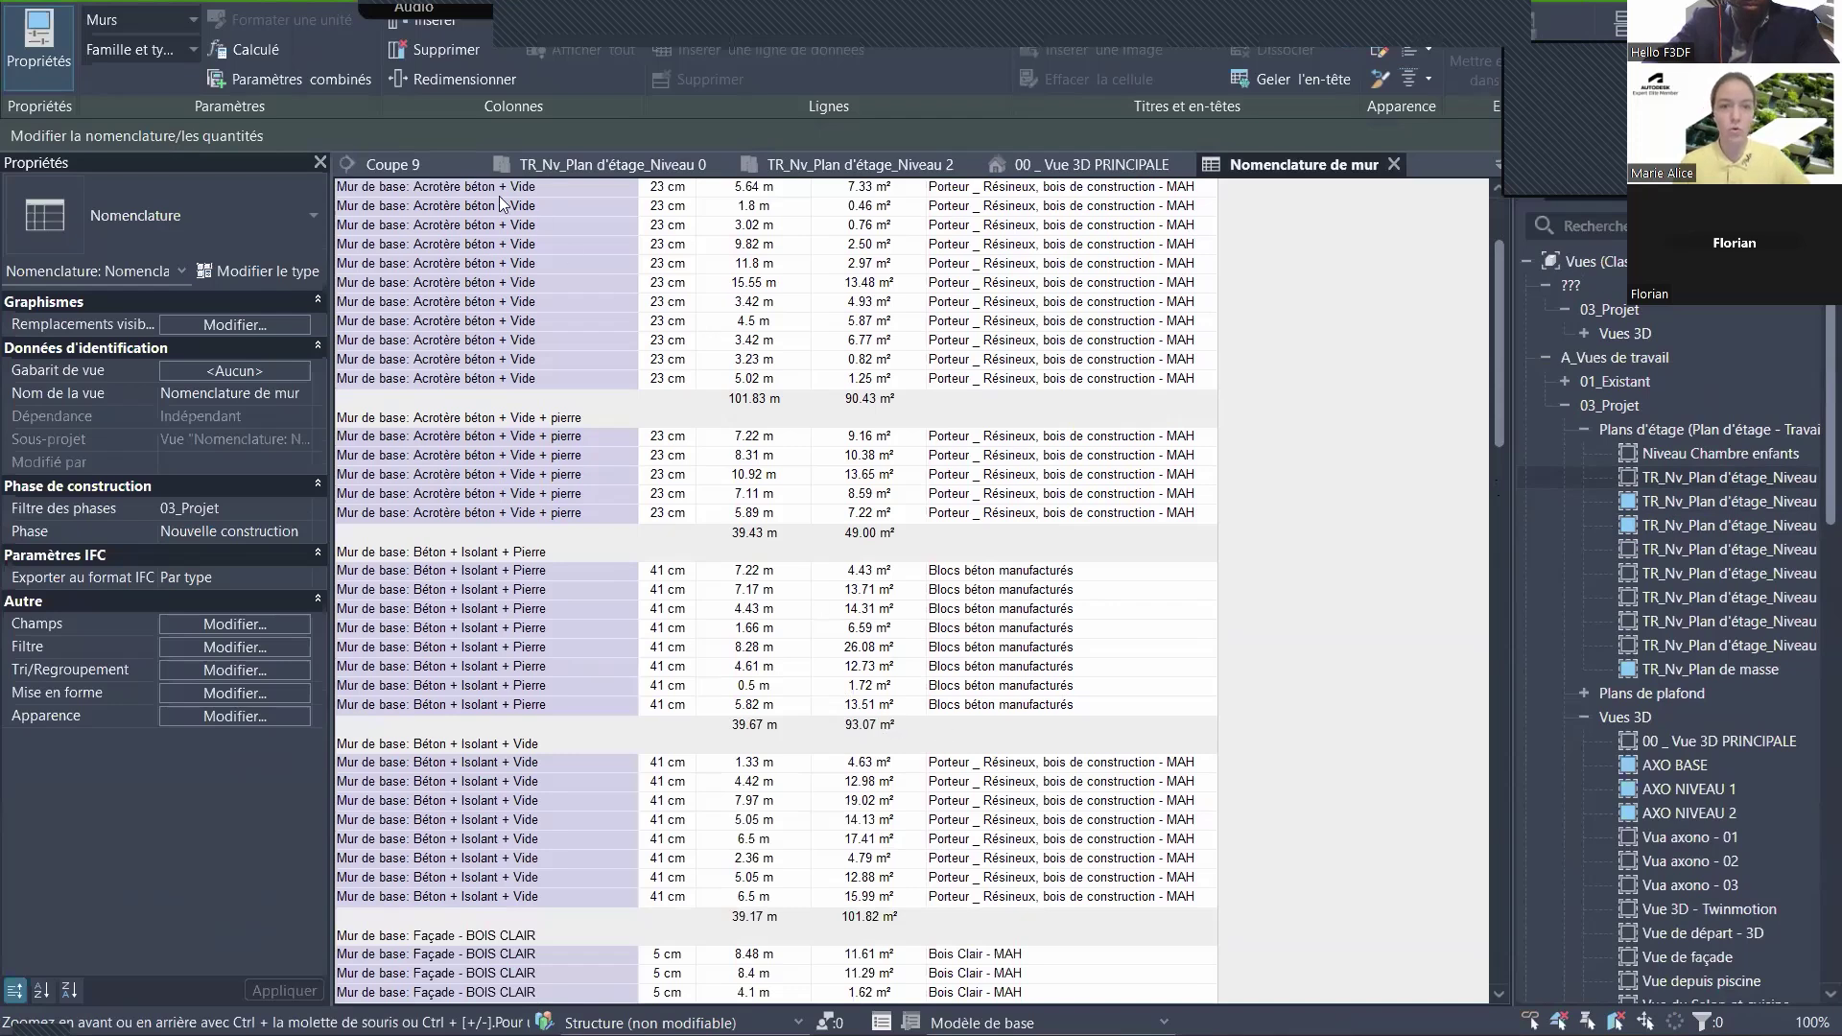
left_click(611, 168)
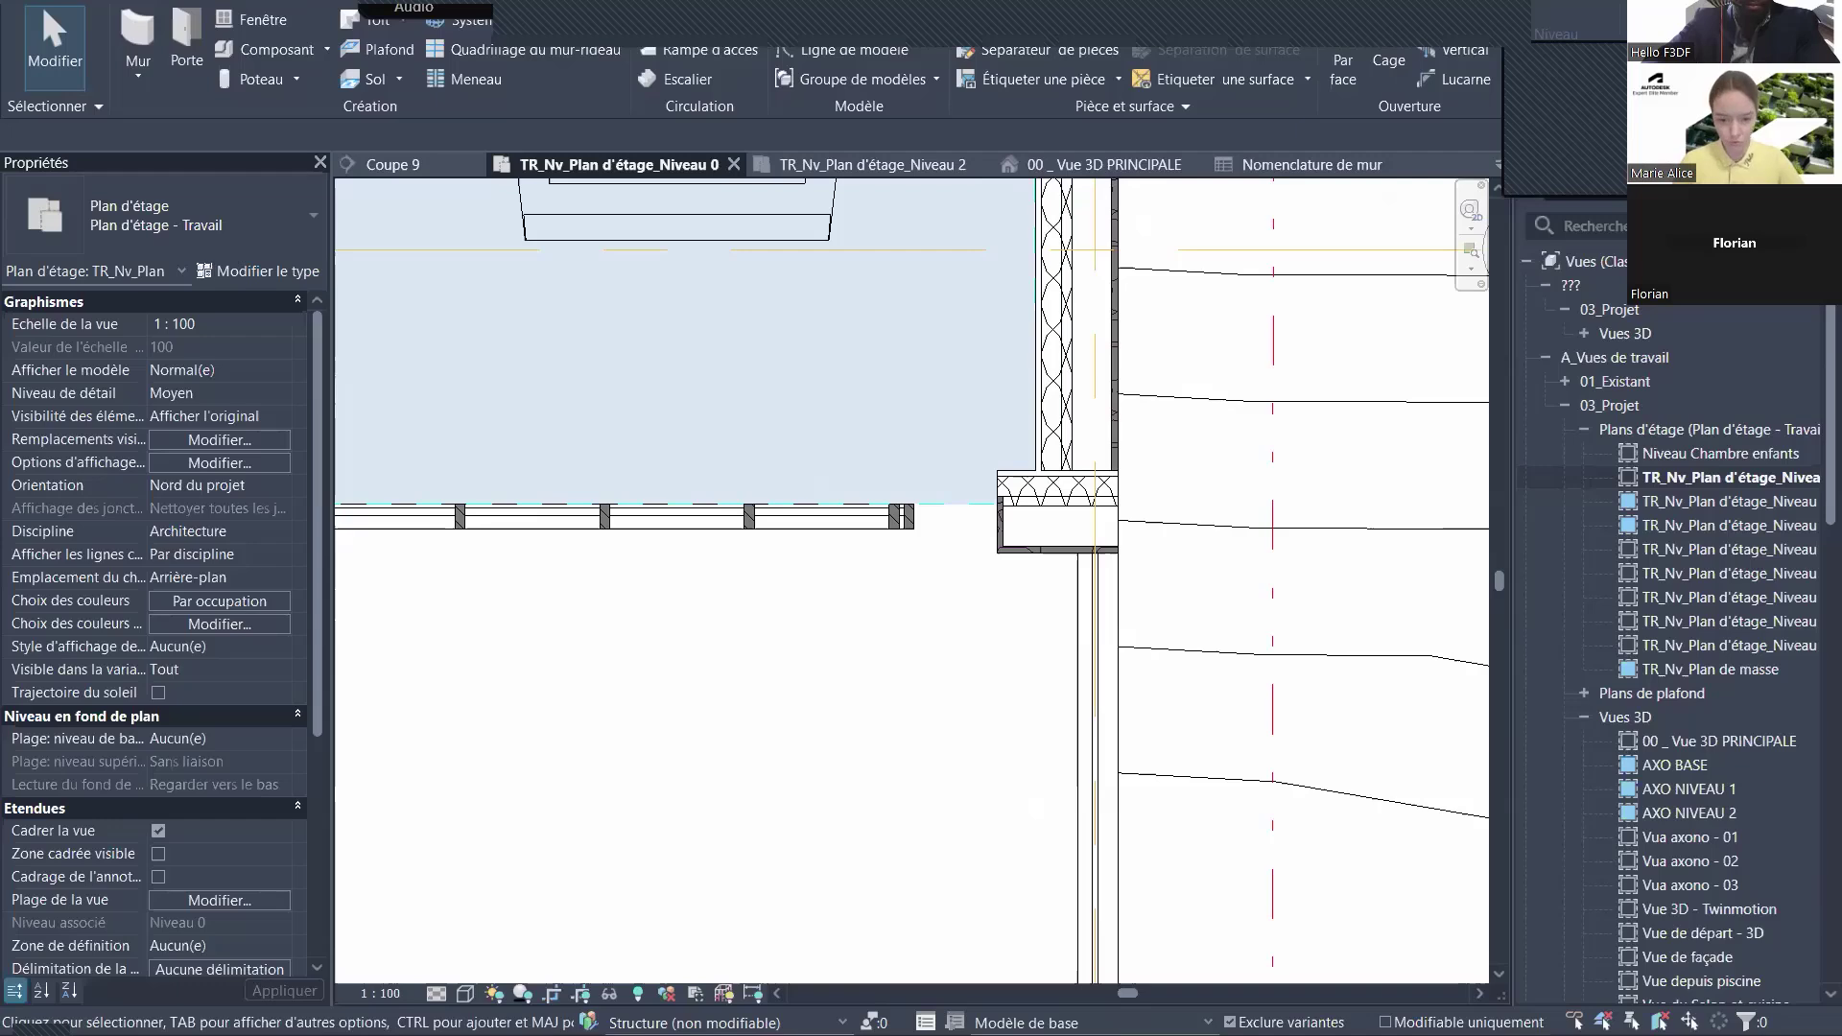
- Bring up the Niveau 0 drawing in AutoCAD and place the Revit window side by side with it
key("alt+Tab")
left_click(963, 731)
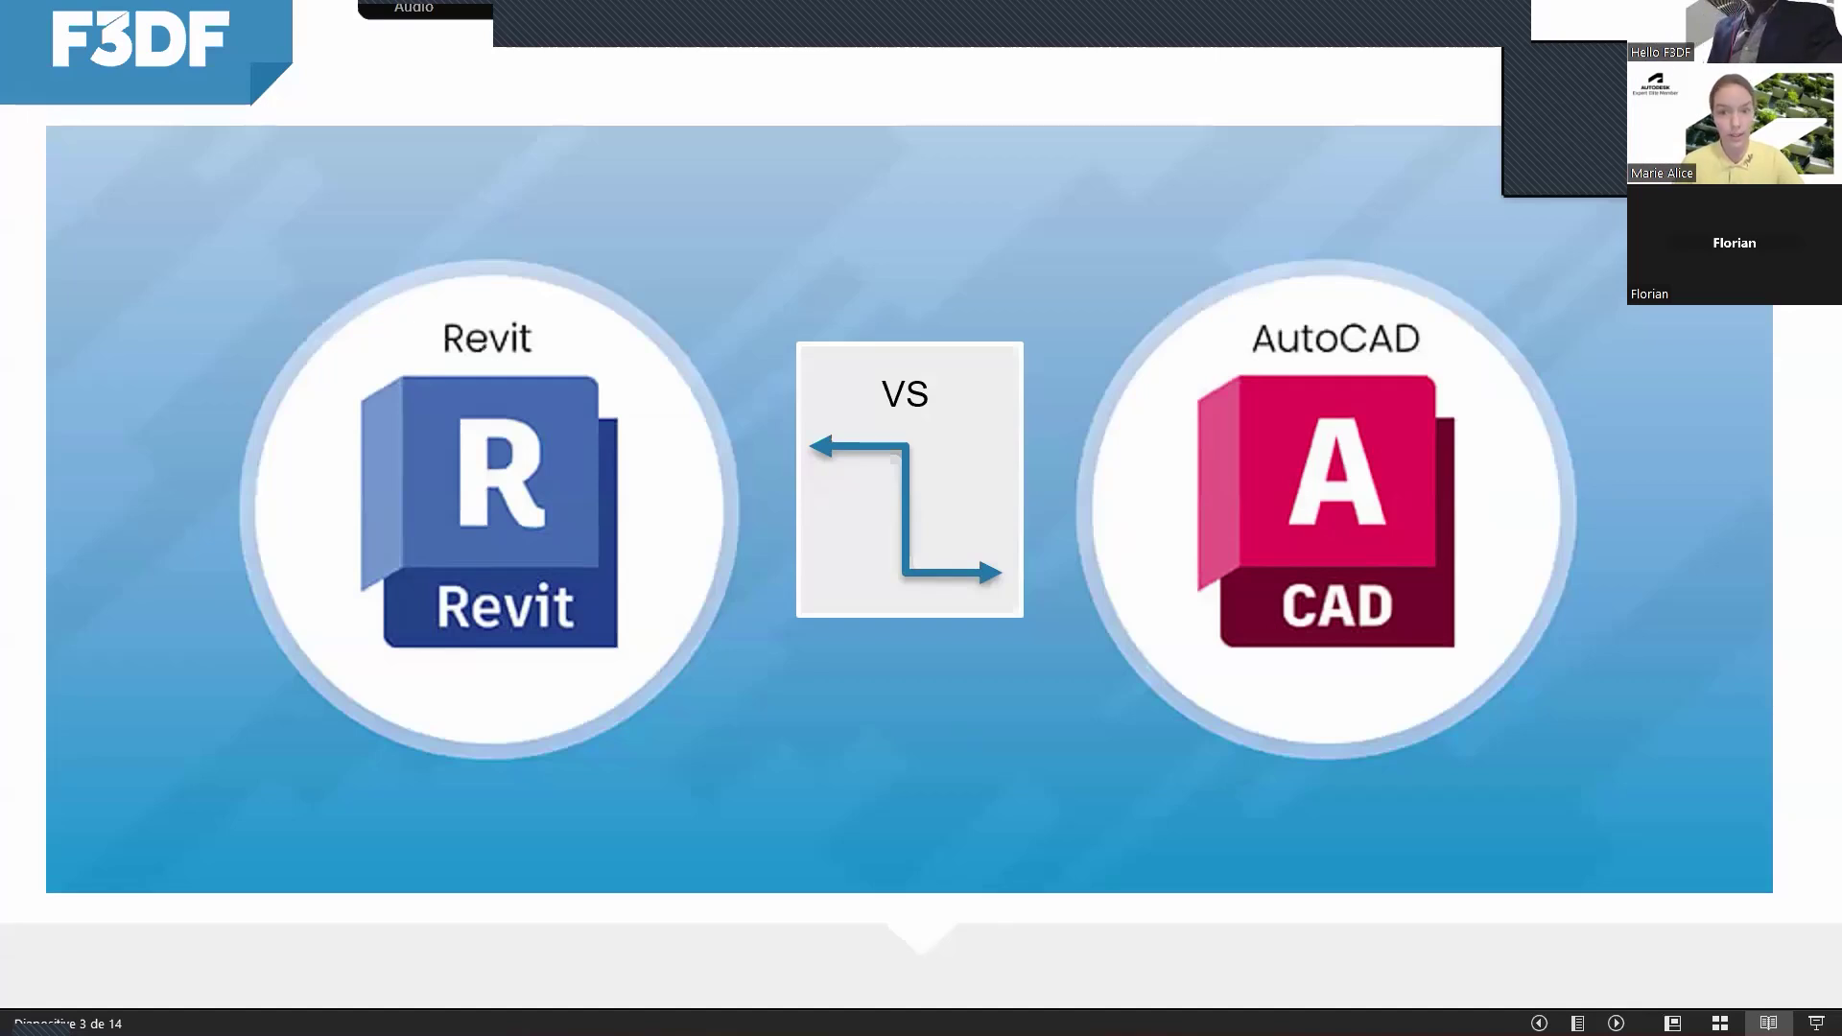
mouse_move(1241, 1029)
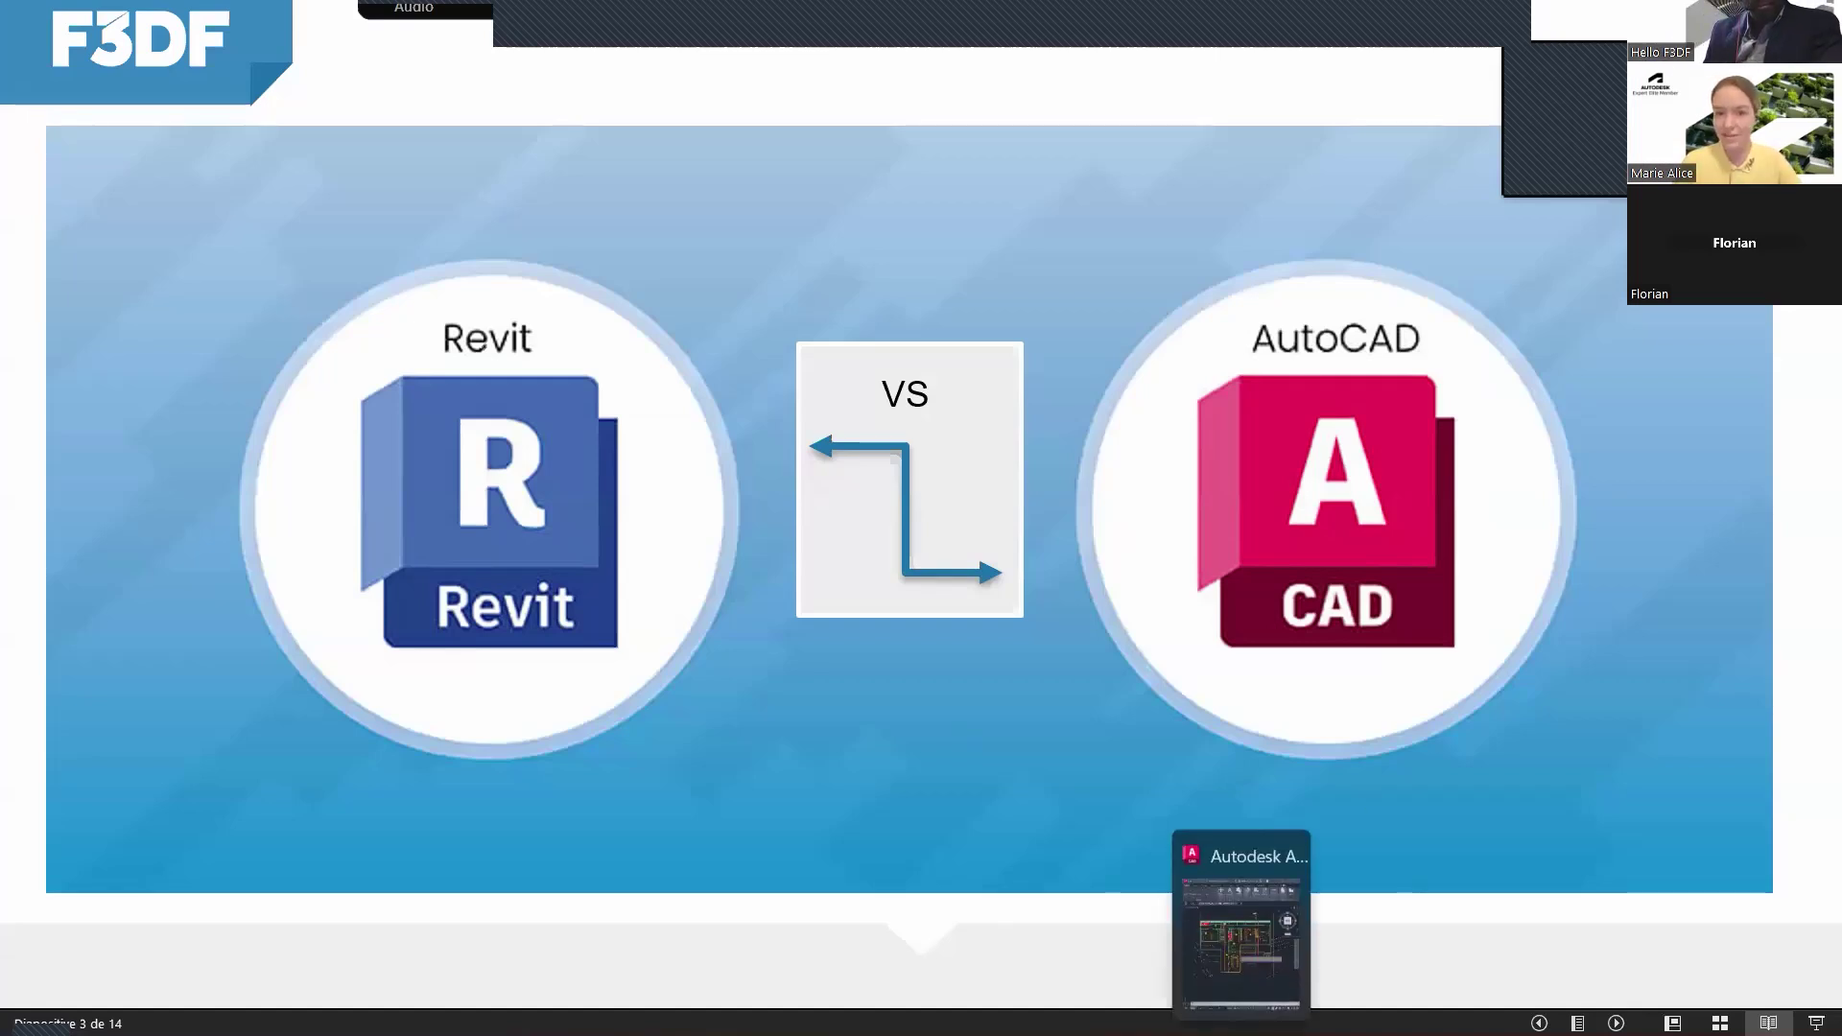
left_click(1242, 921)
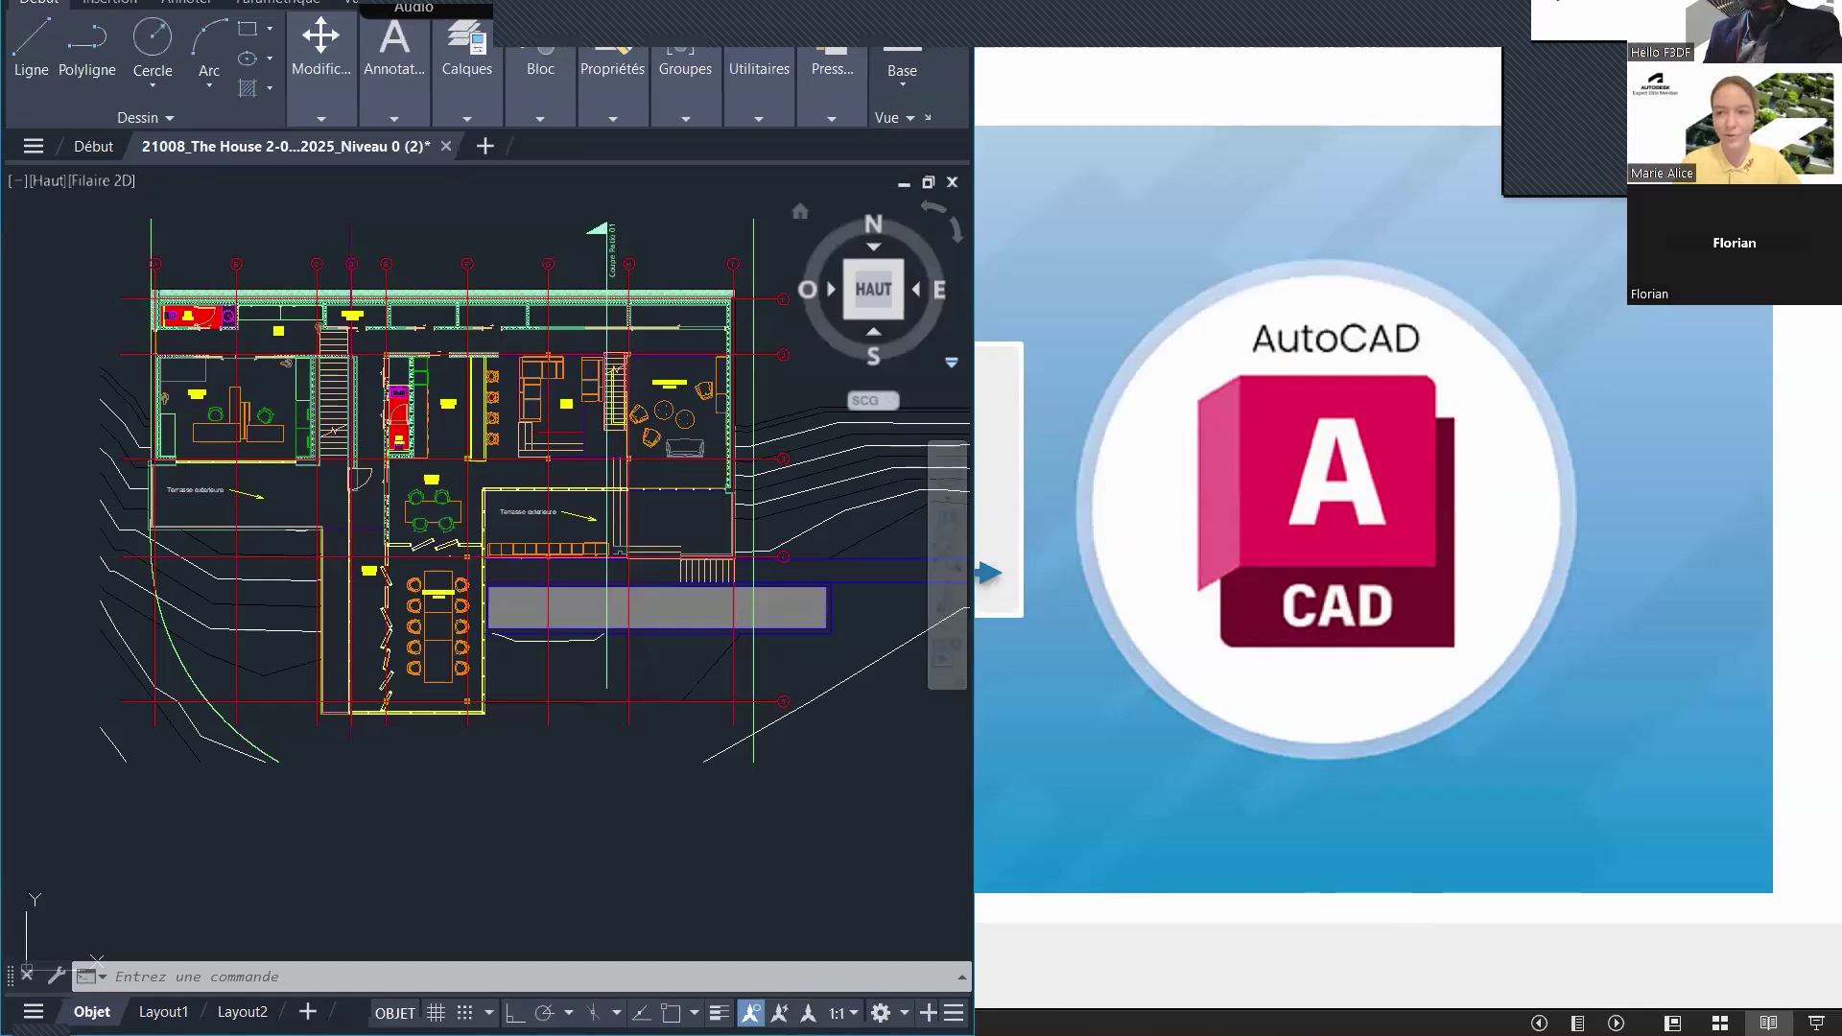
key("alt+Tab")
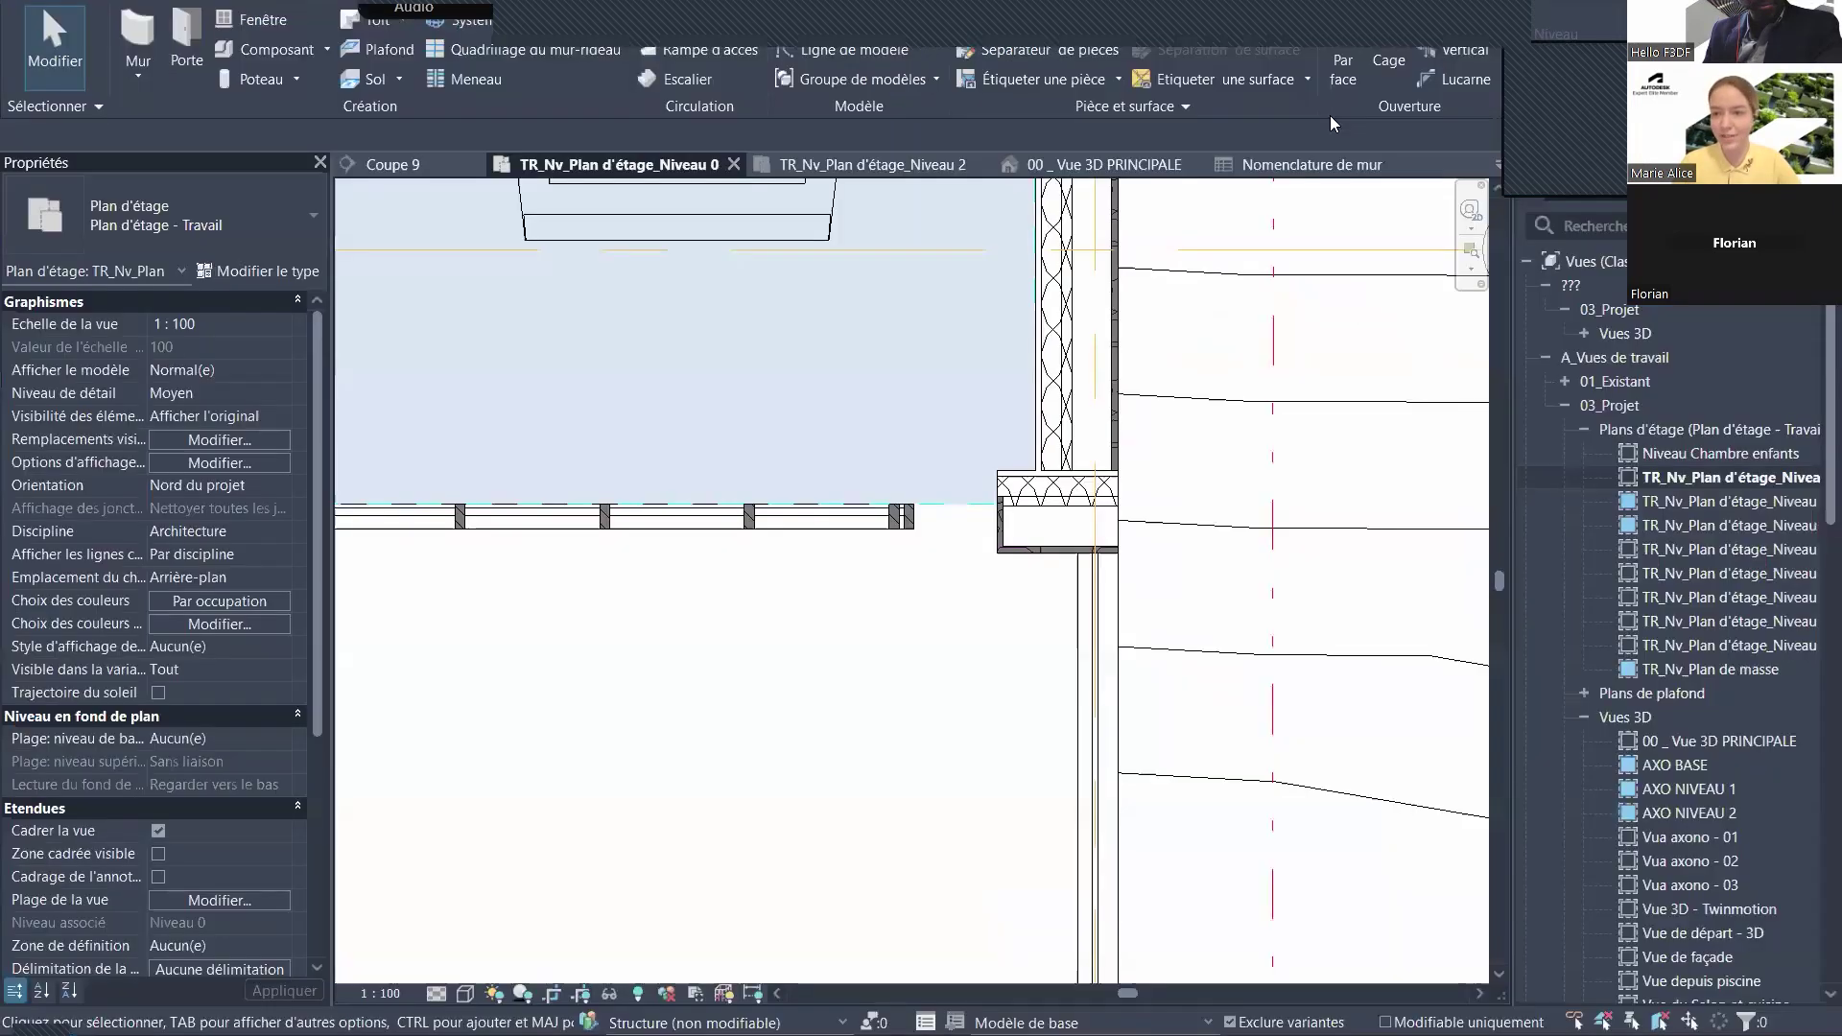
left_click_drag(1330, 4, 1838, 400)
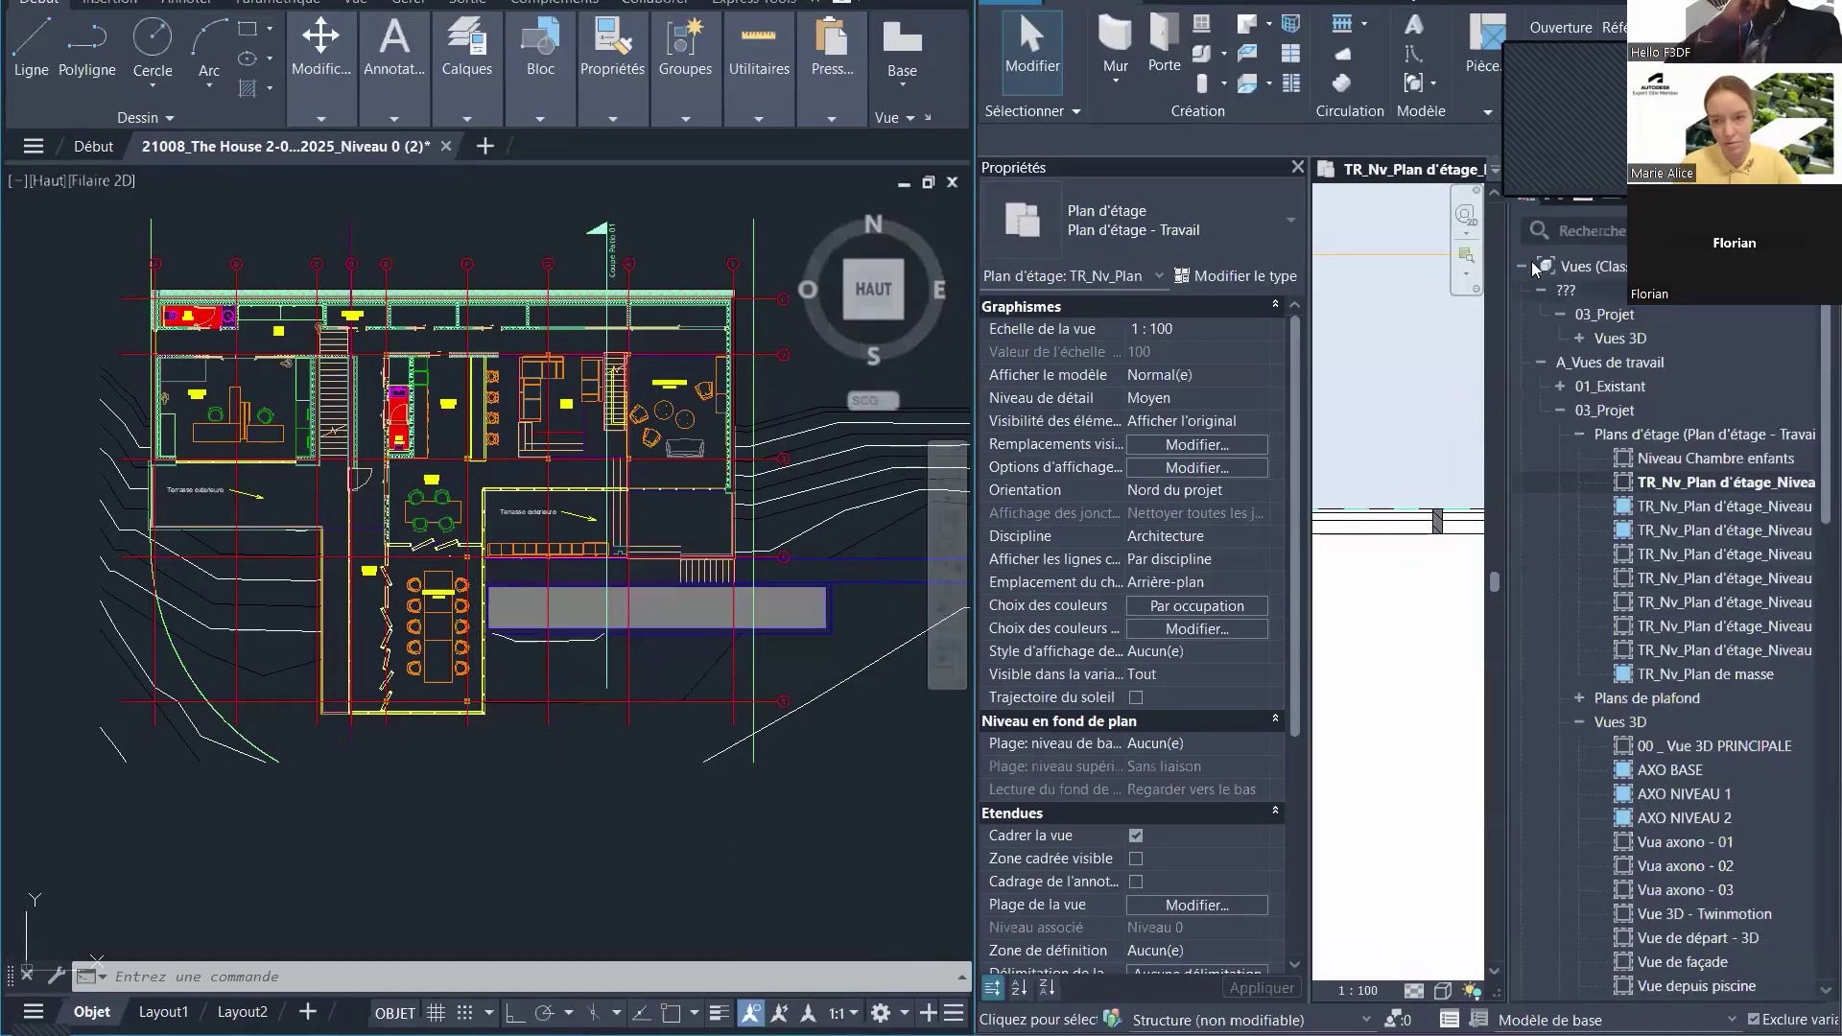
- Compare the Niveau 0 plan in Revit with its AutoCAD drawing, examining the living areas and the round table
scroll(1449, 556, "down", 6)
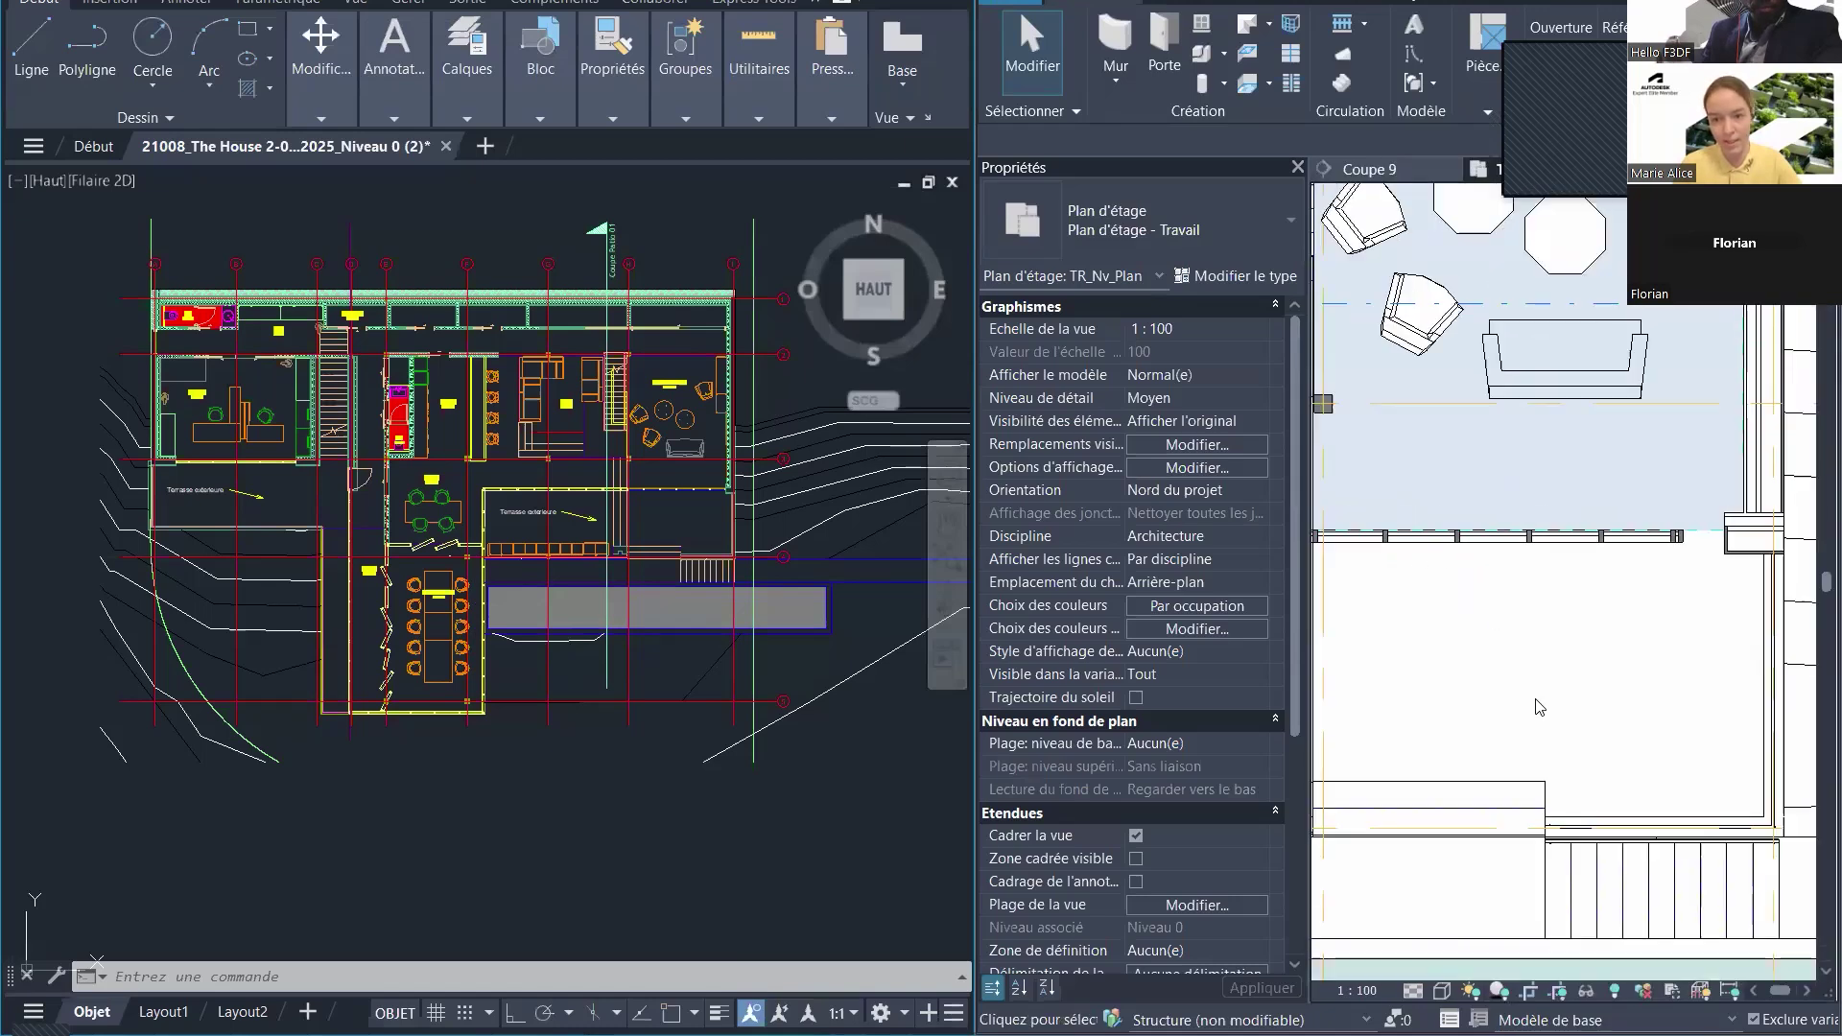
middle_click_drag(1456, 561, 1669, 589)
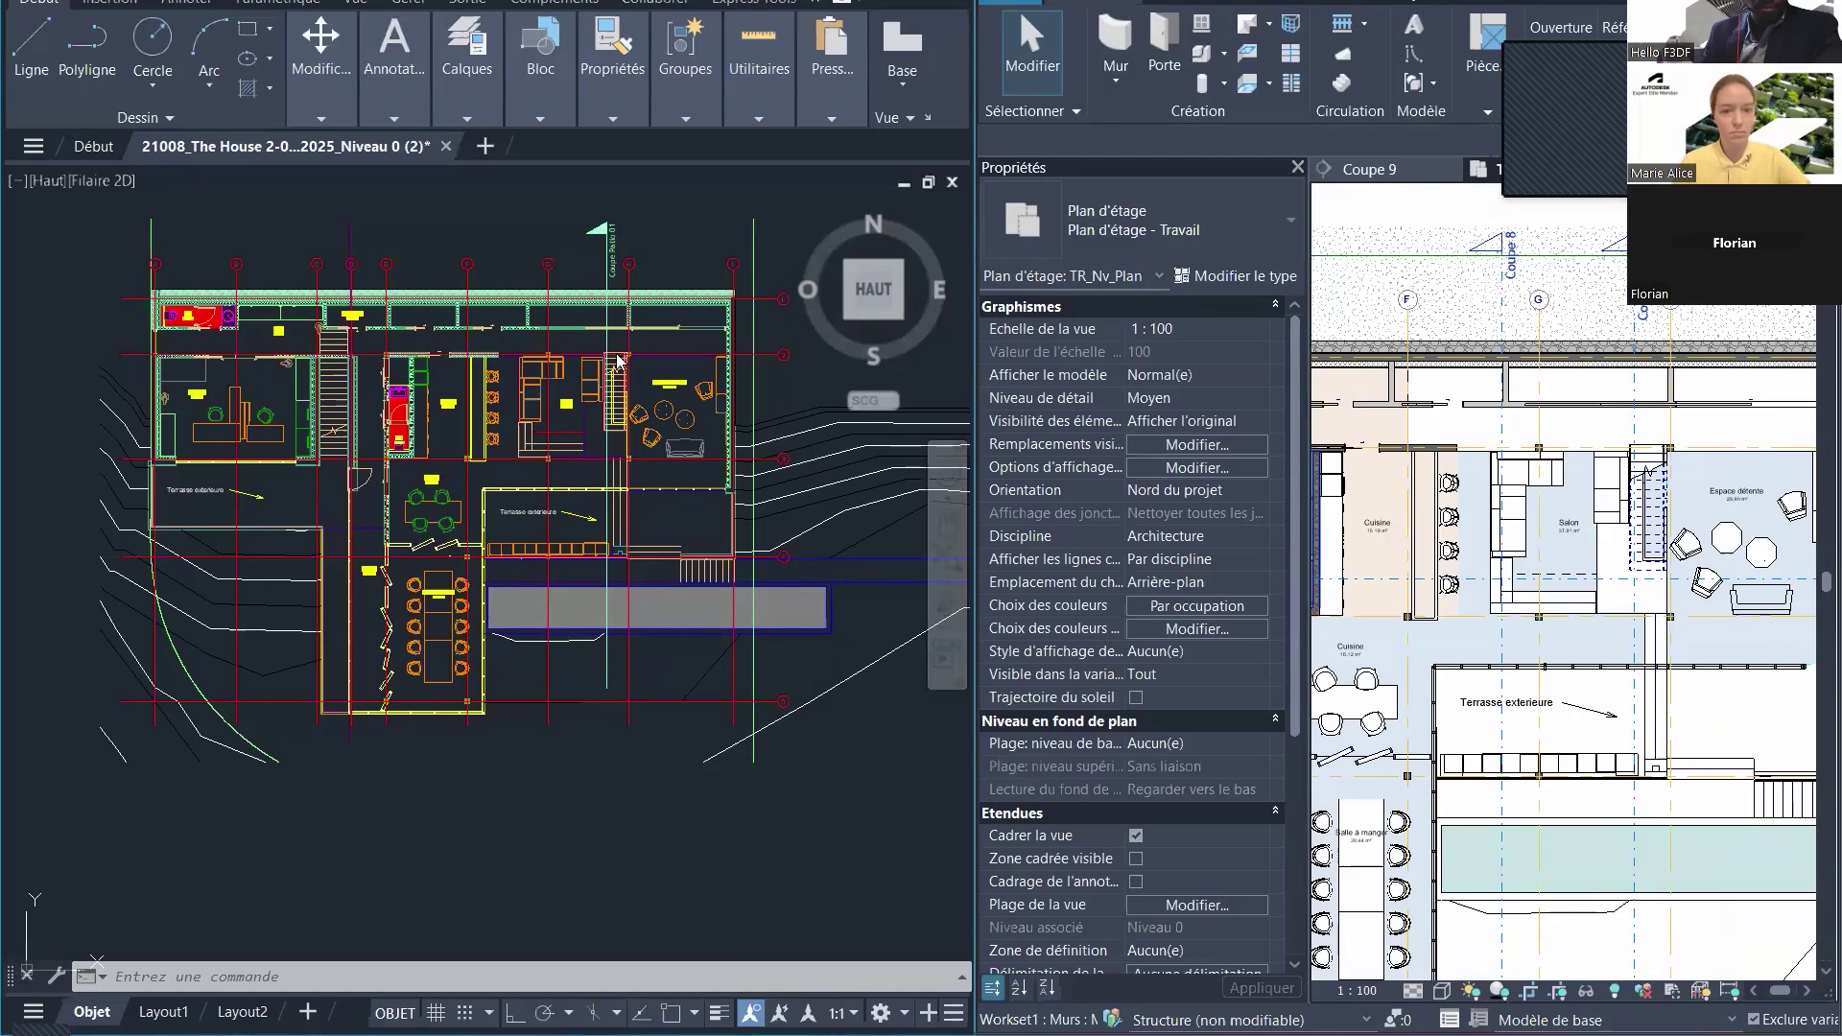
scroll(684, 430, "up", 5)
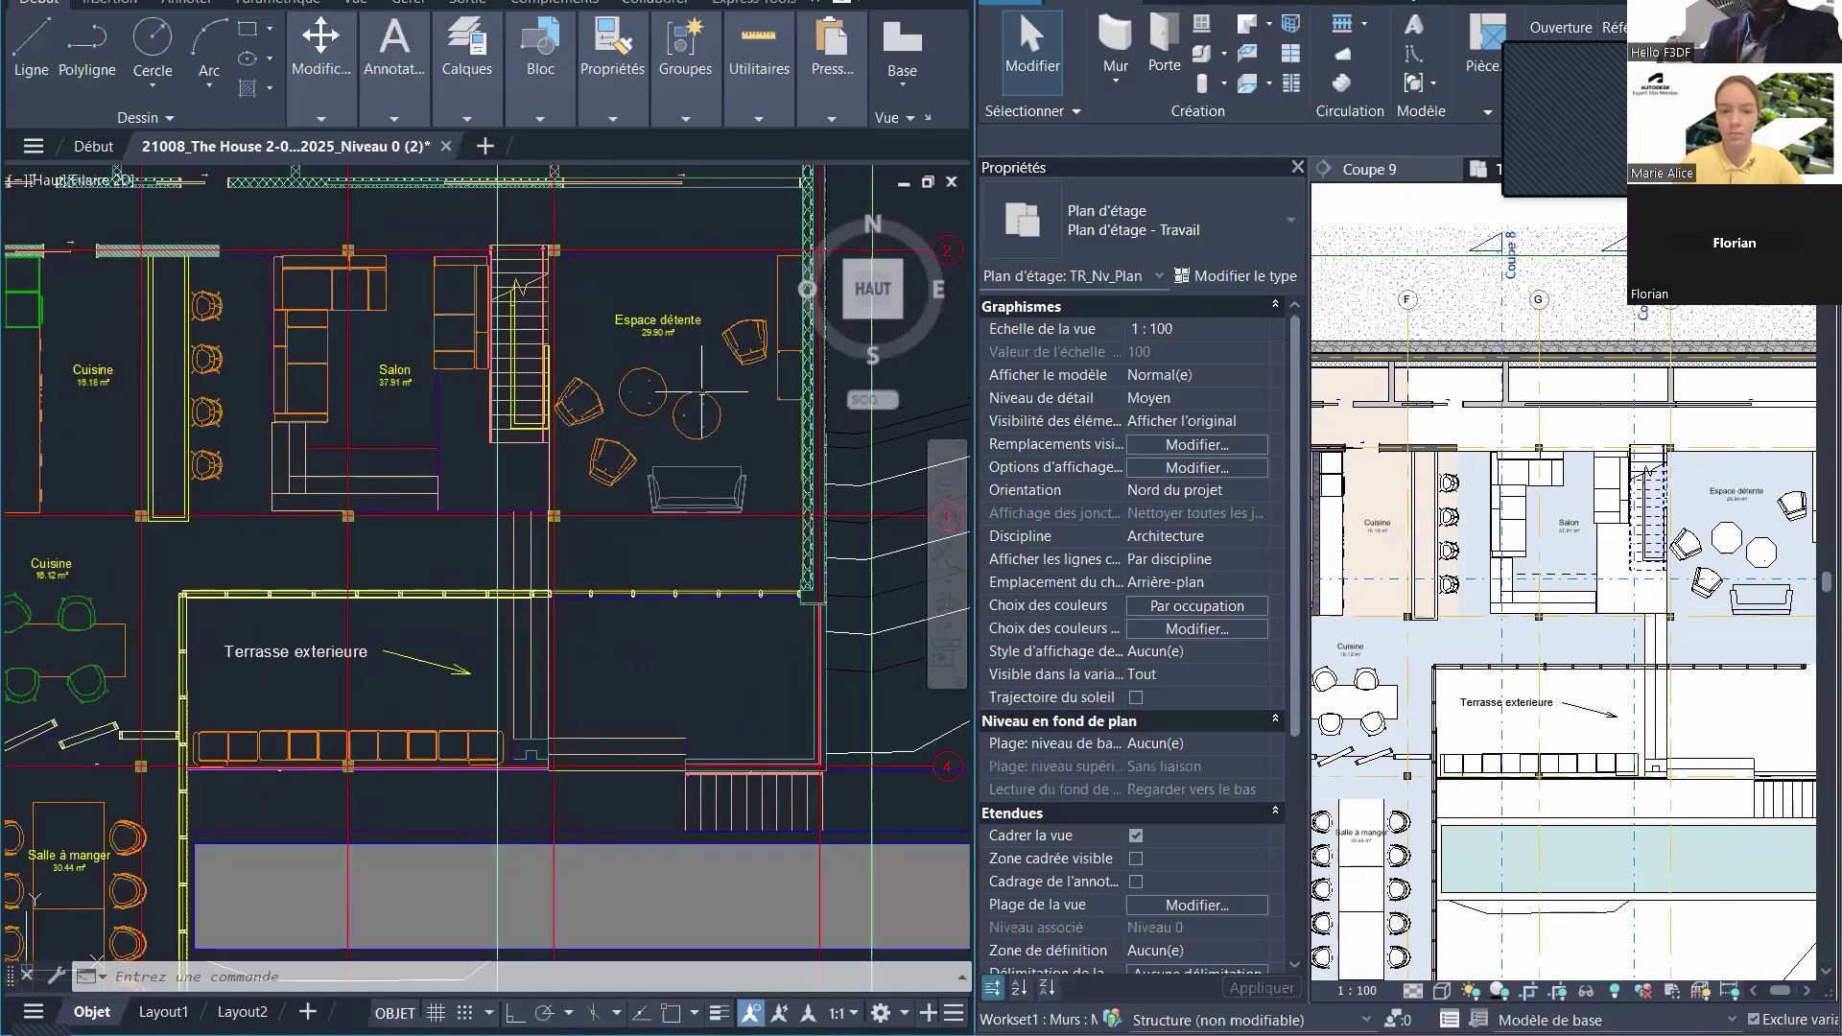
left_click(680, 420)
scroll(687, 499, "down", 5)
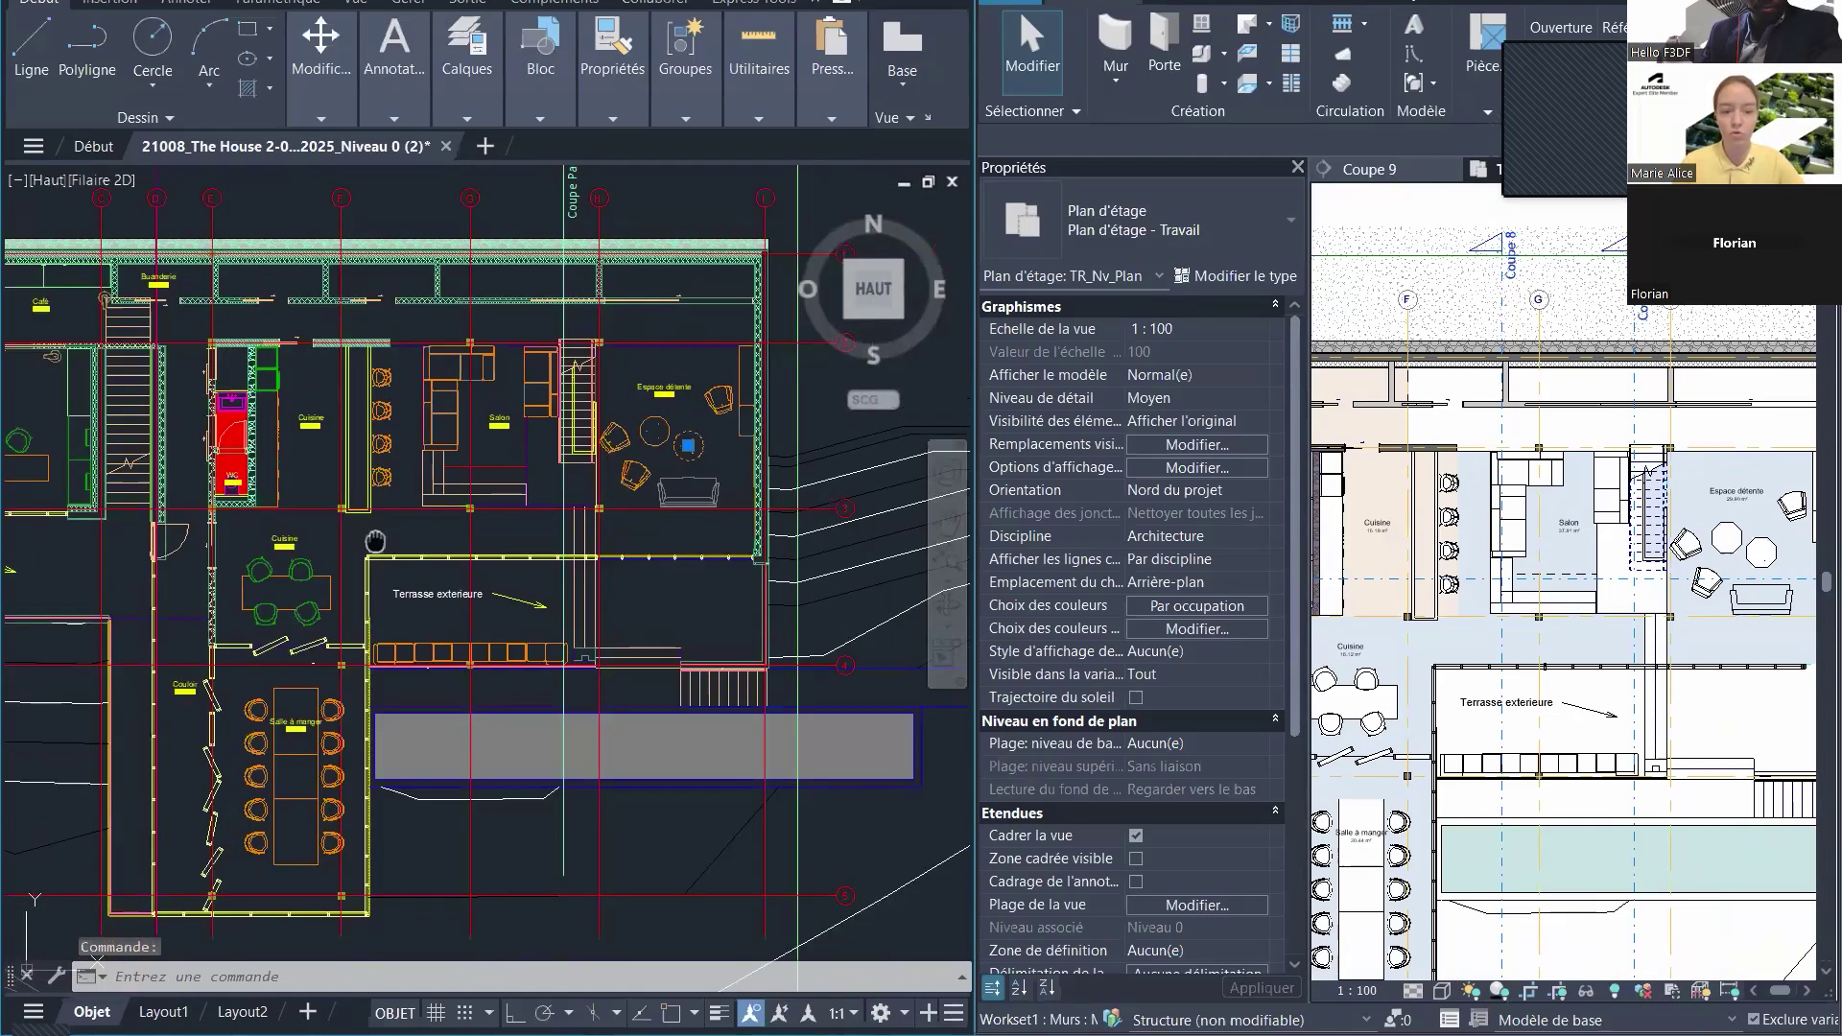
middle_click_drag(608, 541, 651, 538)
key("Escape")
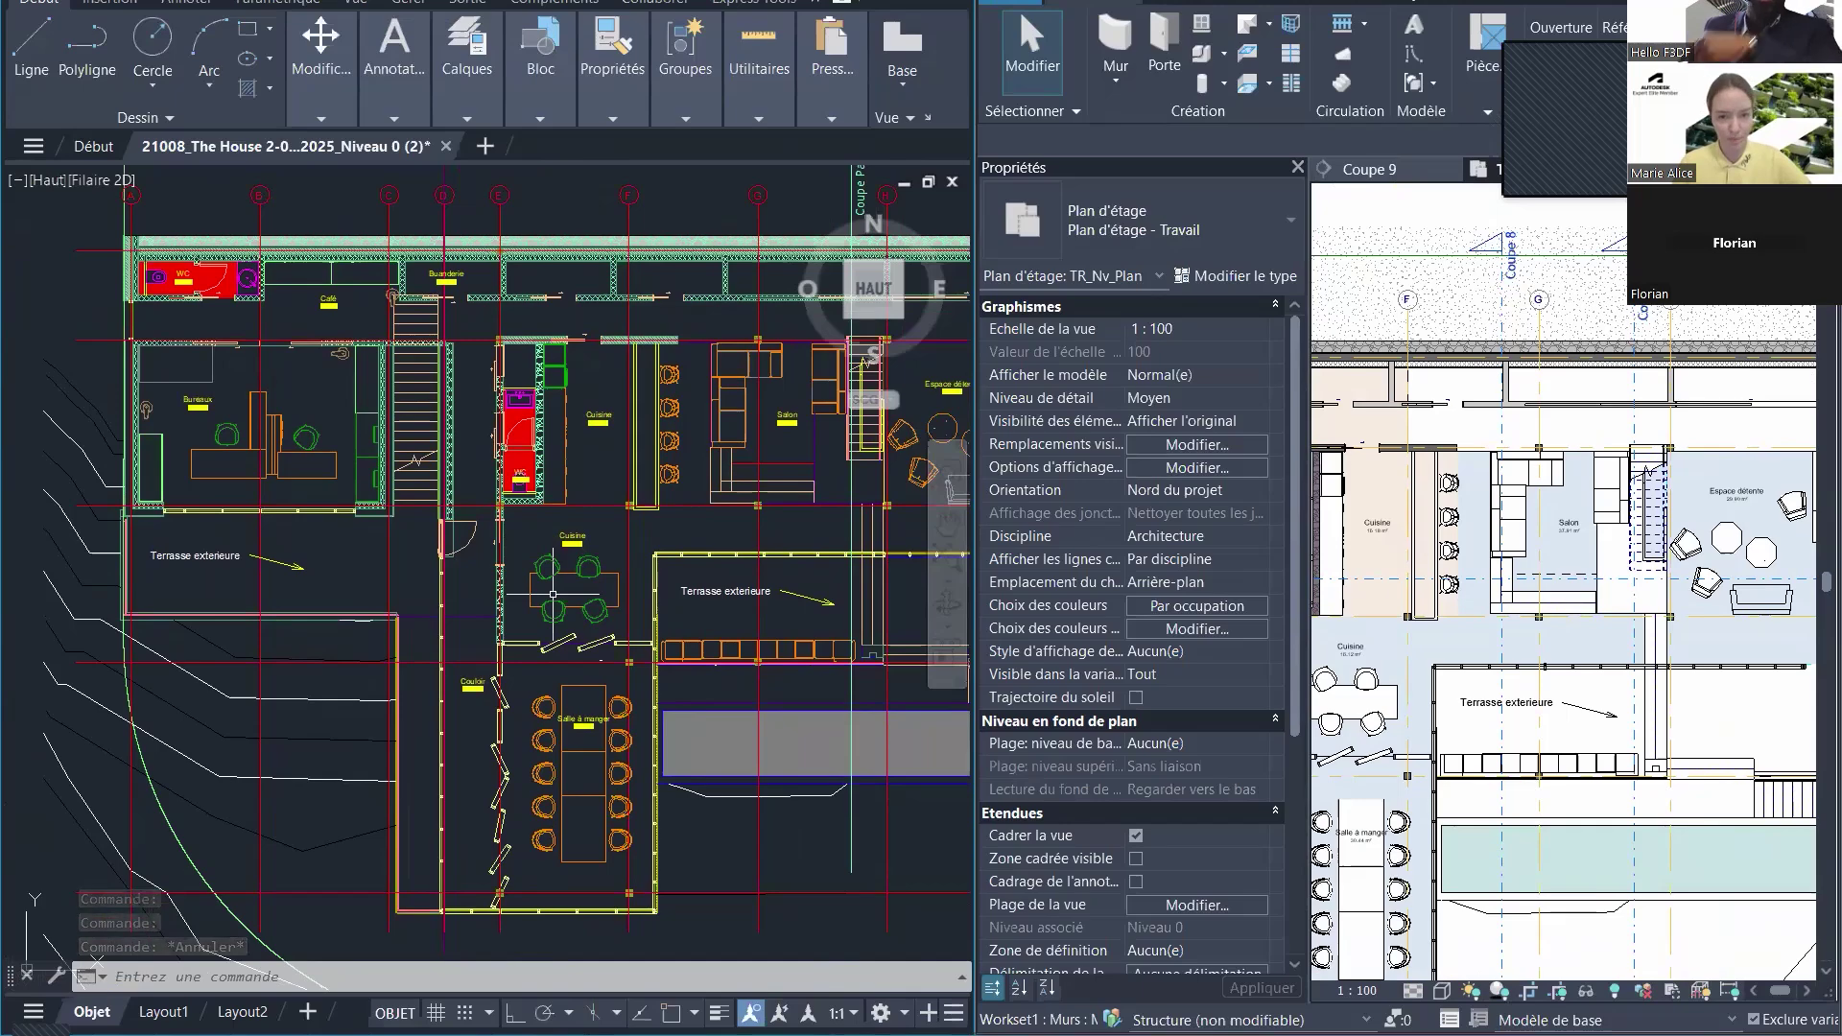
- Switch to the presentation and advance to the slide comparing AutoCAD 3D and Revit
key("alt+Tab")
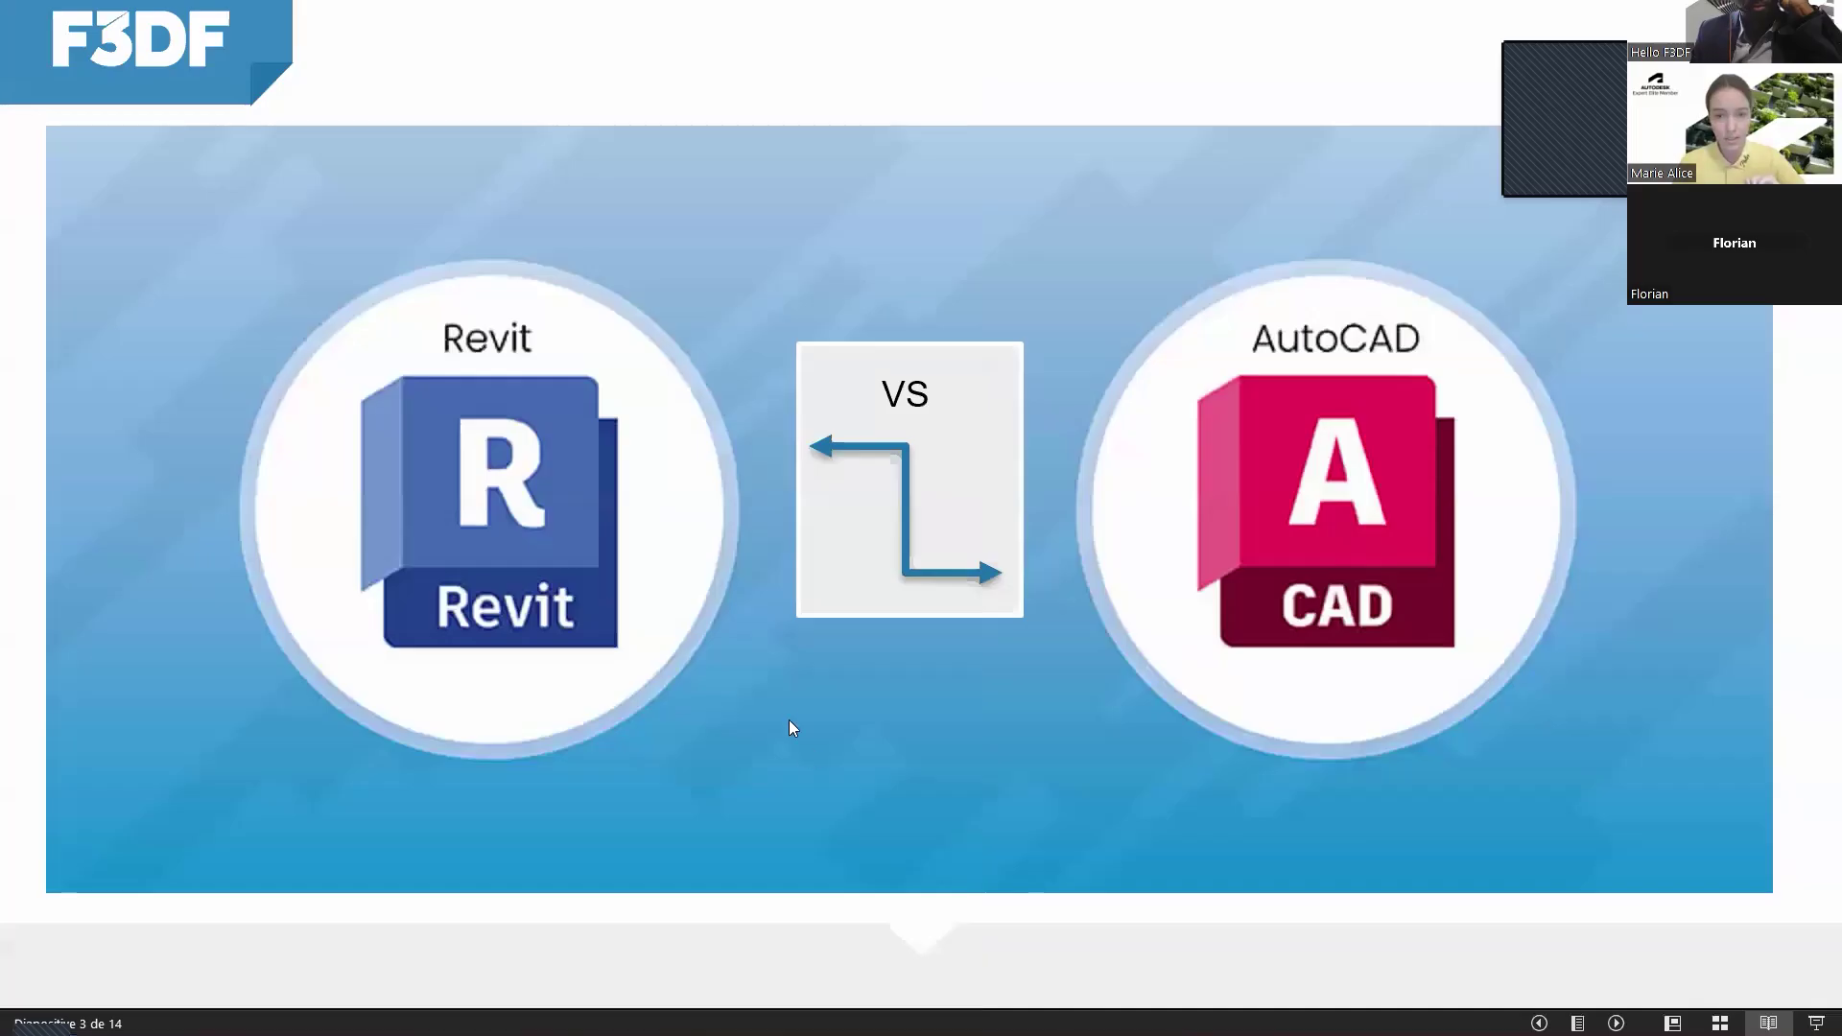
left_click(784, 706)
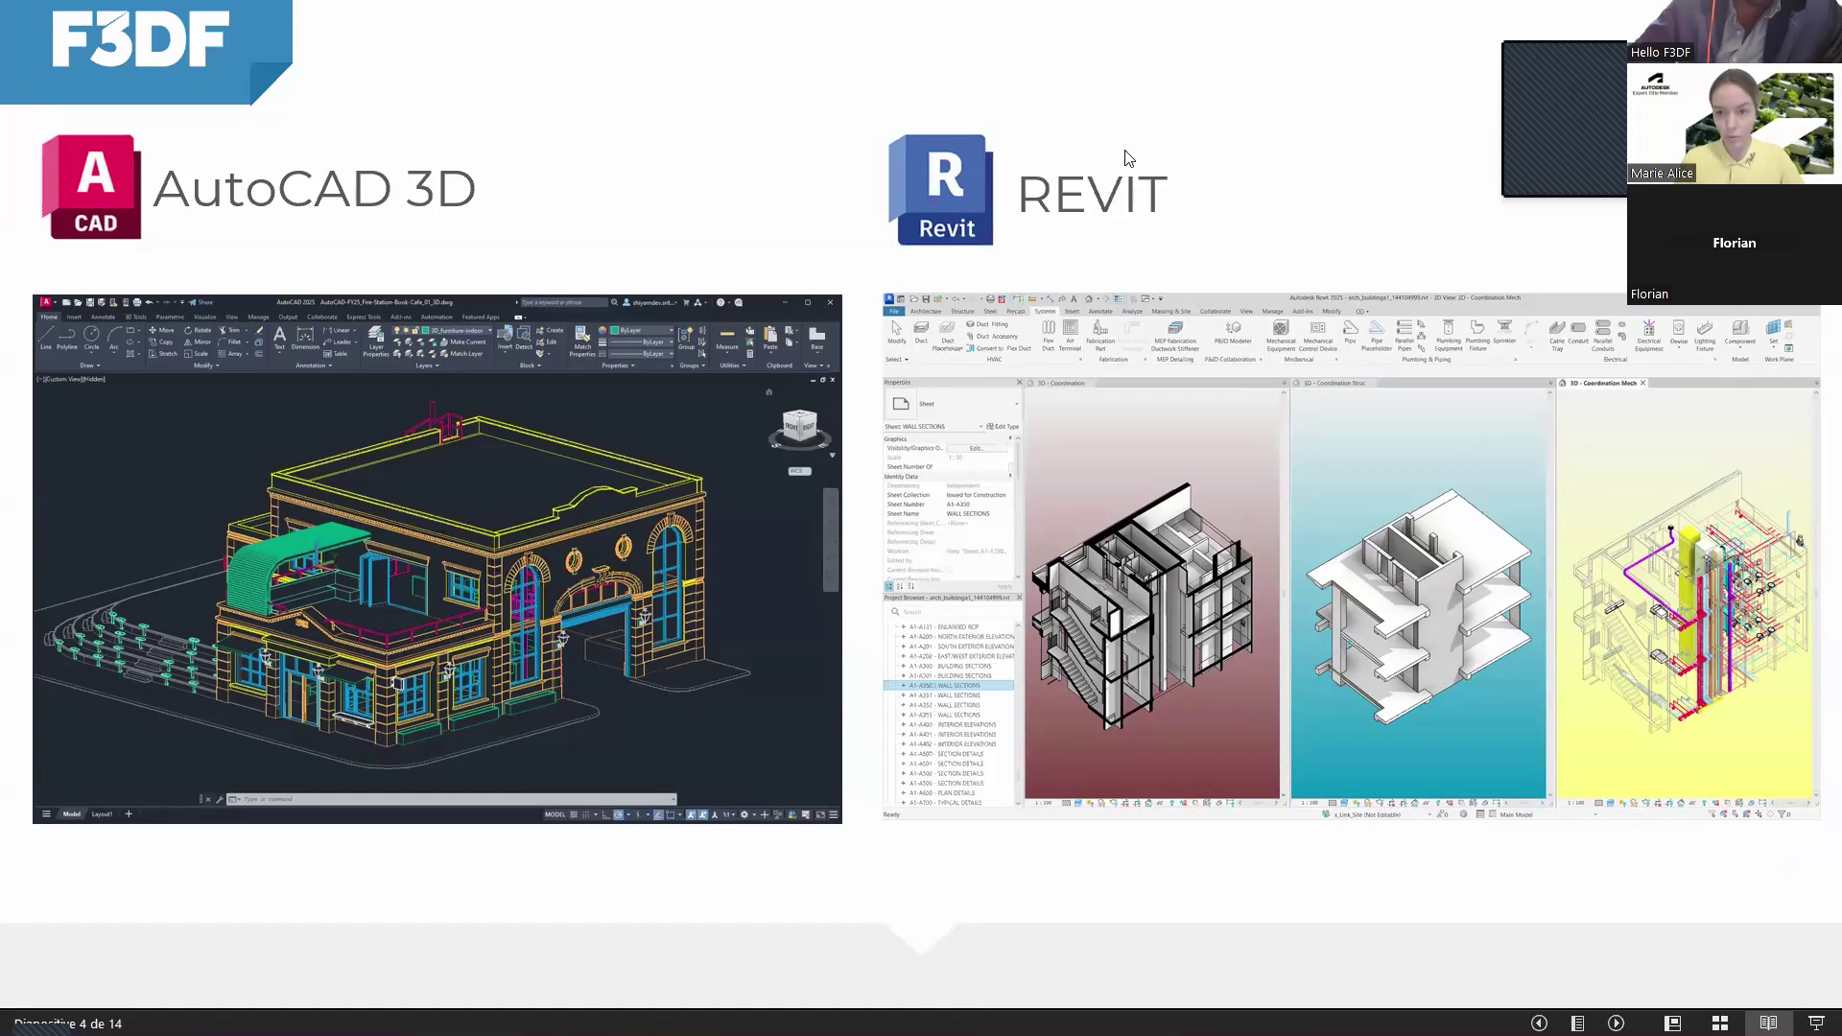
- Return to Revit and open the Coupe 9 section view from its section line in the Niveau 2 floor plan
key("alt+Tab")
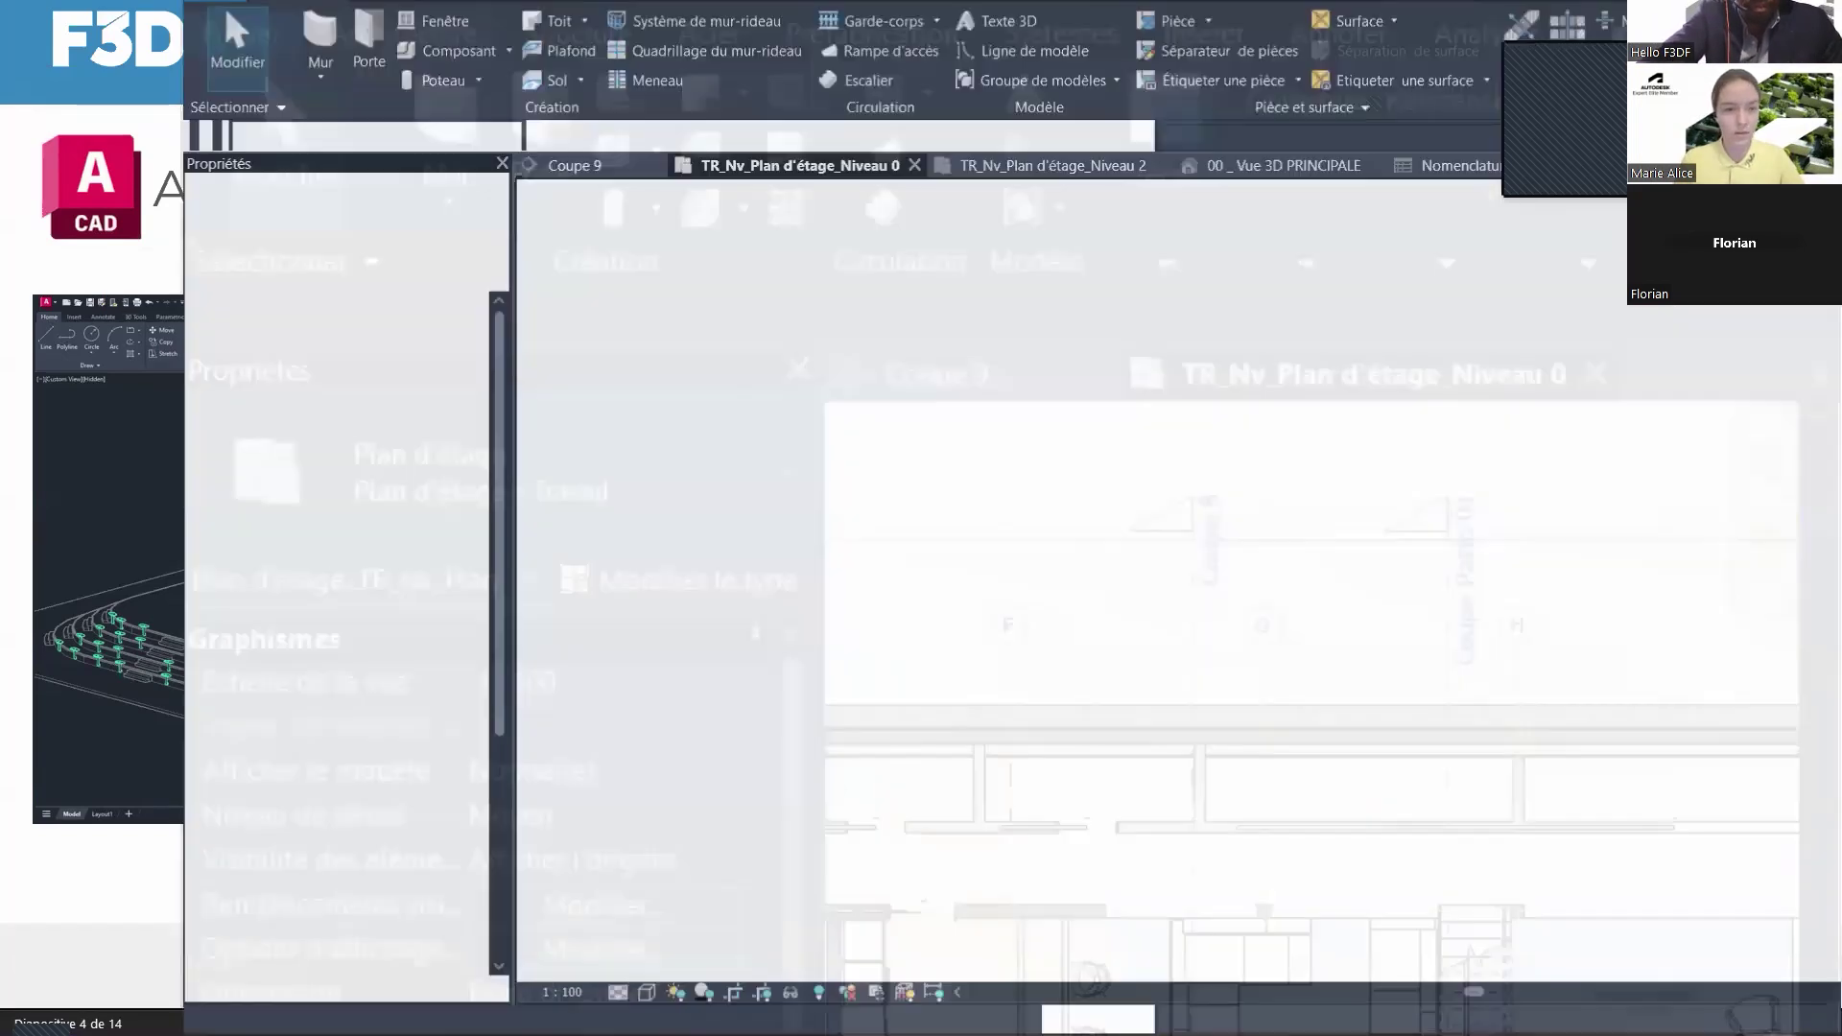
key("ctrl+Tab")
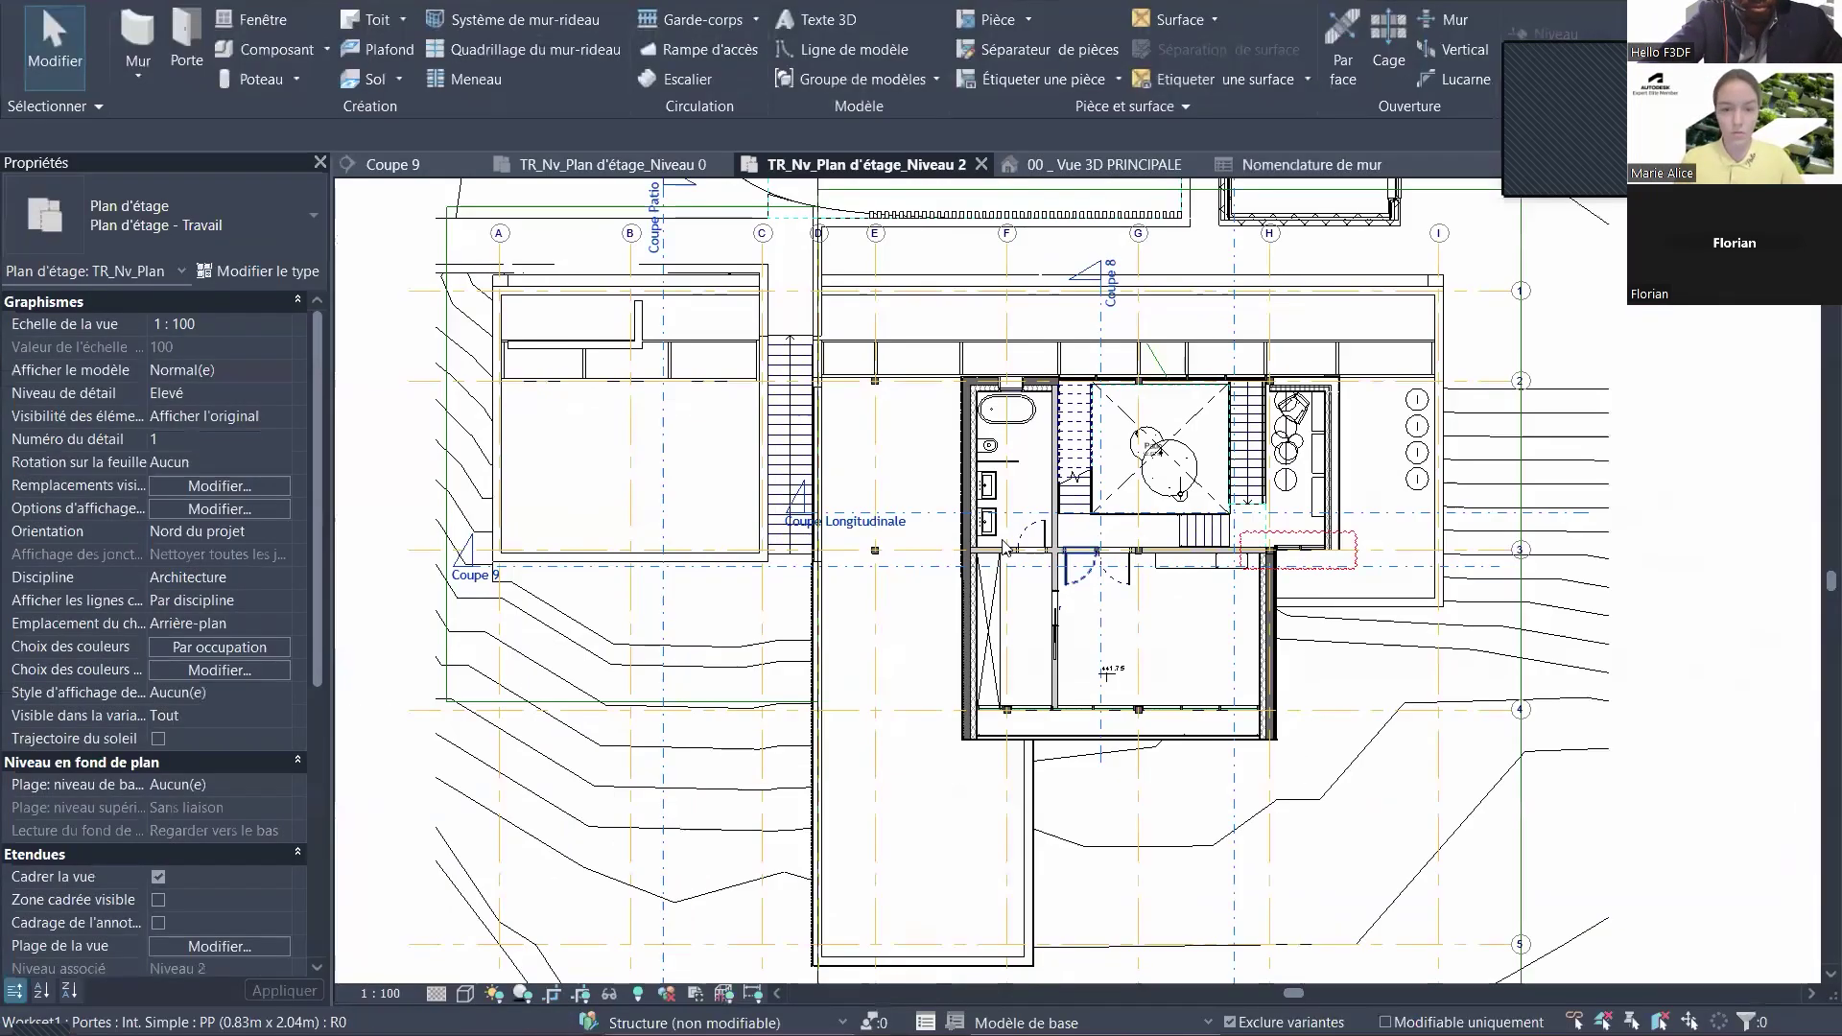
scroll(1025, 540, "up", 2)
middle_click_drag(1094, 602, 1117, 643)
scroll(1032, 611, "up", 2)
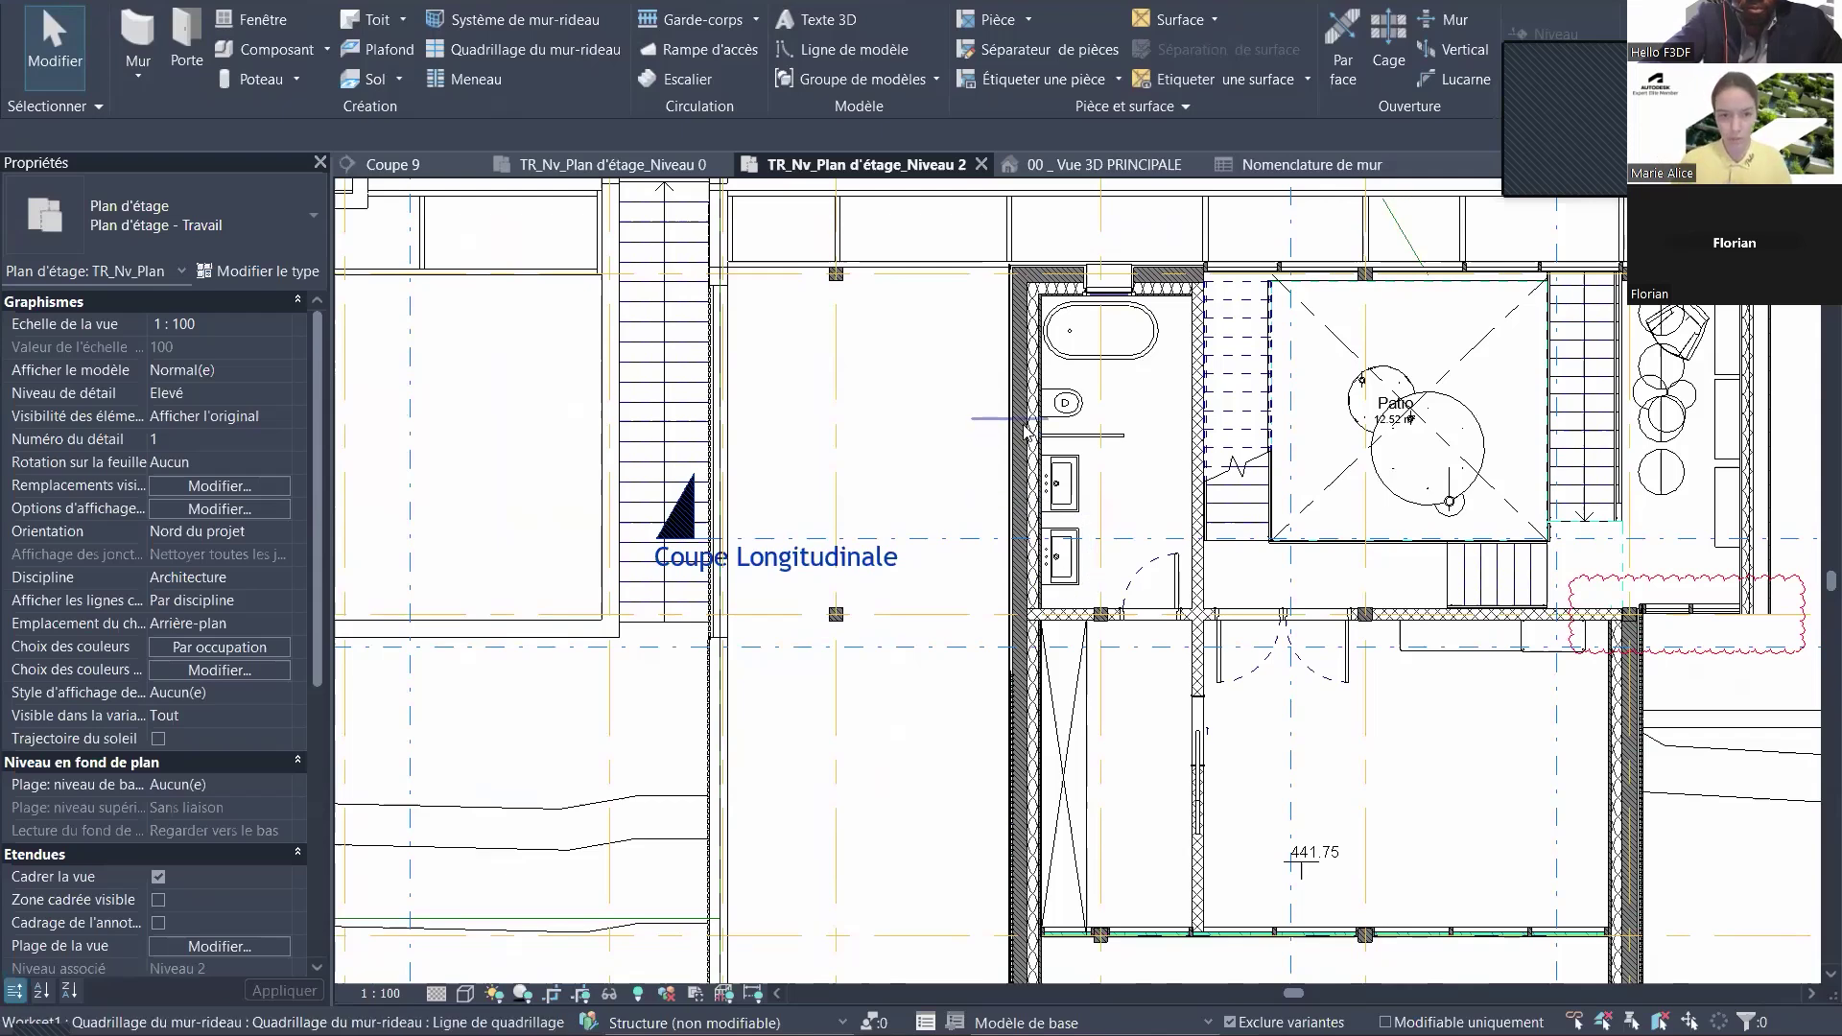
left_click(919, 649)
left_click(922, 648)
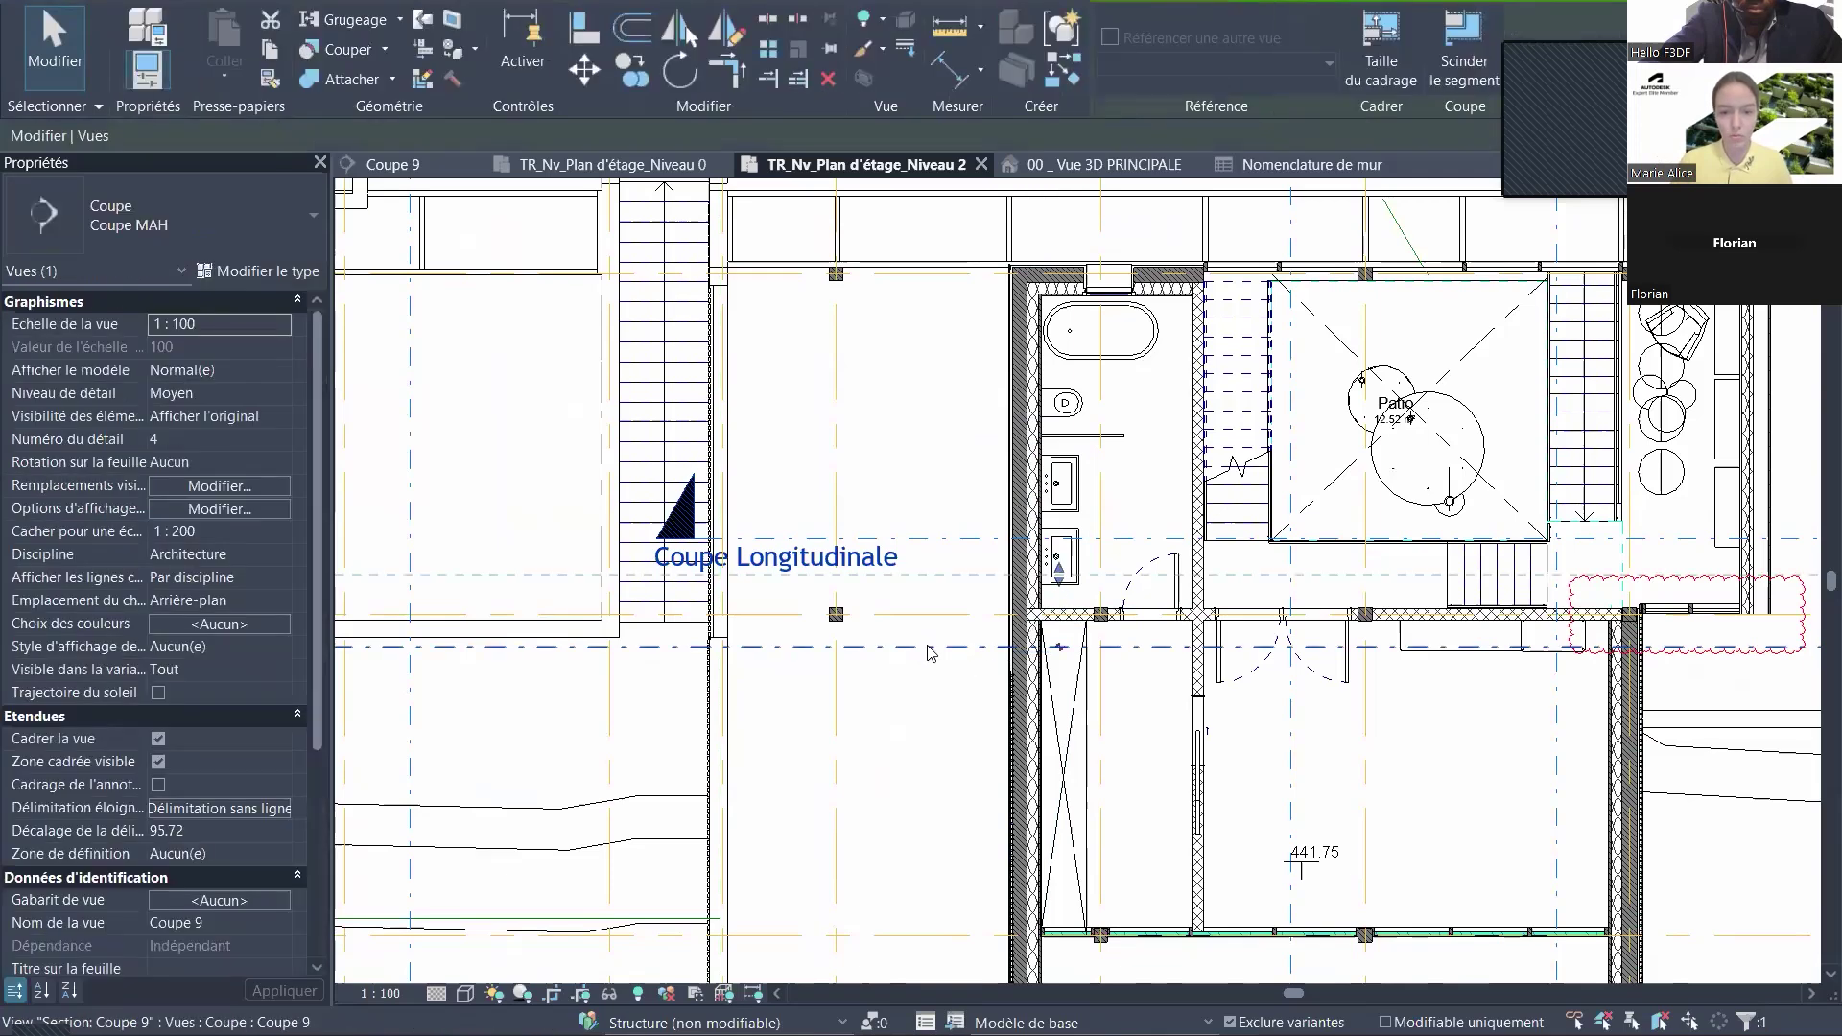
right_click(931, 653)
left_click(1025, 430)
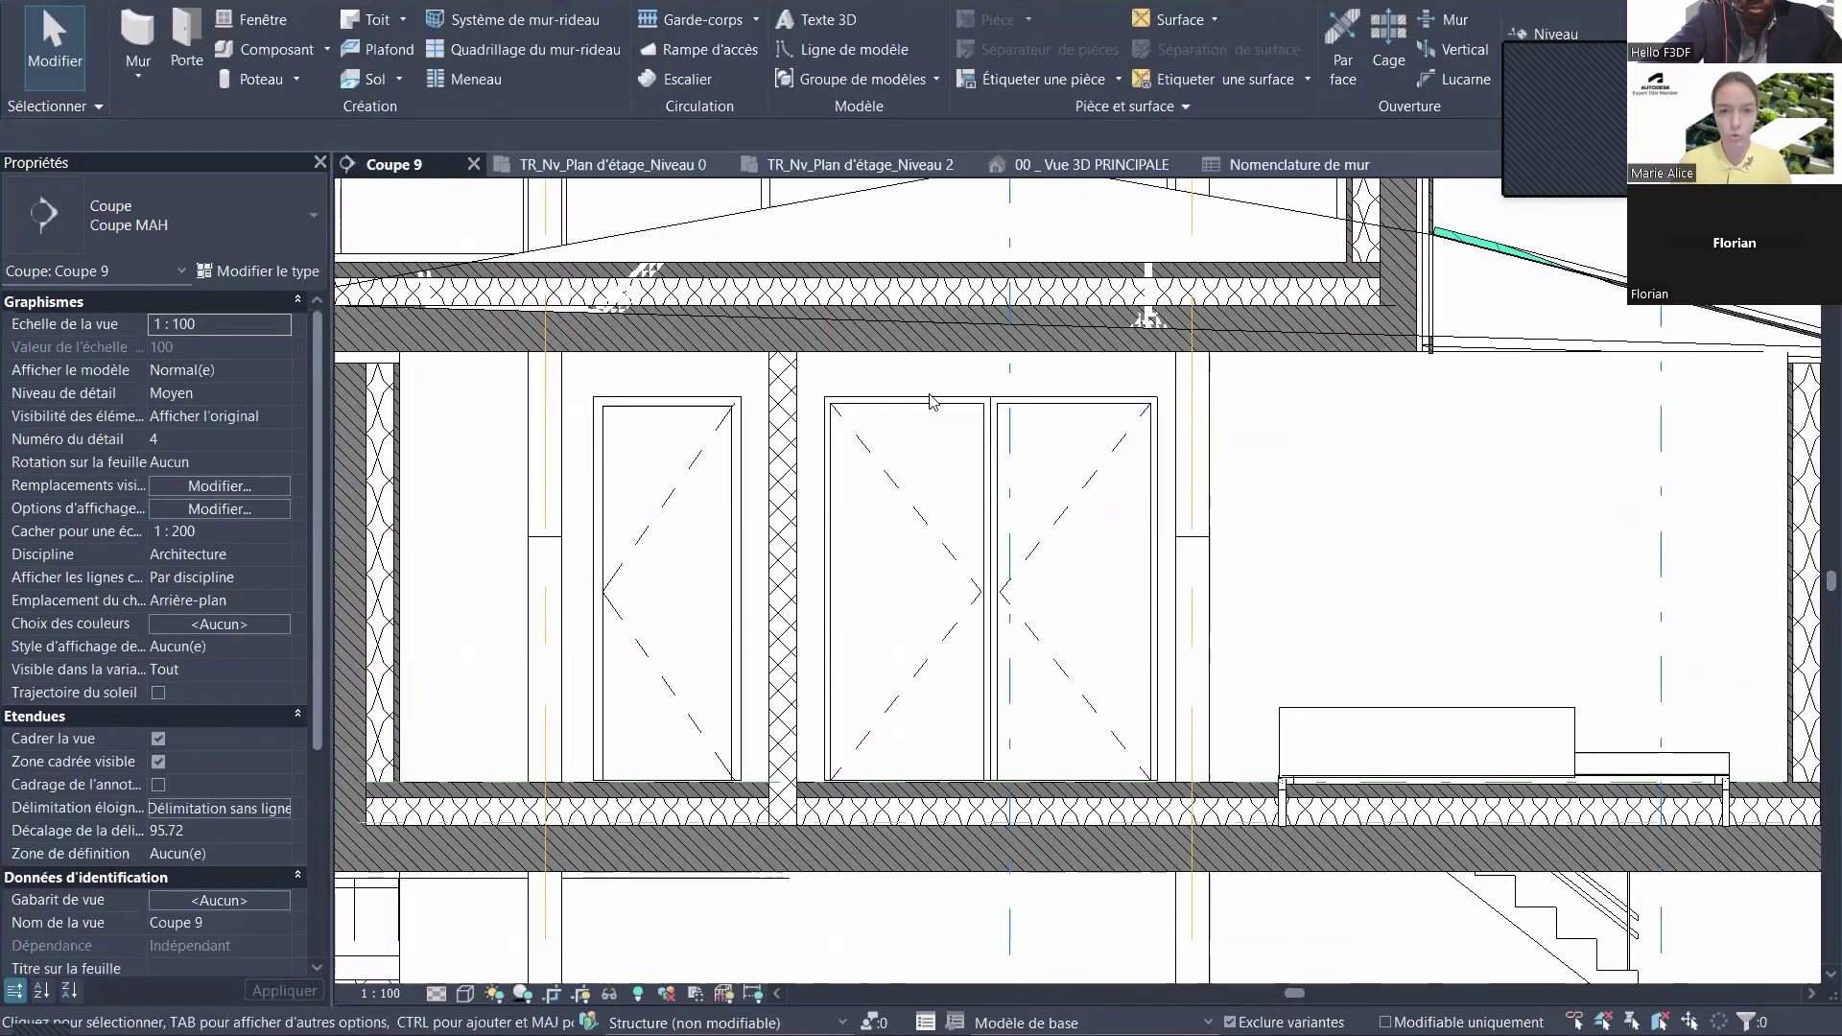
- Close the Niveau 0, main 3D and wall schedule views, and tile Coupe 9 alongside the Niveau 2 plan
left_click(722, 164)
left_click(923, 164)
left_click(923, 164)
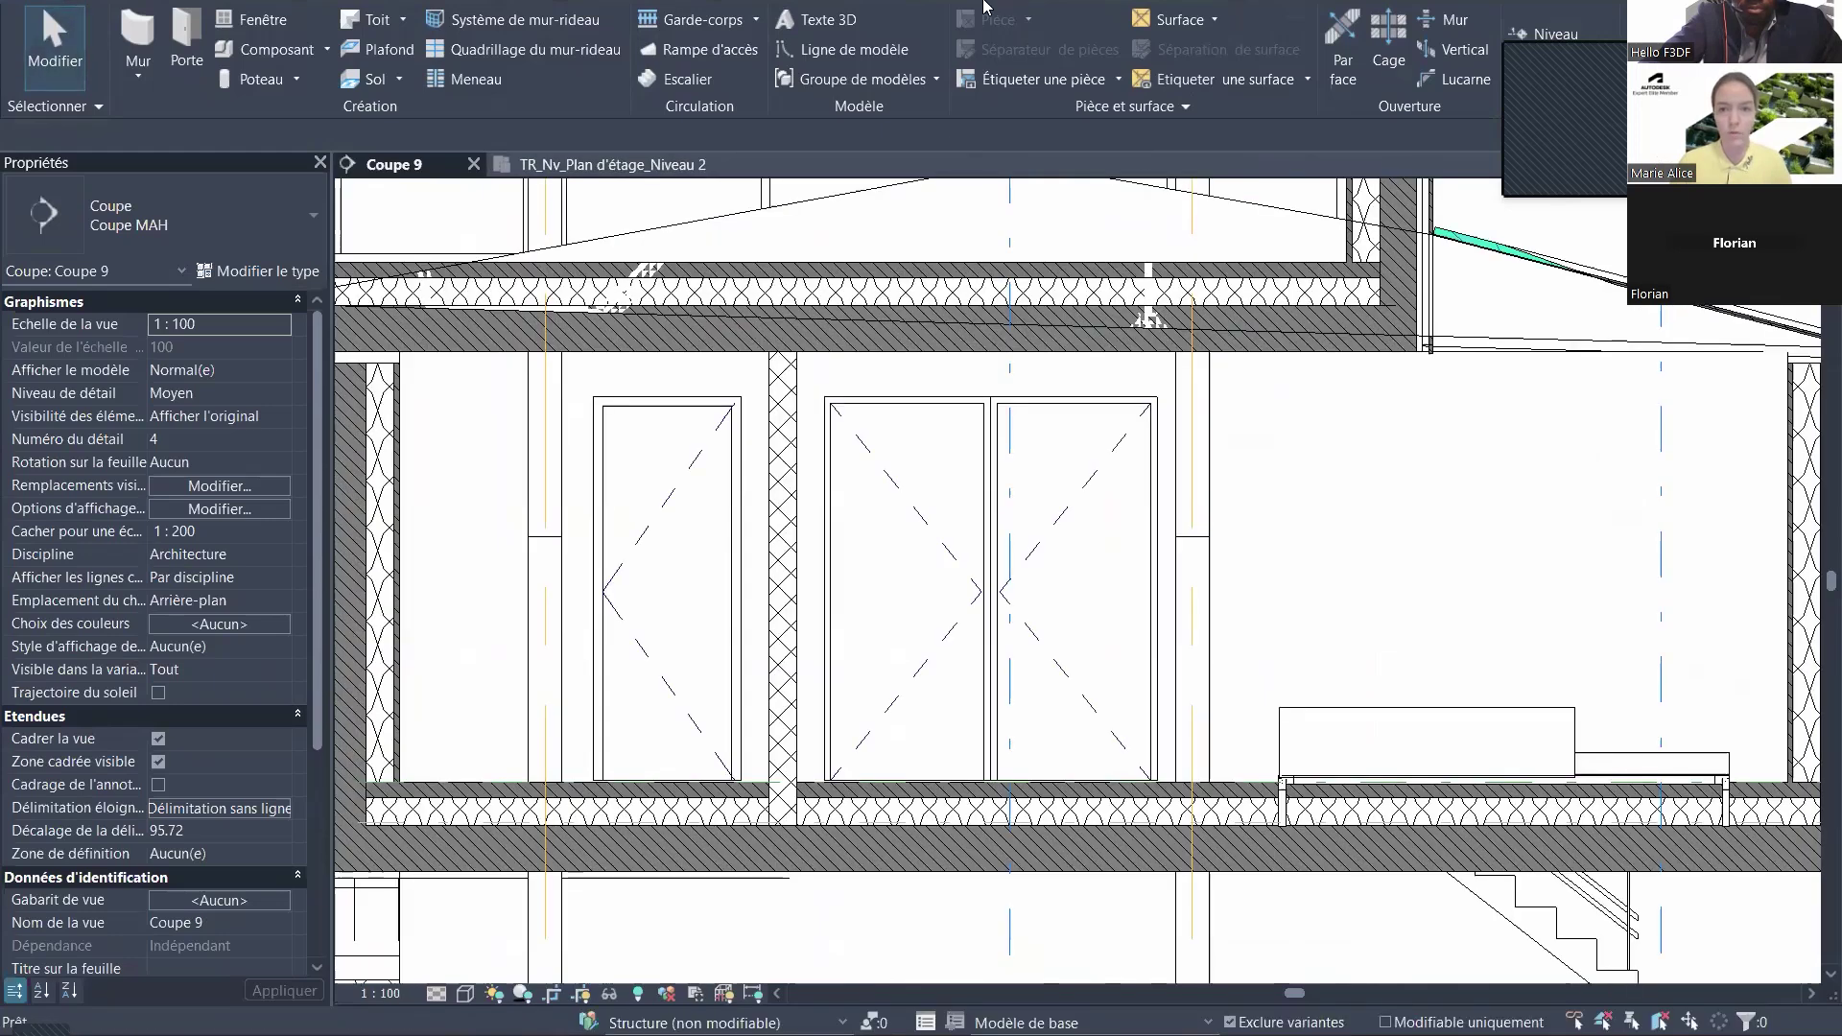
left_click(936, 5)
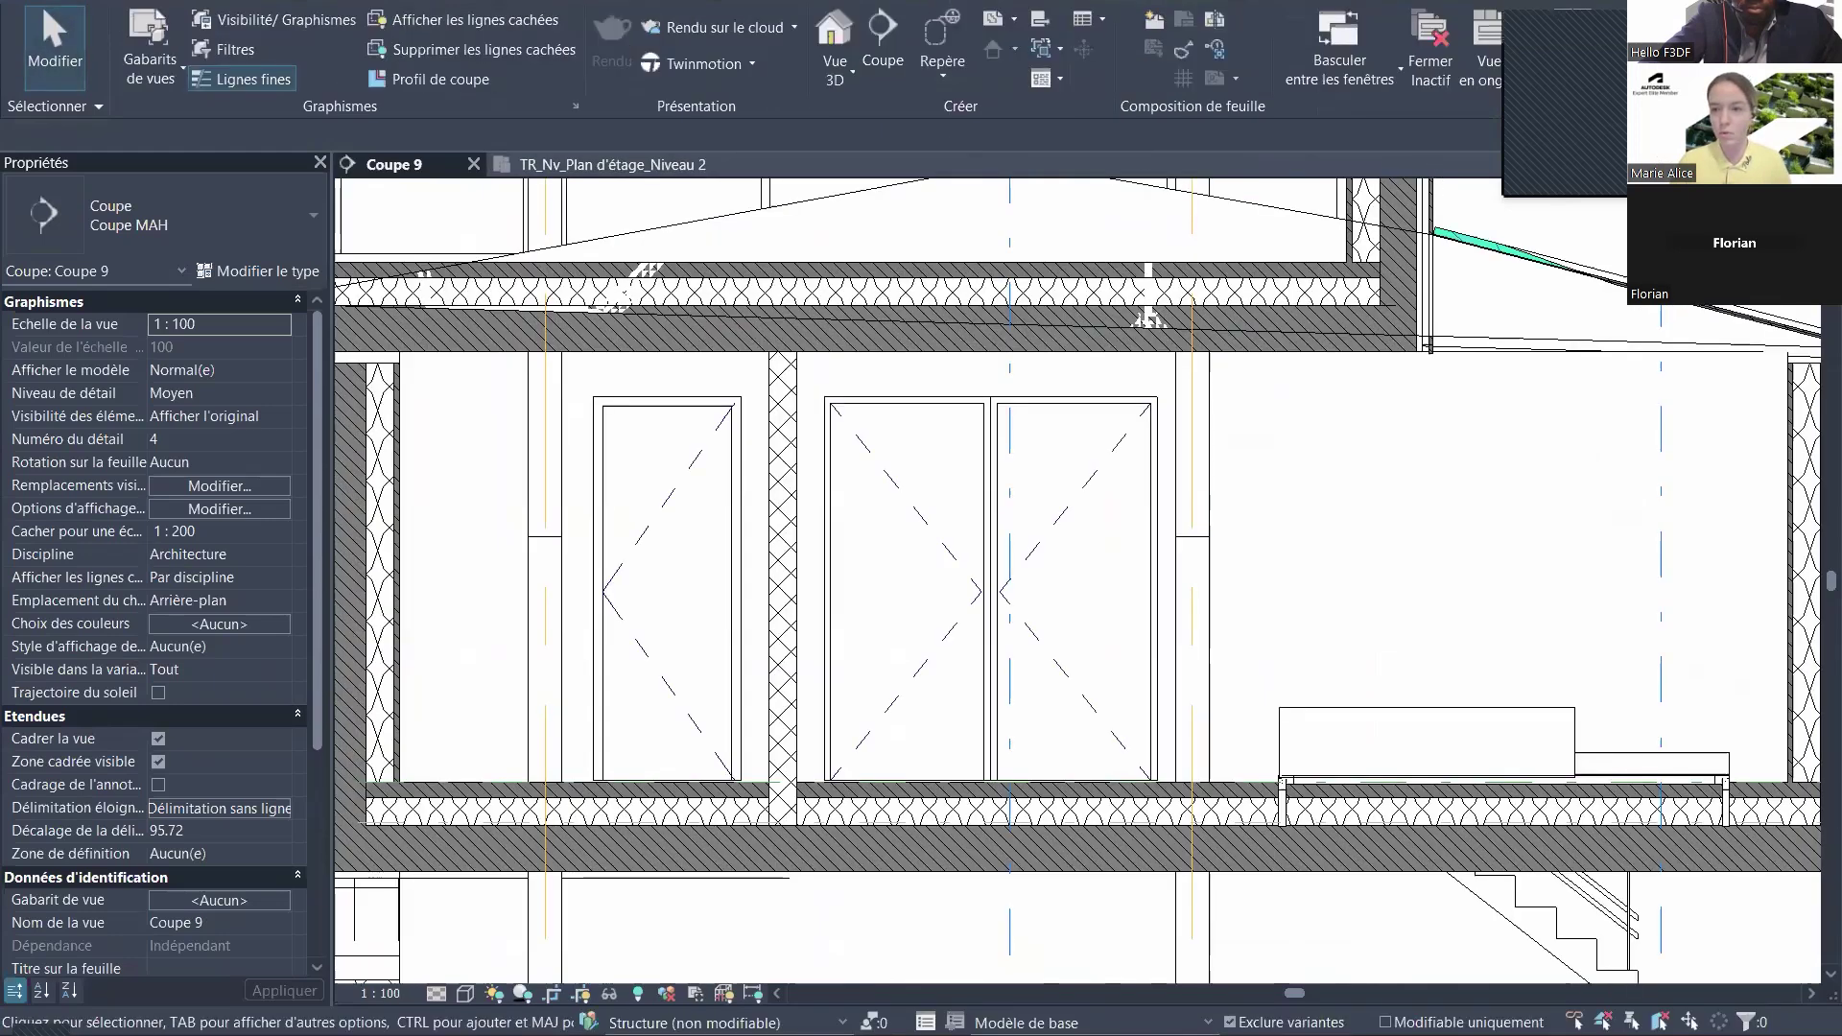
key("w")
key("t")
- Change the single door beside the double doors in Coupe 9 to the type Int. Simple PP (0.83m x 2.04m)
left_click(641, 480)
scroll(1315, 670, "down", 4)
scroll(1564, 634, "up", 6)
scroll(1478, 638, "up", 2)
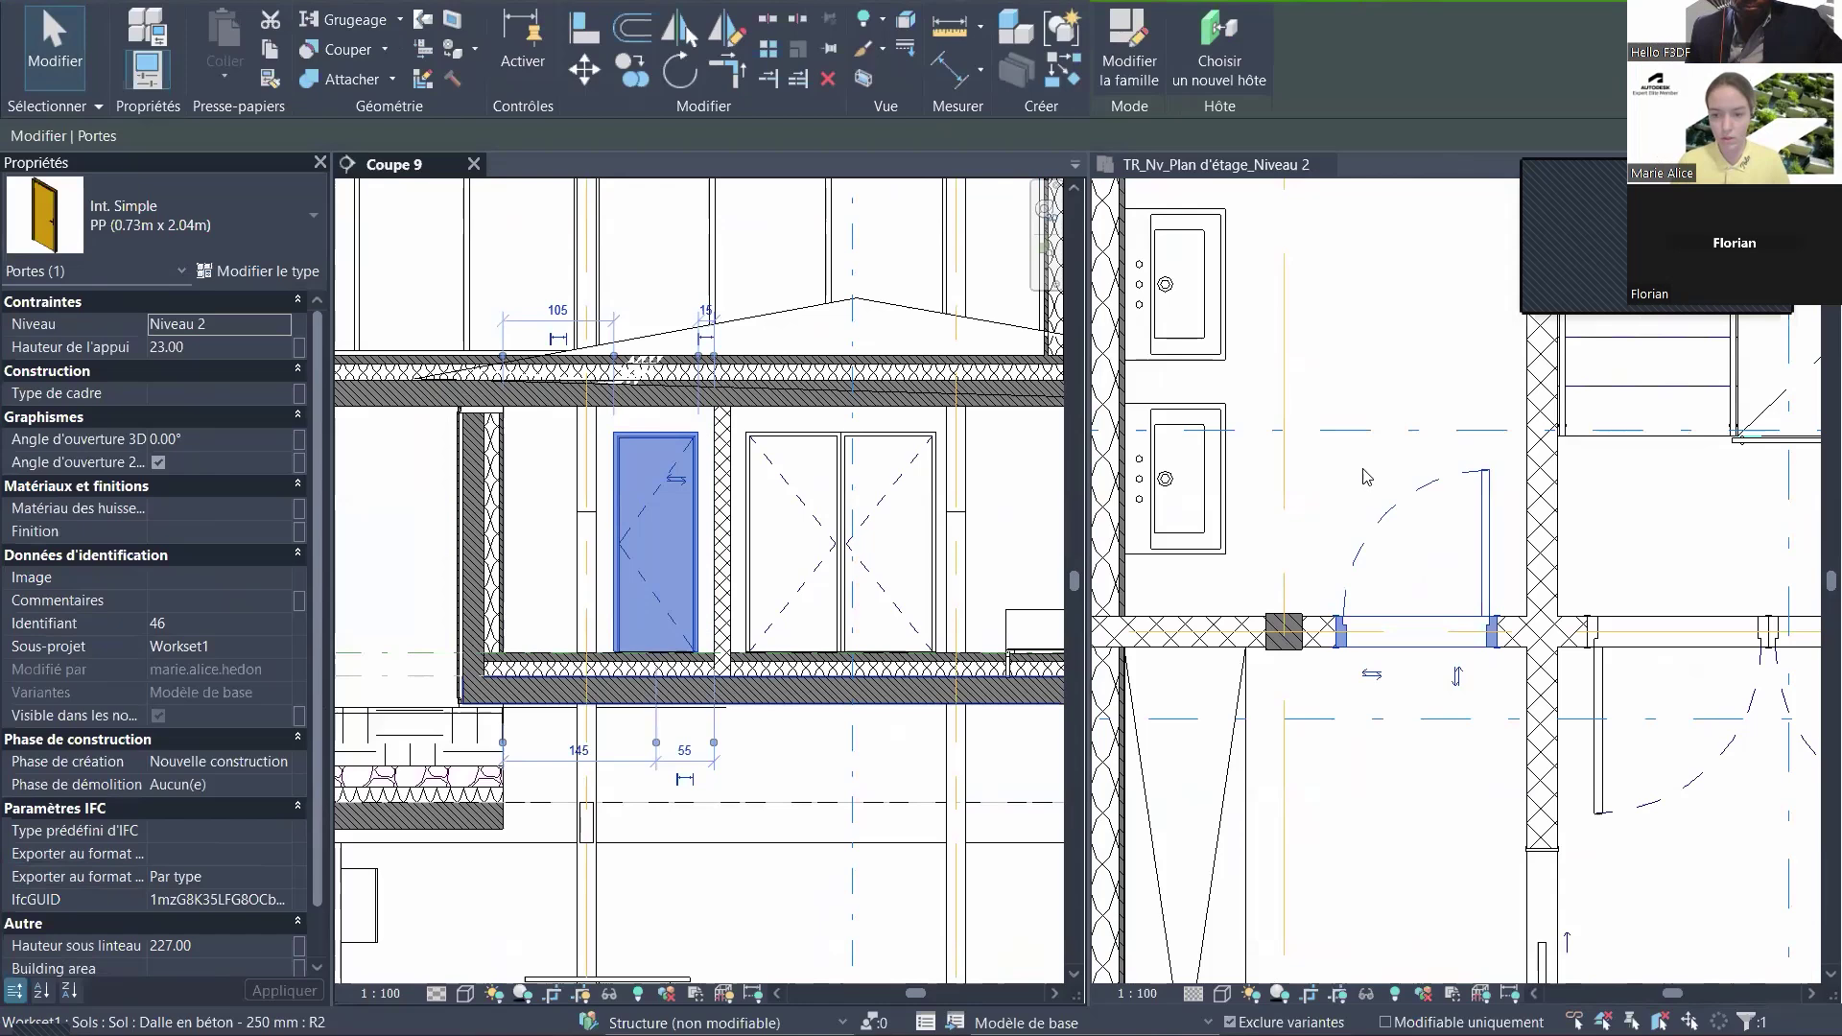
left_click(210, 227)
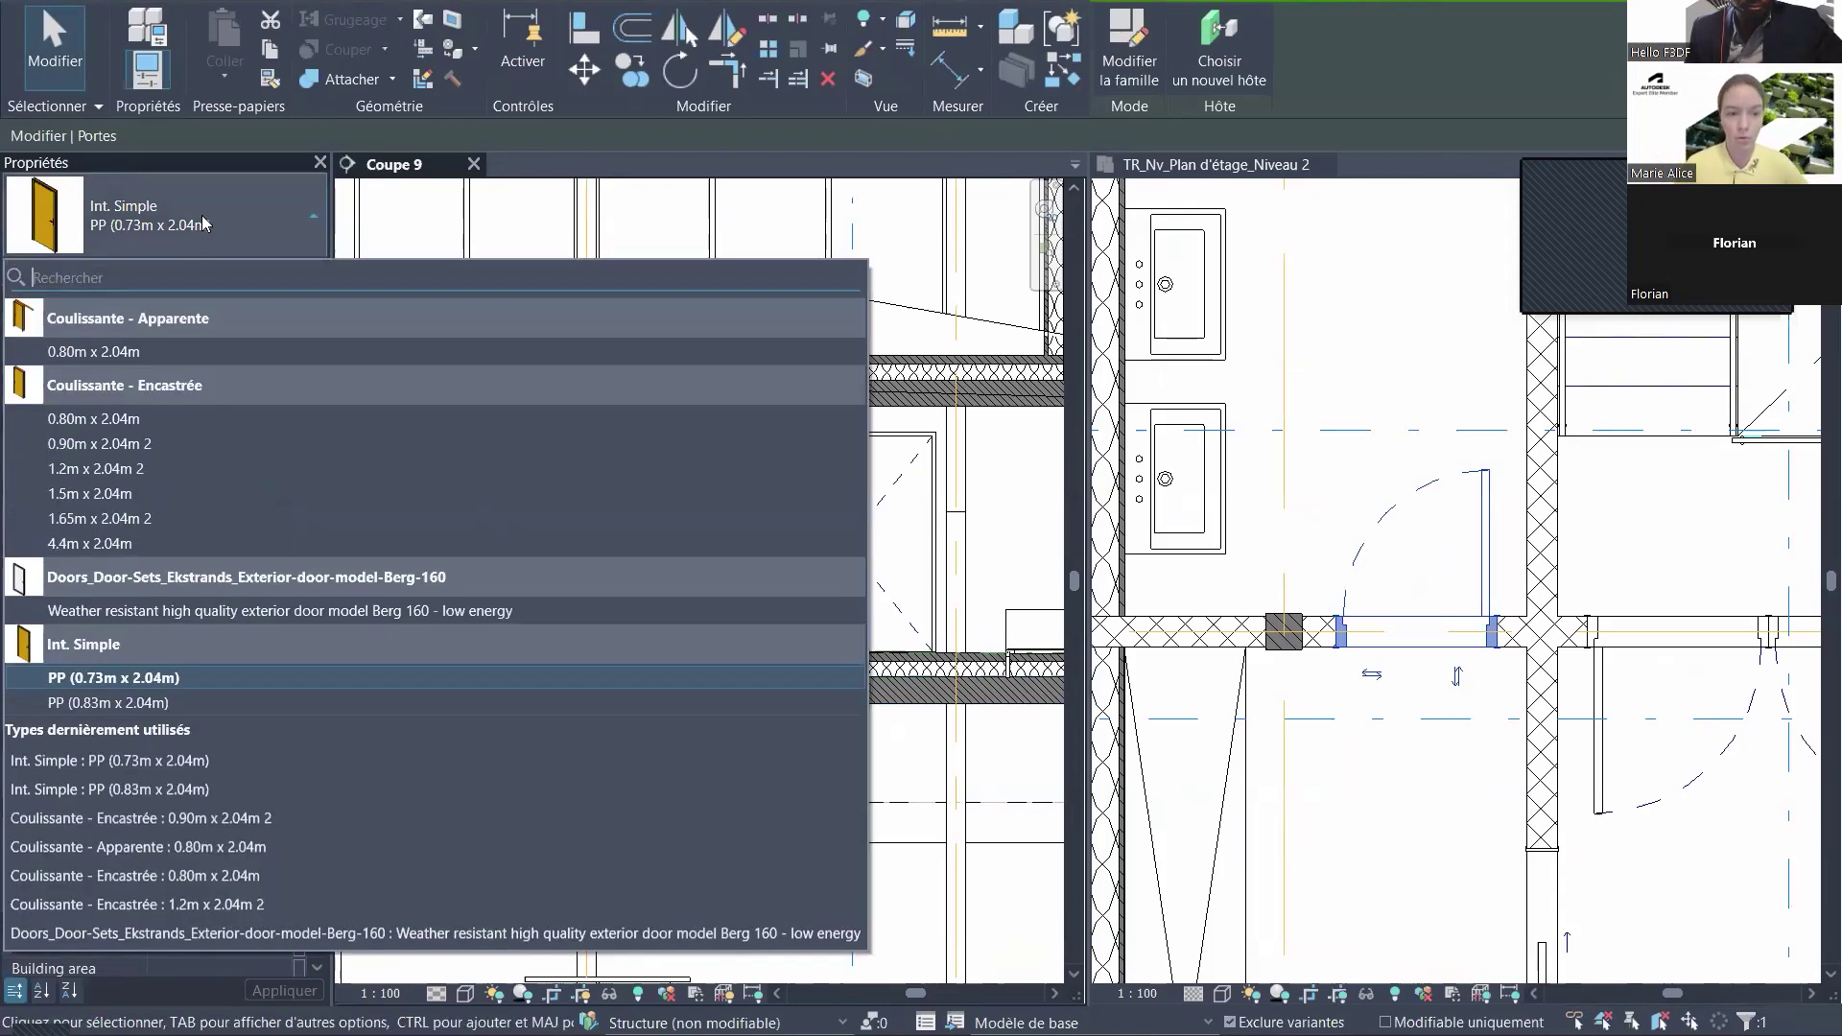
left_click(115, 702)
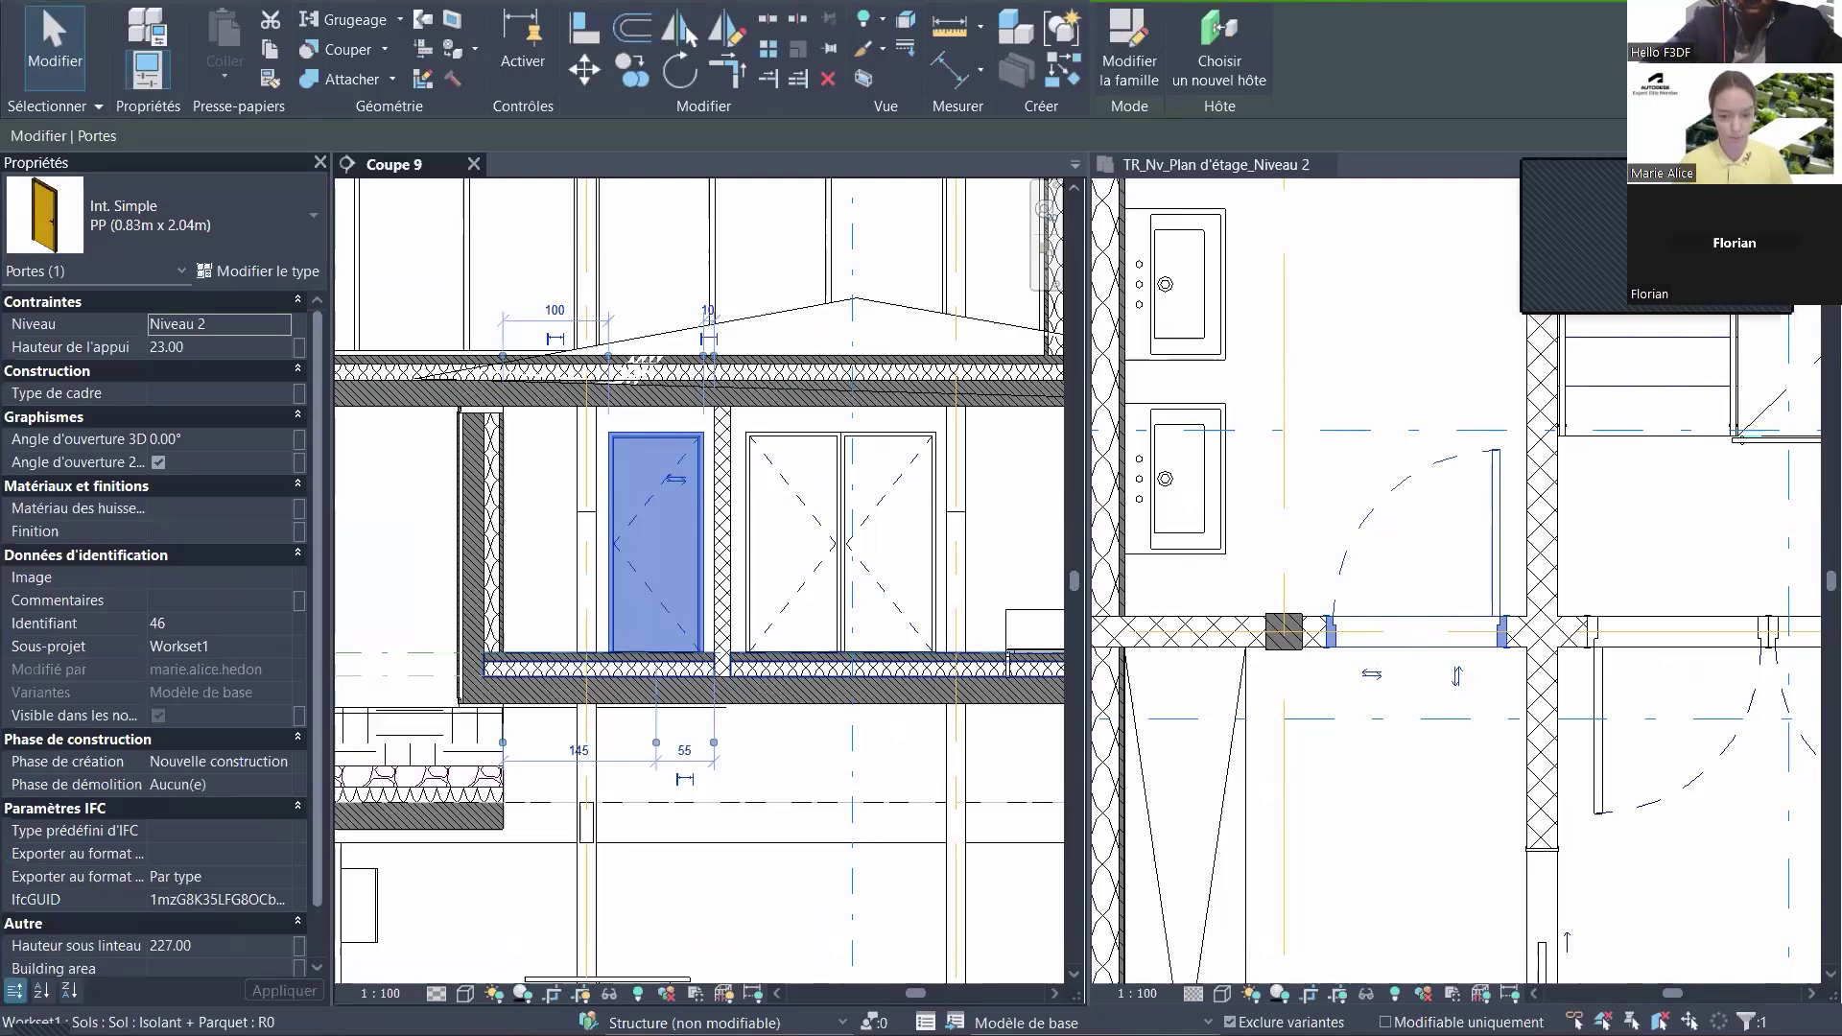
- Switch to the presentation, advance to the "Passer d'AutoCAD à Revit !" slide and return to Revit
key("alt+Tab")
left_click(944, 645)
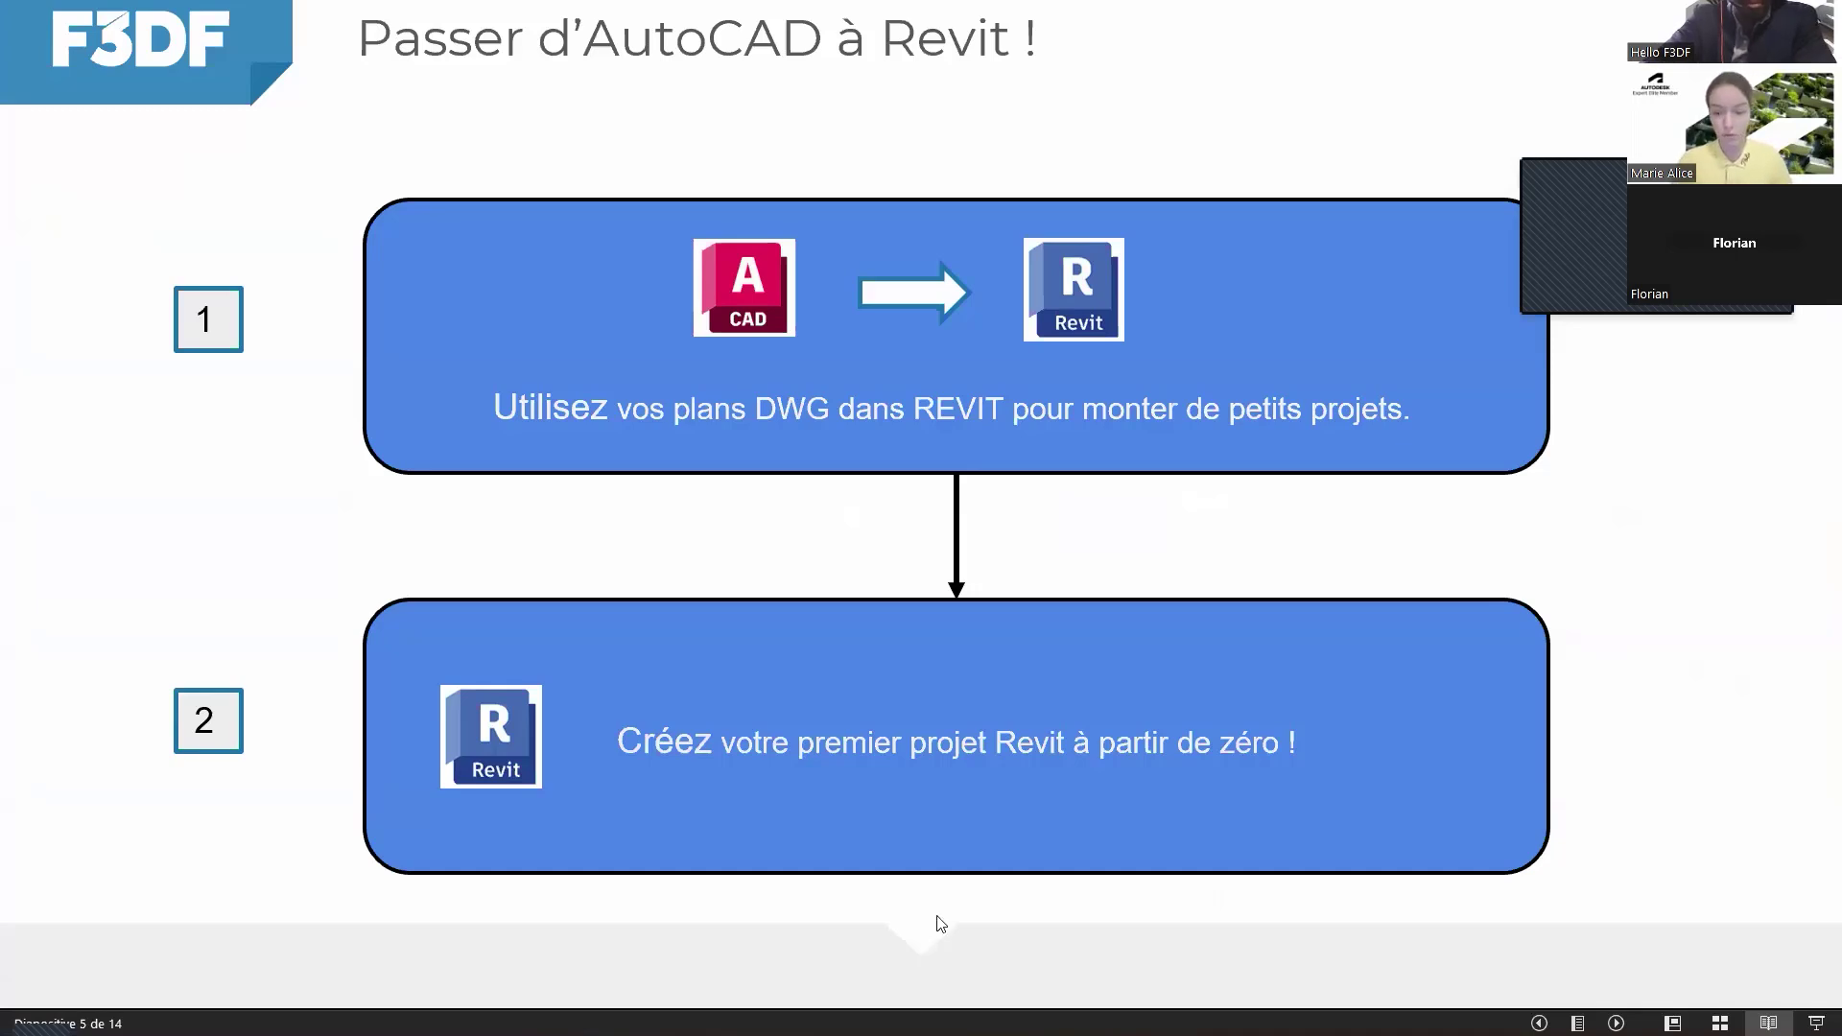
key("alt+Tab")
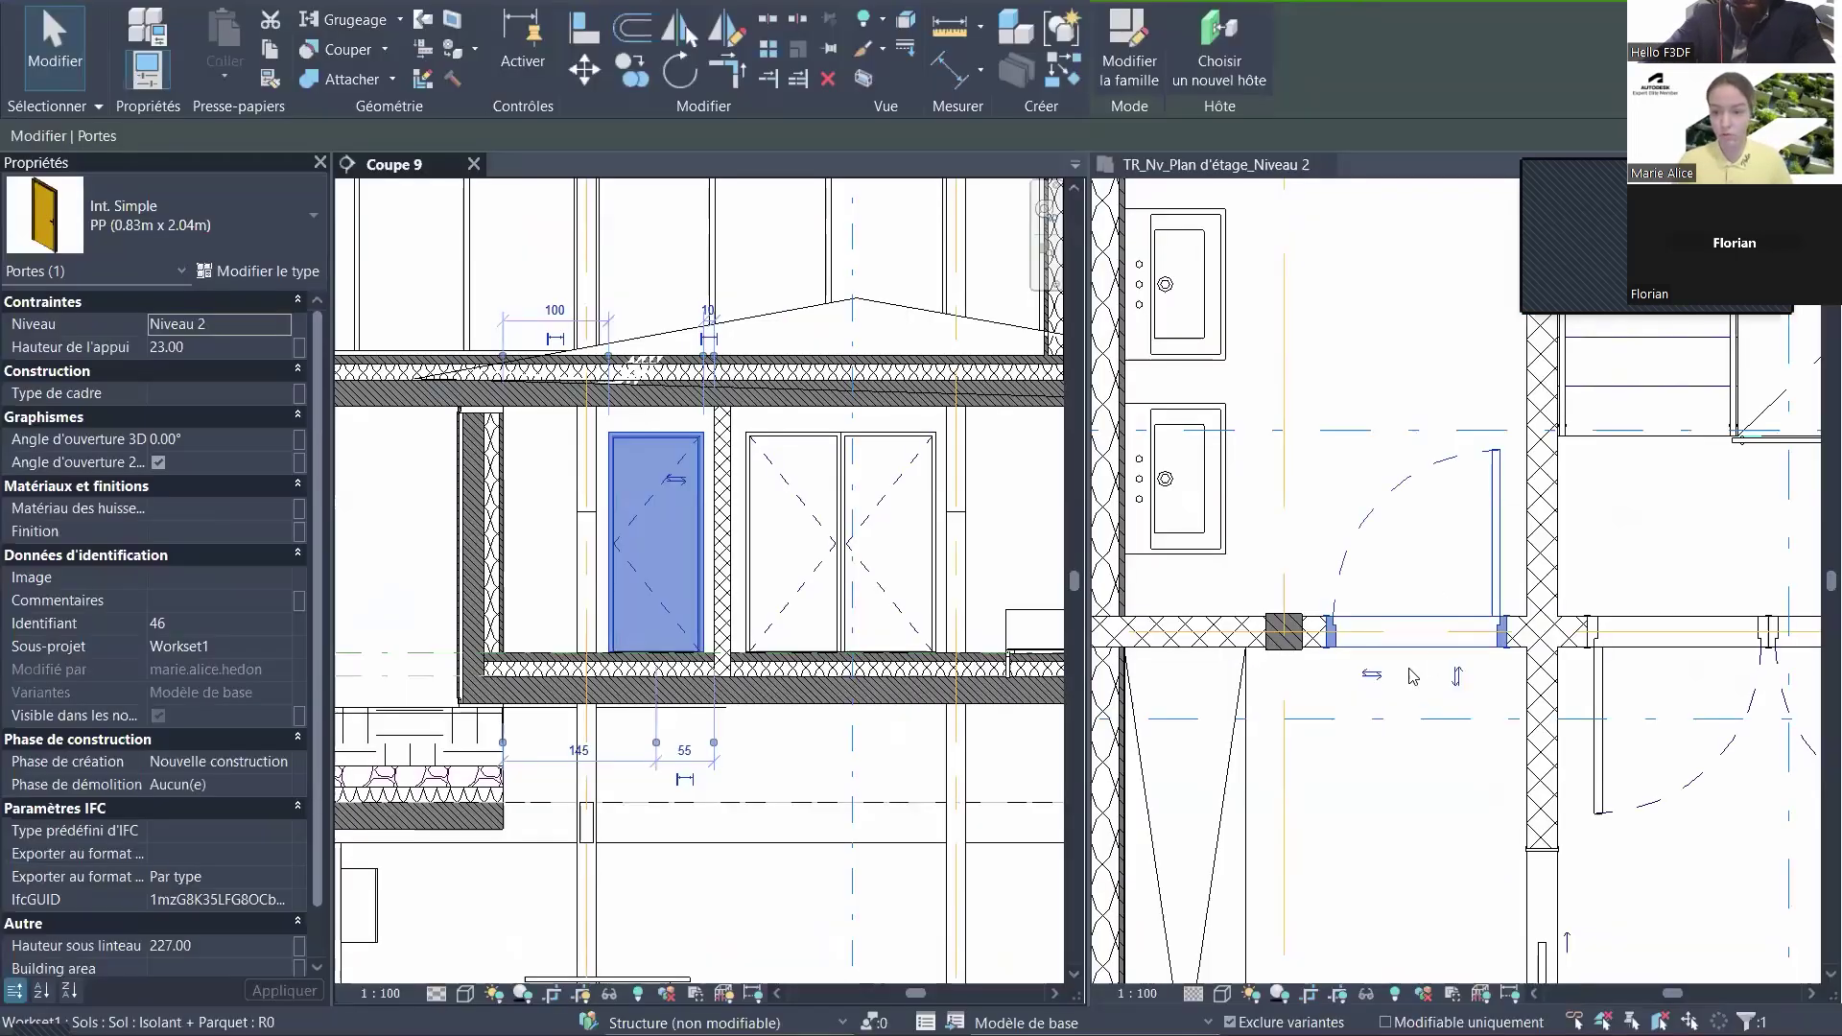
- Flip the selected door's opening direction and hinge side in the Niveau 2 plan, reversing each flip
left_click(1457, 677)
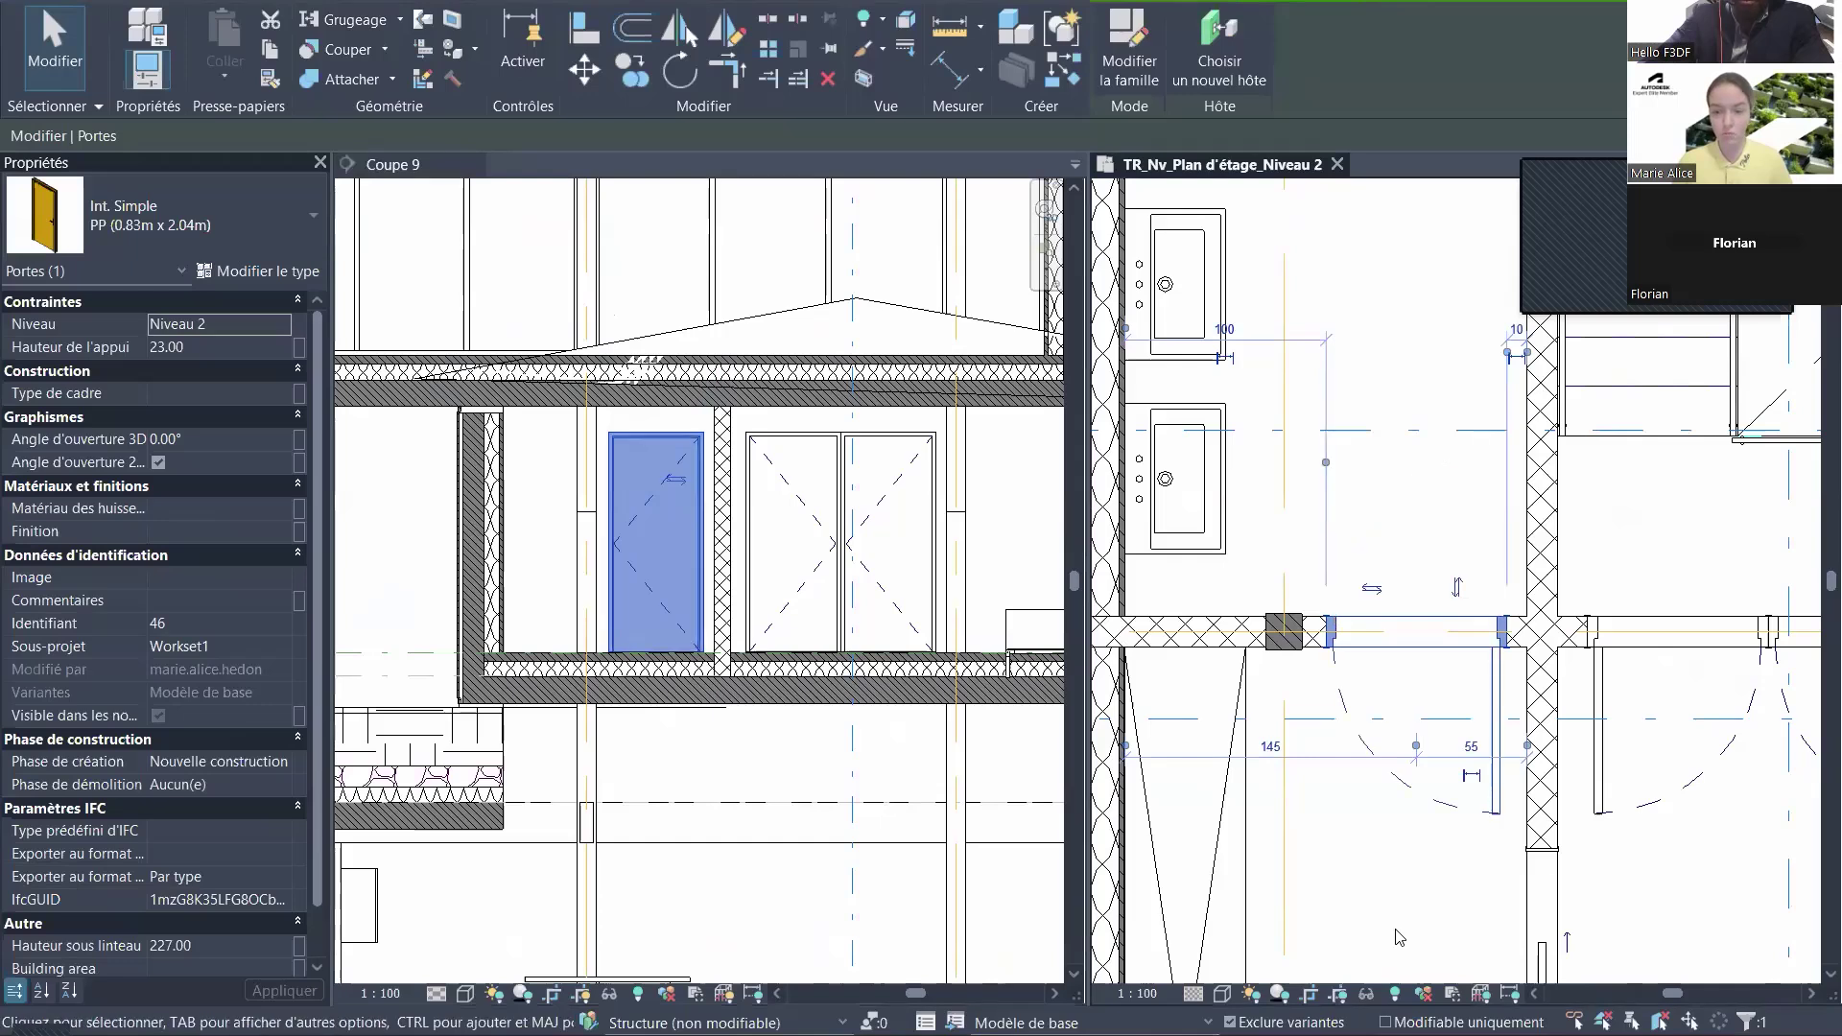
left_click(1458, 586)
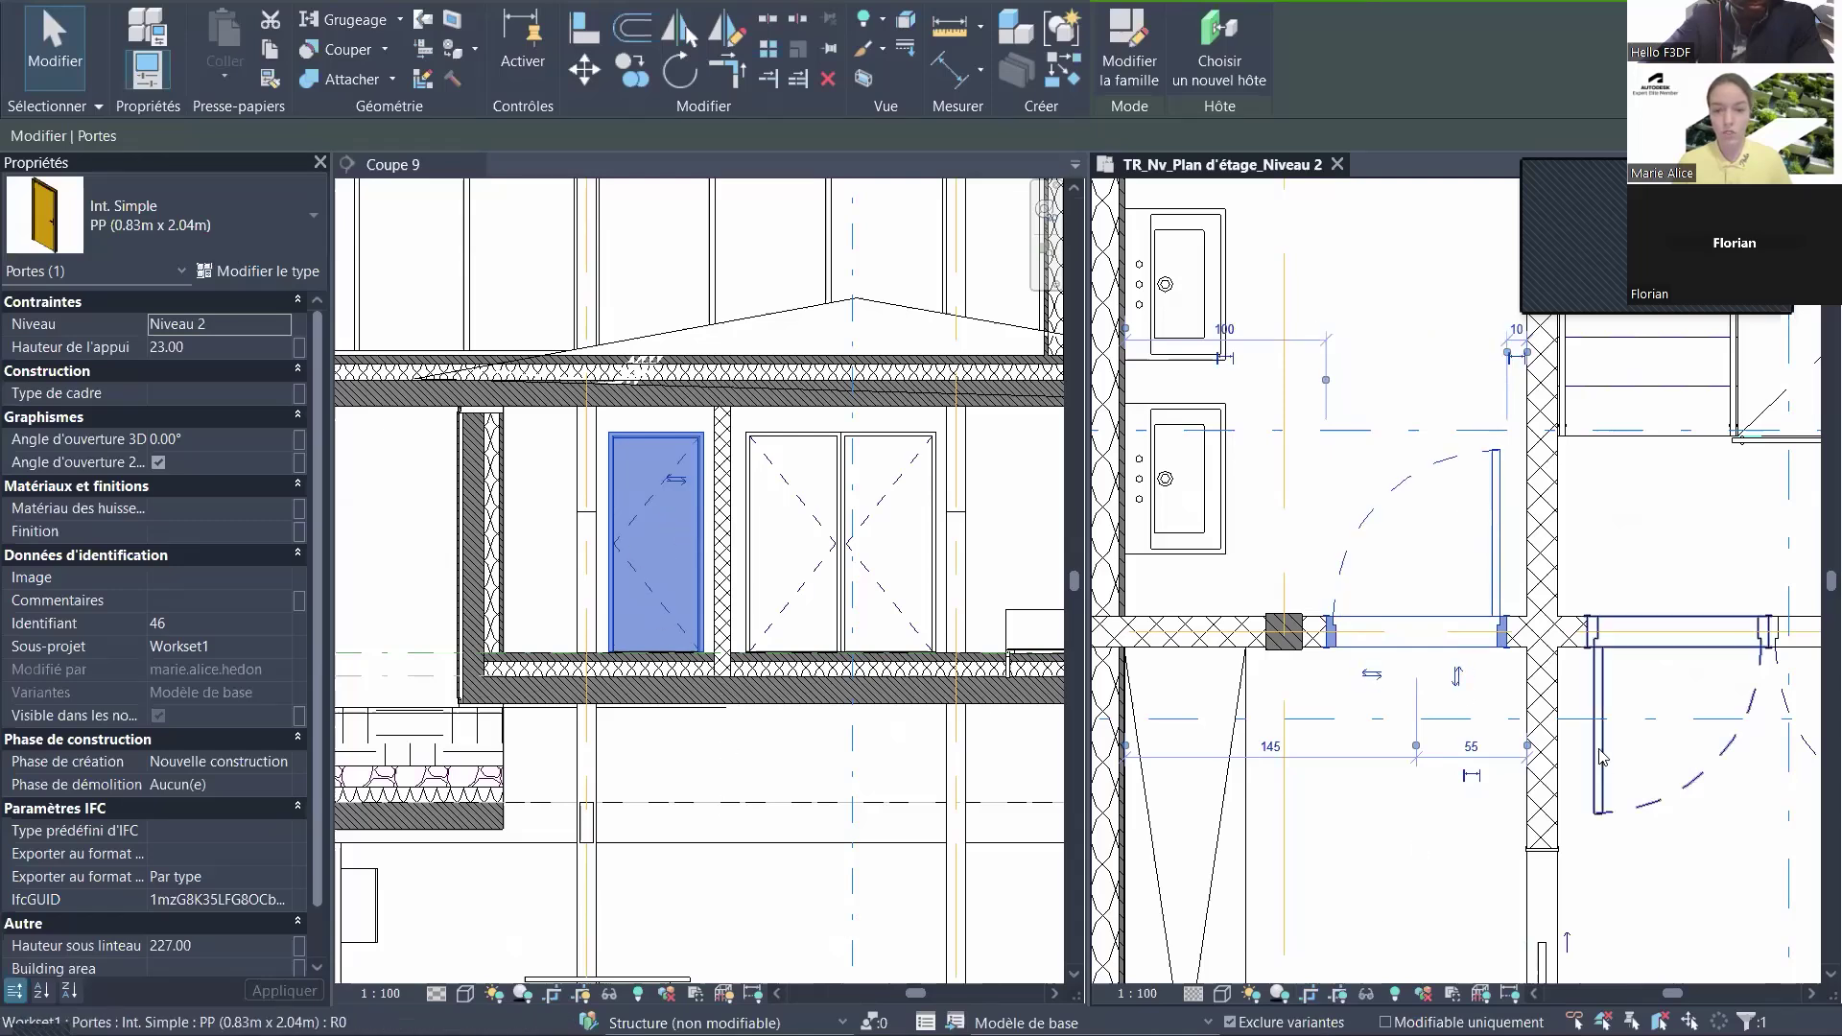
left_click(1372, 675)
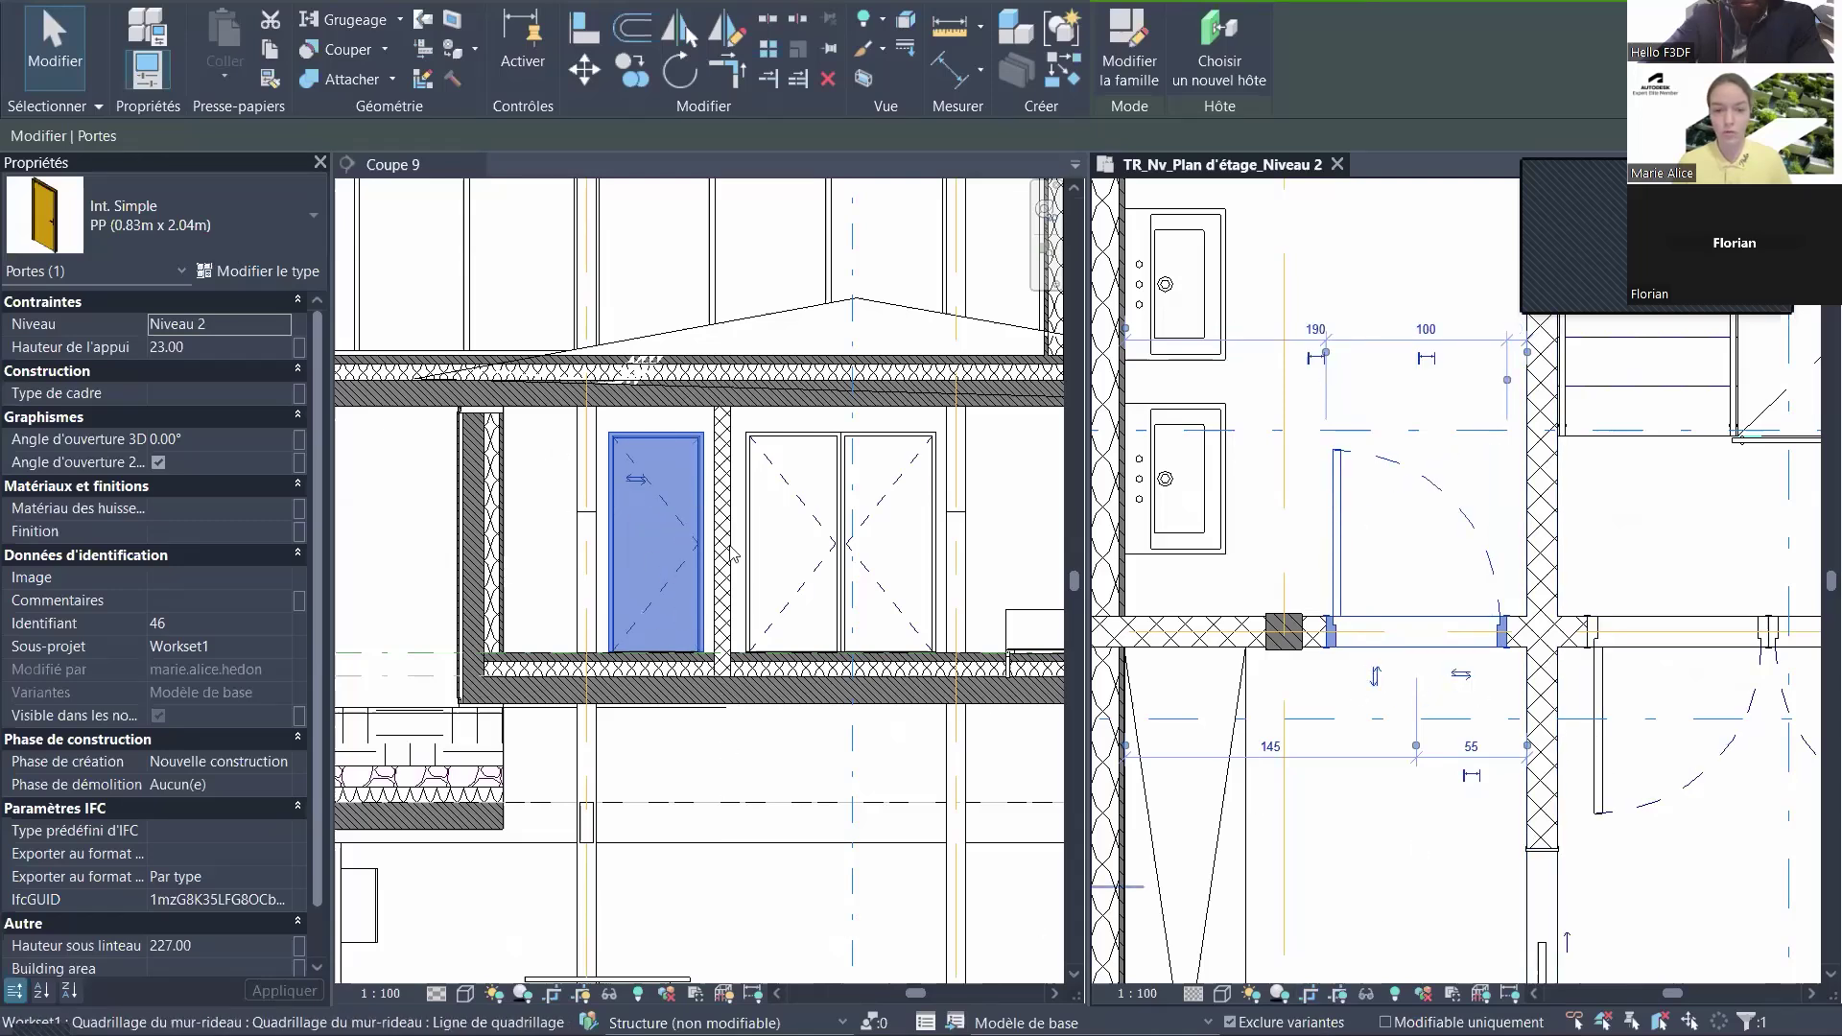
left_click(1462, 674)
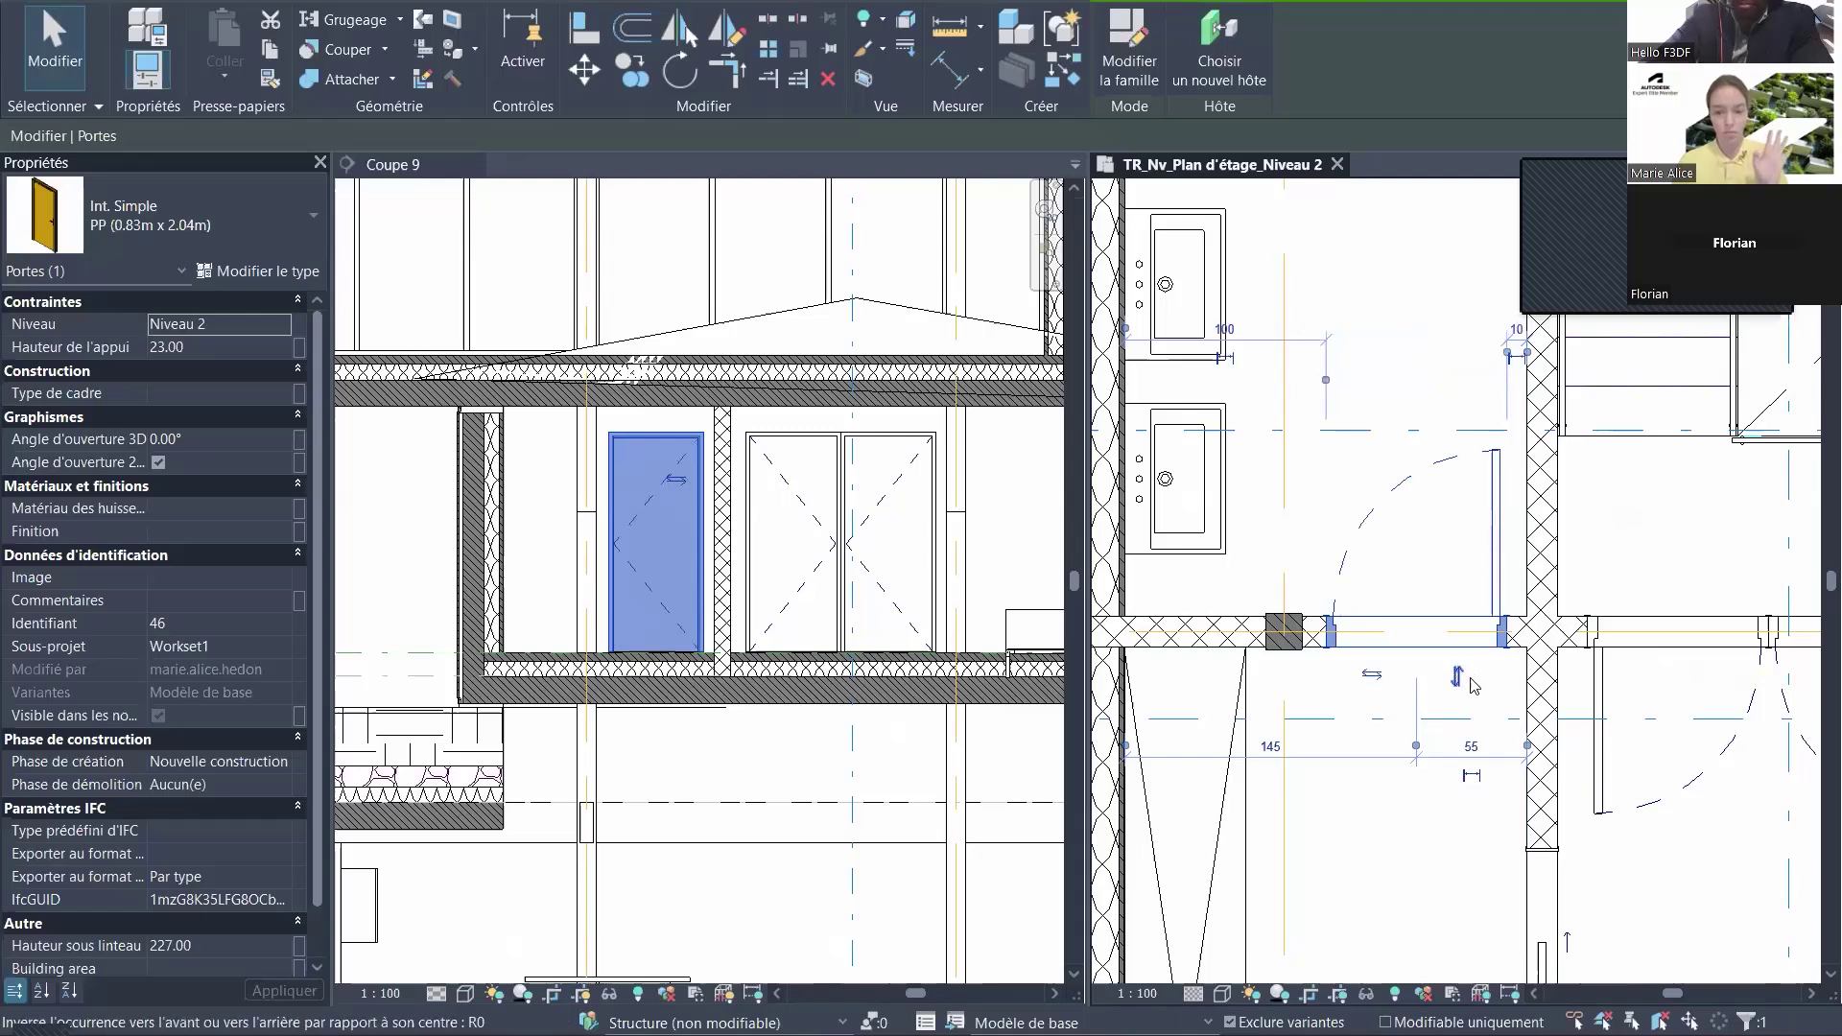
- Show the "Passer d'AutoCAD à Revit !" slide again and switch back to the Revit model
left_click(1096, 1035)
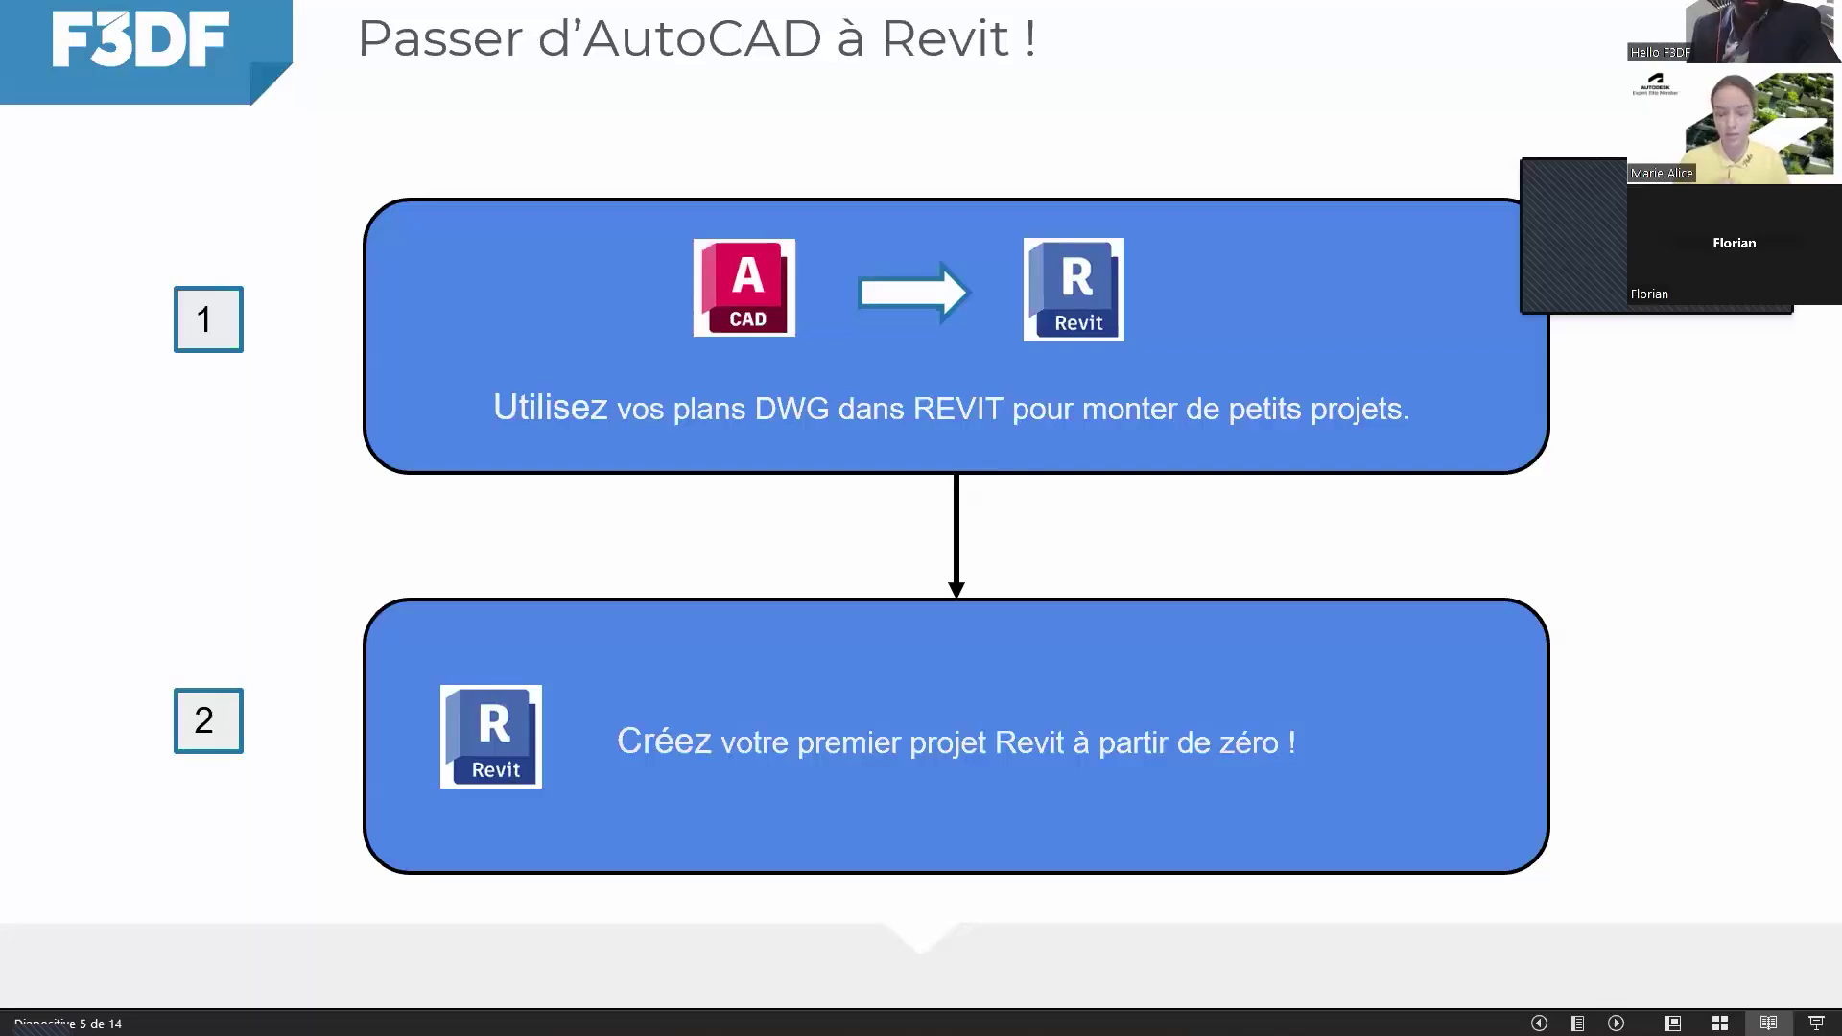
key("alt+Tab")
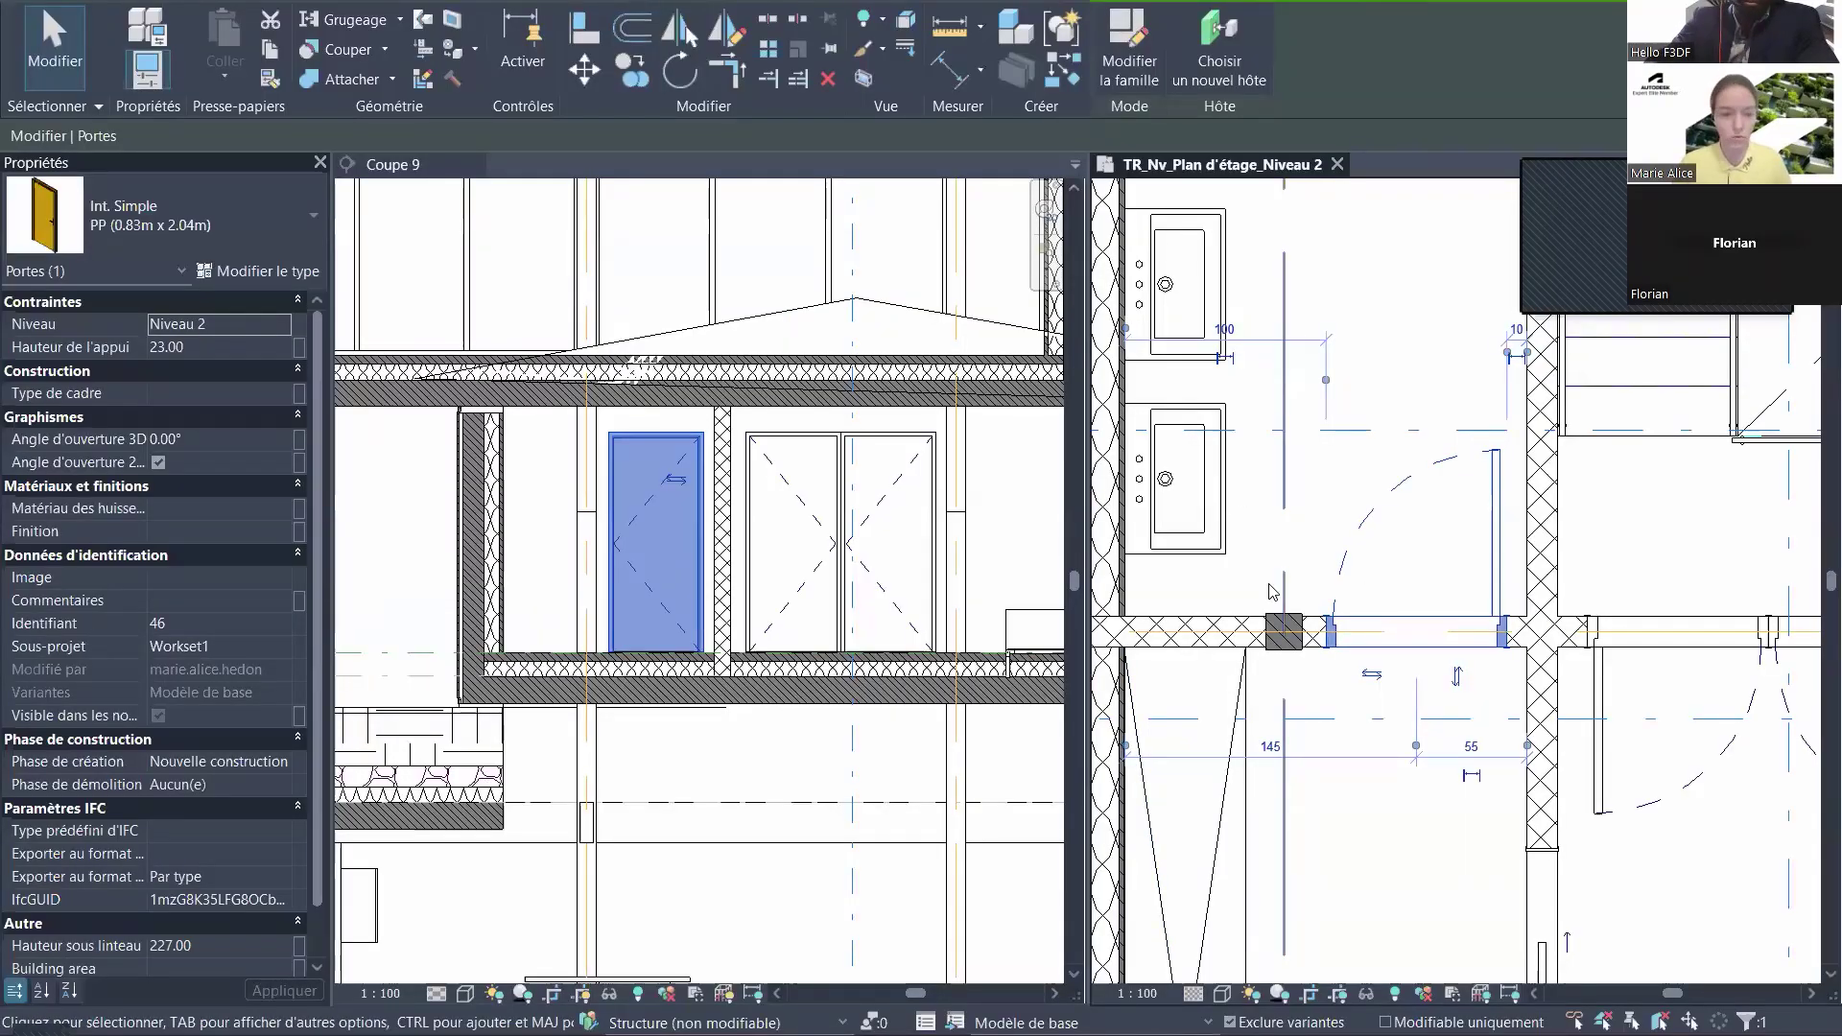
scroll(570, 652, "down", 2)
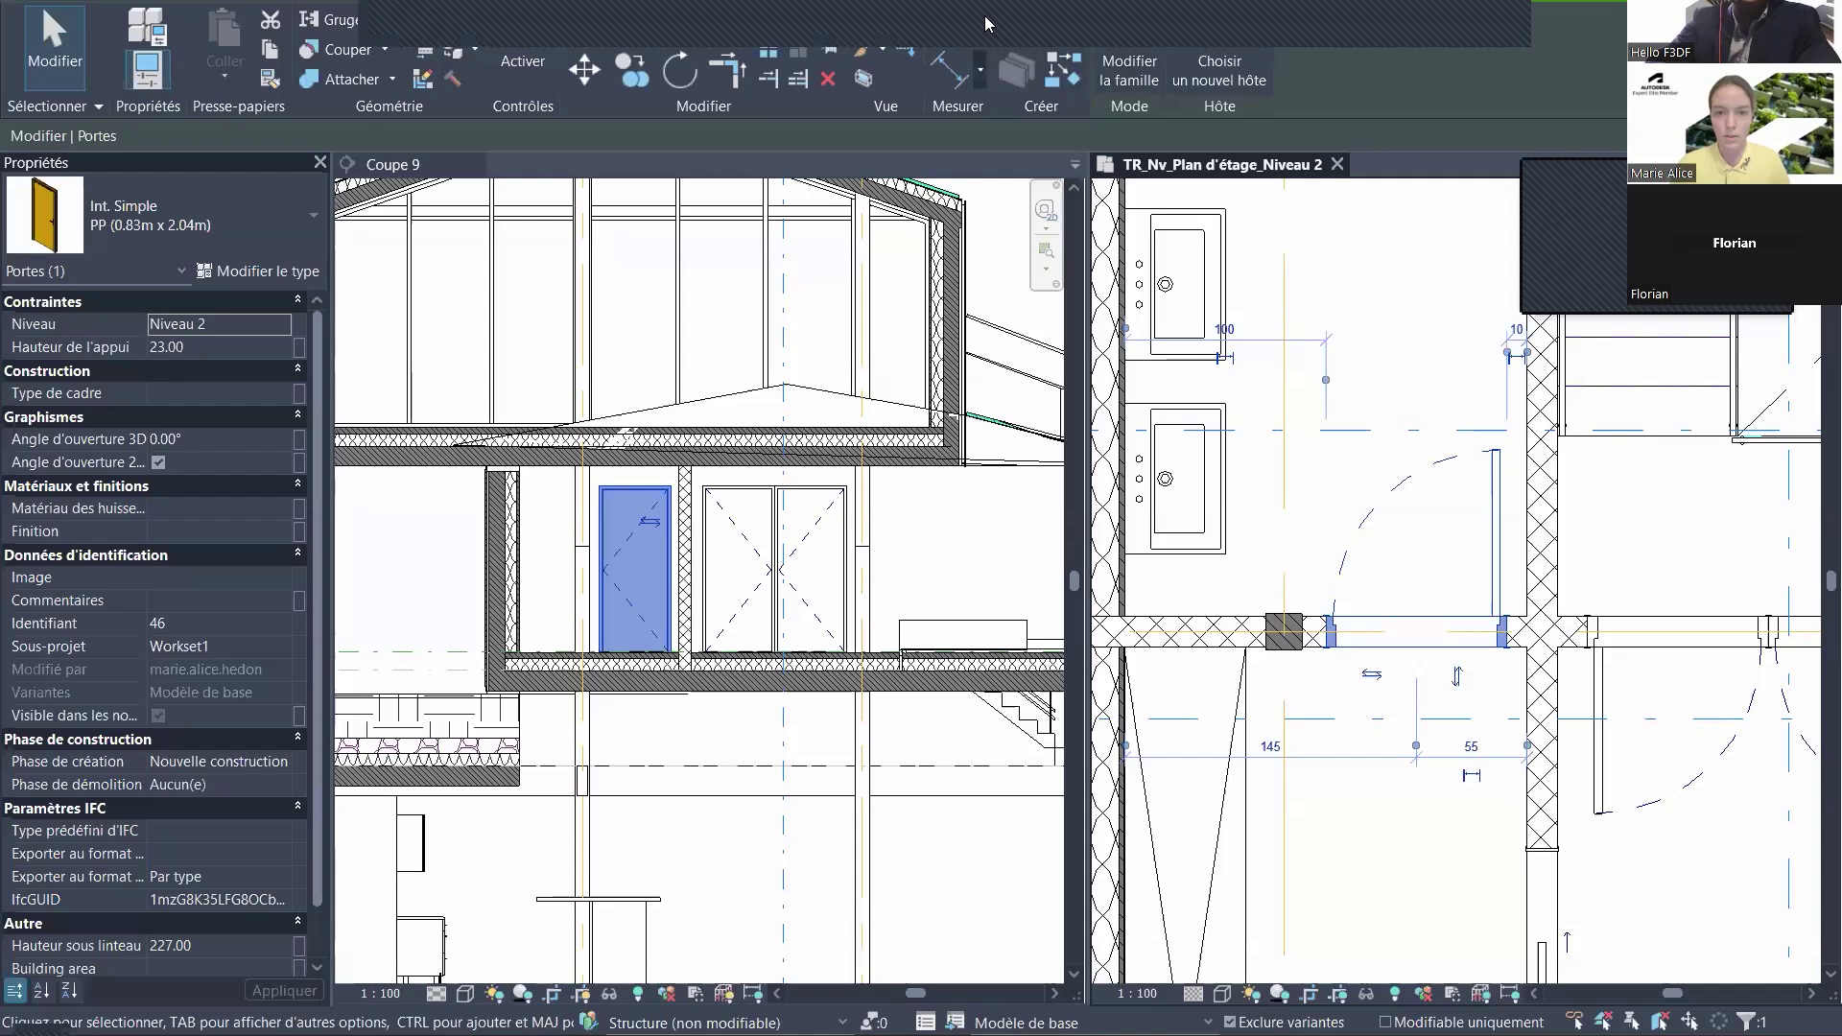
- Display the project browser and open the TR_Nv_Plan d'étage_Niveau 0 floor plan from it
left_click_drag(984, 14, 907, 312)
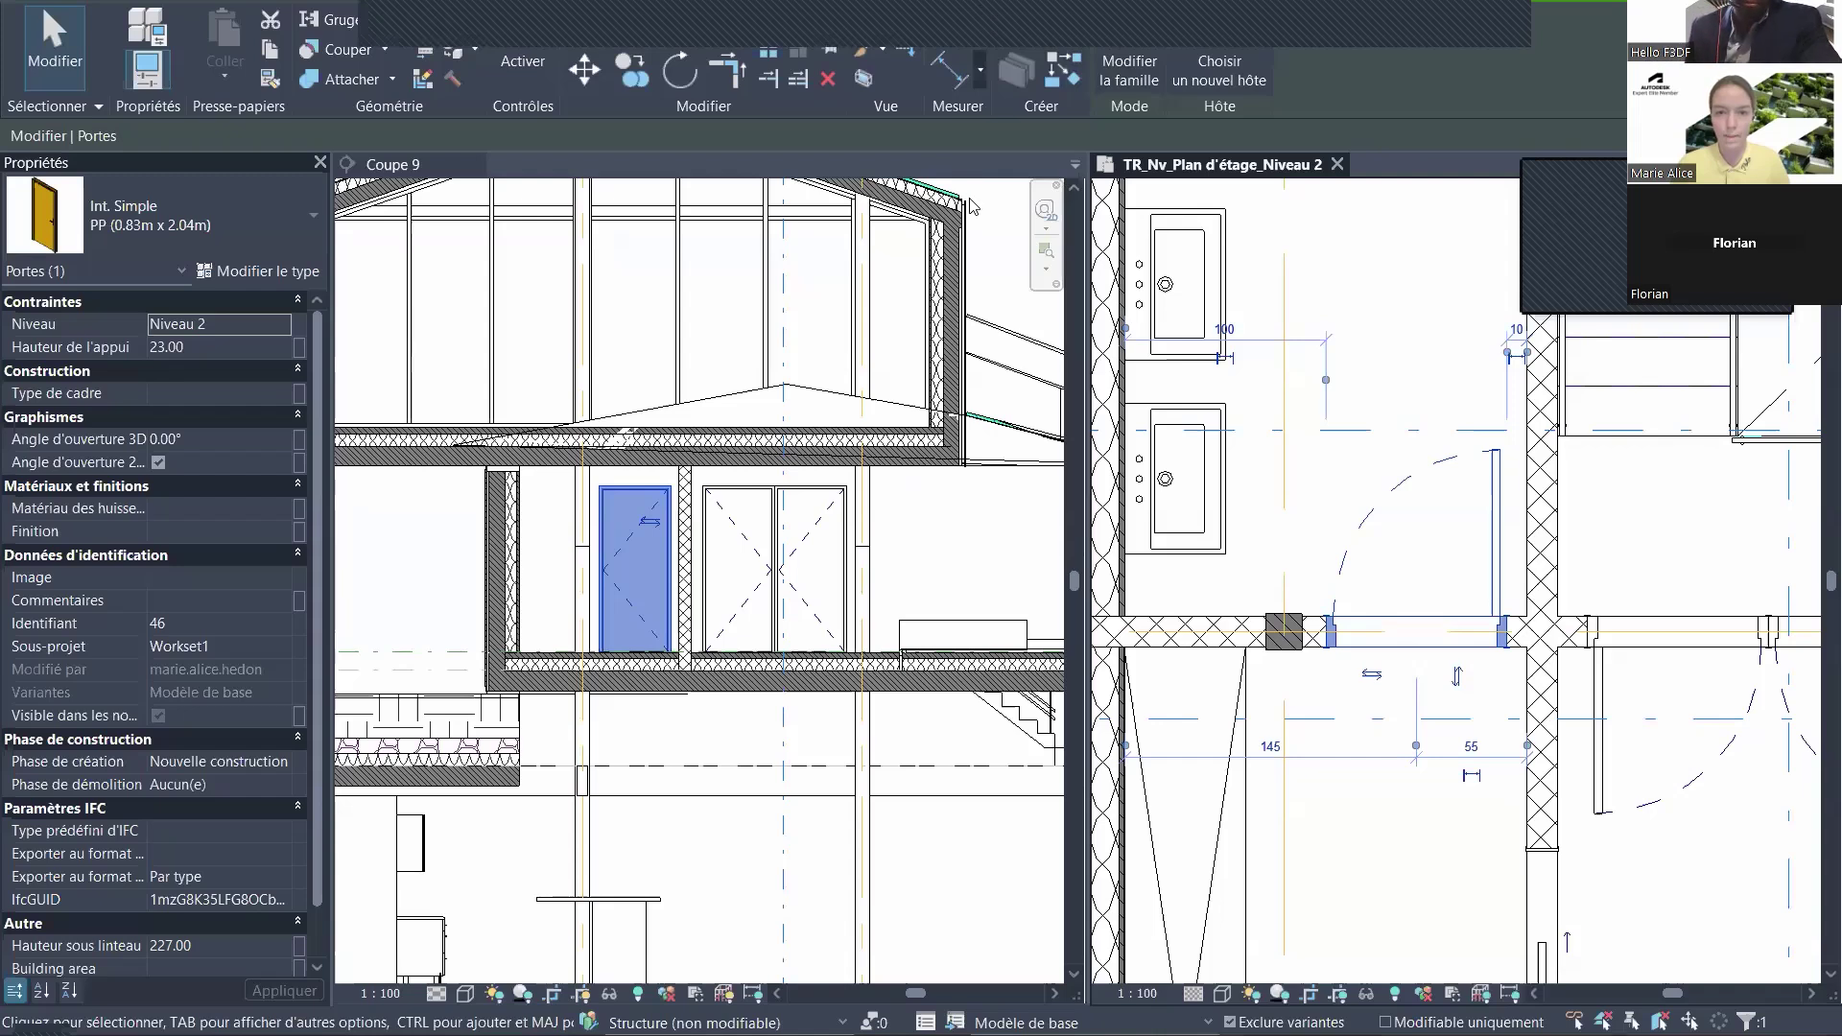
left_click(988, 1)
left_click(1675, 58)
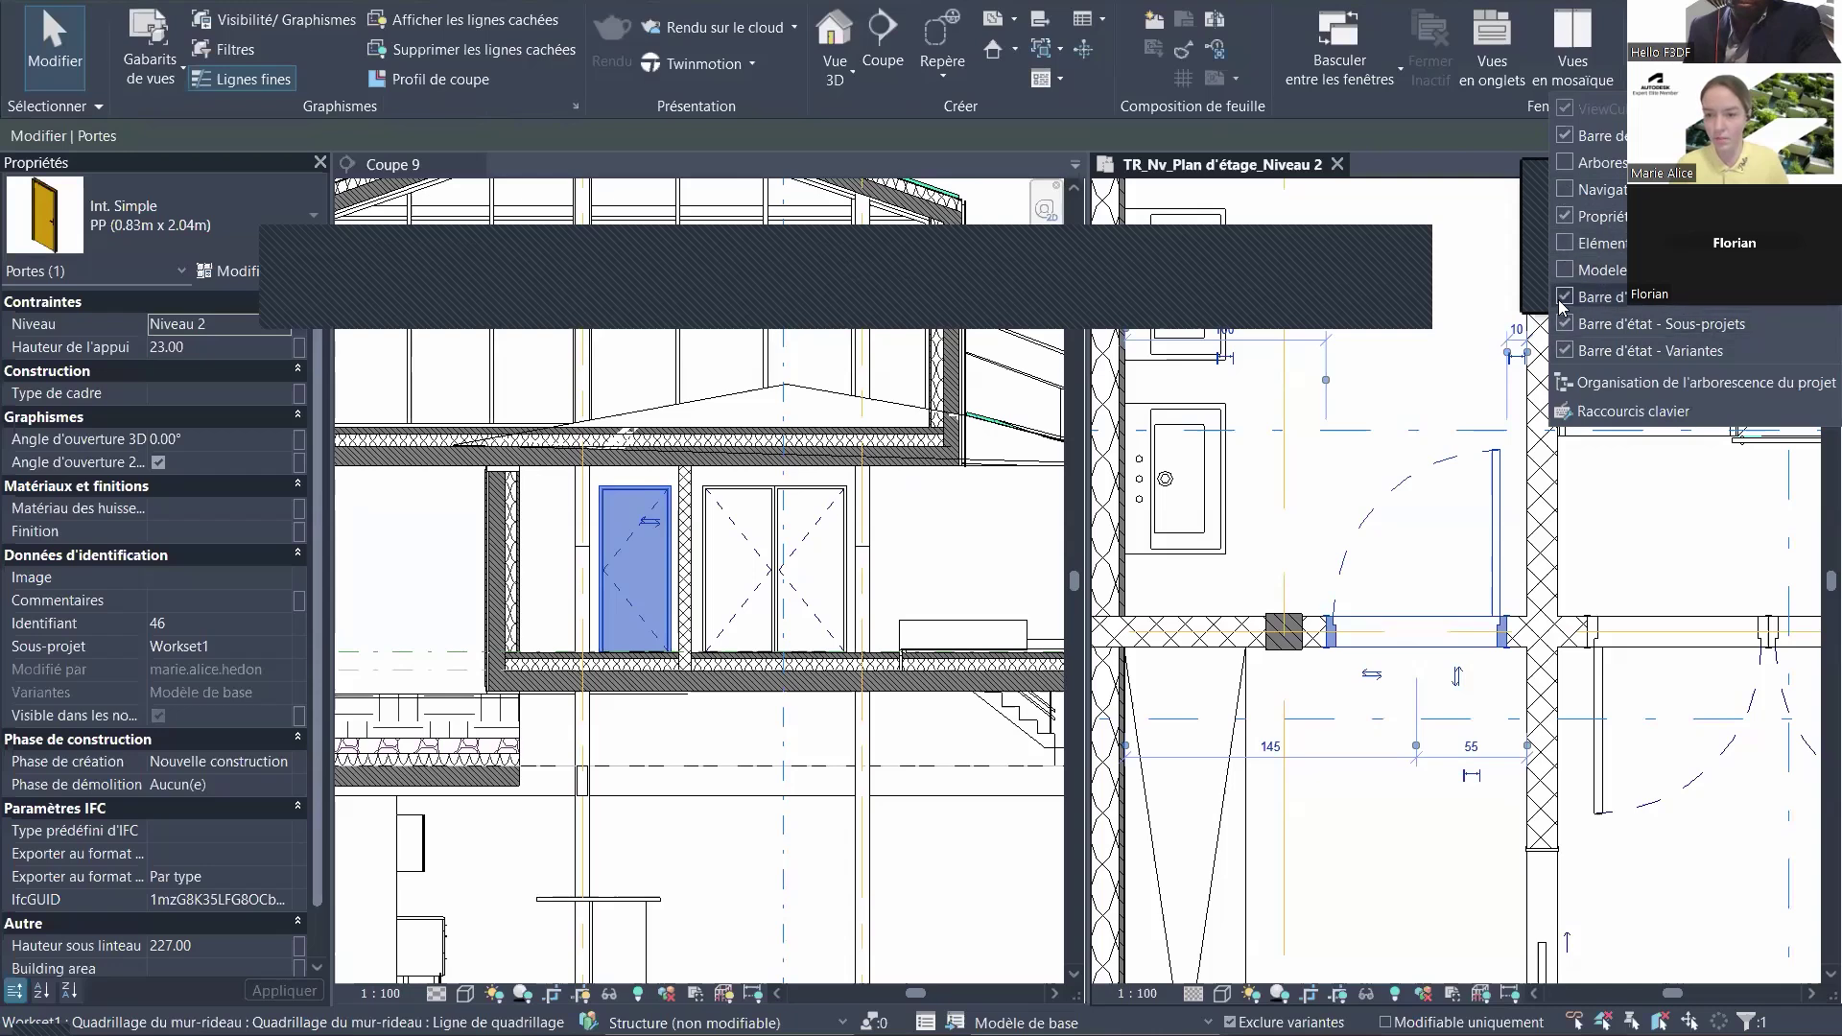
left_click(1562, 167)
left_click(1741, 476)
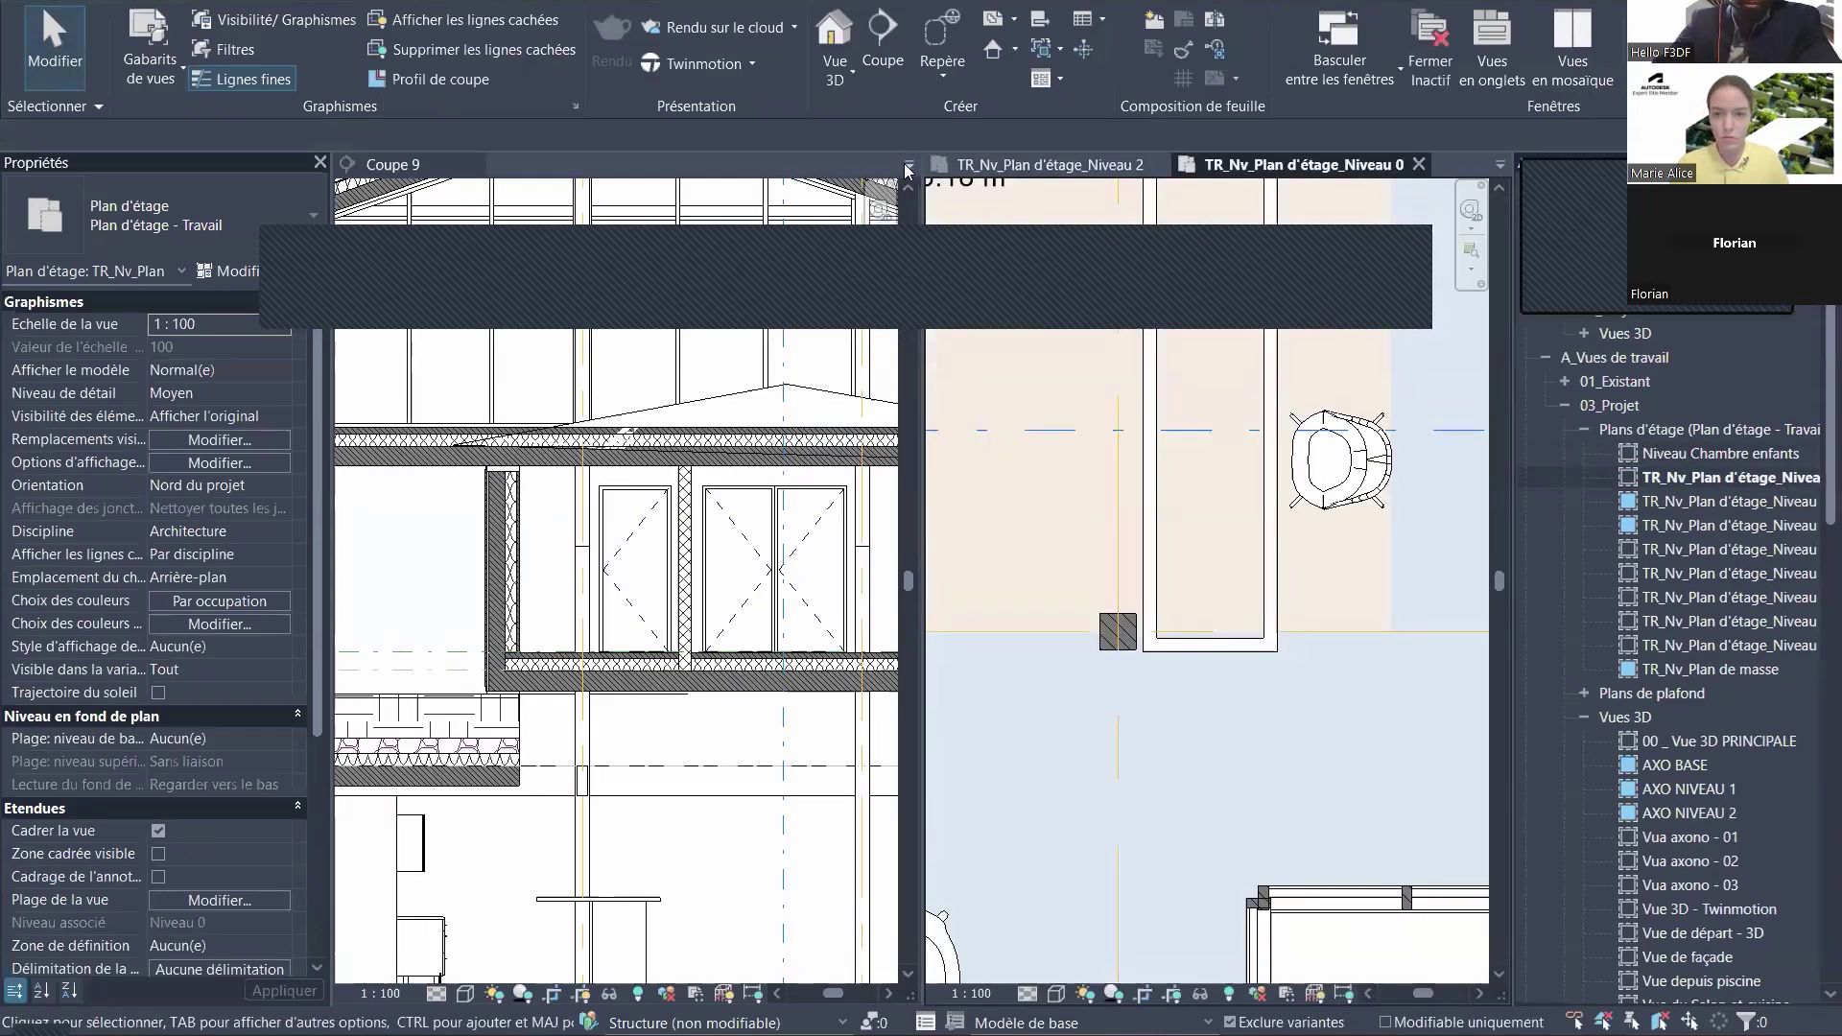
- Close the Coupe 9 section view
left_click(474, 164)
scroll(773, 656, "down", 2)
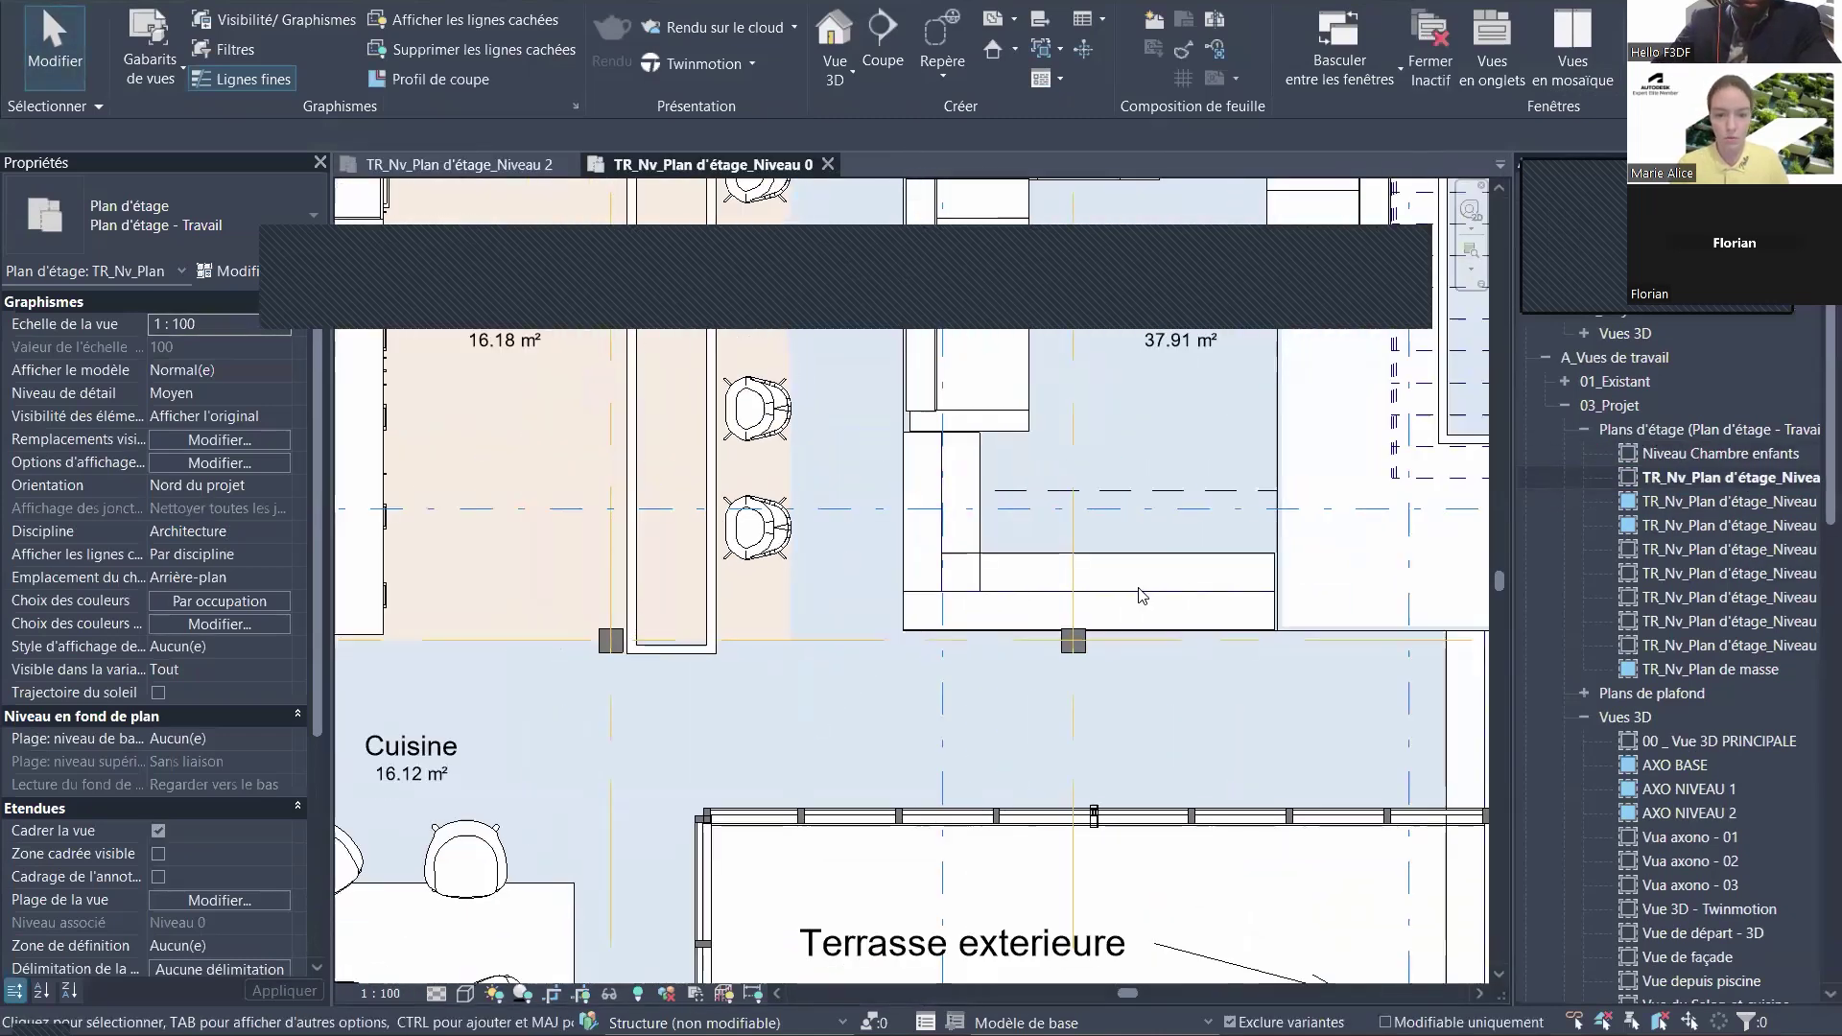
scroll(869, 654, "down", 5)
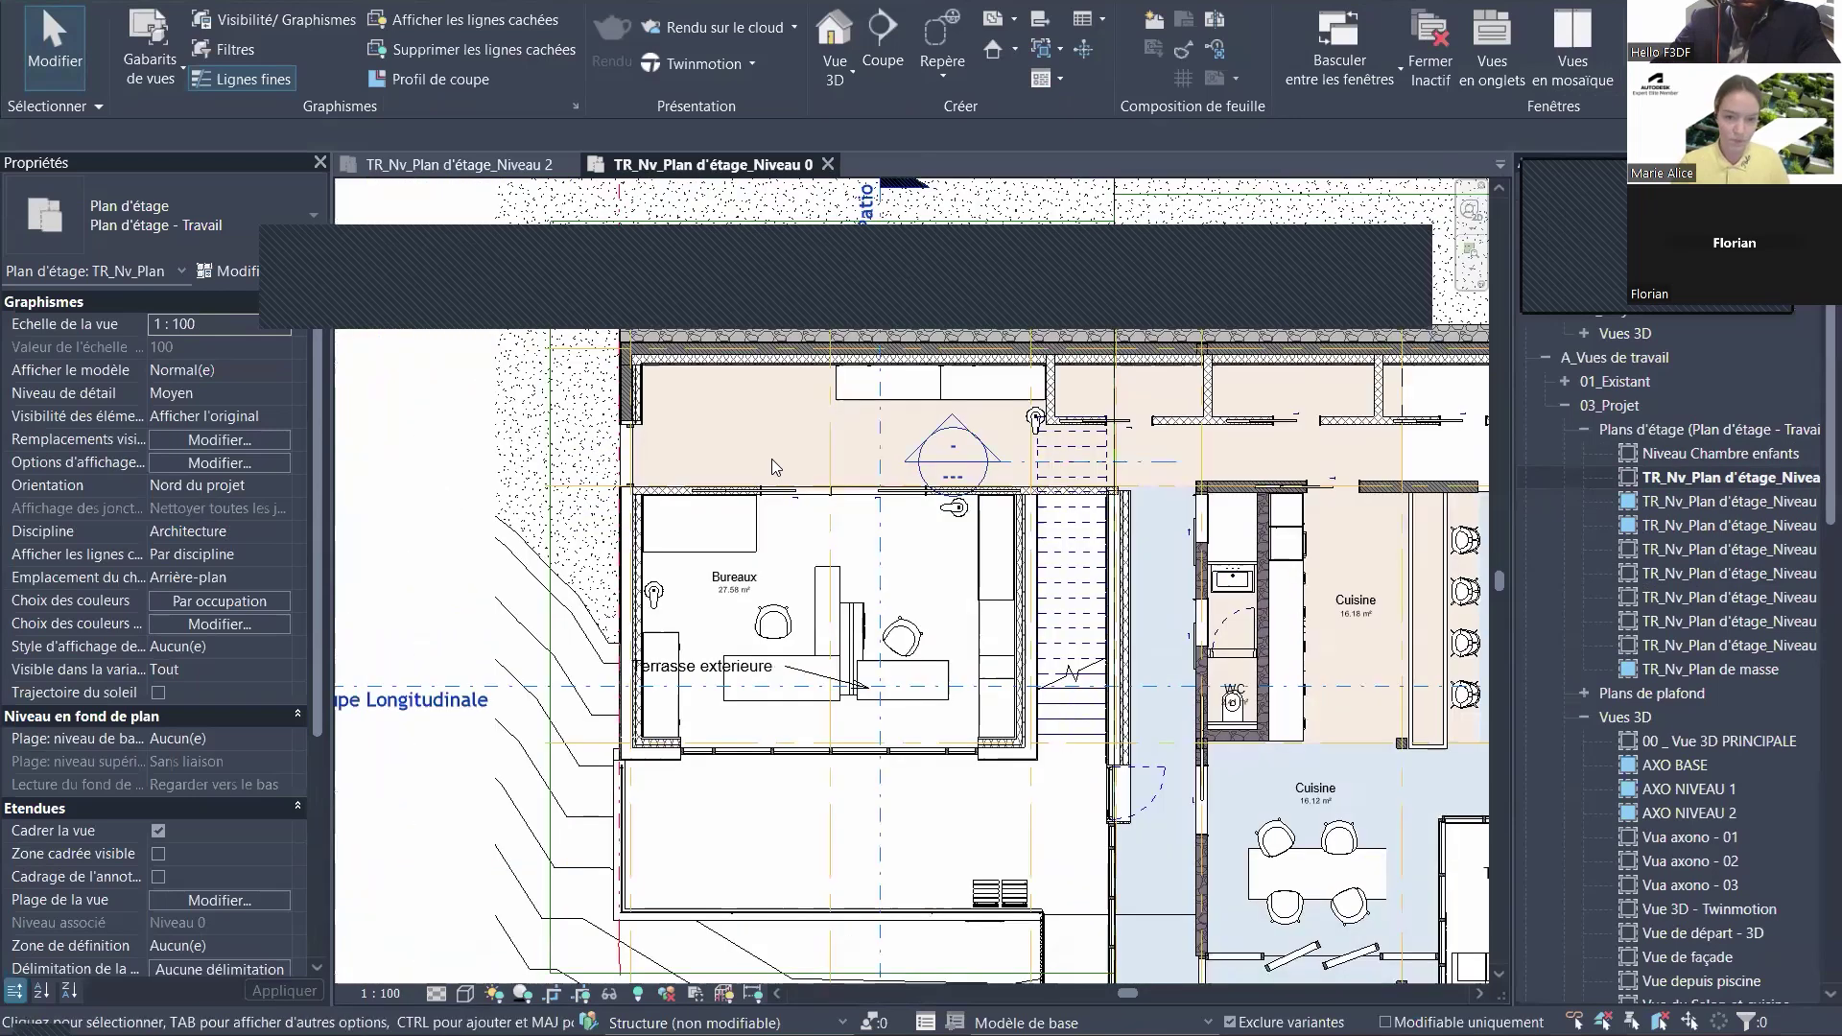
scroll(577, 288, "up", 3)
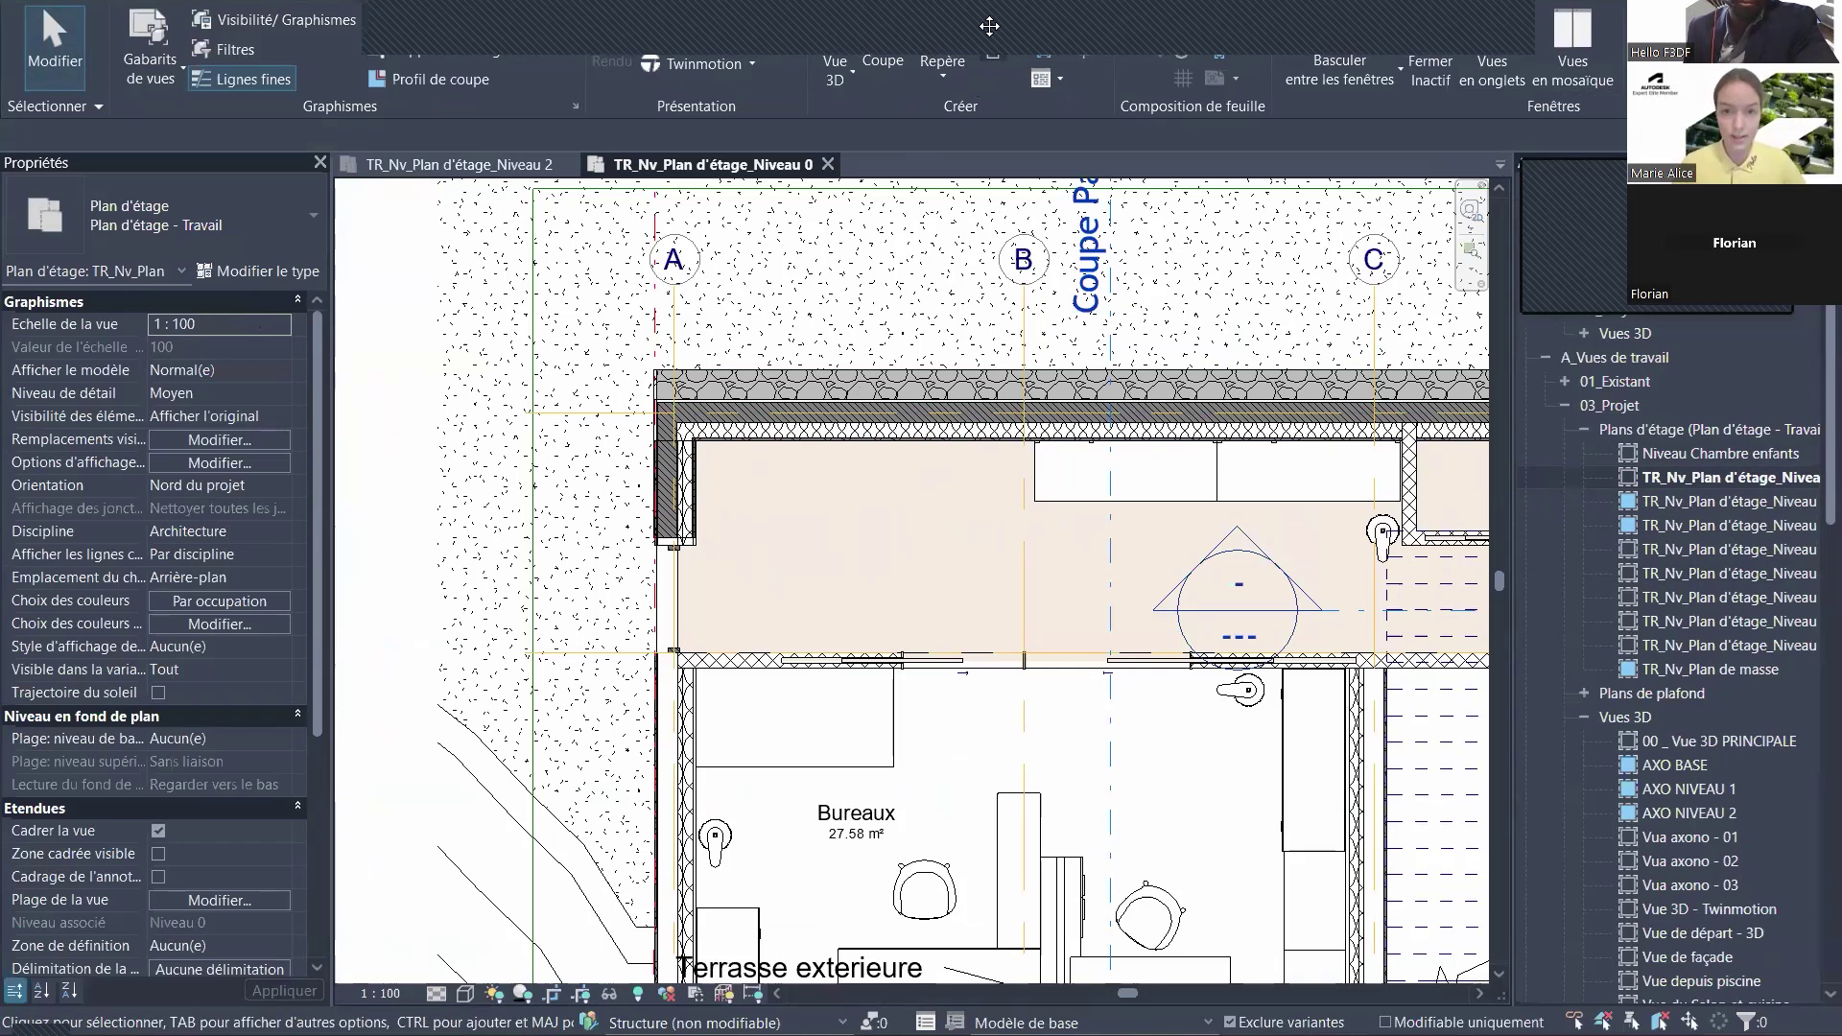
- Link the CAD file 21008_The House 2-0_20250213_V2025_Niveau 0 (2).dwg at Niveau 0 with automatic origin-to-origin positioning
left_click_drag(991, 33, 1001, 138)
left_click(541, 1)
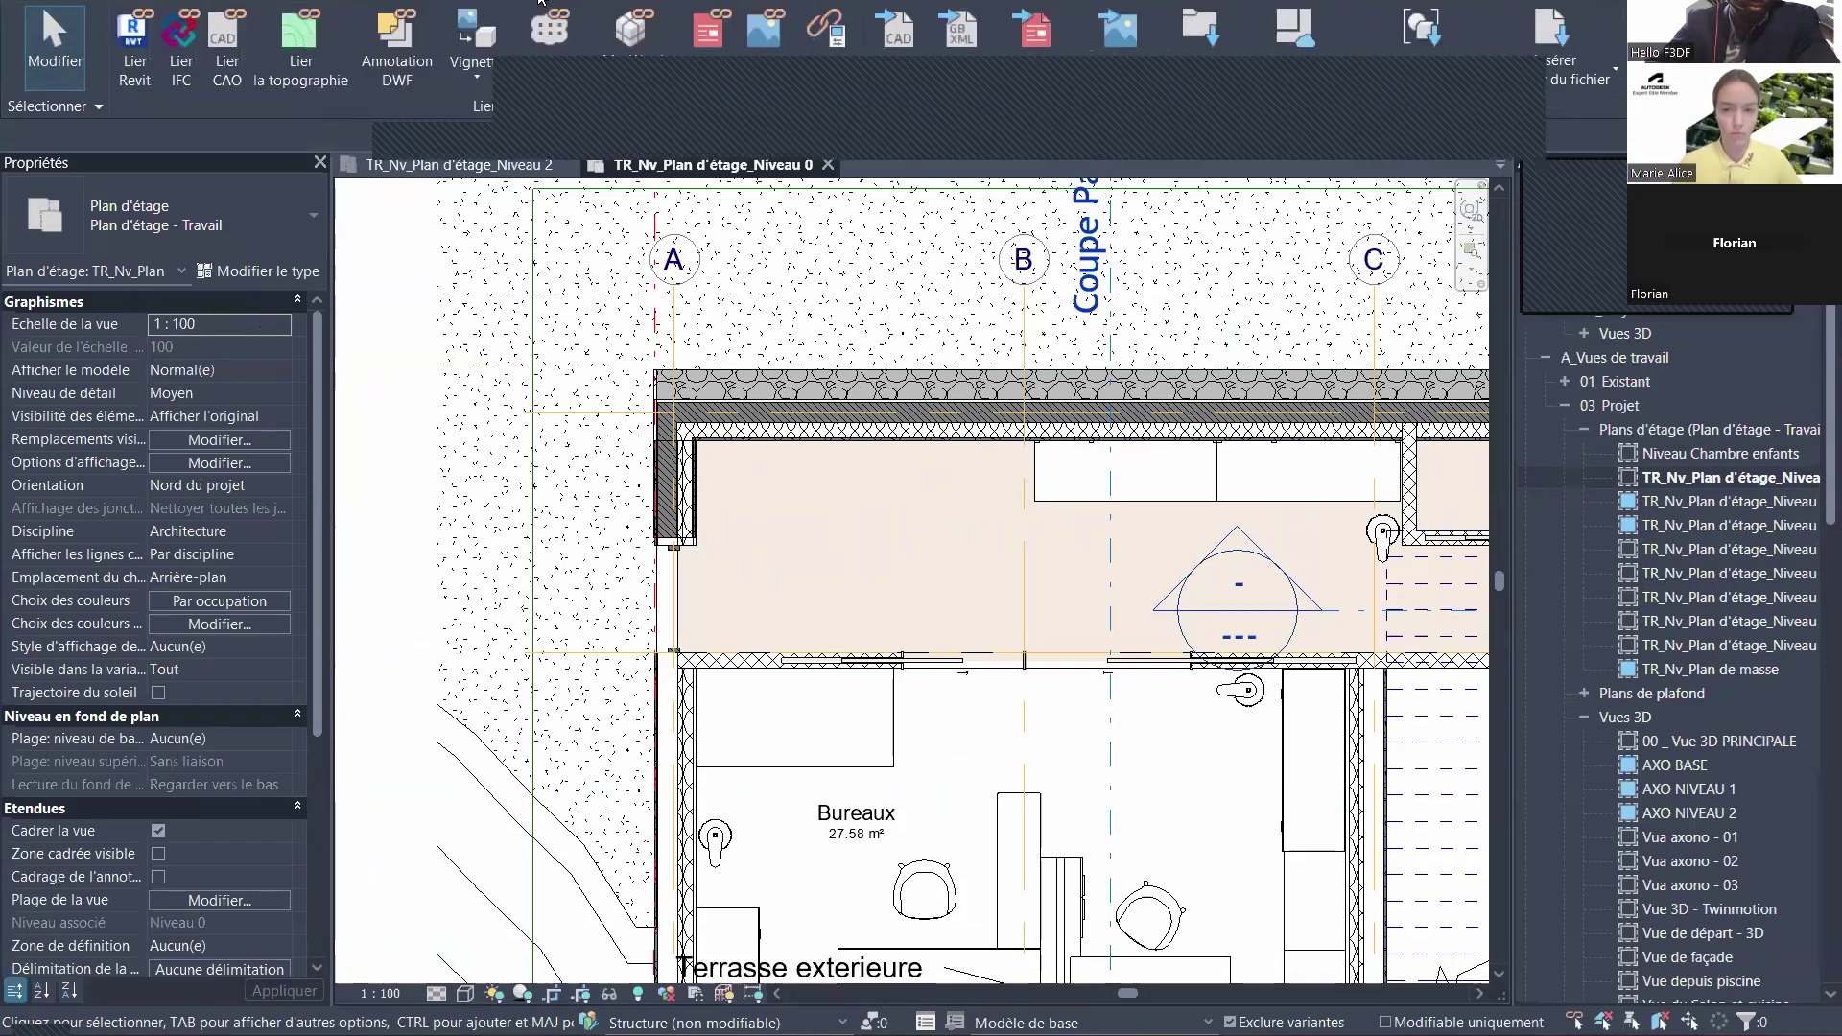
left_click(231, 87)
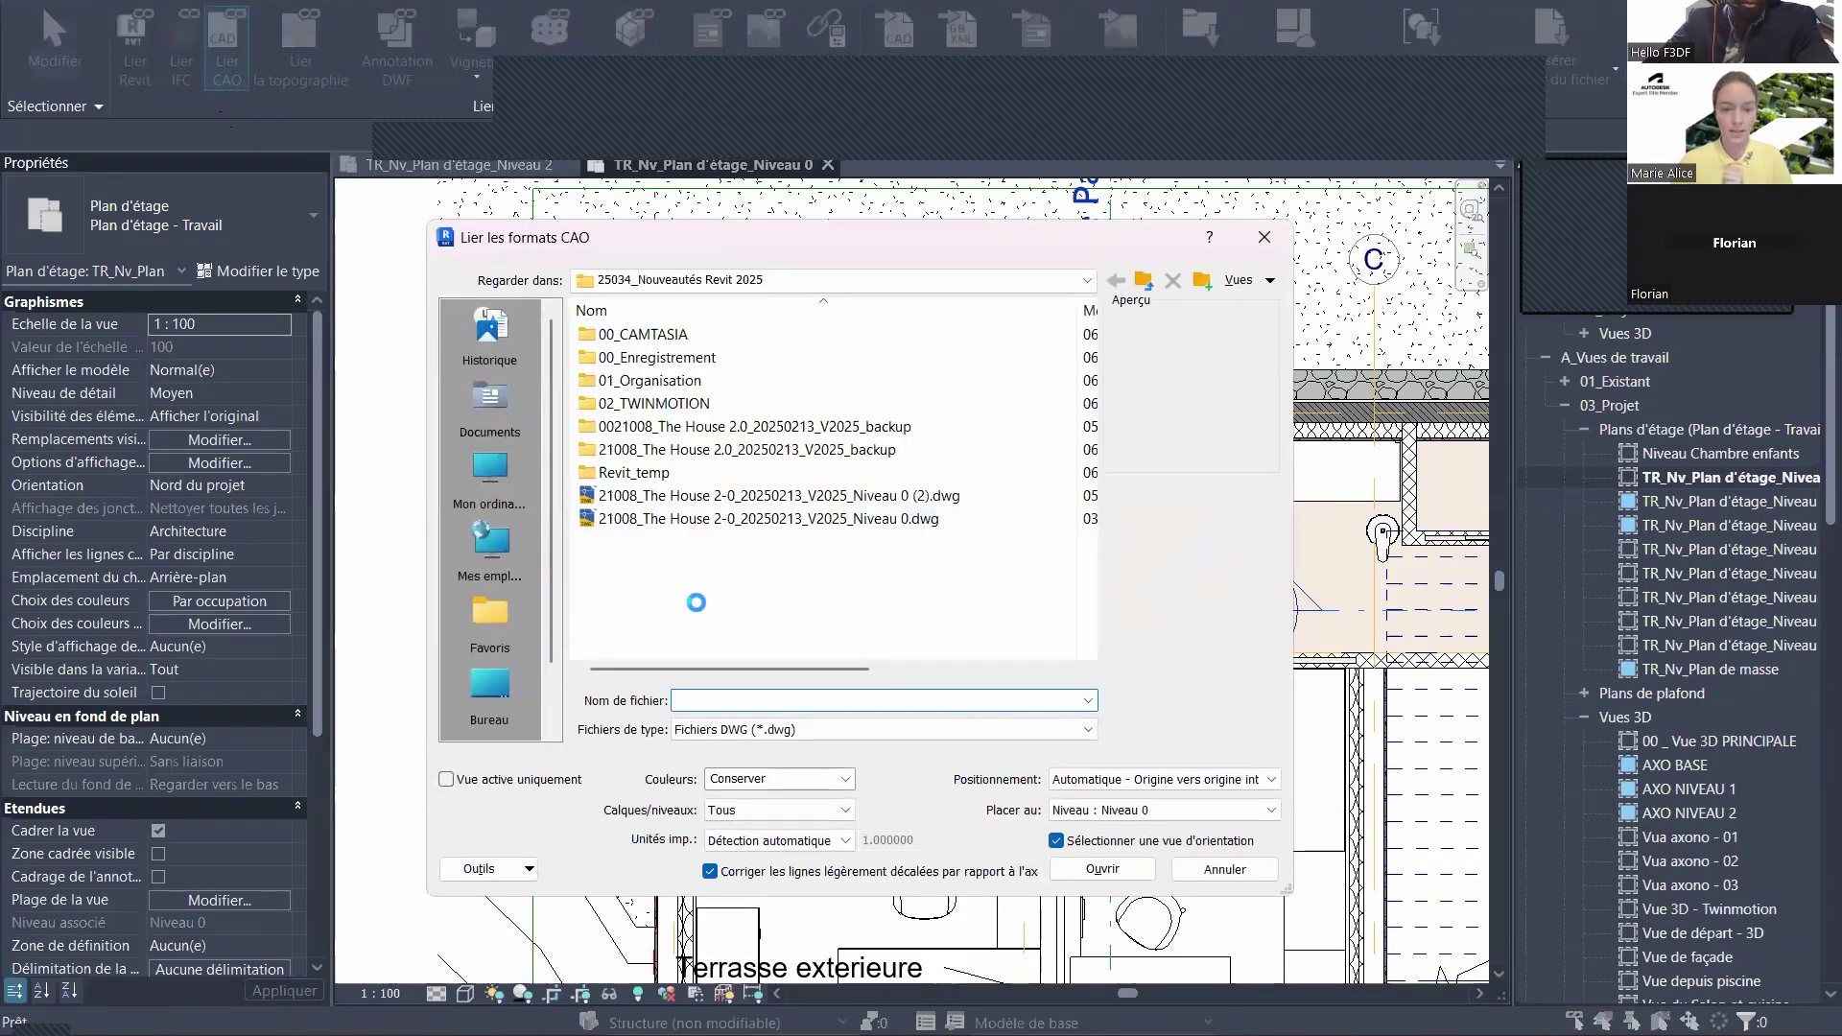
left_click(836, 495)
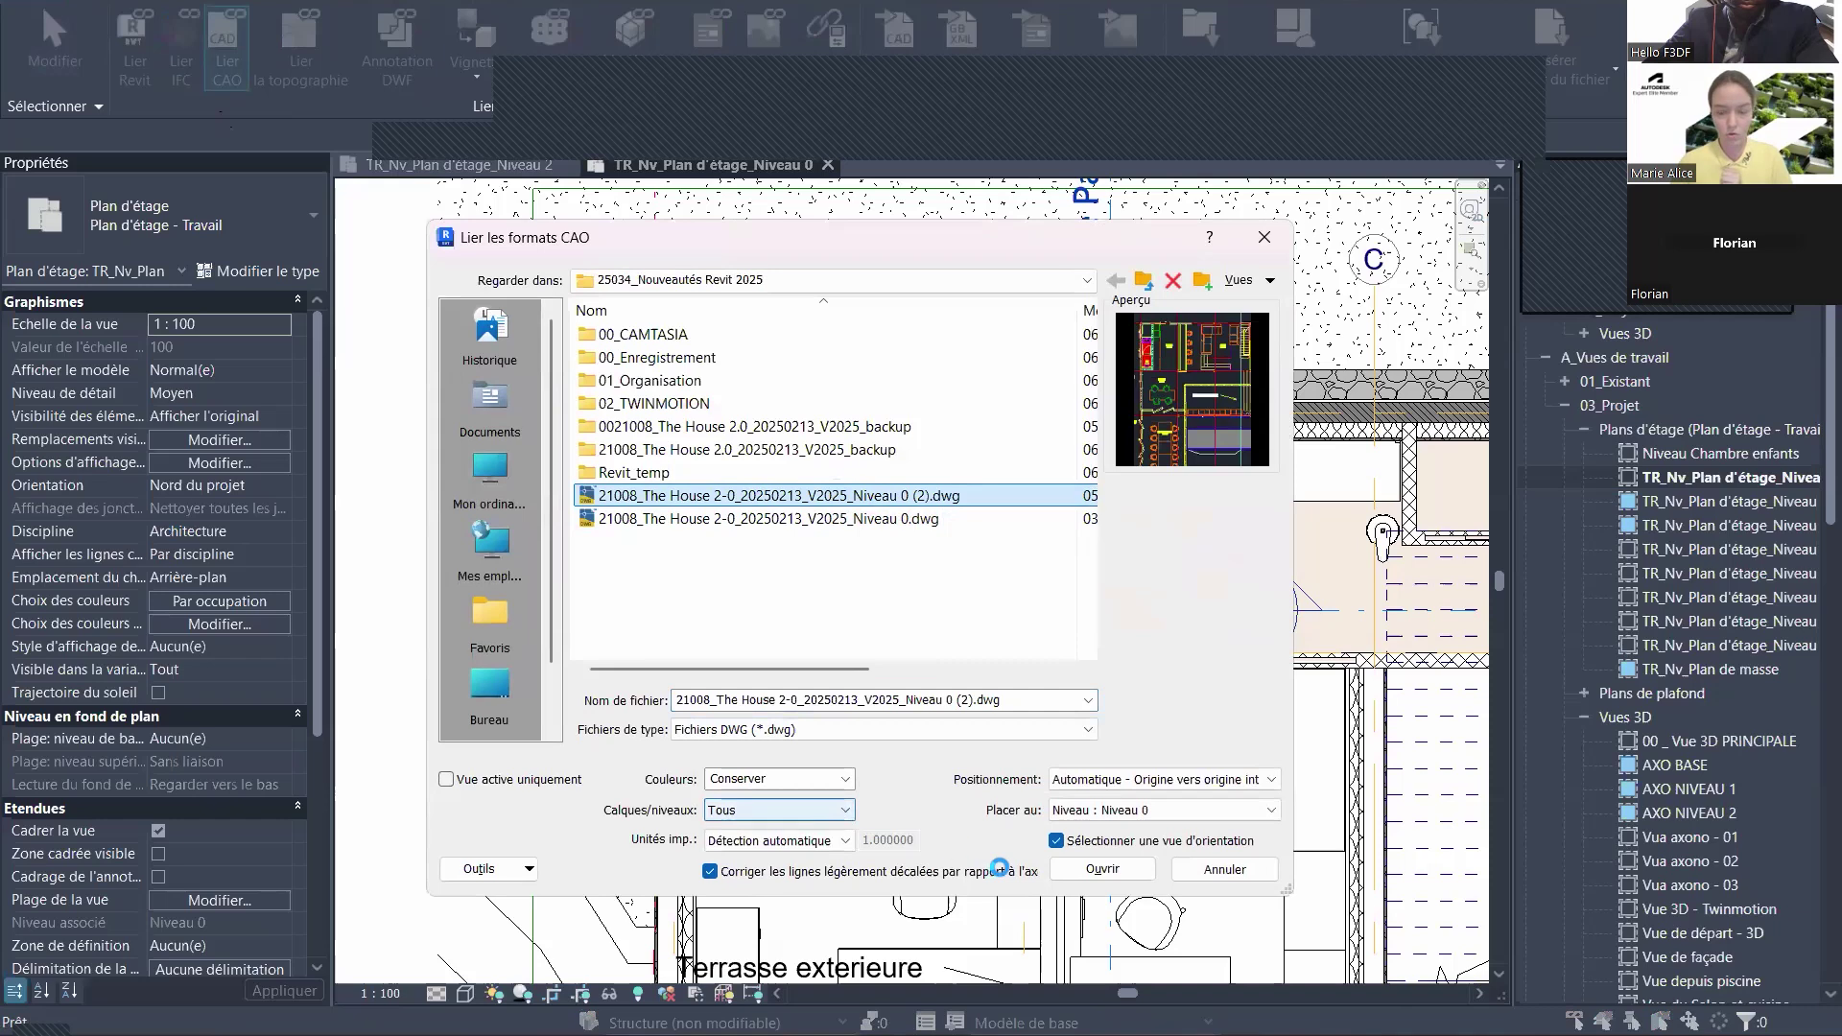
left_click(1092, 872)
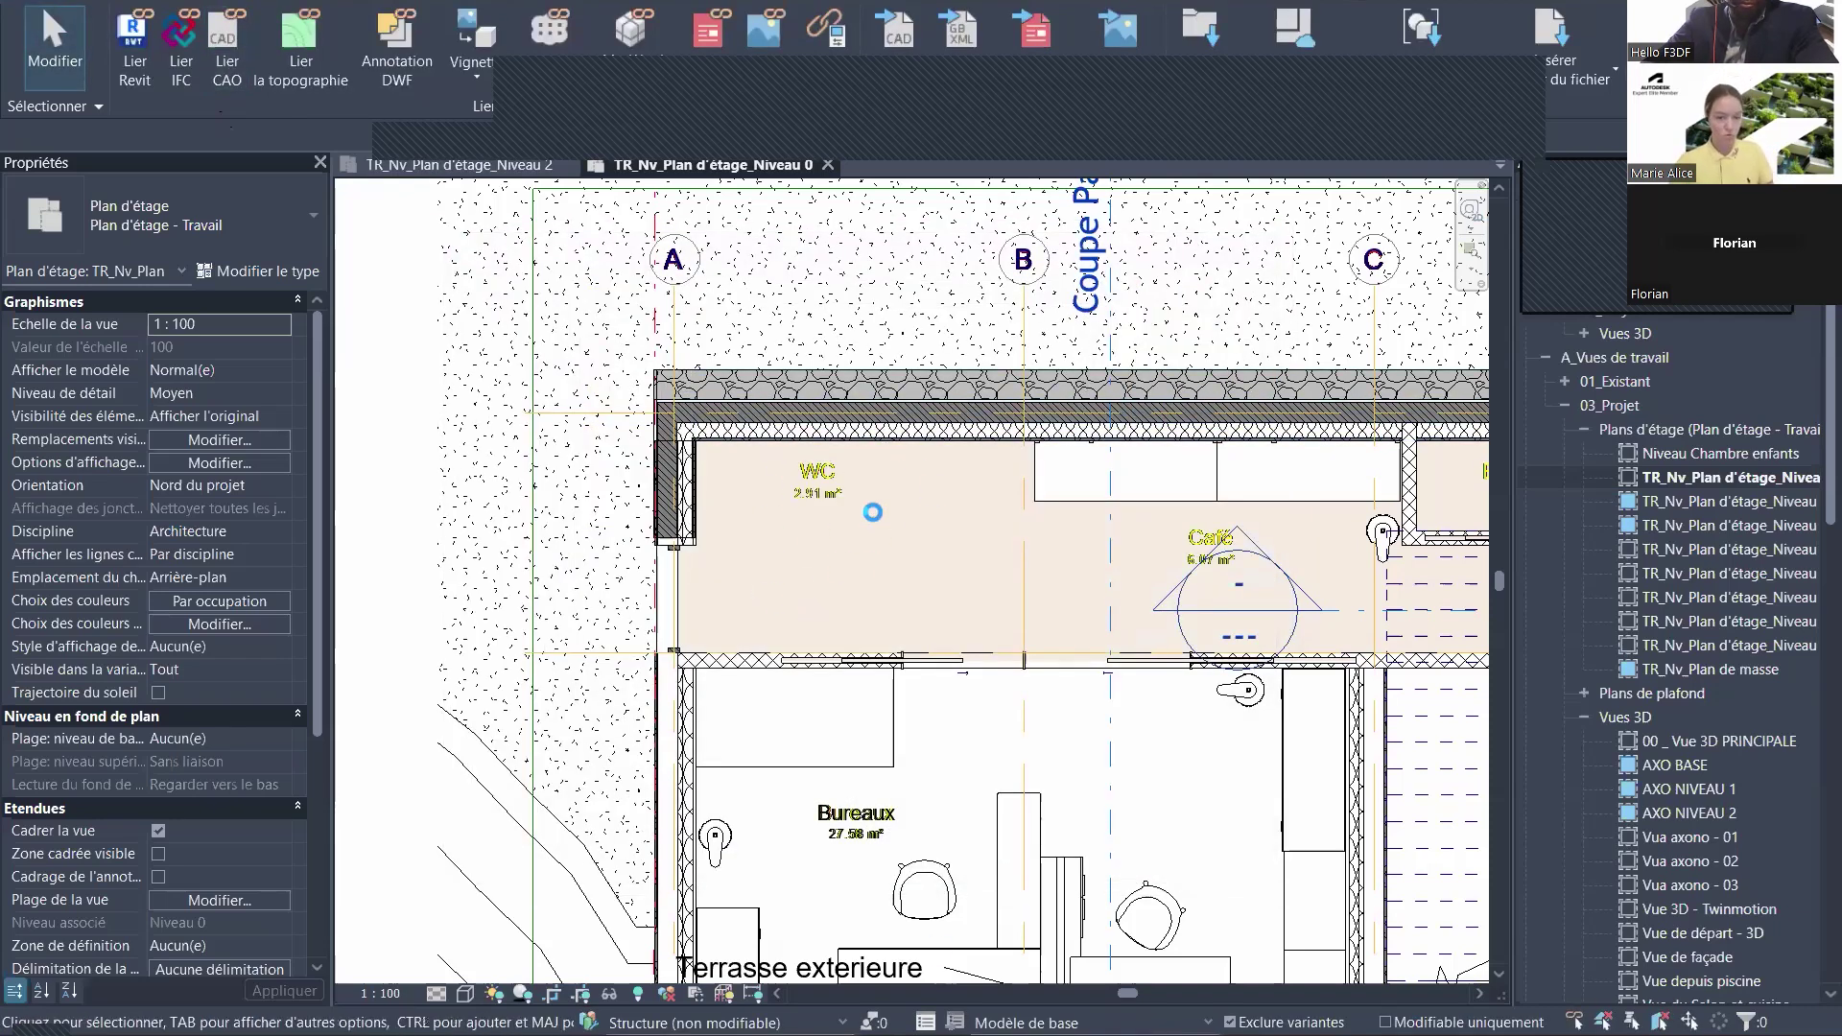
- Set the Niveau 0 plan's visual style to wireframe to reveal the linked DWG beneath the model
left_click(466, 993)
left_click(522, 849)
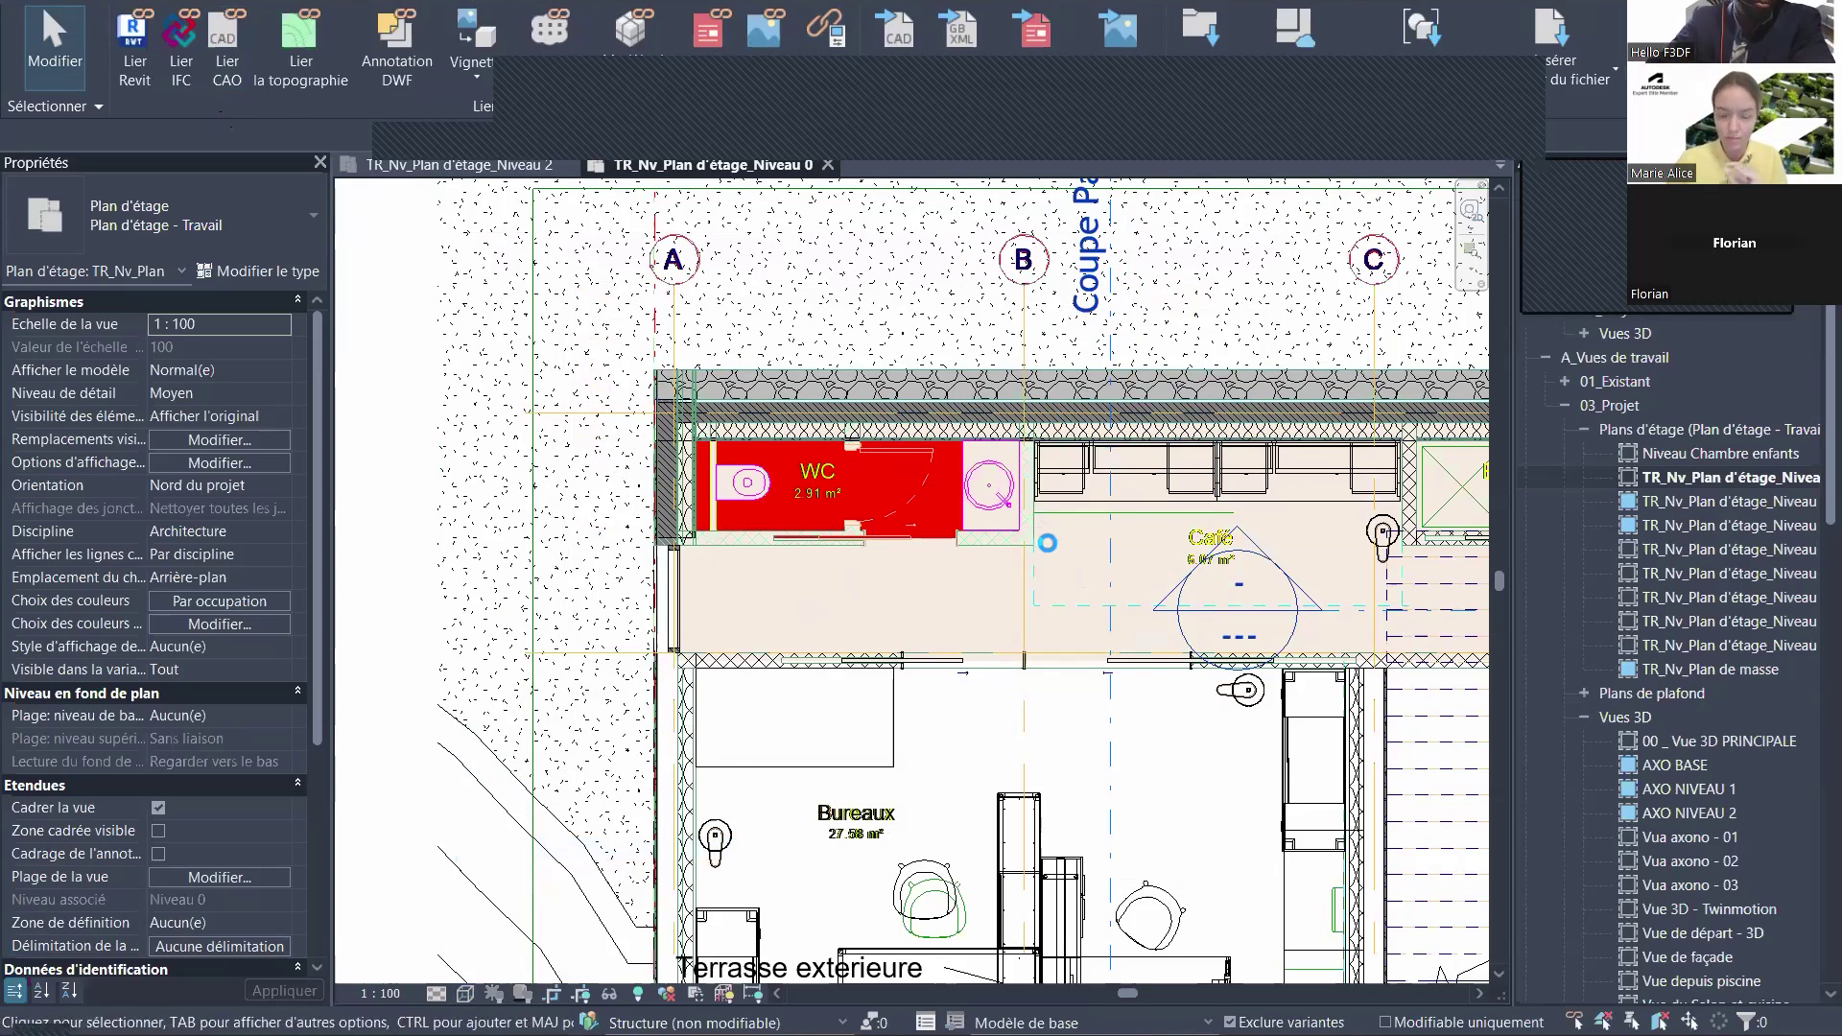
middle_click_drag(1050, 564, 991, 568)
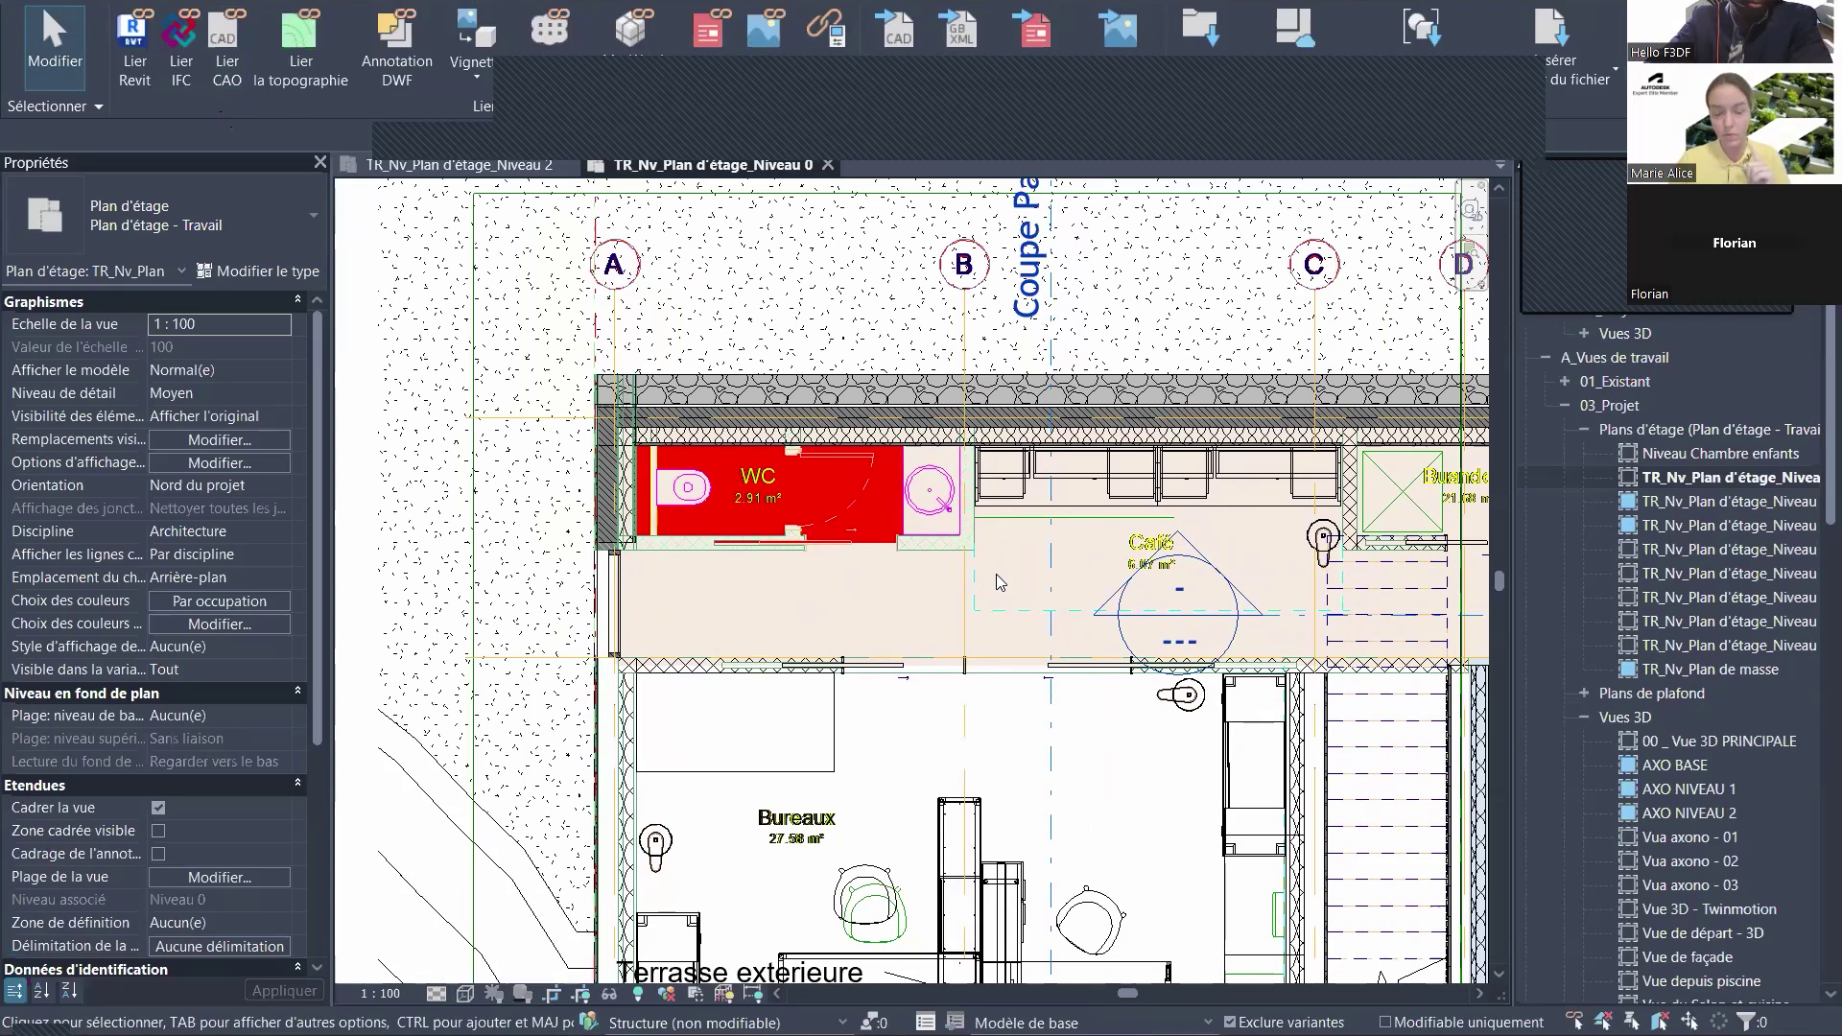
- Draw two connected Intérieur - 150mm walls enclosing the WC, following the DWG from the facade corner around to the upper exterior wall
left_click(107, 5)
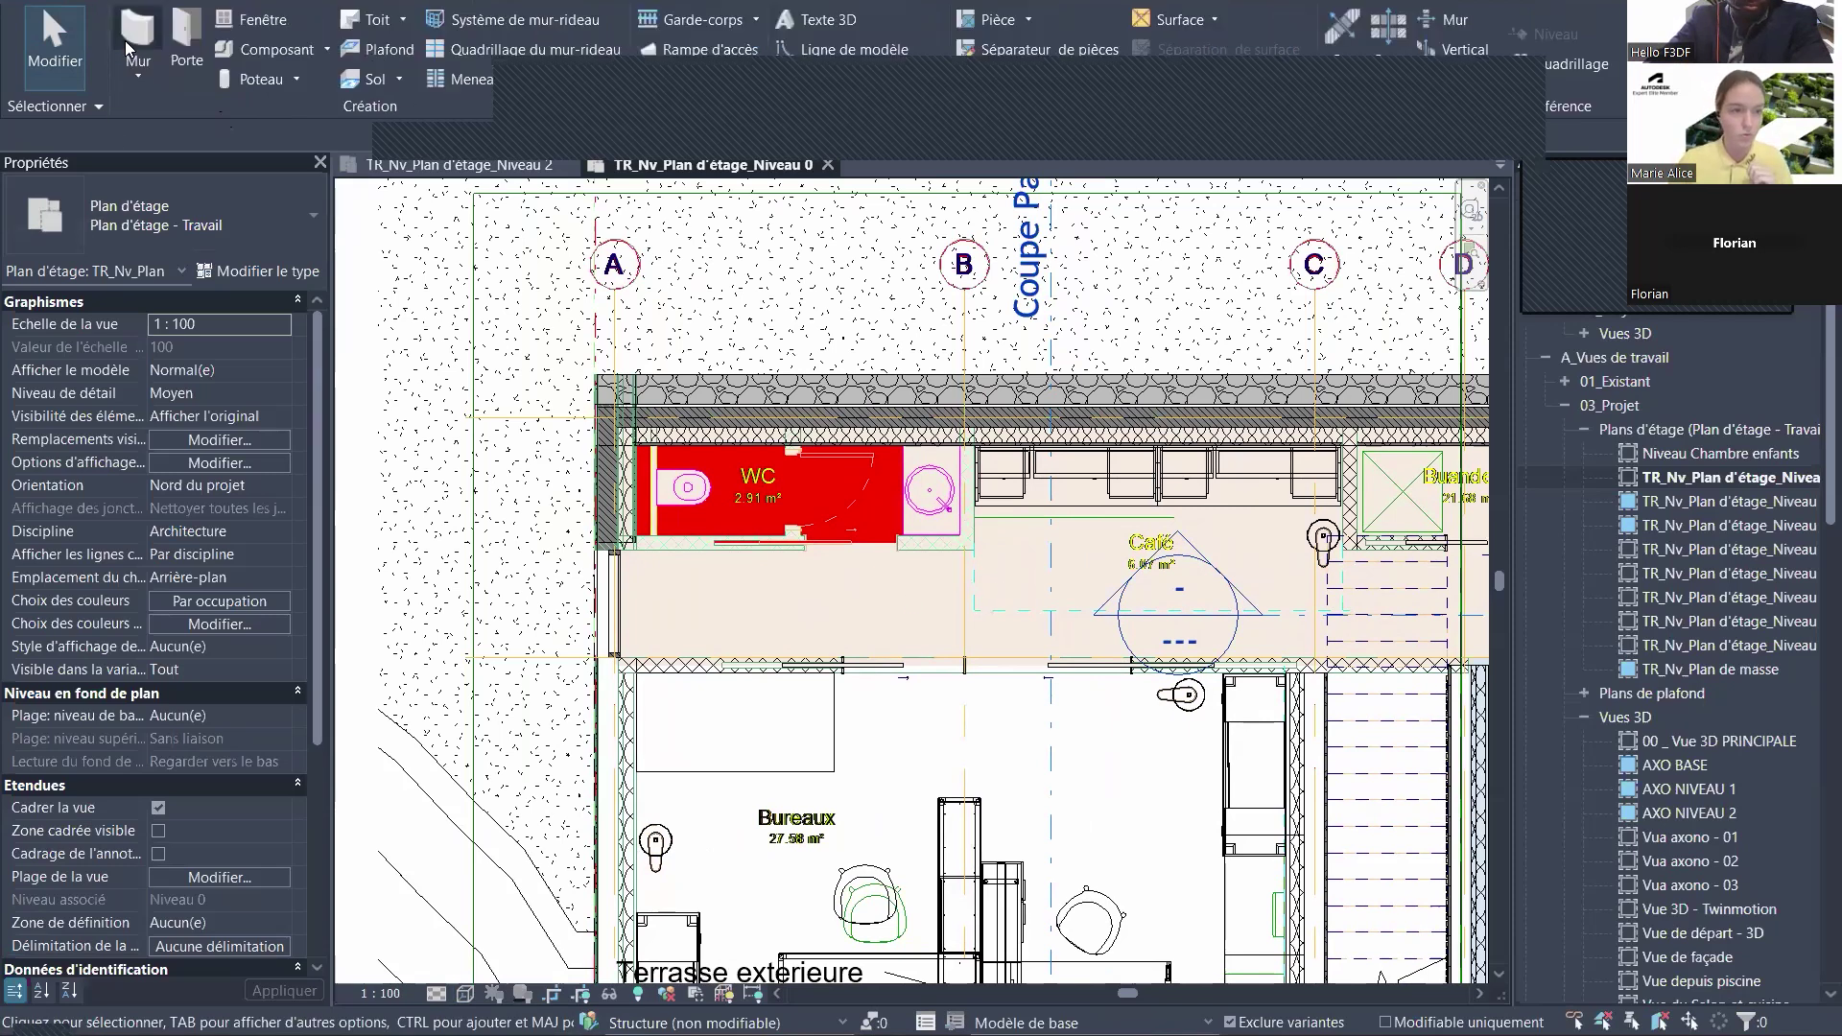
left_click(135, 32)
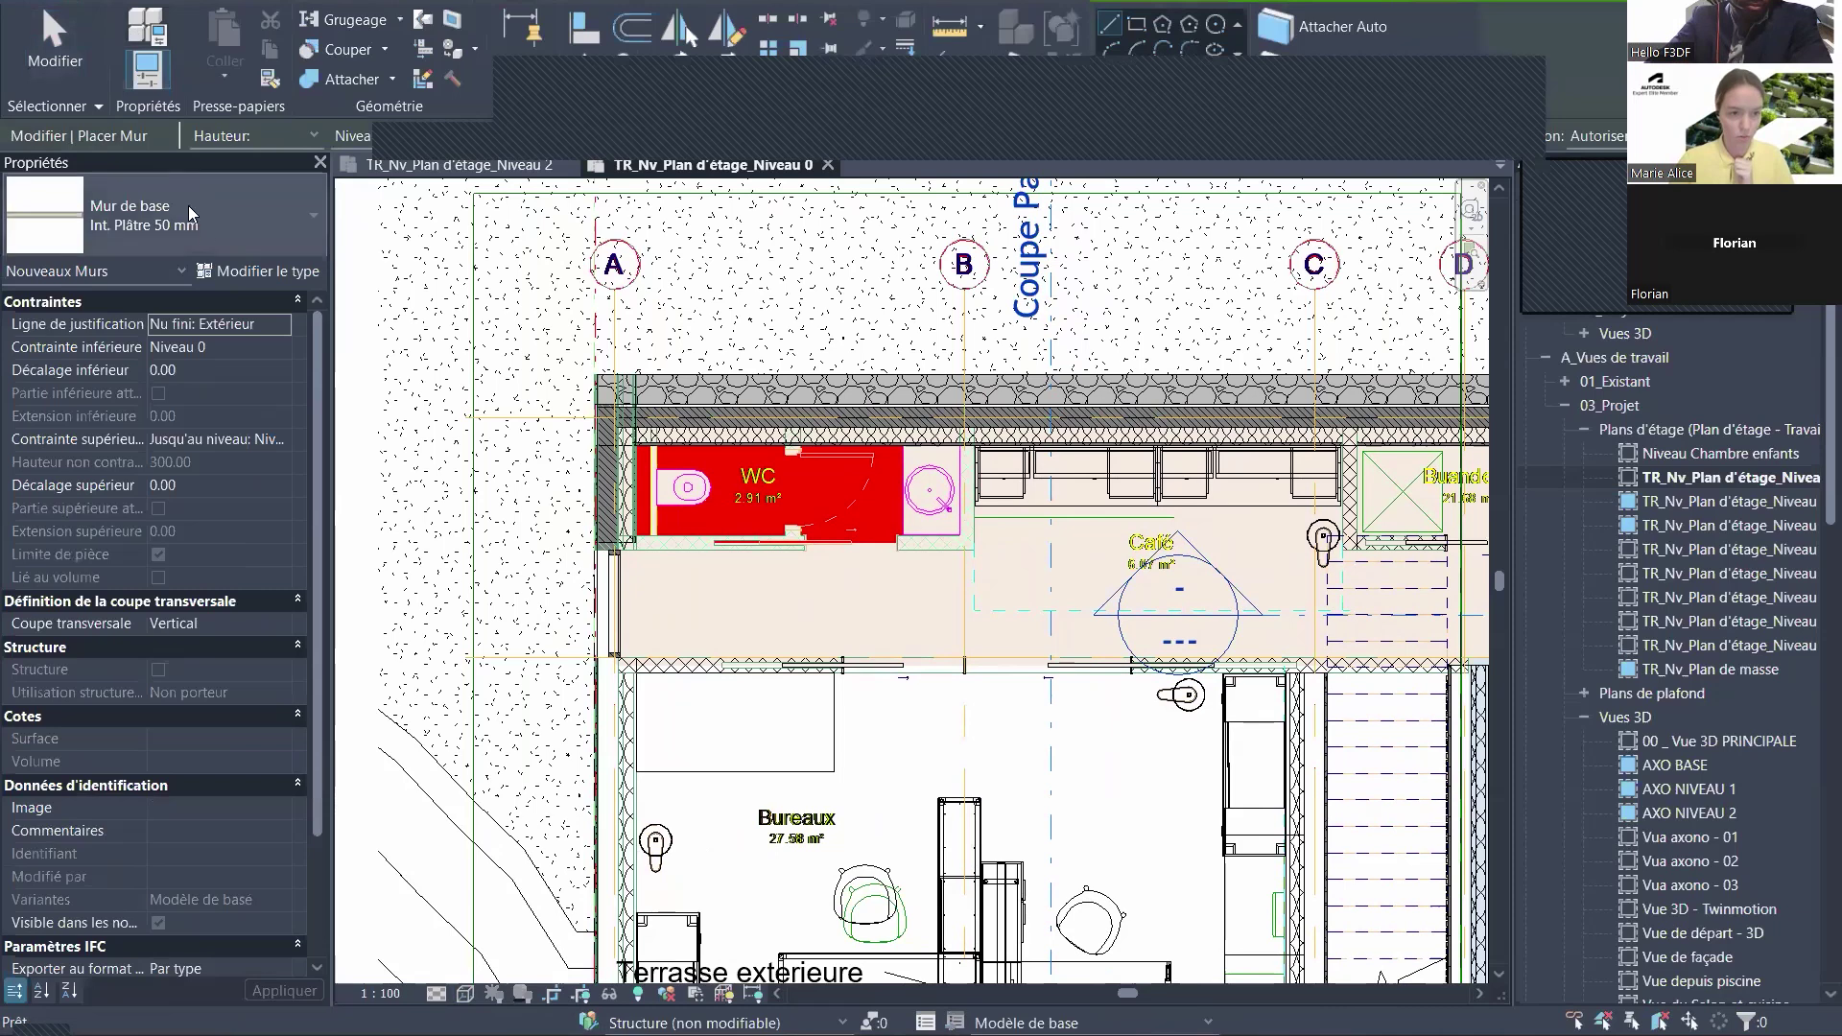
left_click(188, 209)
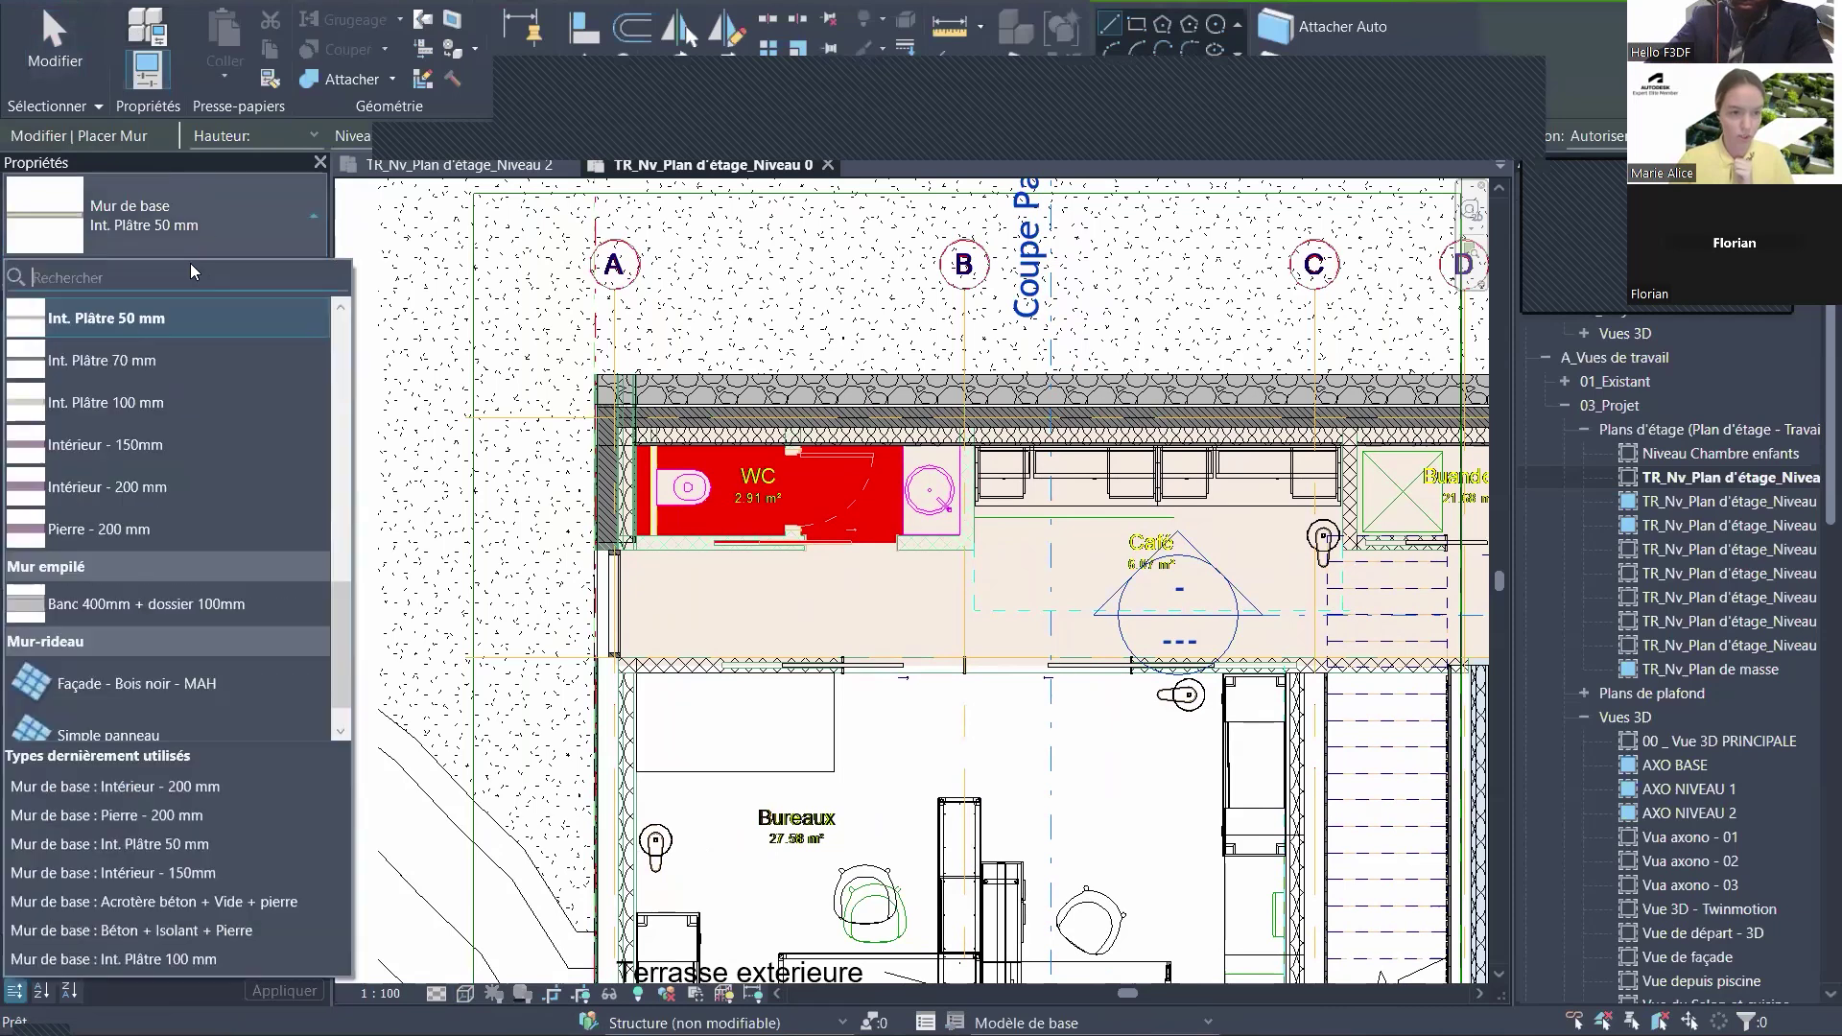
left_click(79, 455)
scroll(730, 526, "up", 3)
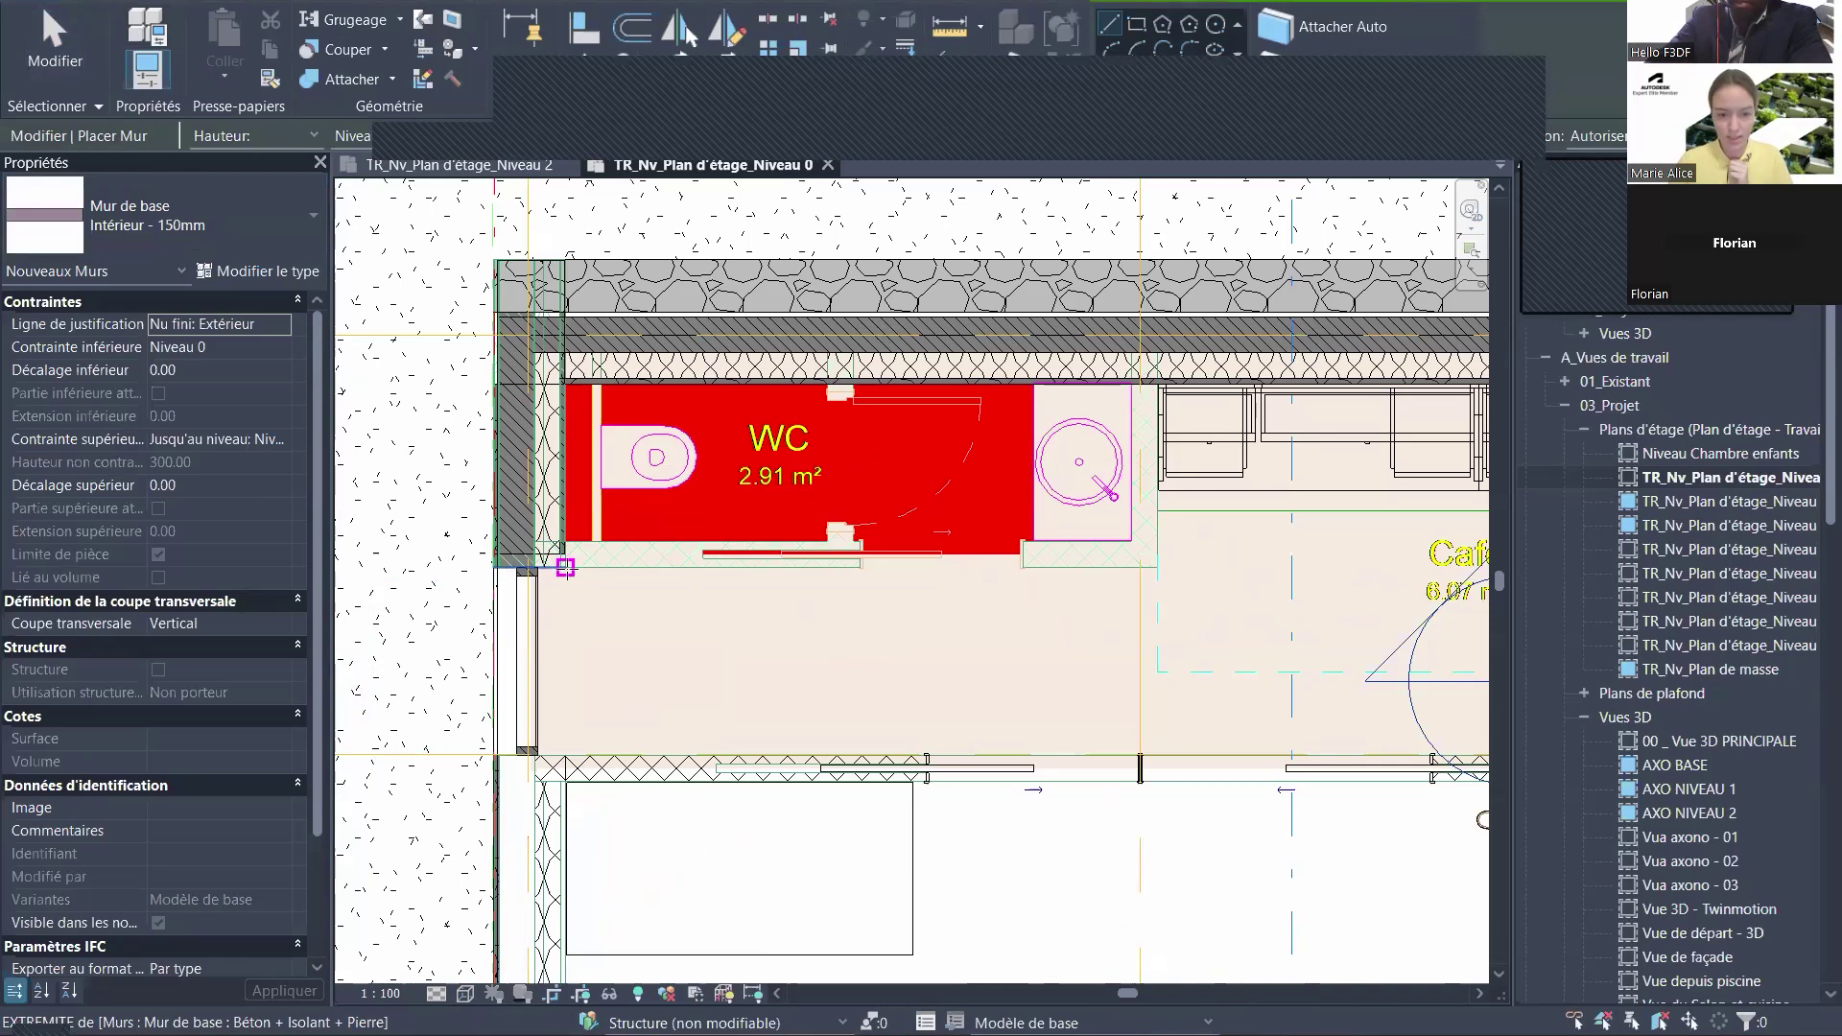
left_click(565, 567)
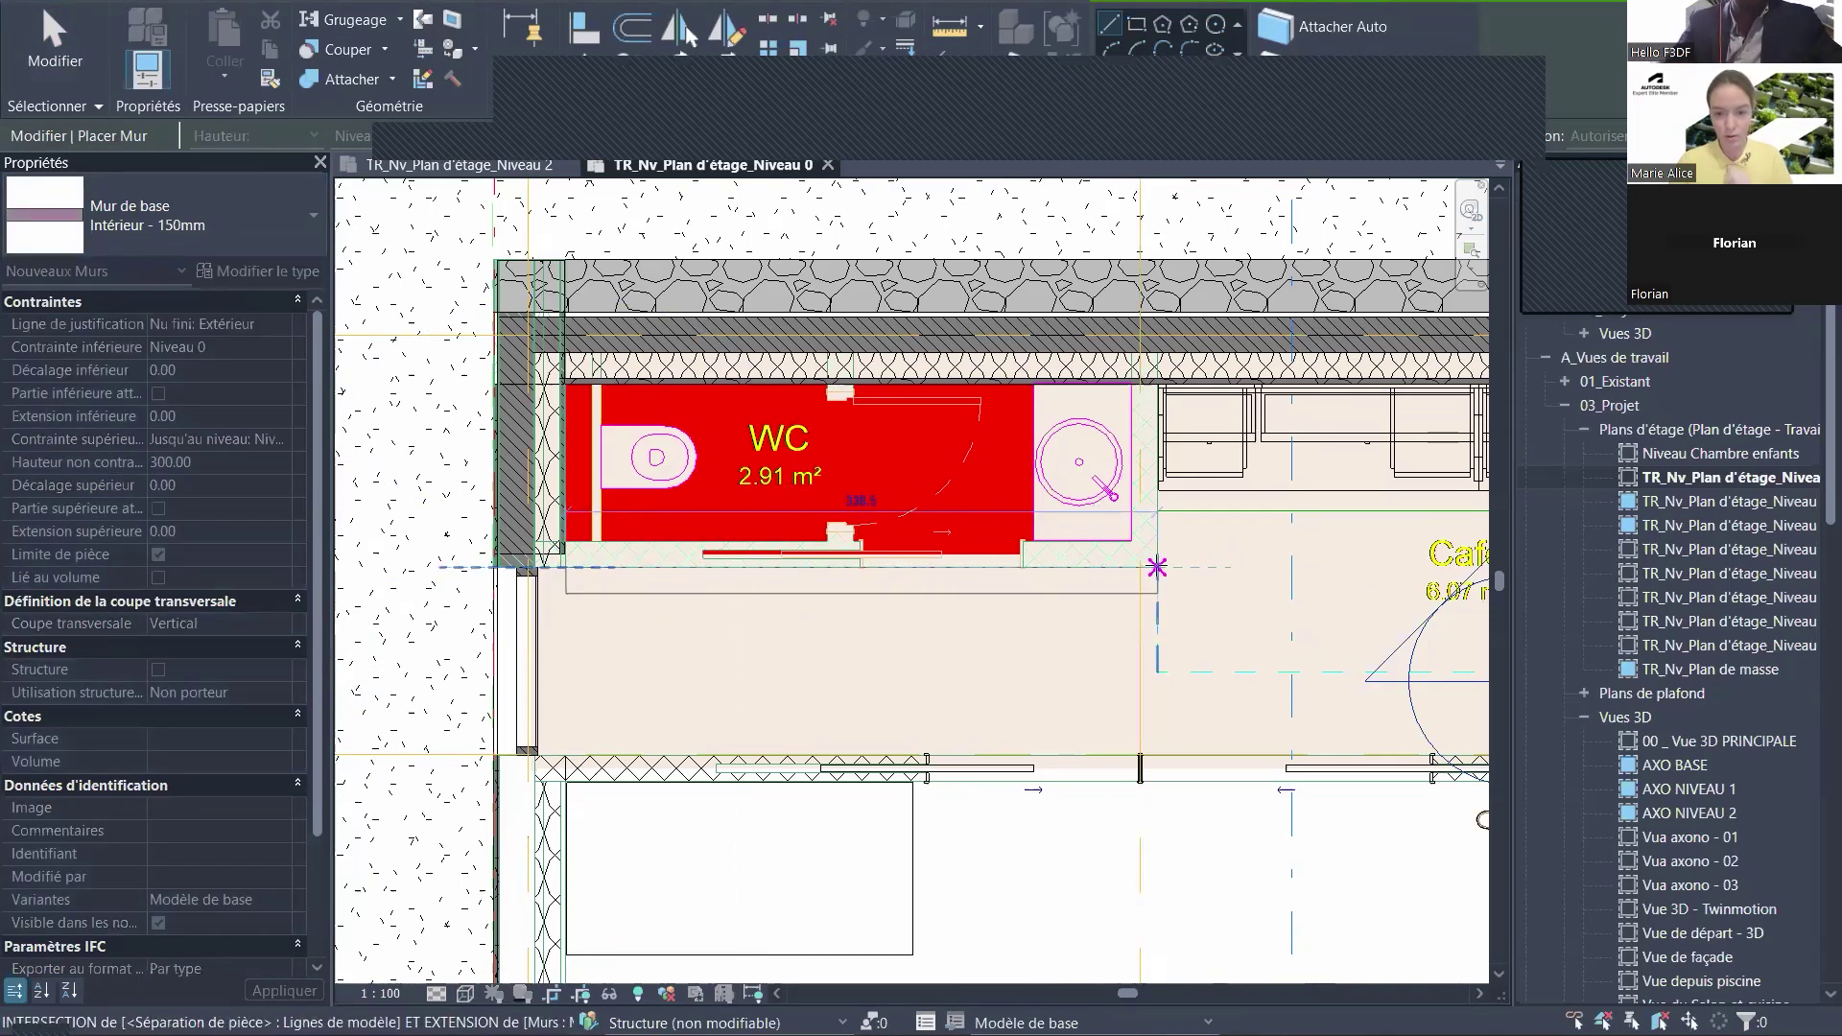
left_click(1156, 567)
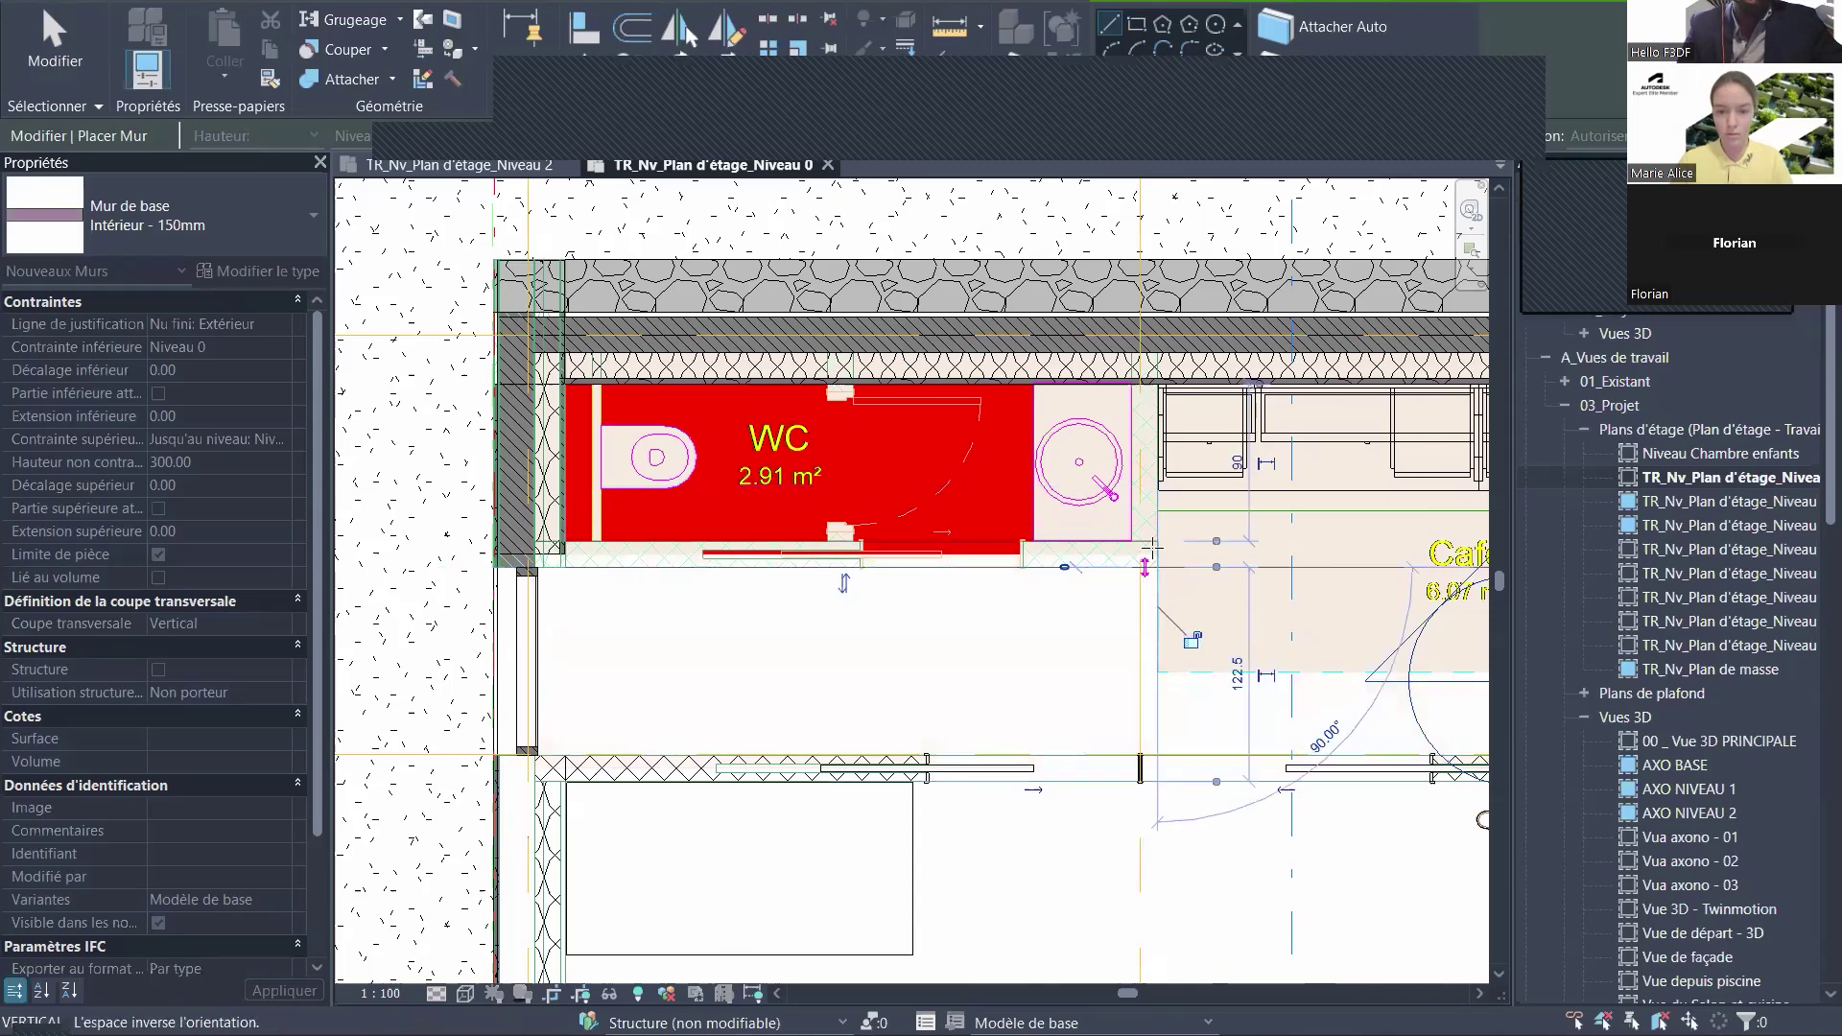
left_click(1145, 374)
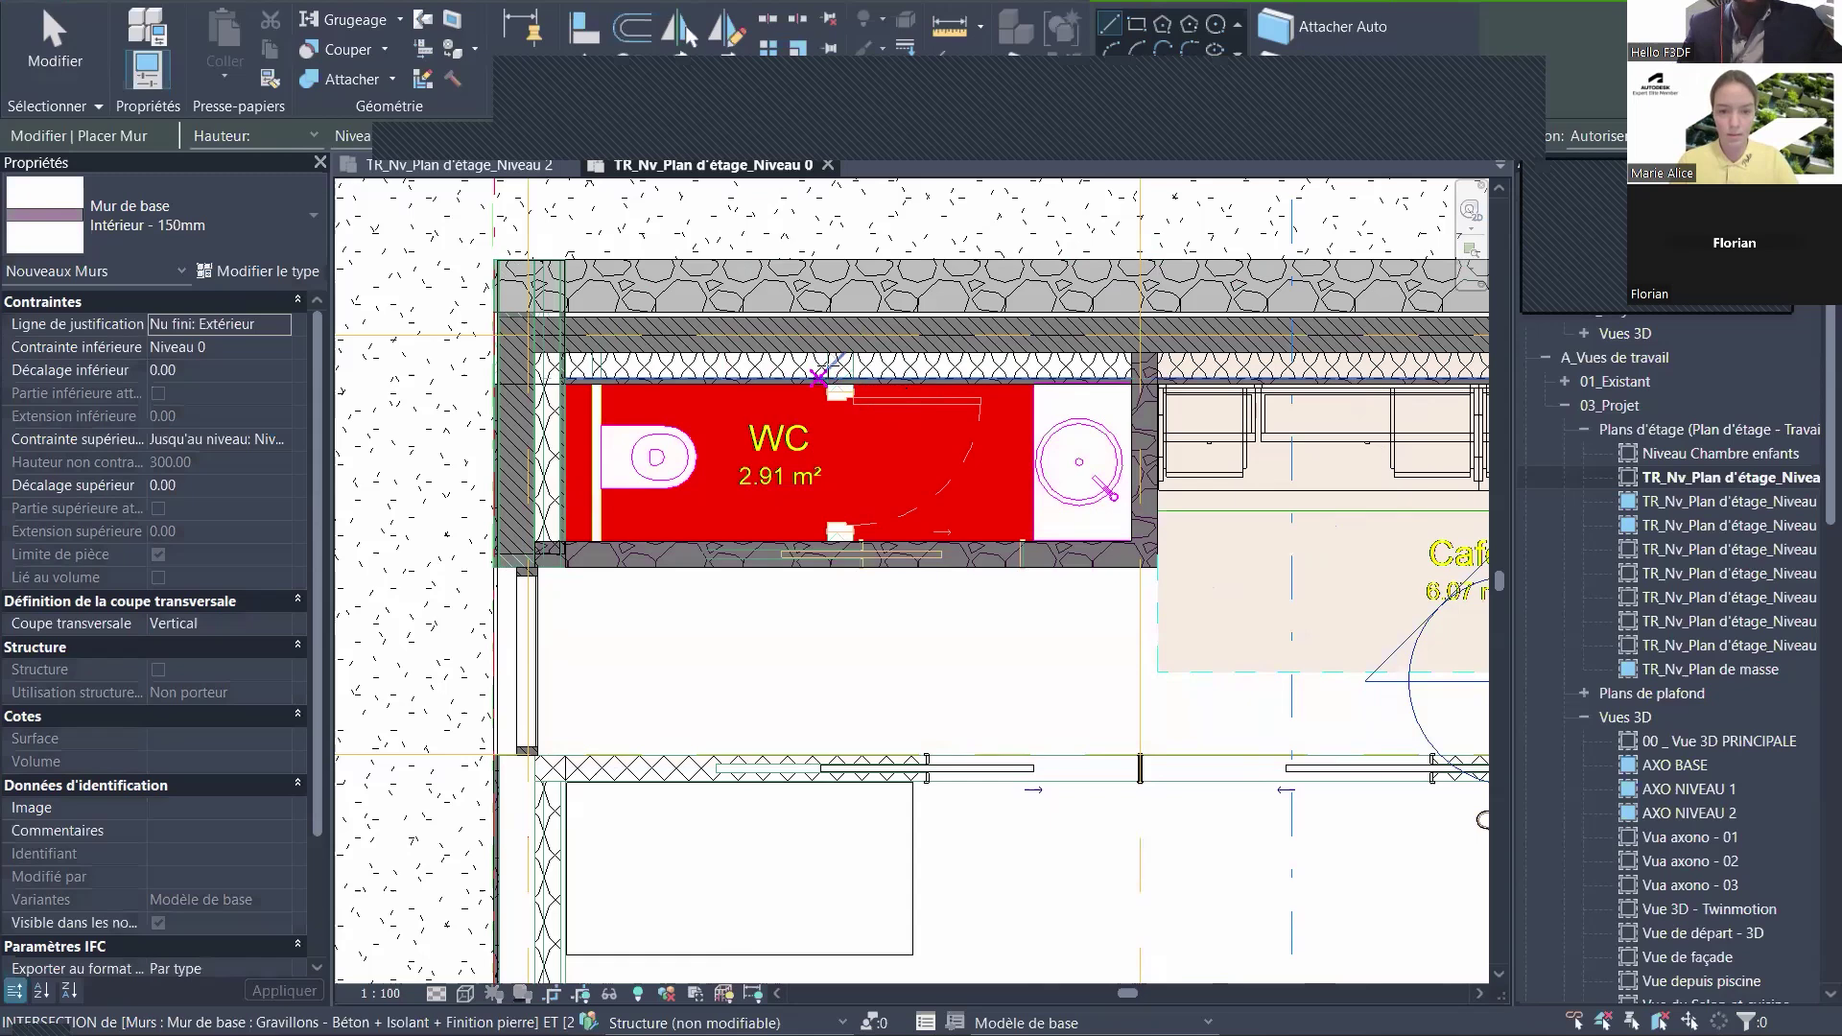
- Draw an Intérieur - 150mm partition across the WC between the toilet and washbasin, at the DWG's inner door line, and end the wall chain
left_click(829, 353)
scroll(833, 539, "up", 5)
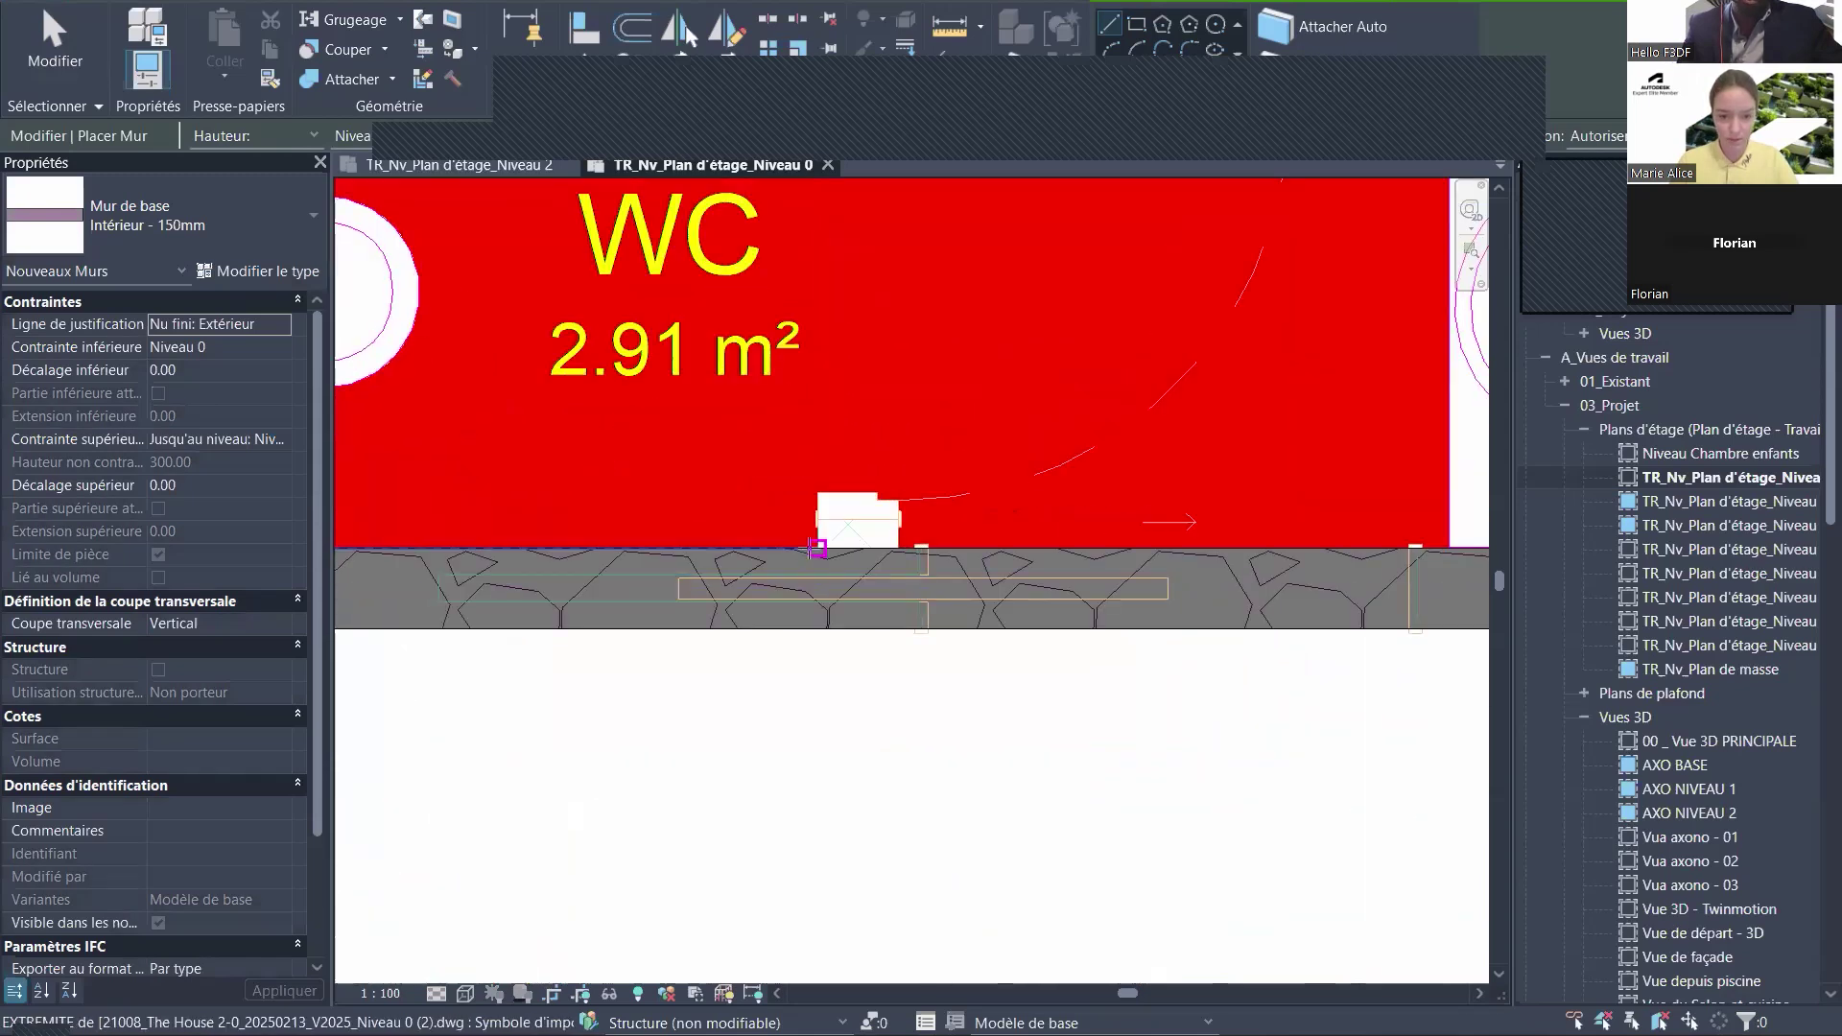
scroll(848, 678, "down", 1)
scroll(838, 669, "down", 1)
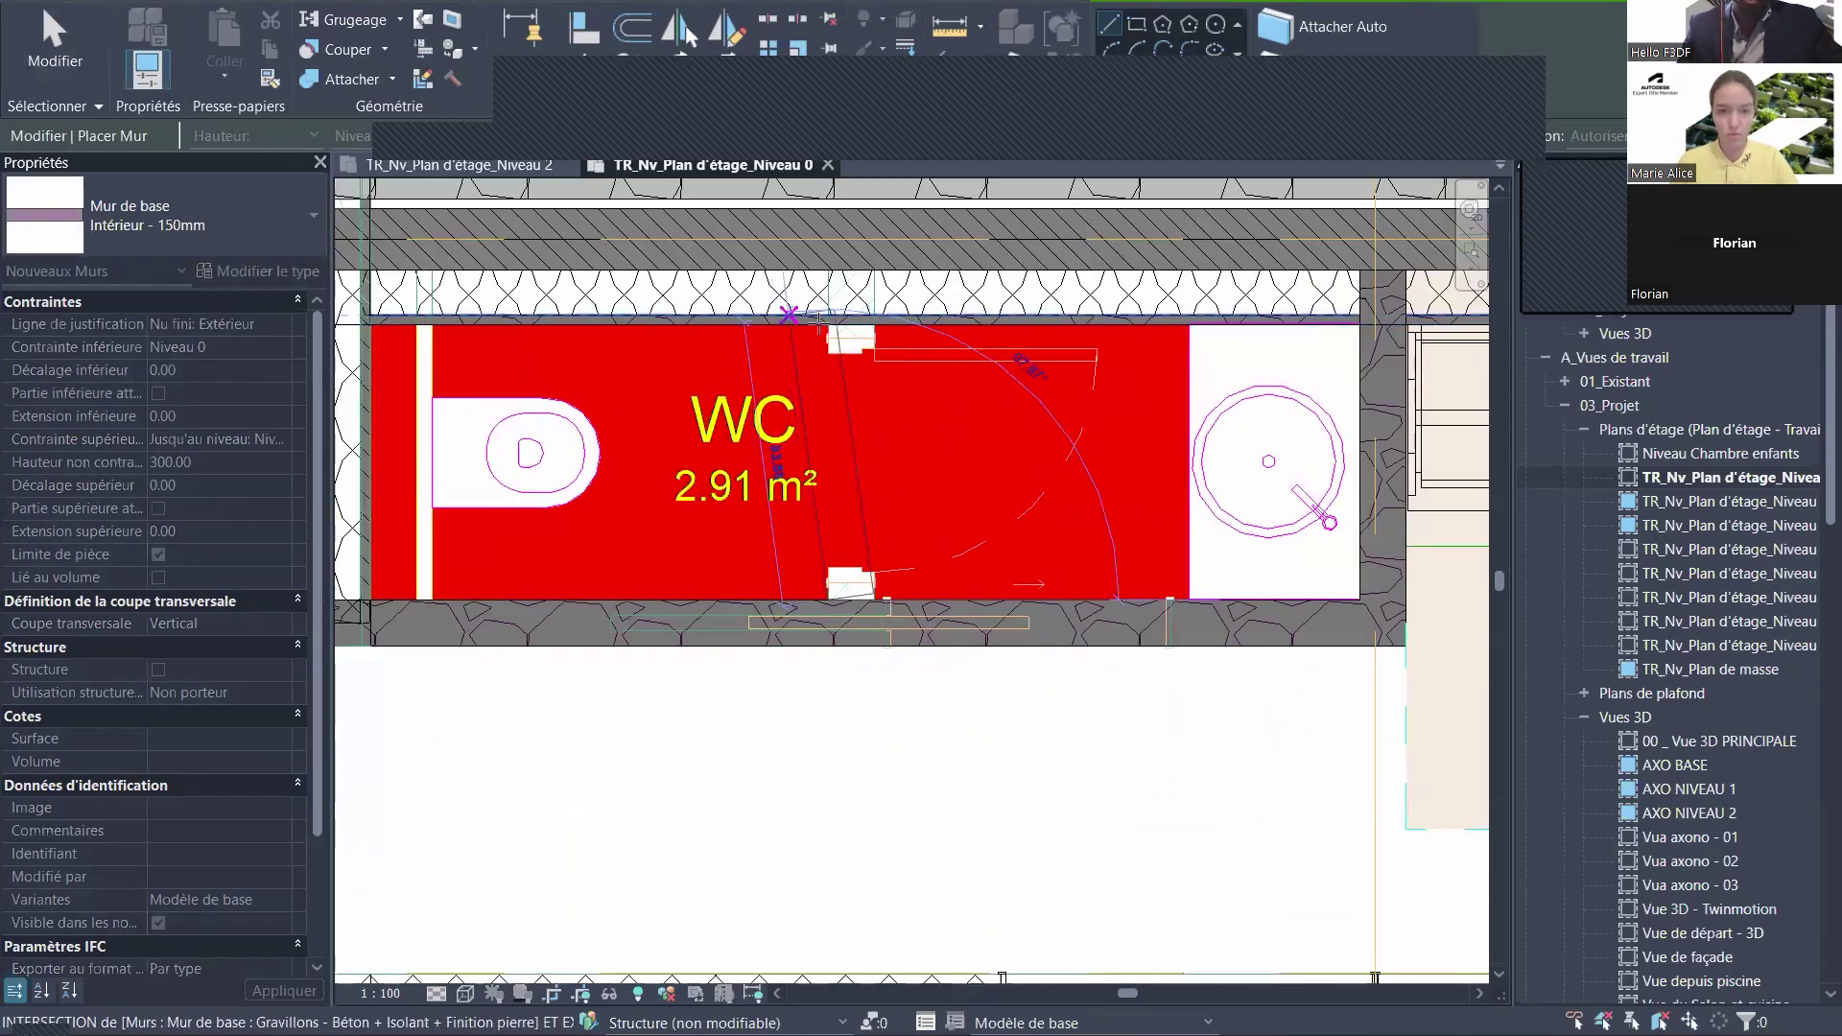
scroll(852, 574, "down", 3)
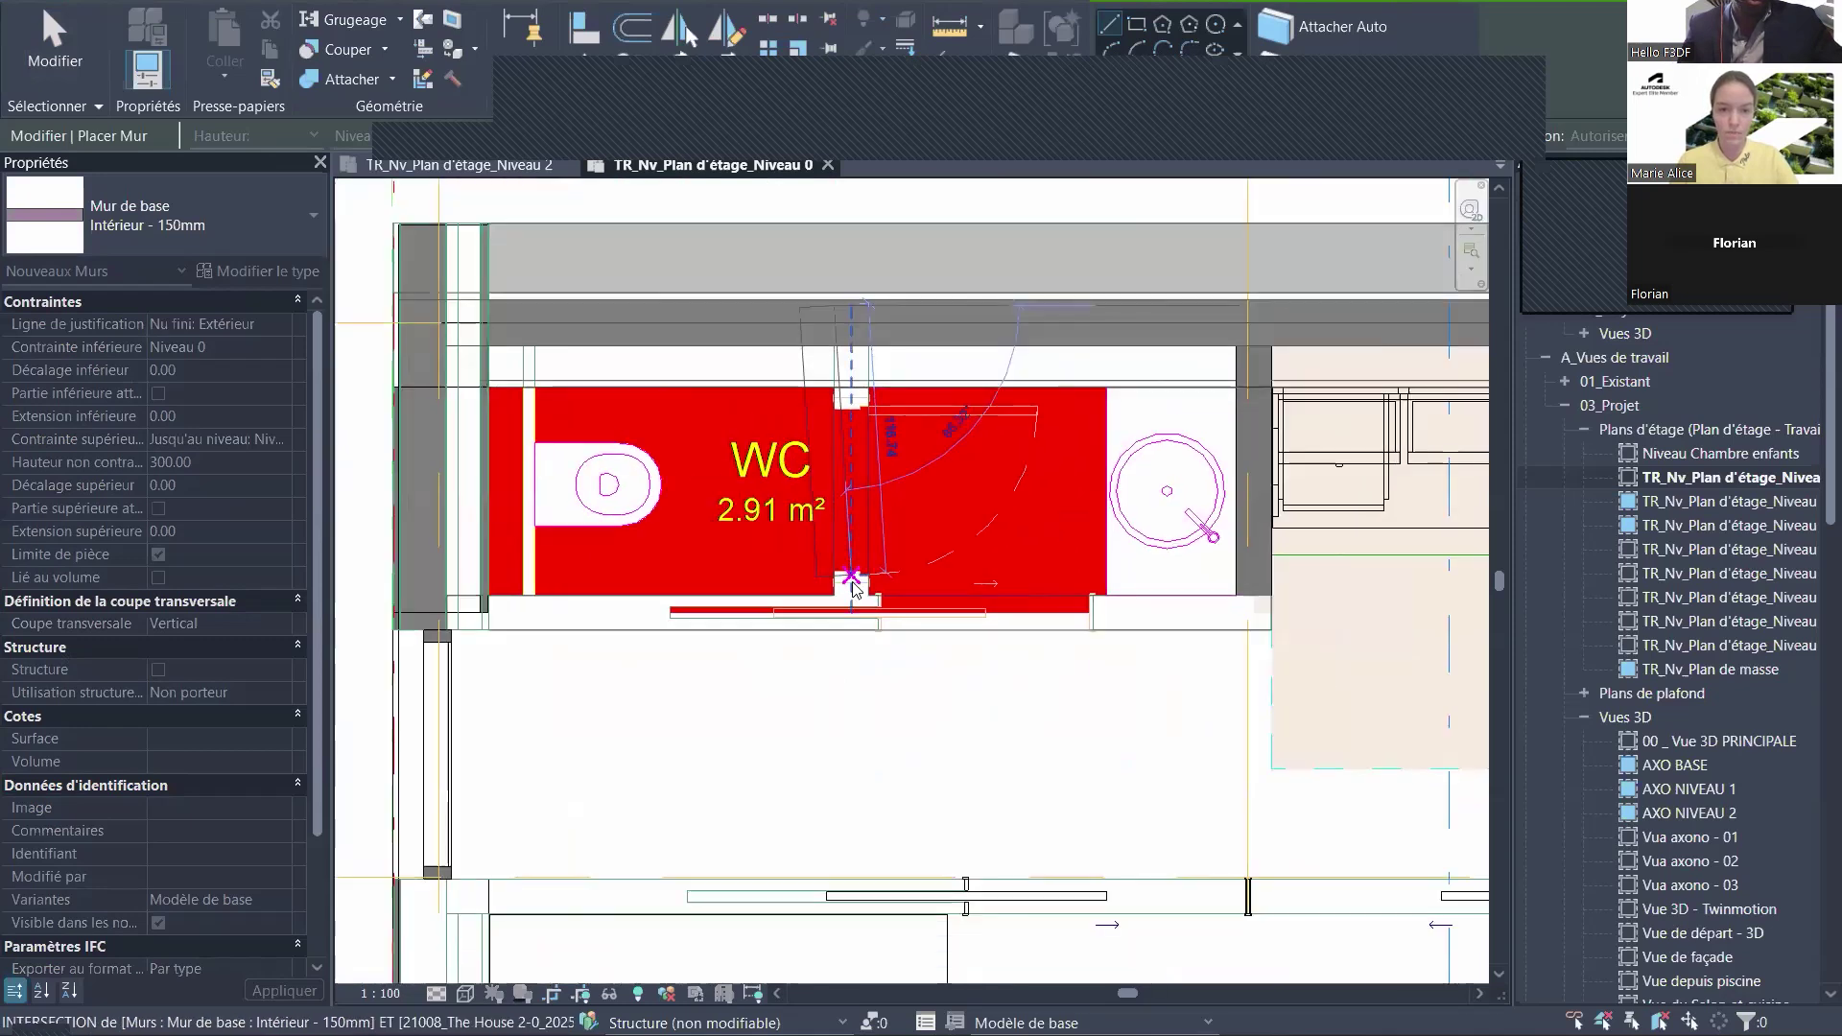
key("Escape")
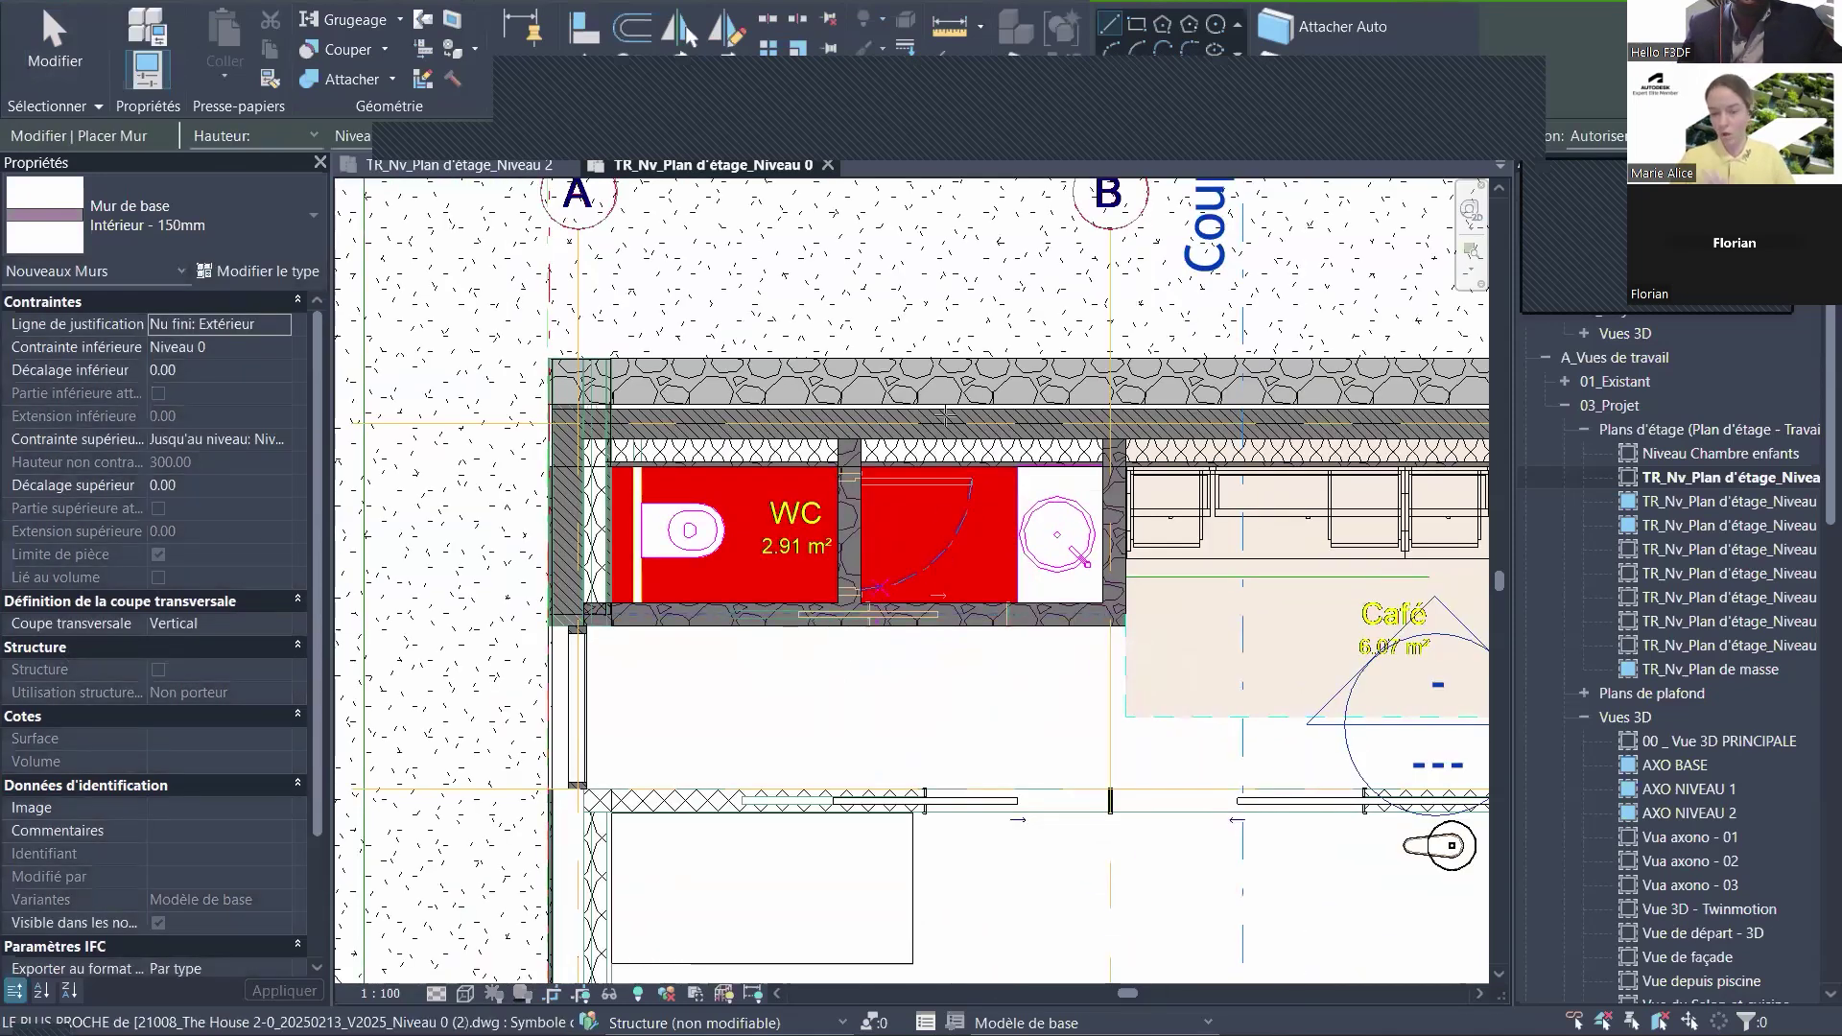
- Unload the linked DWG 21008_The House 2-0_20250213_V2025_Niveau 0 (2).dwg in the link manager and end the wall command
scroll(1525, 48, "up", 2)
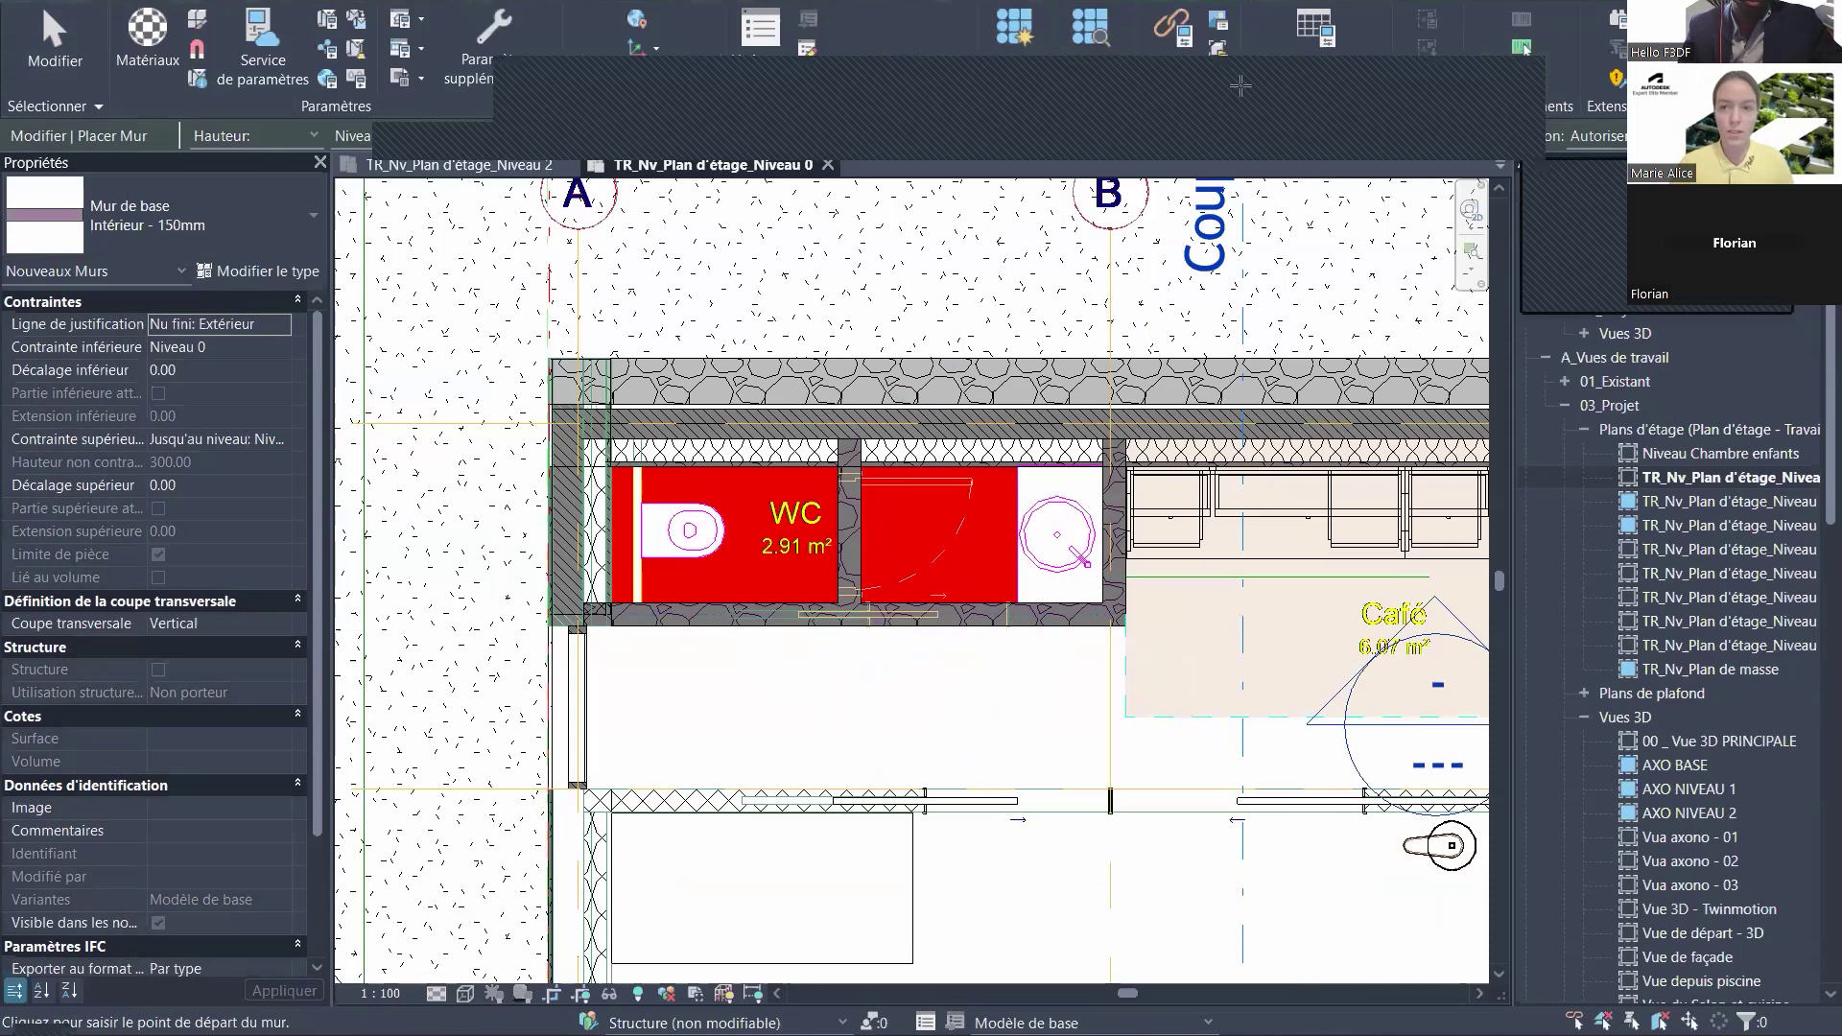
left_click(1171, 38)
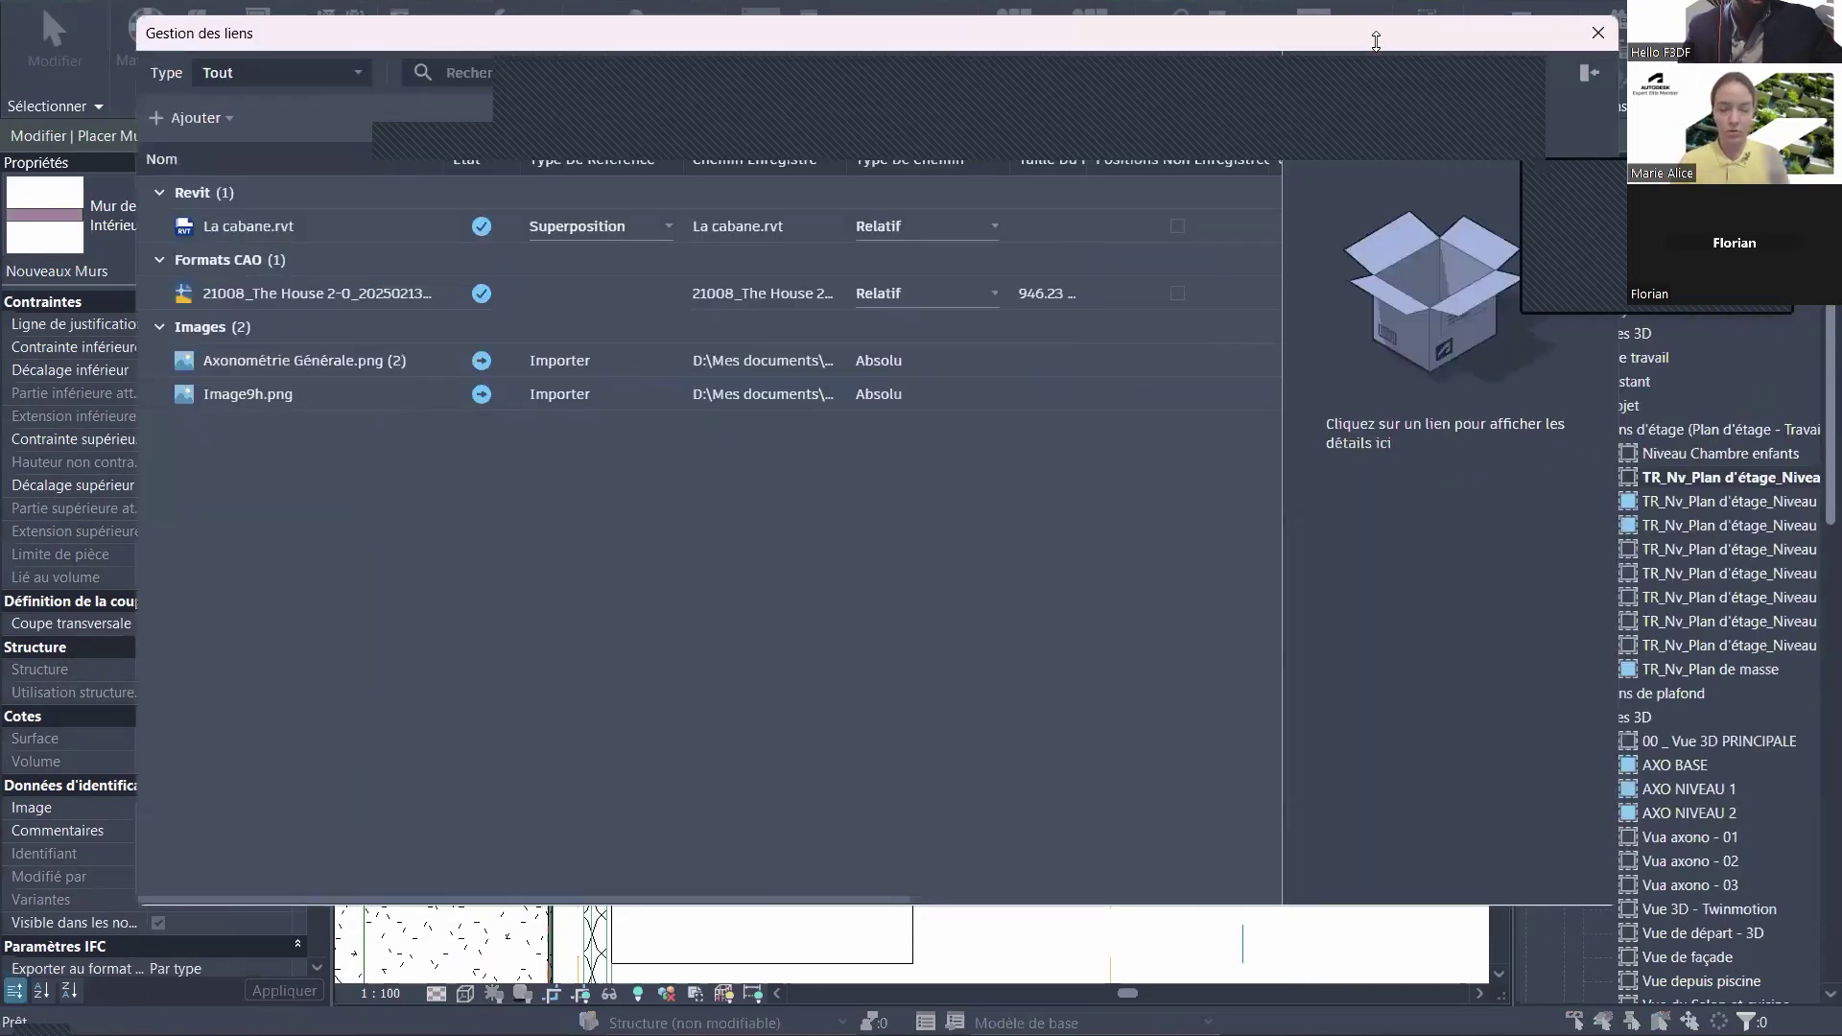
left_click(294, 300)
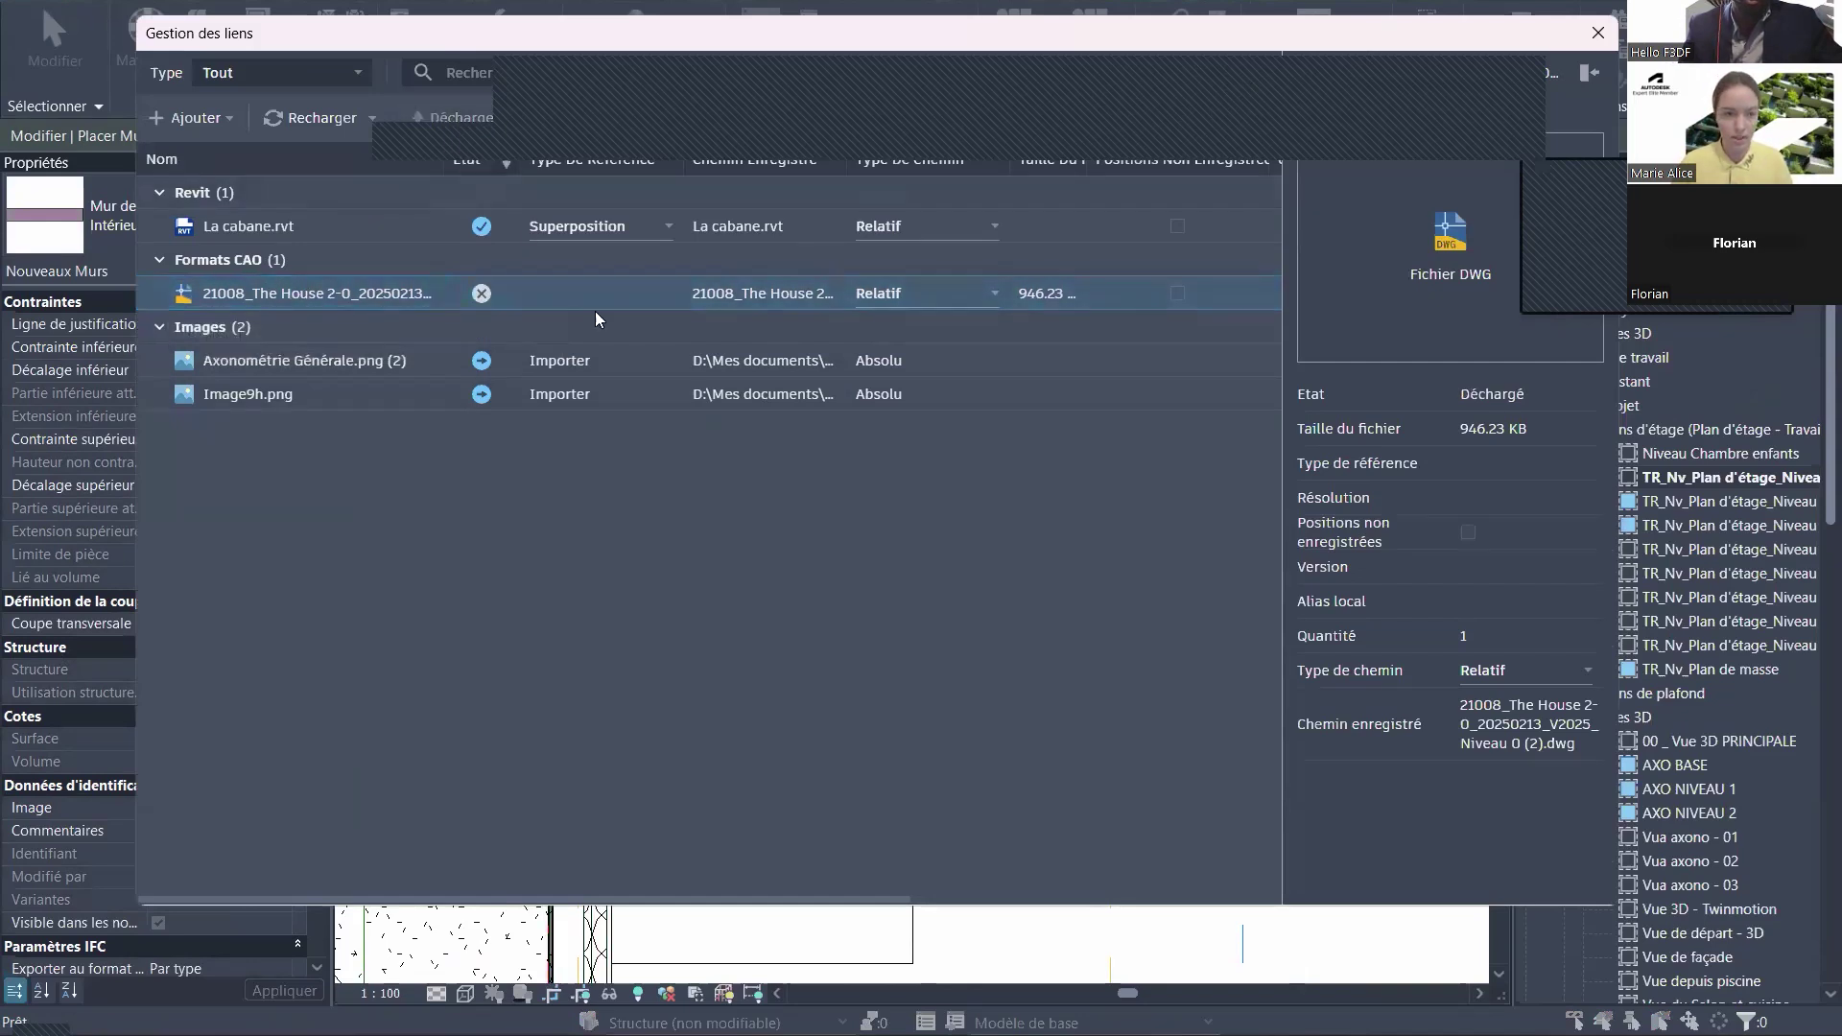
left_click(1609, 38)
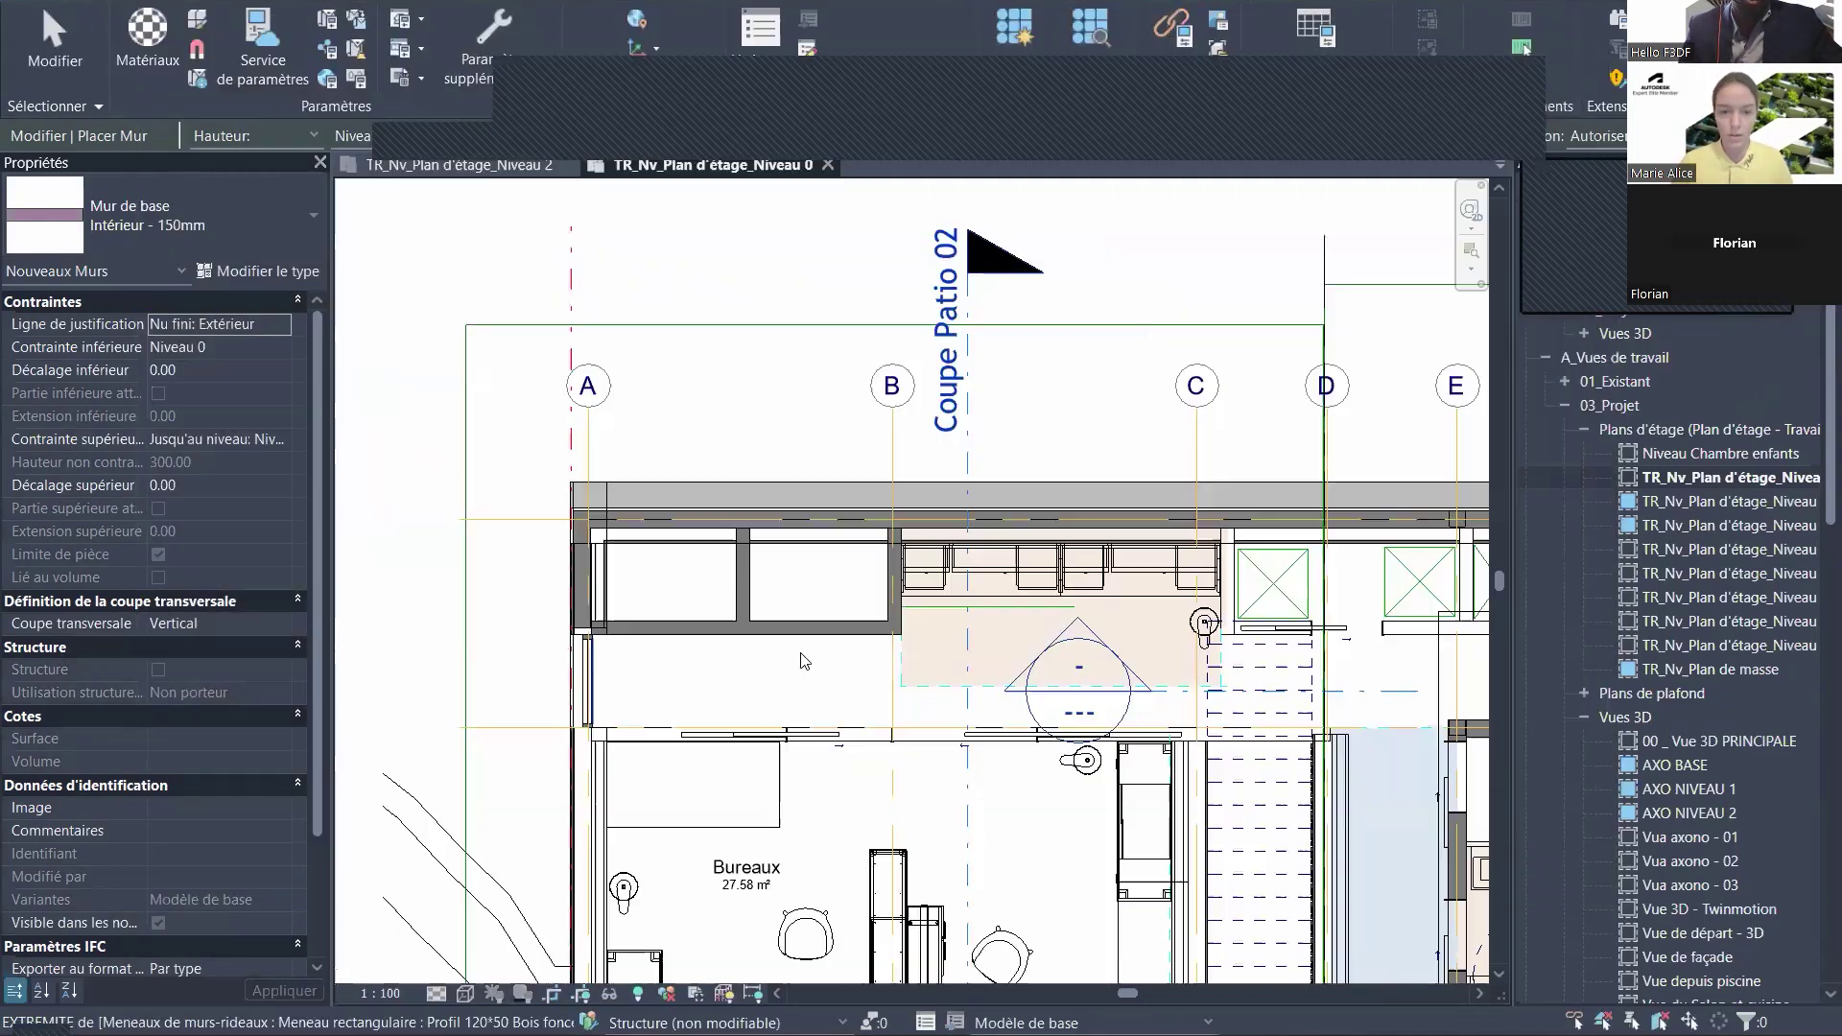
key("Escape")
key("Escape")
middle_click_drag(923, 600, 893, 438)
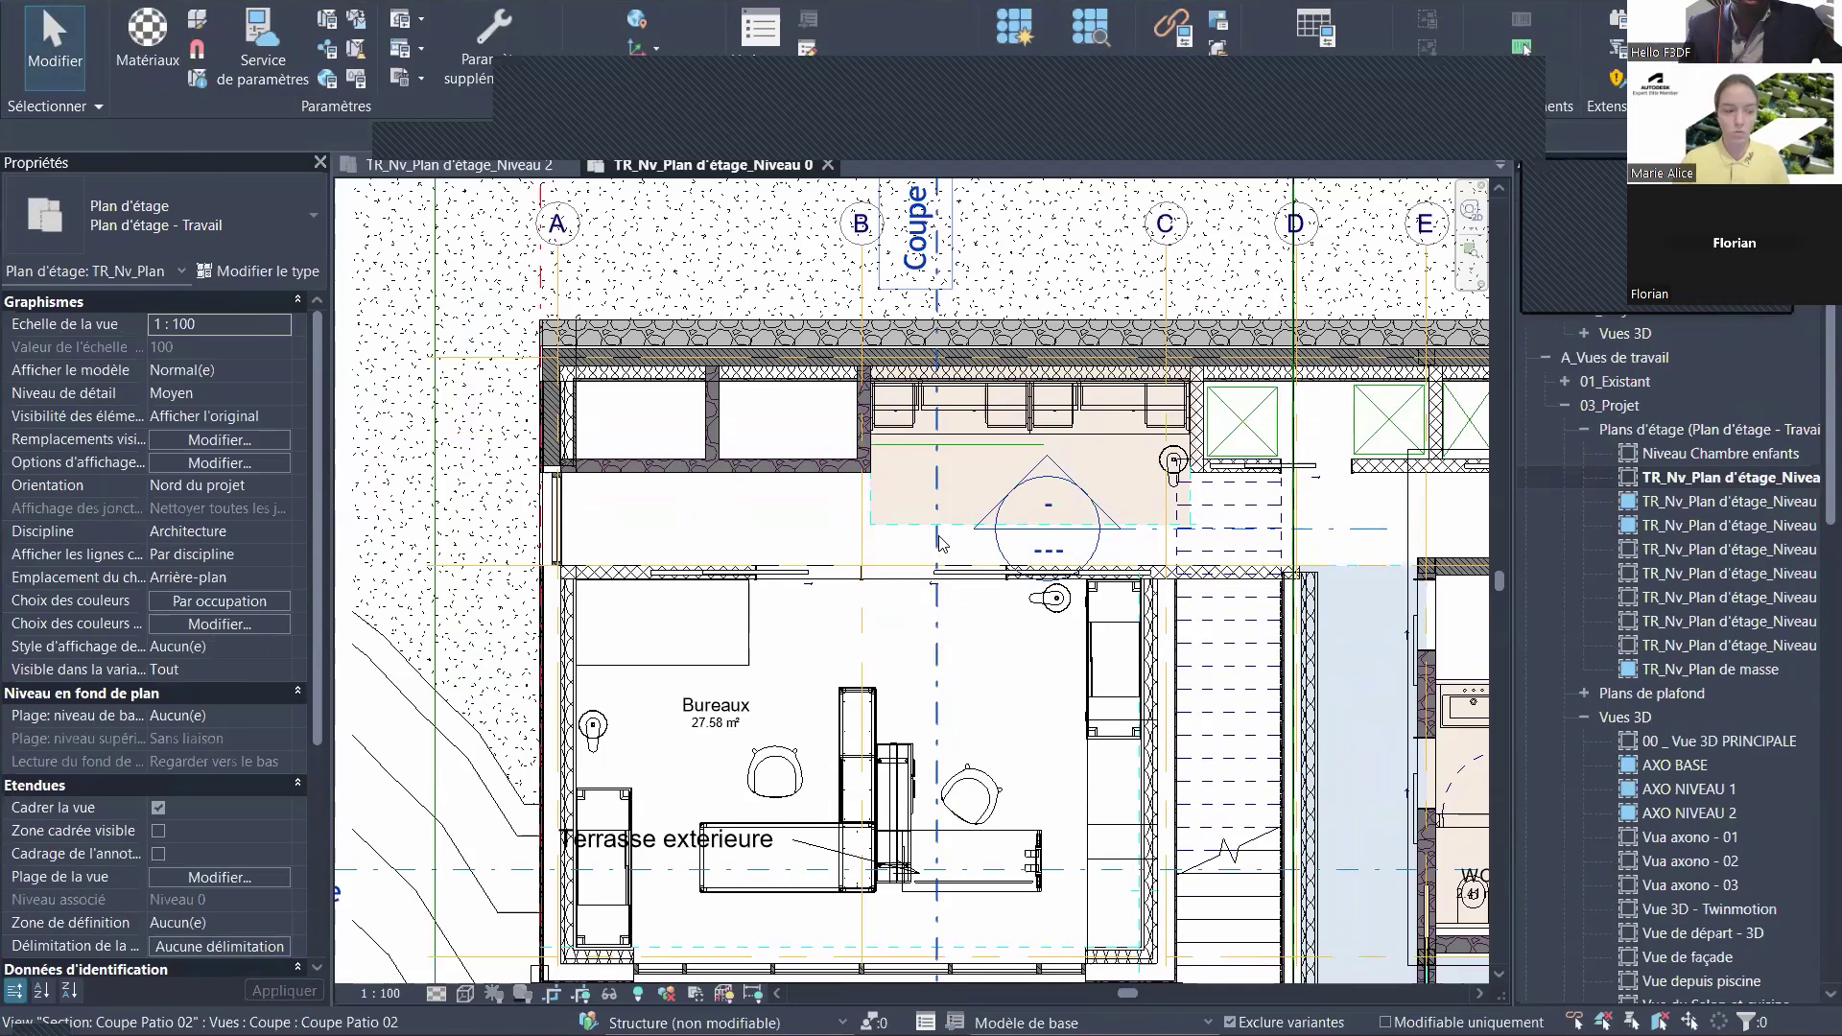
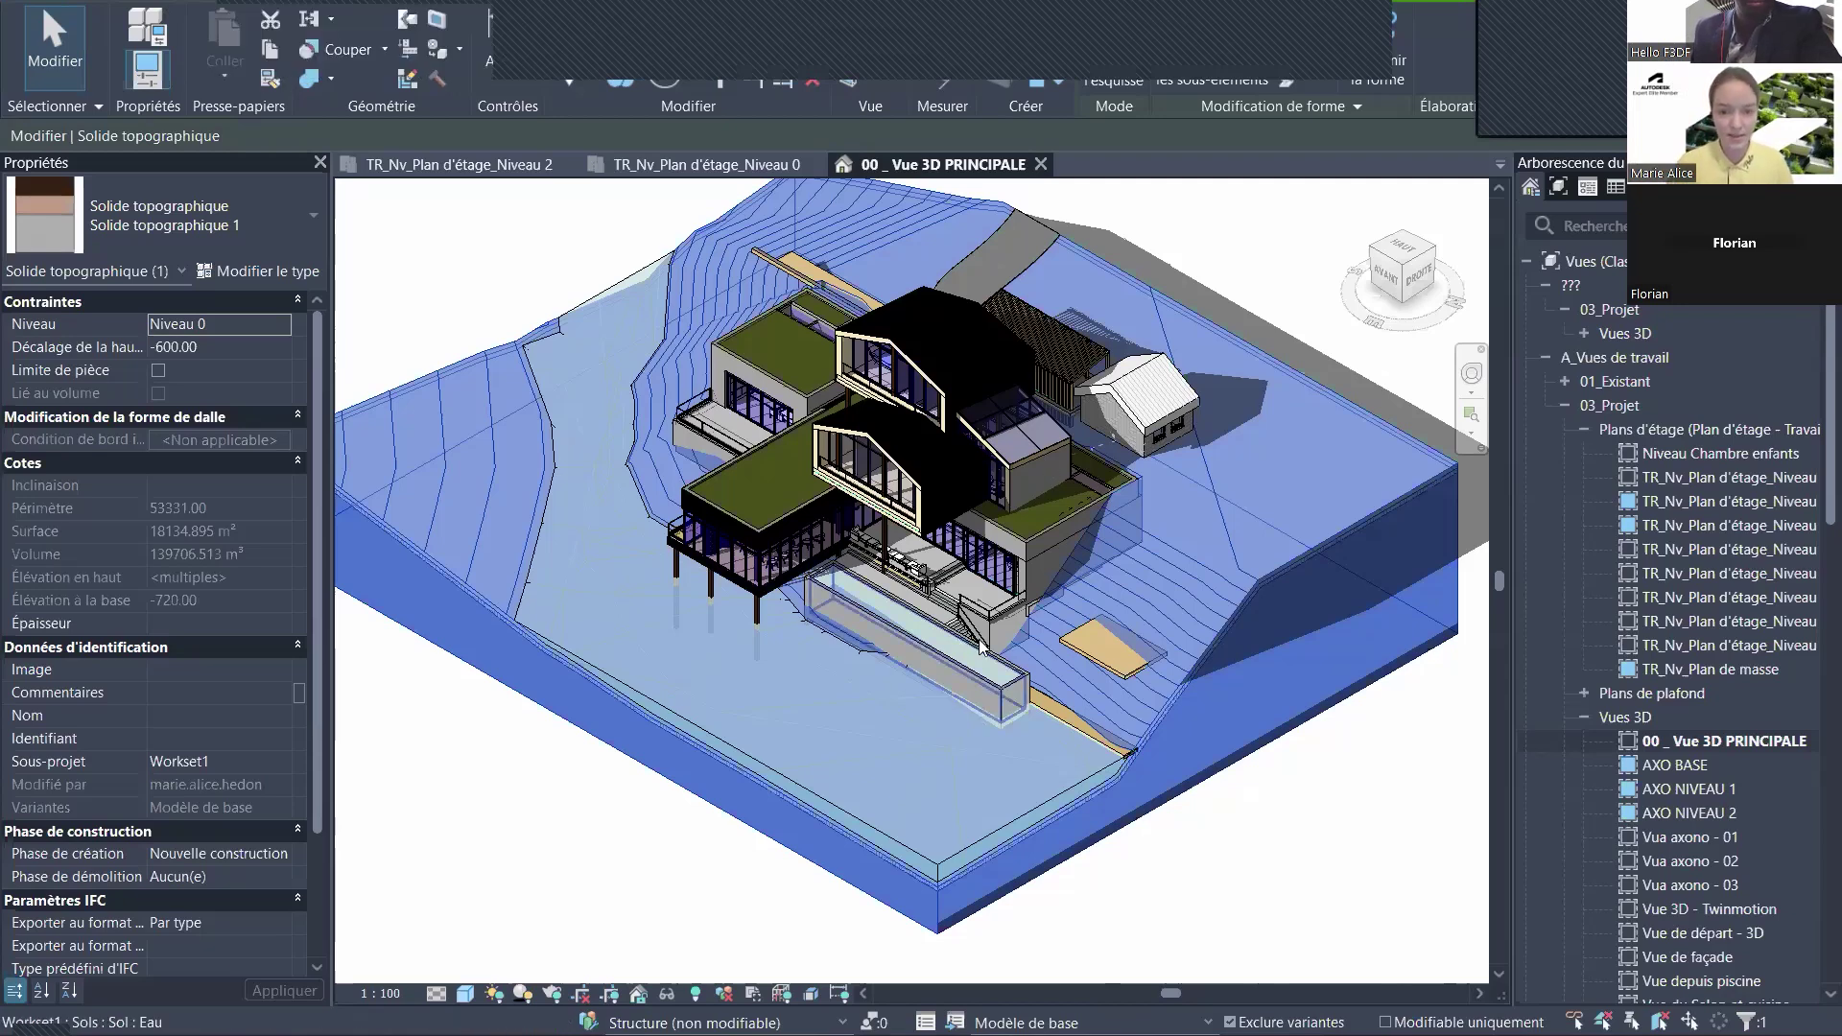
- Excavate the topographic solid around the Dalle en béton - 250 mm floor slab on the slope beside the pool
middle_click_drag(1103, 667, 1082, 659)
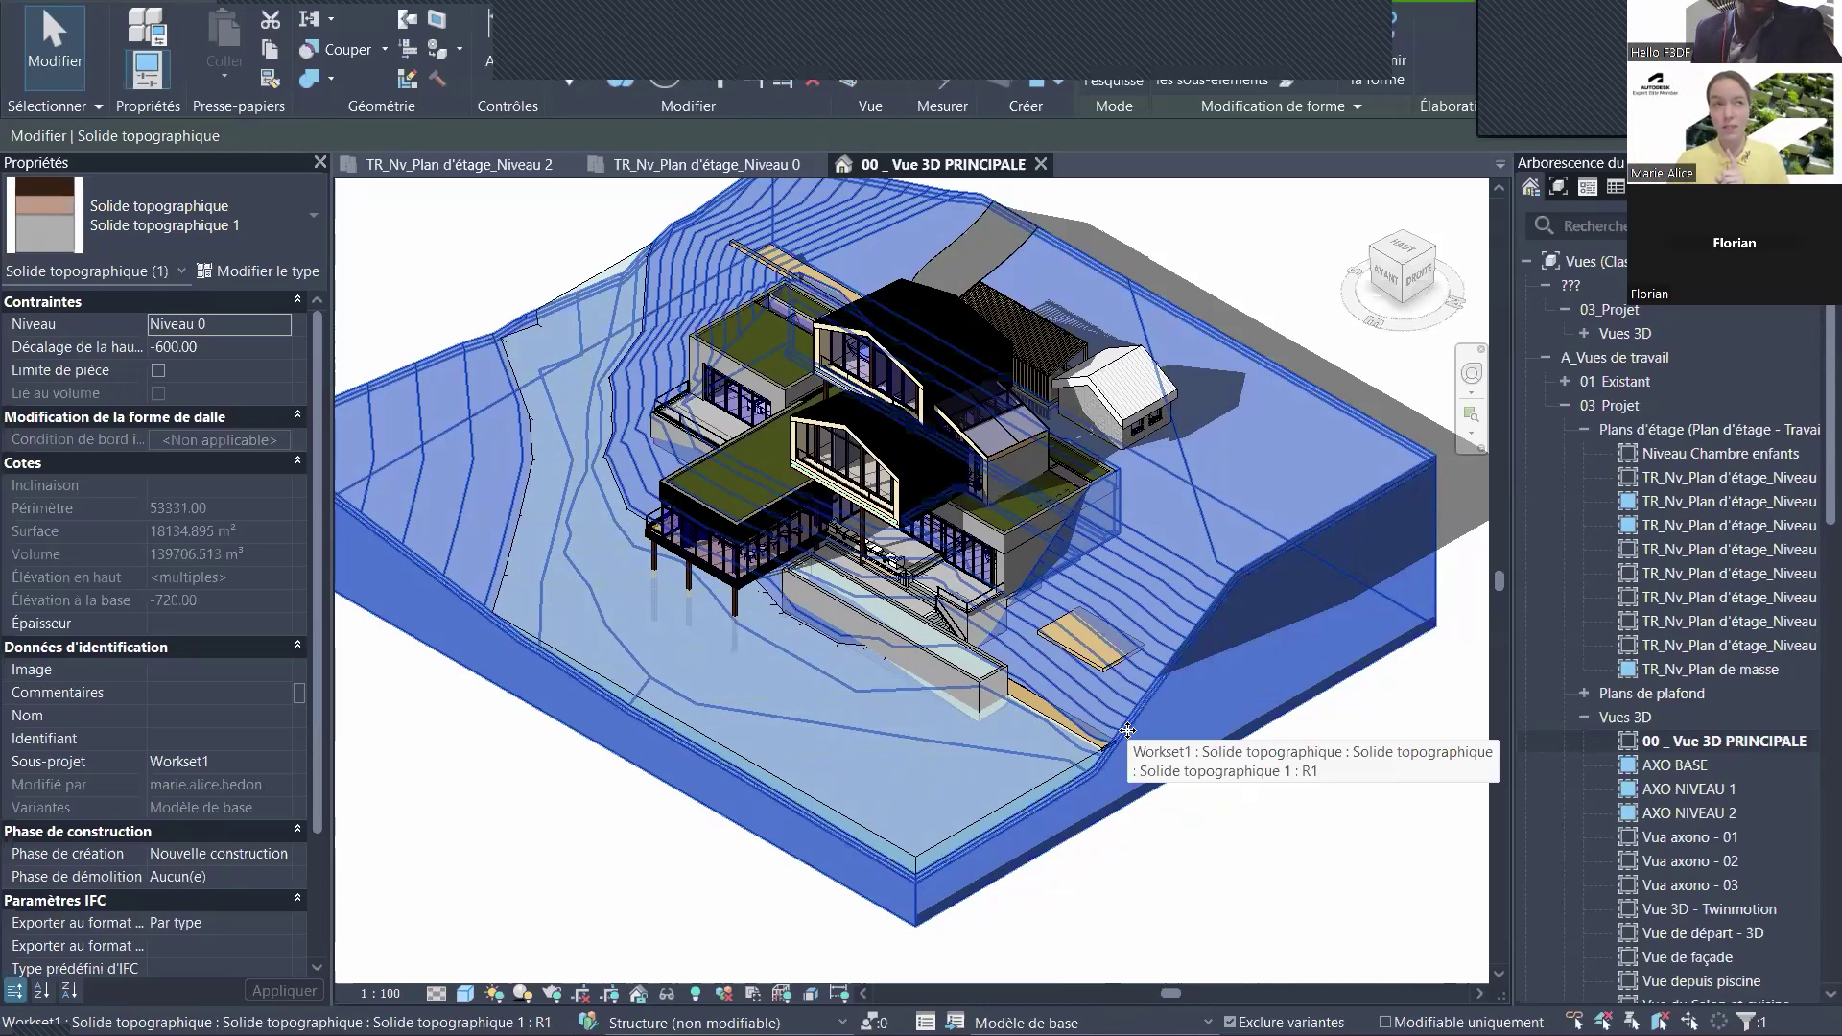
scroll(1128, 731, "up", 2)
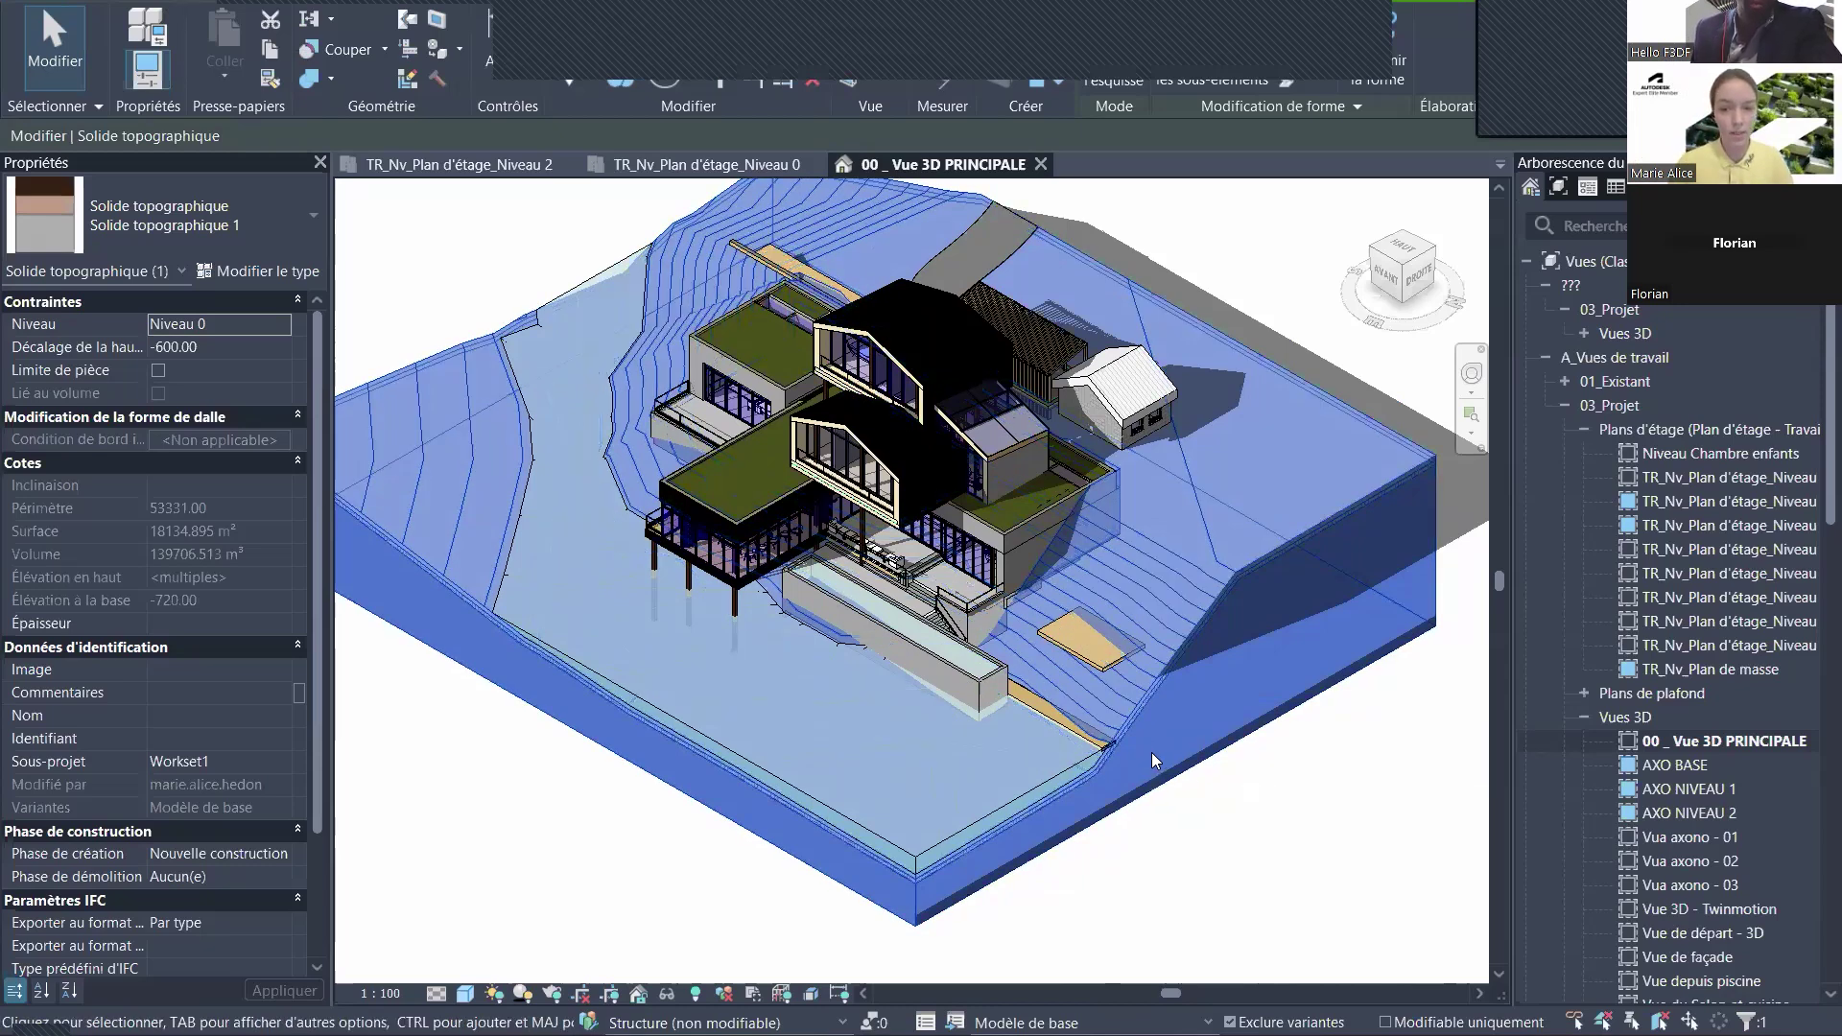
scroll(1073, 660, "up", 1)
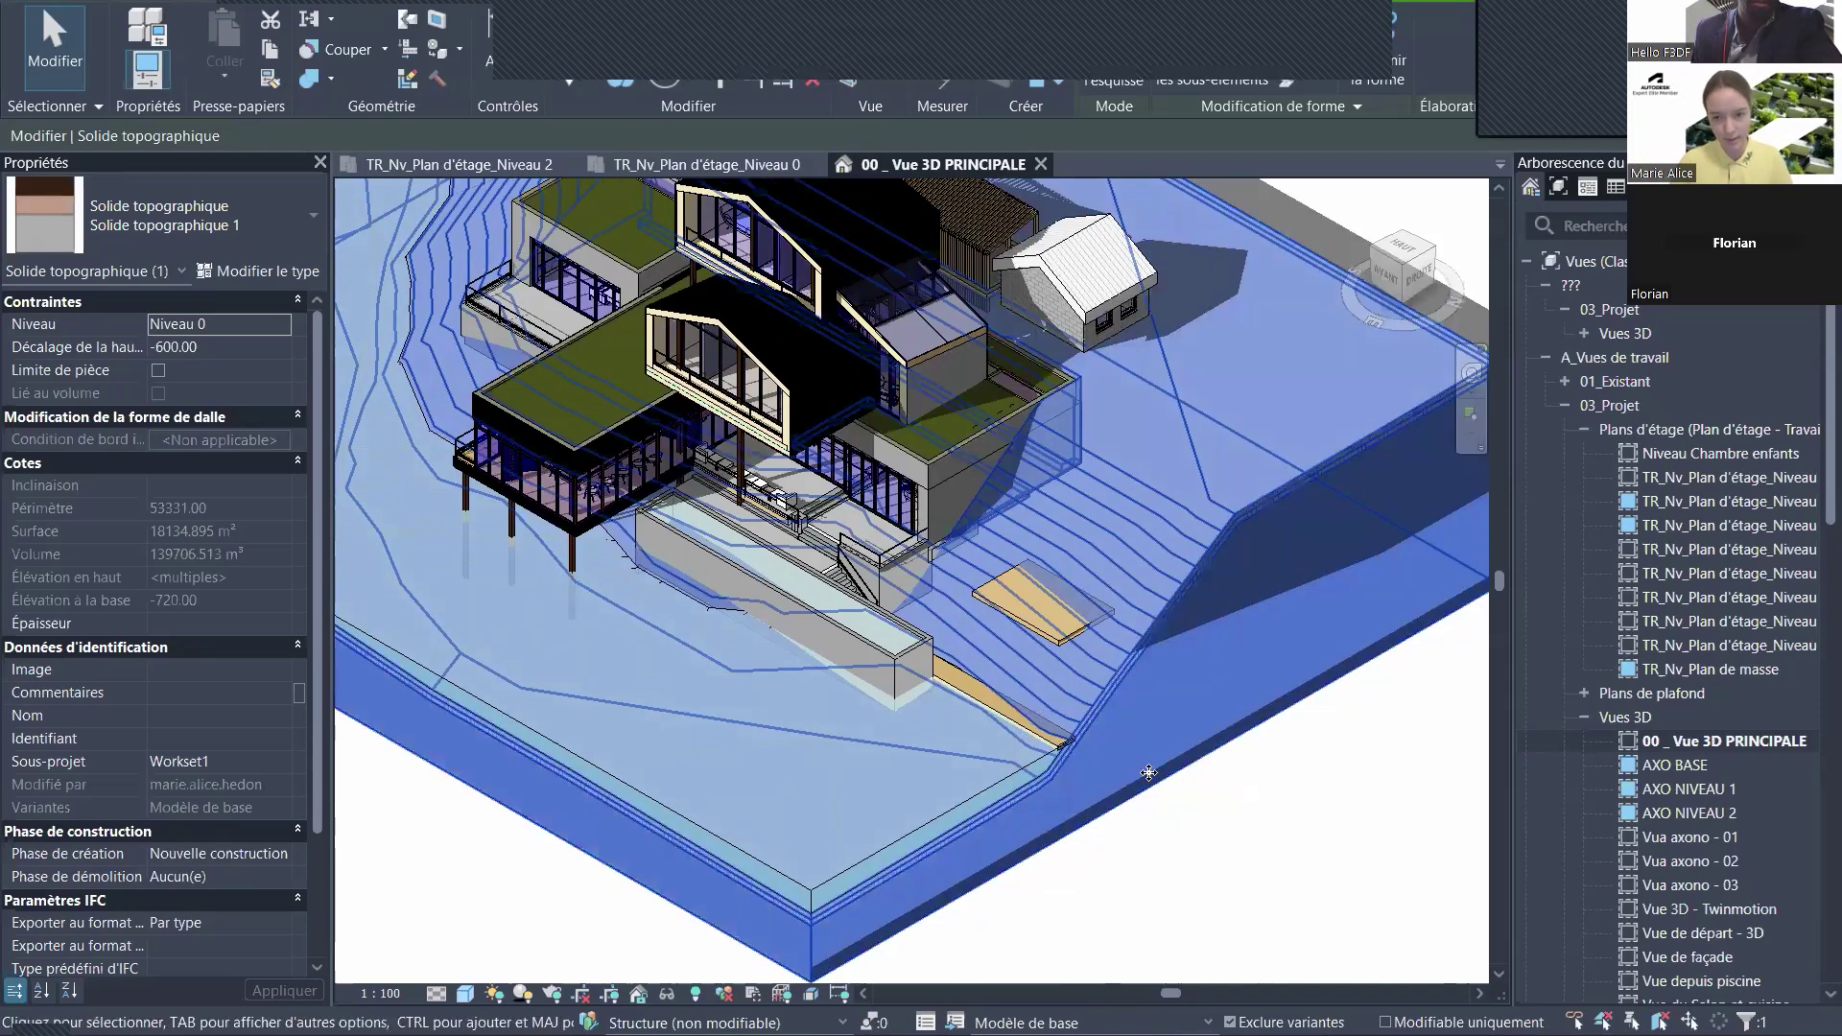
scroll(1137, 777, "up", 1)
scroll(913, 458, "up", 1)
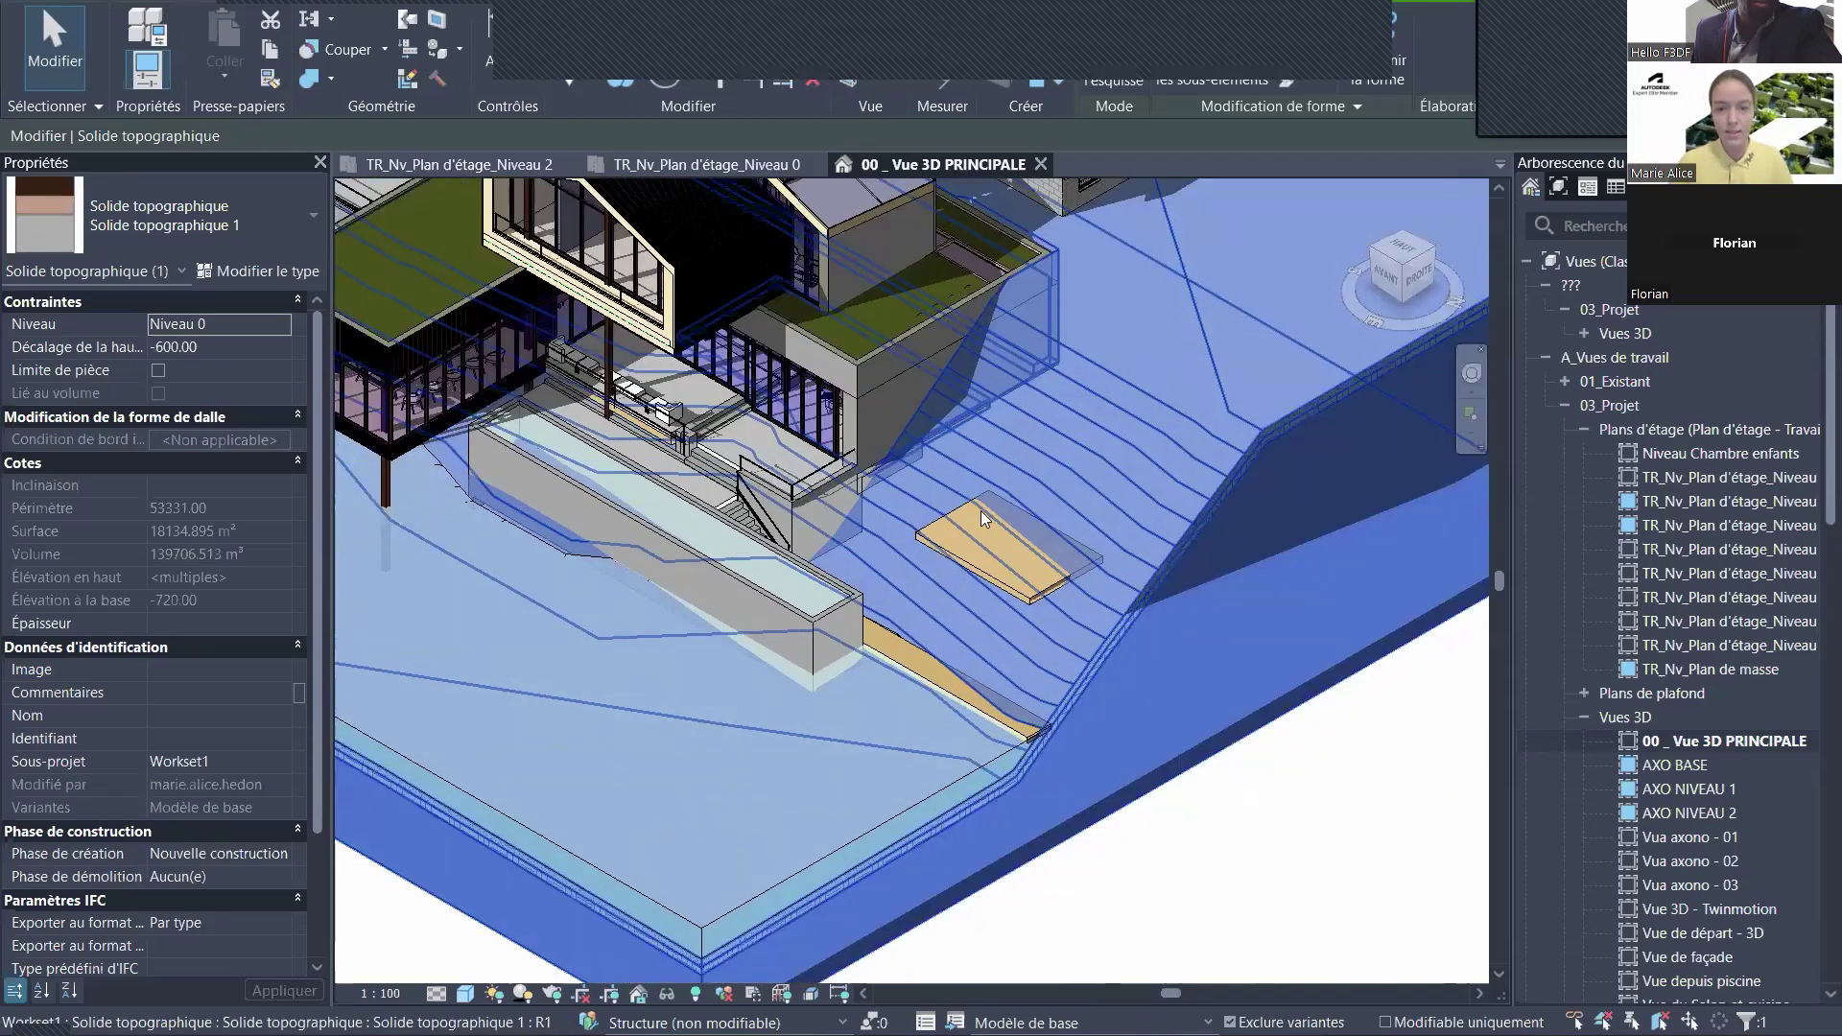
scroll(952, 503, "up", 1)
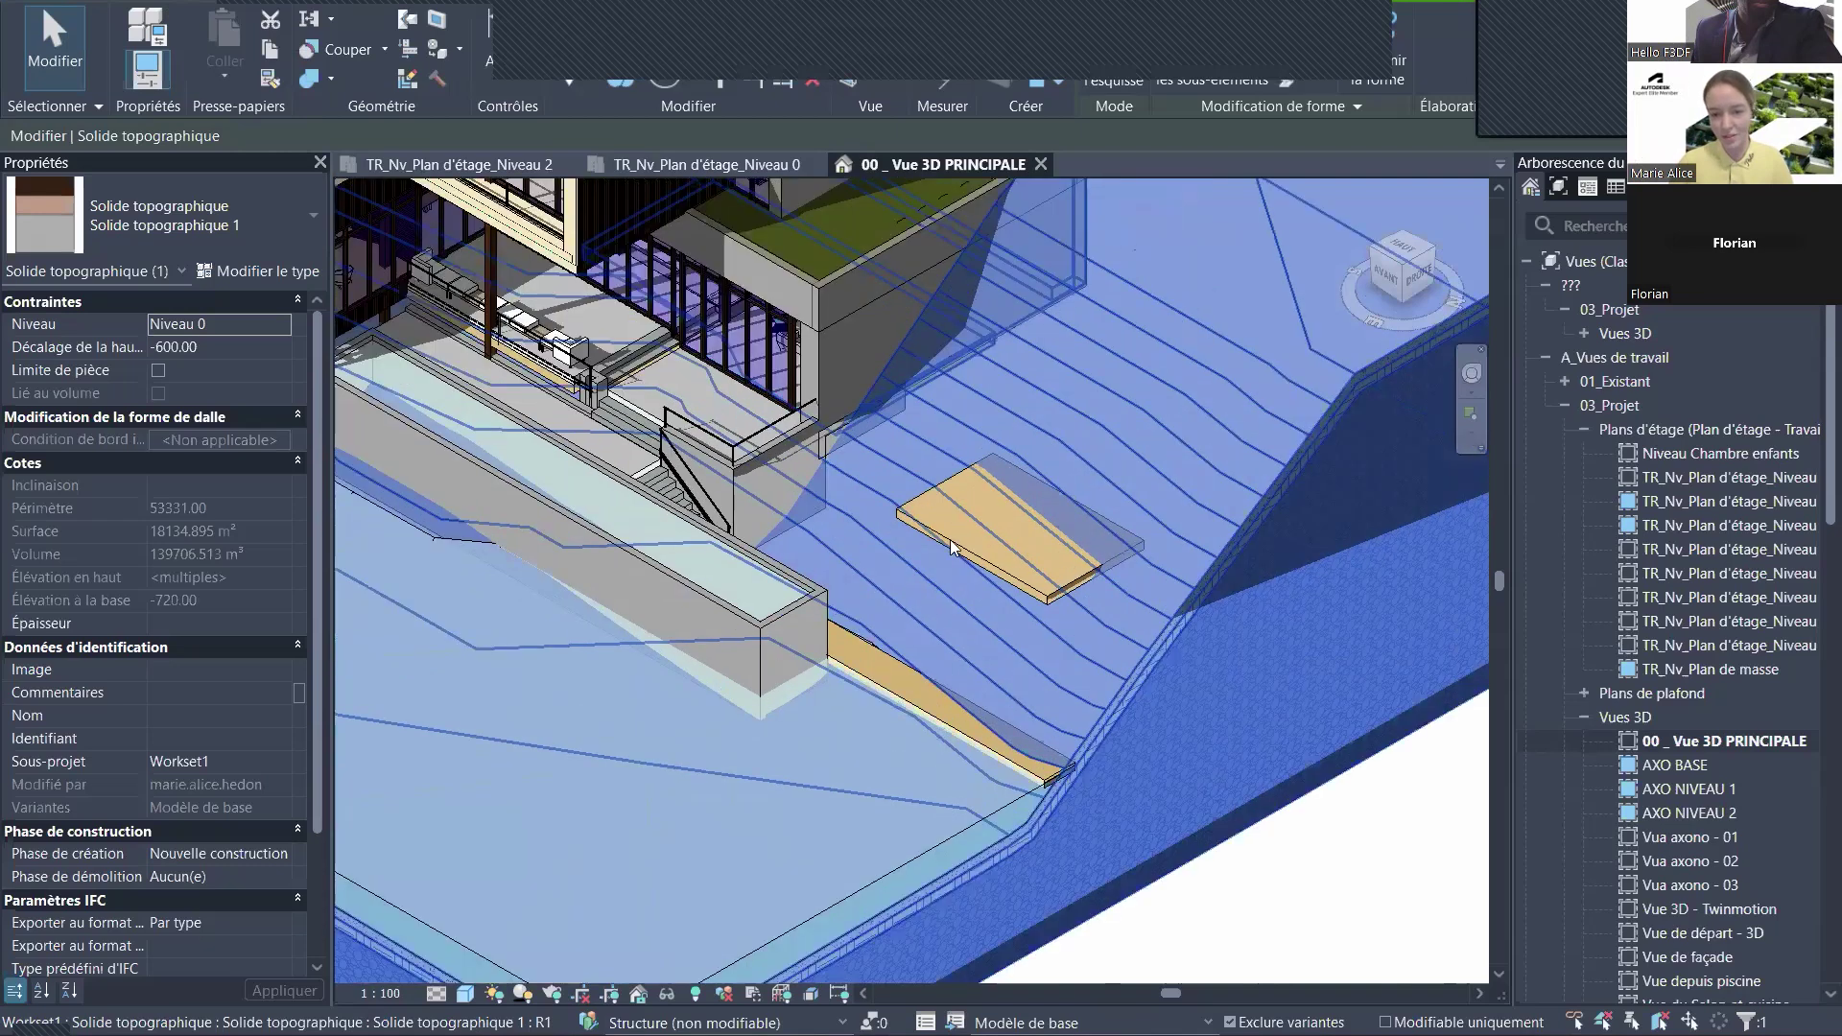
left_click(1044, 596)
key("Escape")
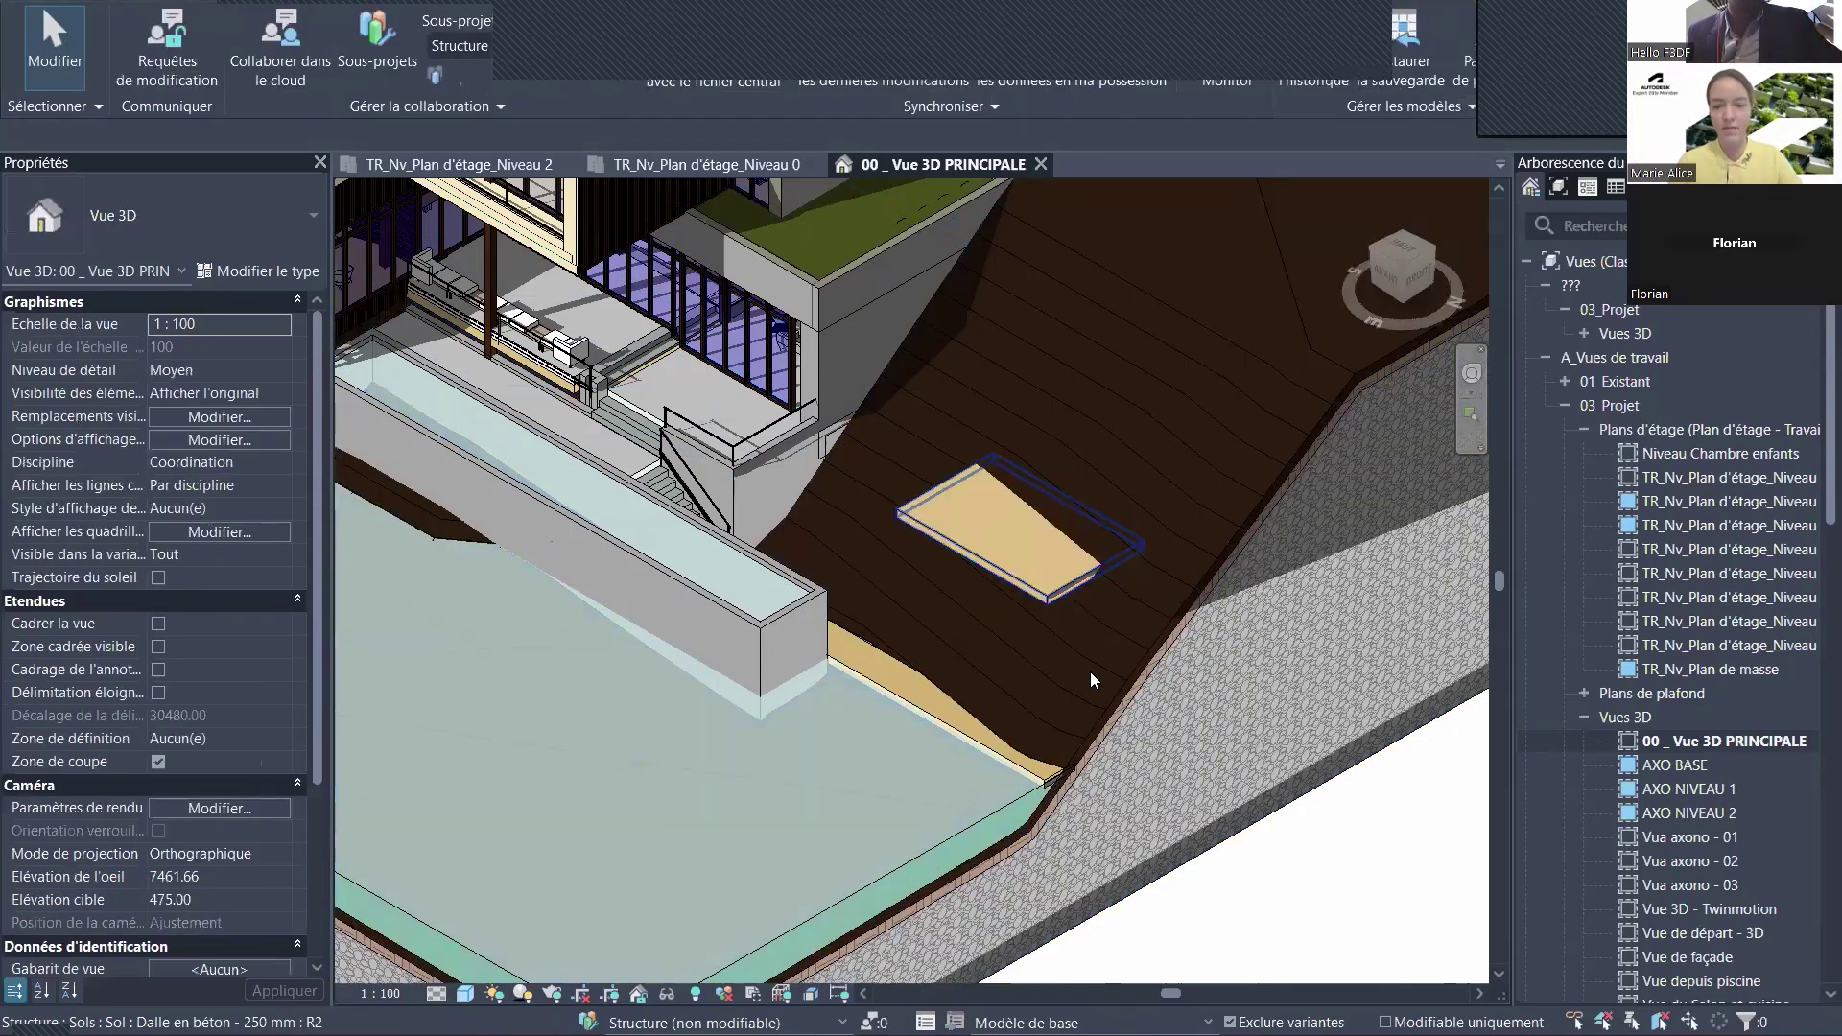
left_click(1182, 595)
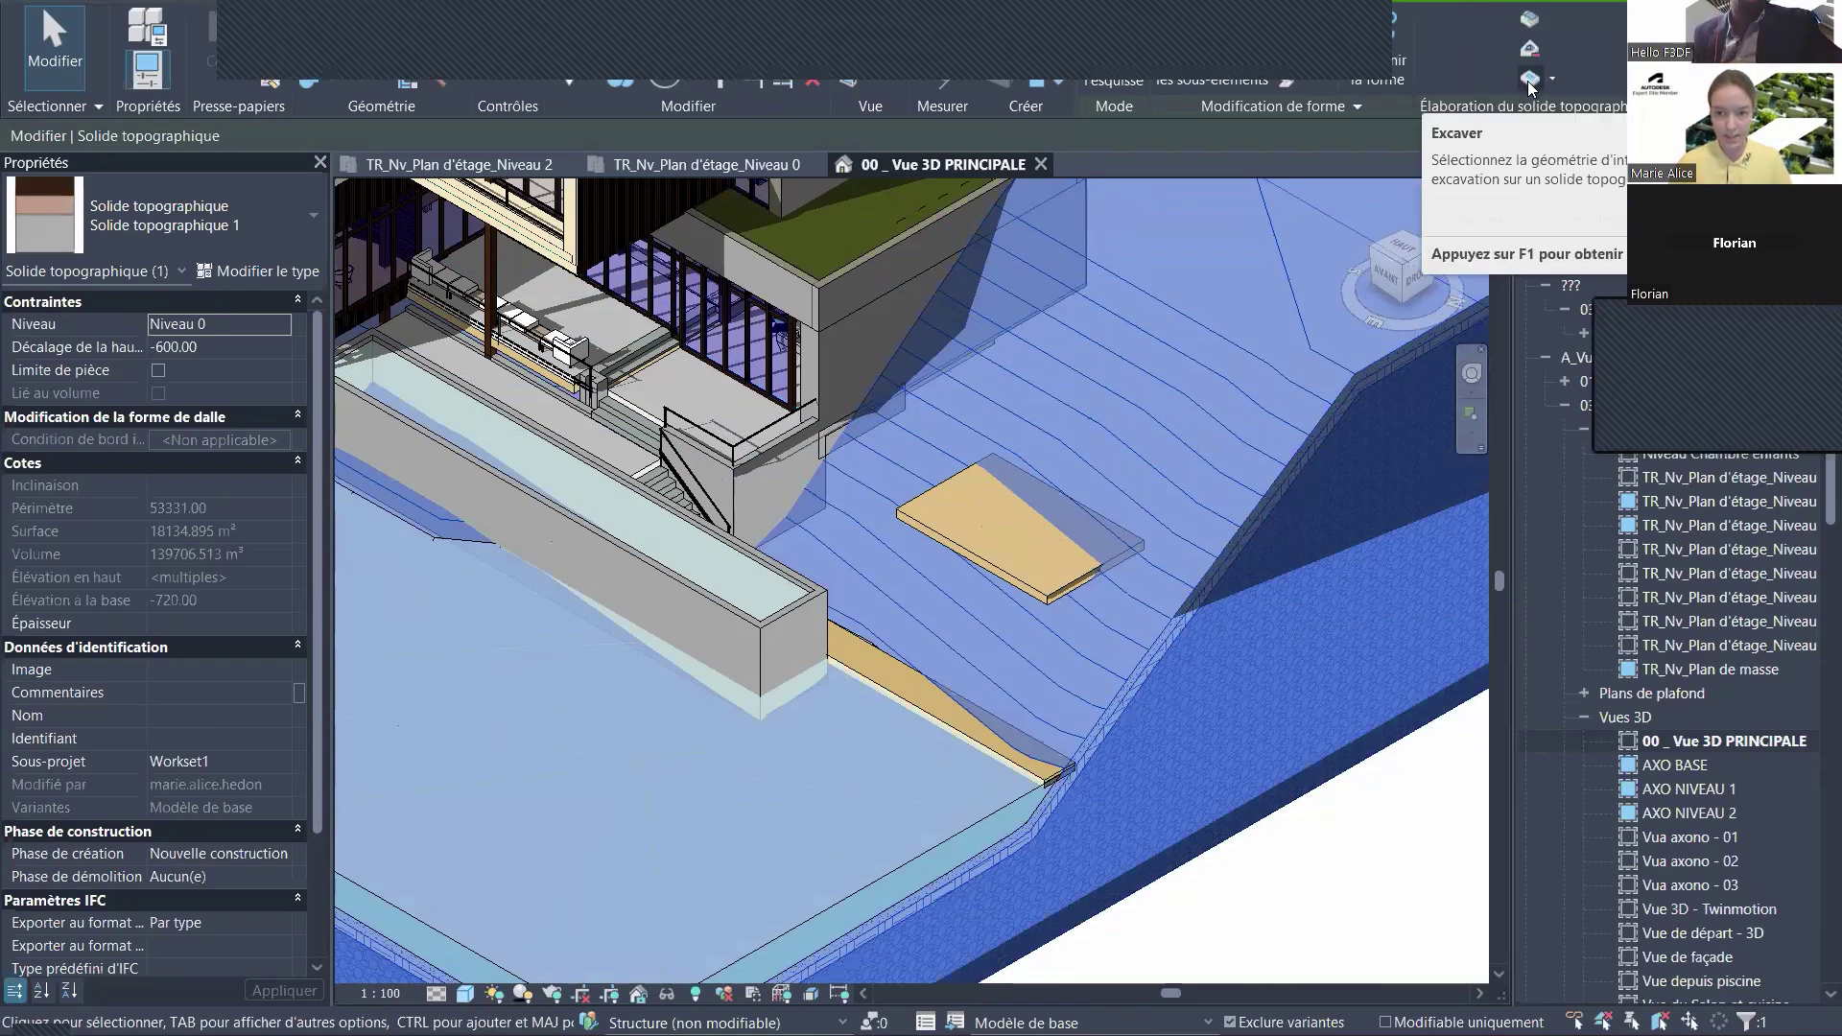
left_click(1528, 81)
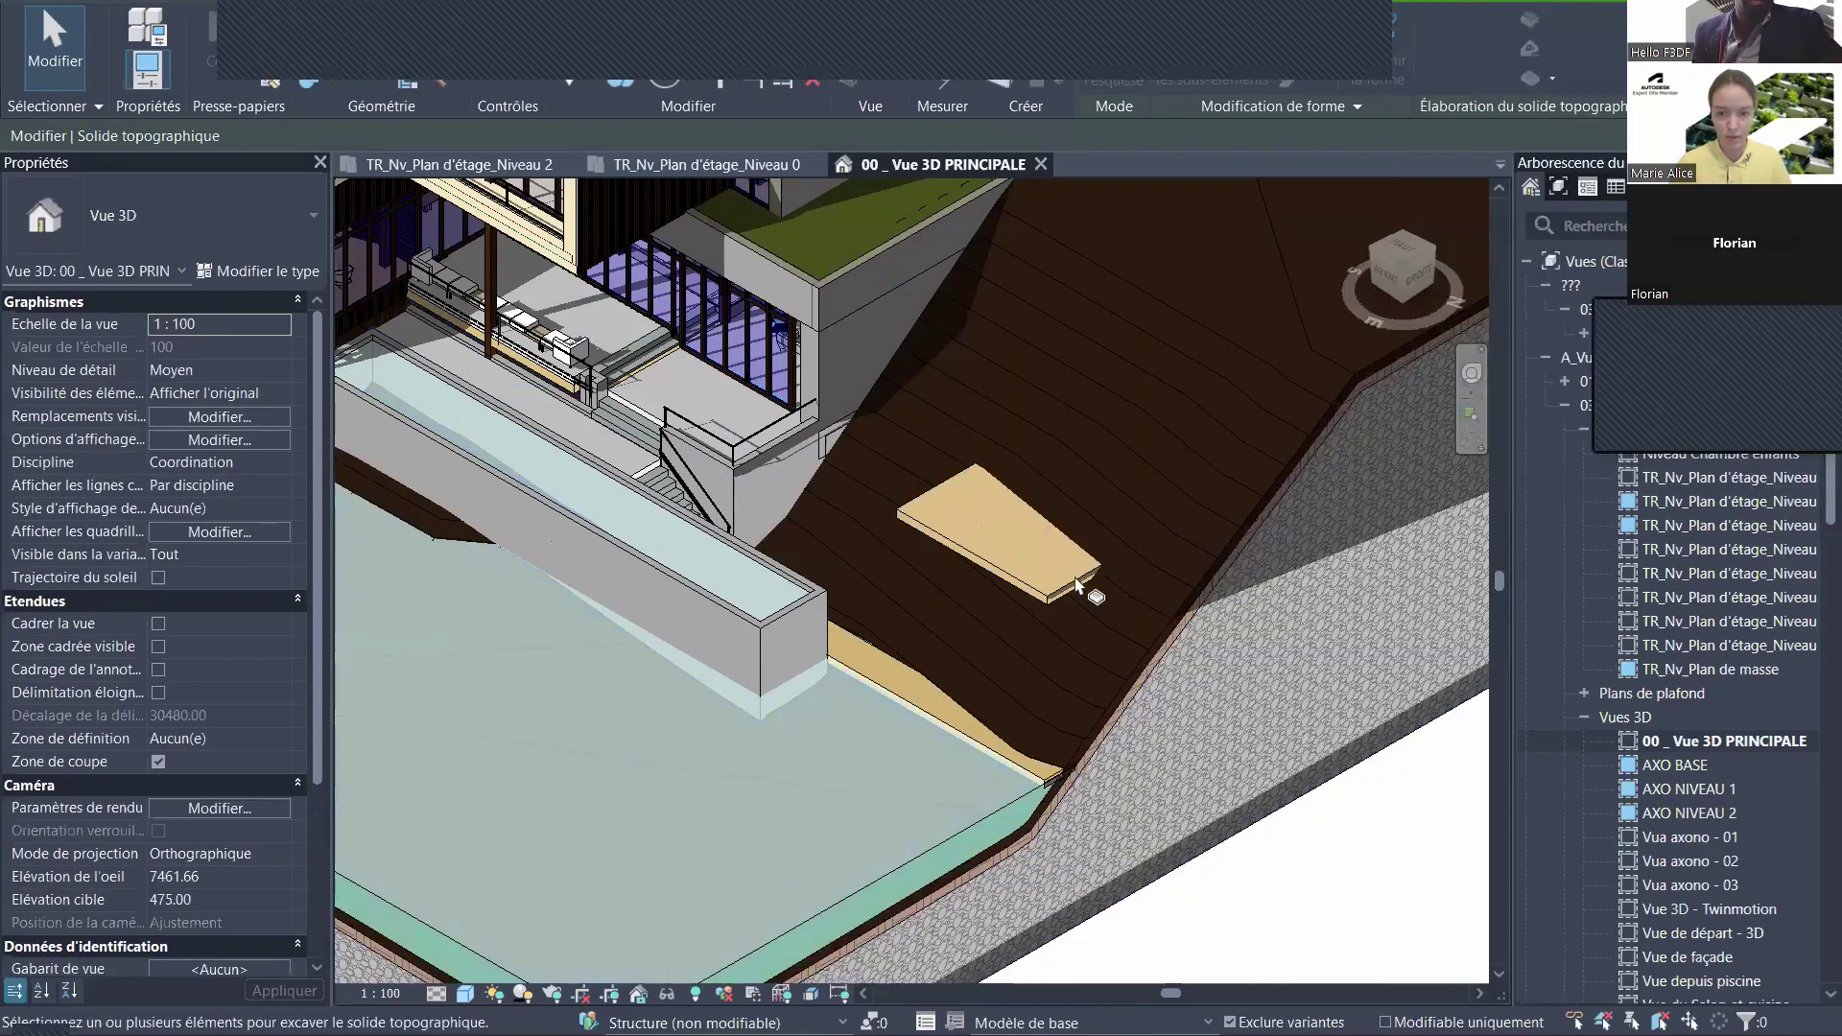
left_click(1046, 598)
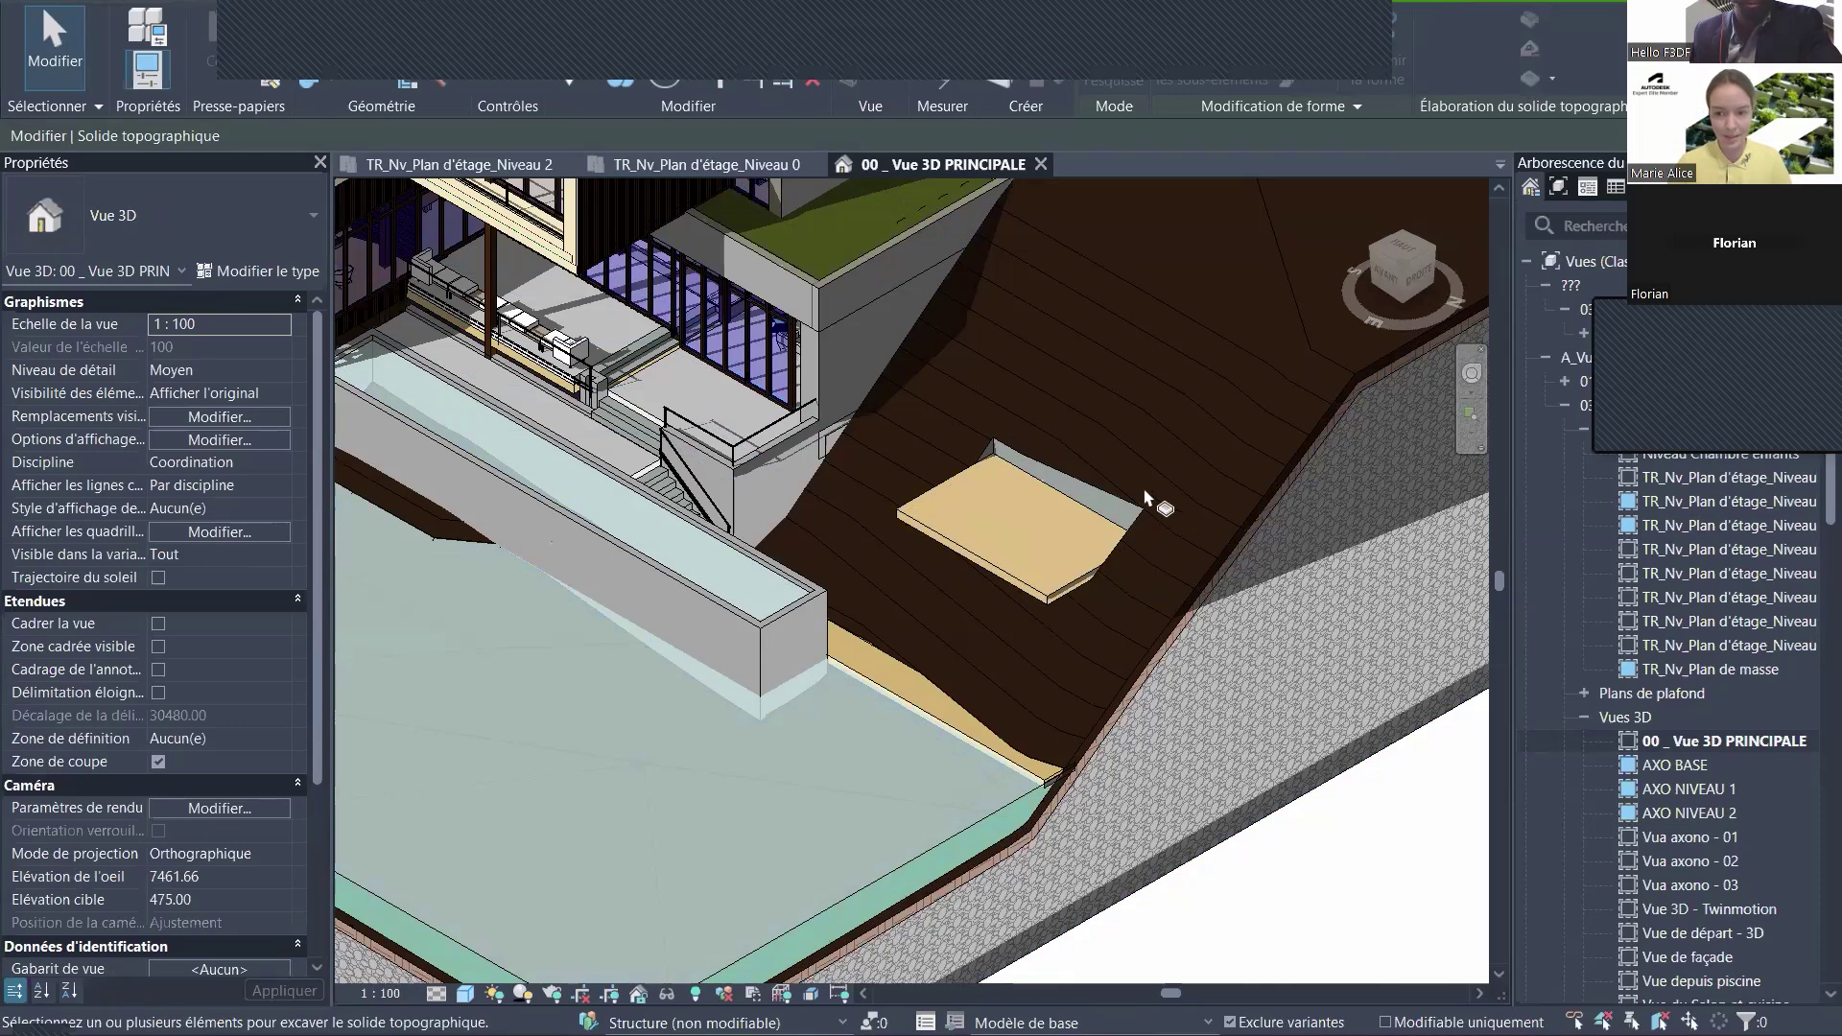
left_click(54, 44)
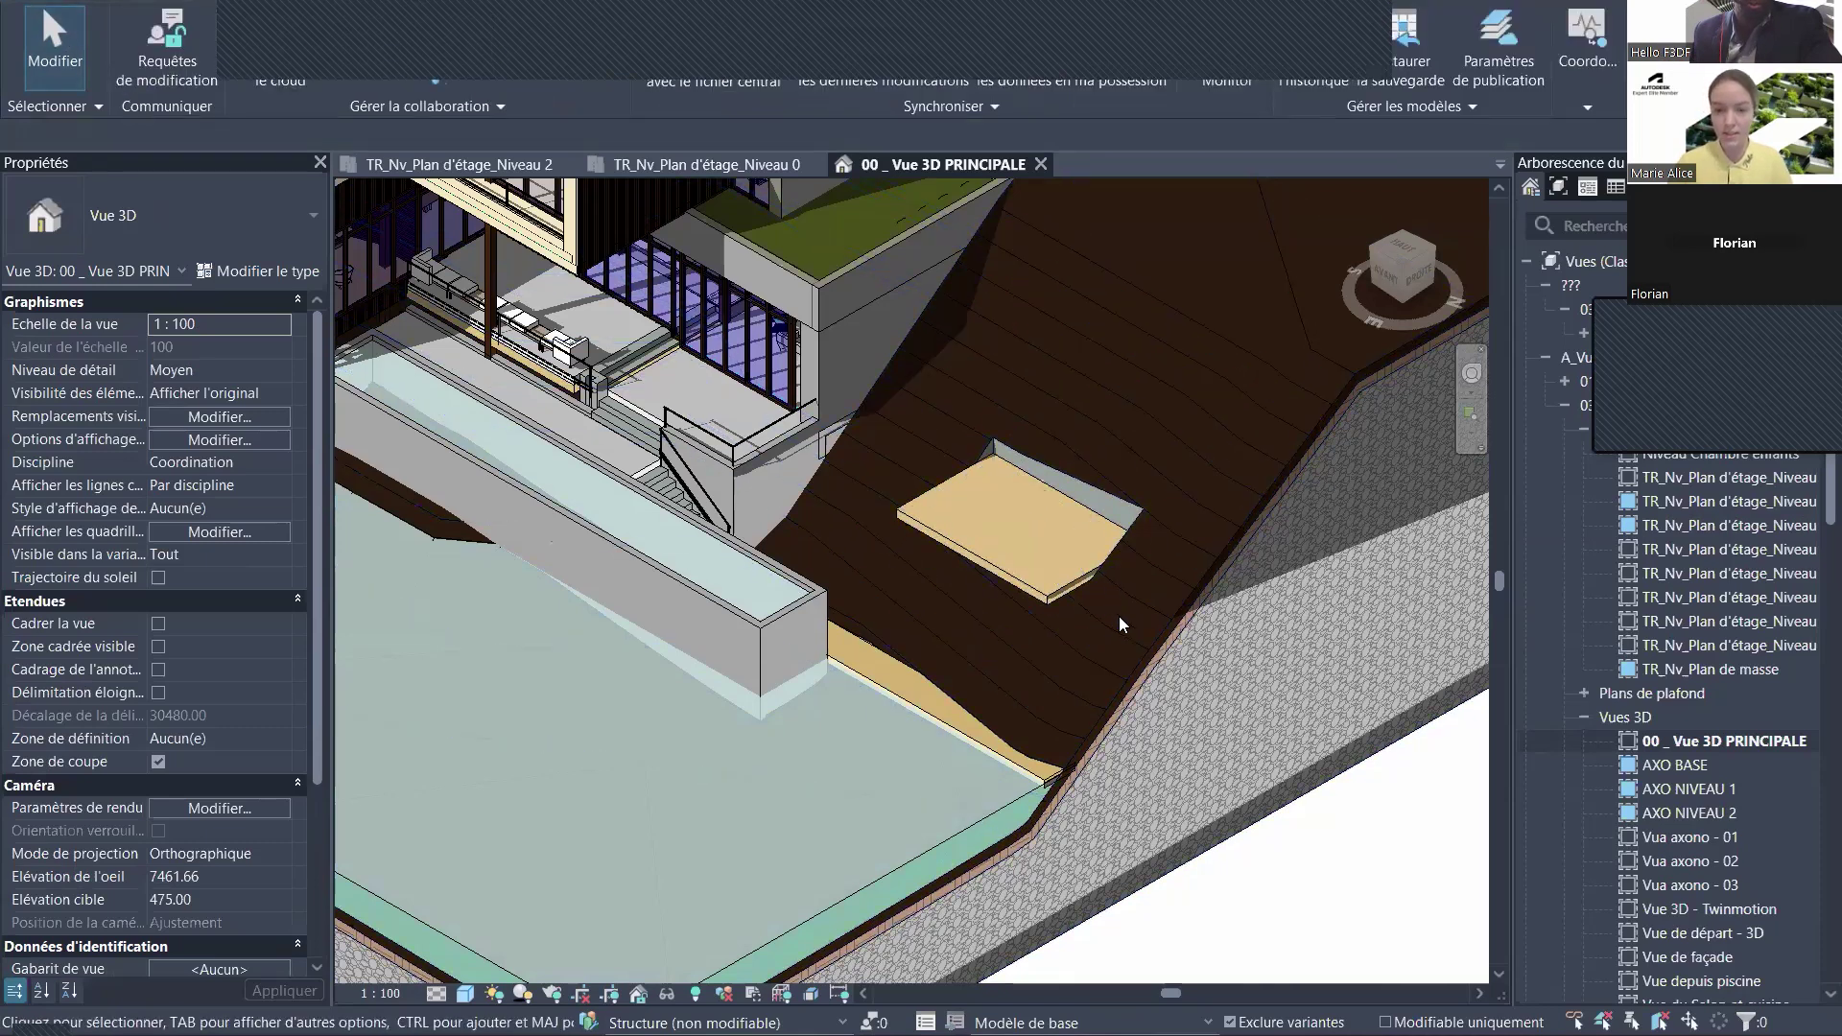
left_click(1150, 662)
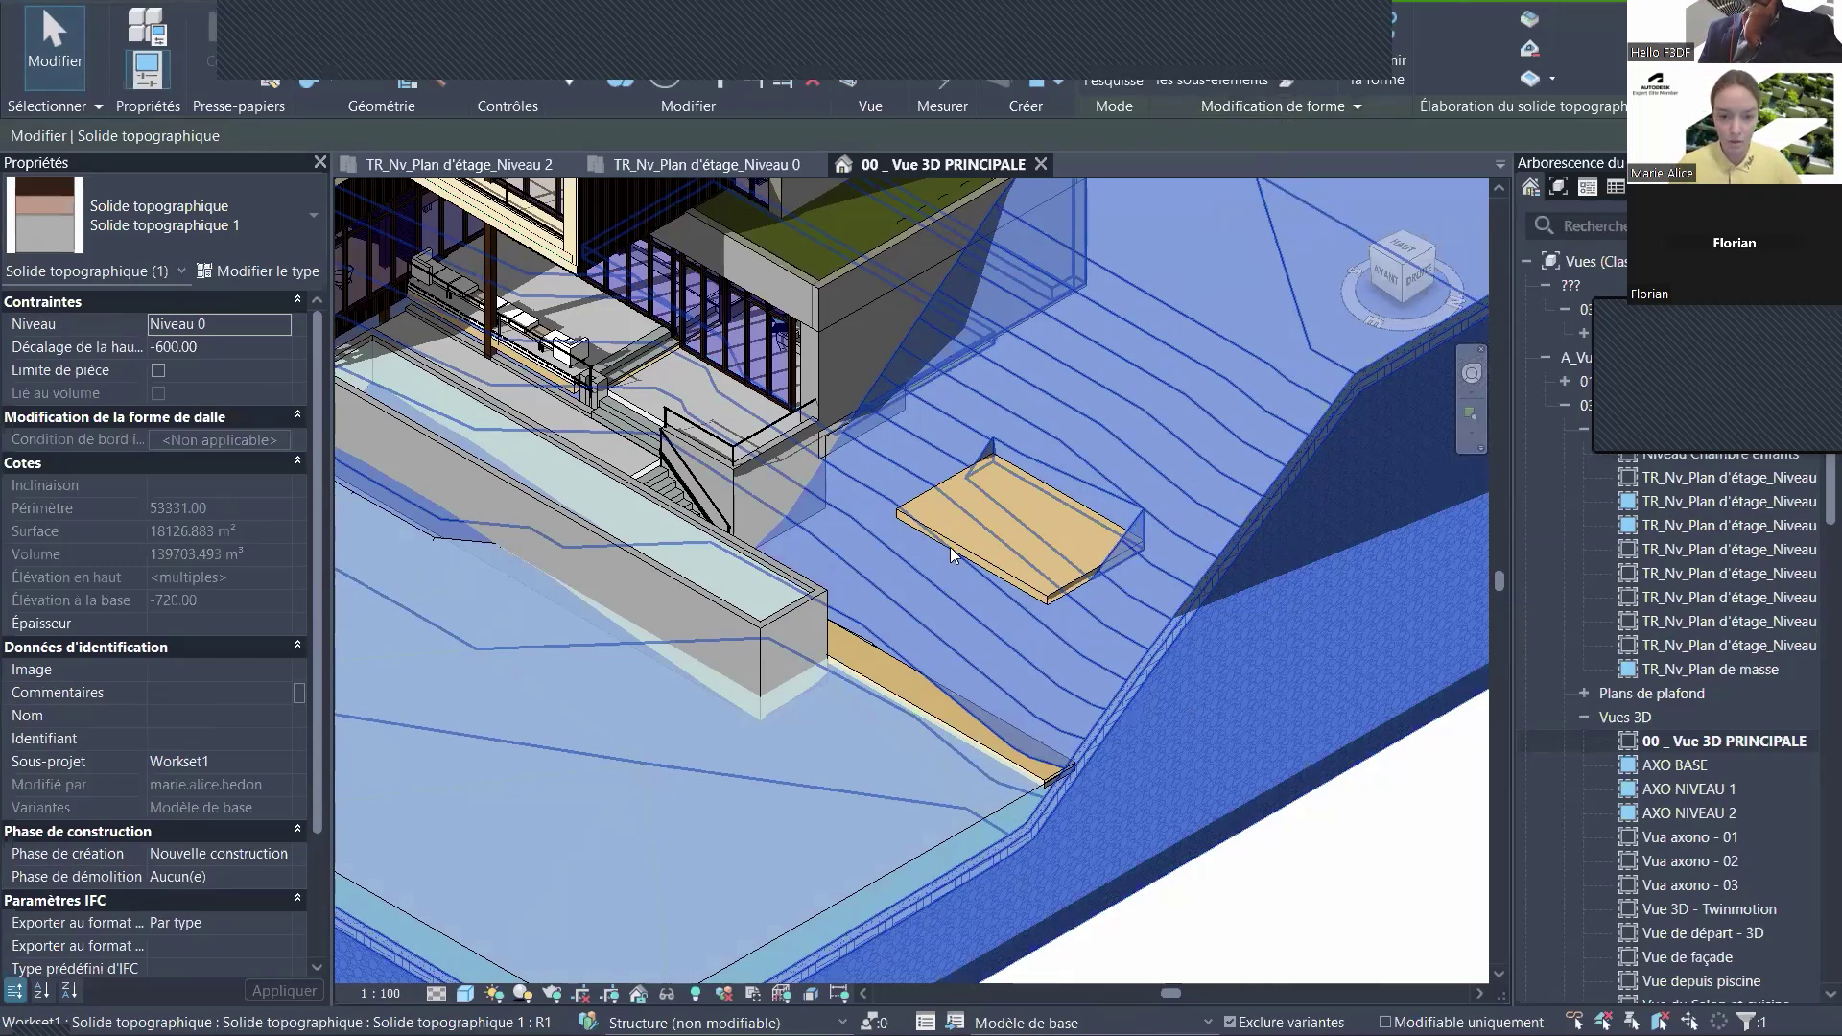
scroll(1041, 628, "up", 3)
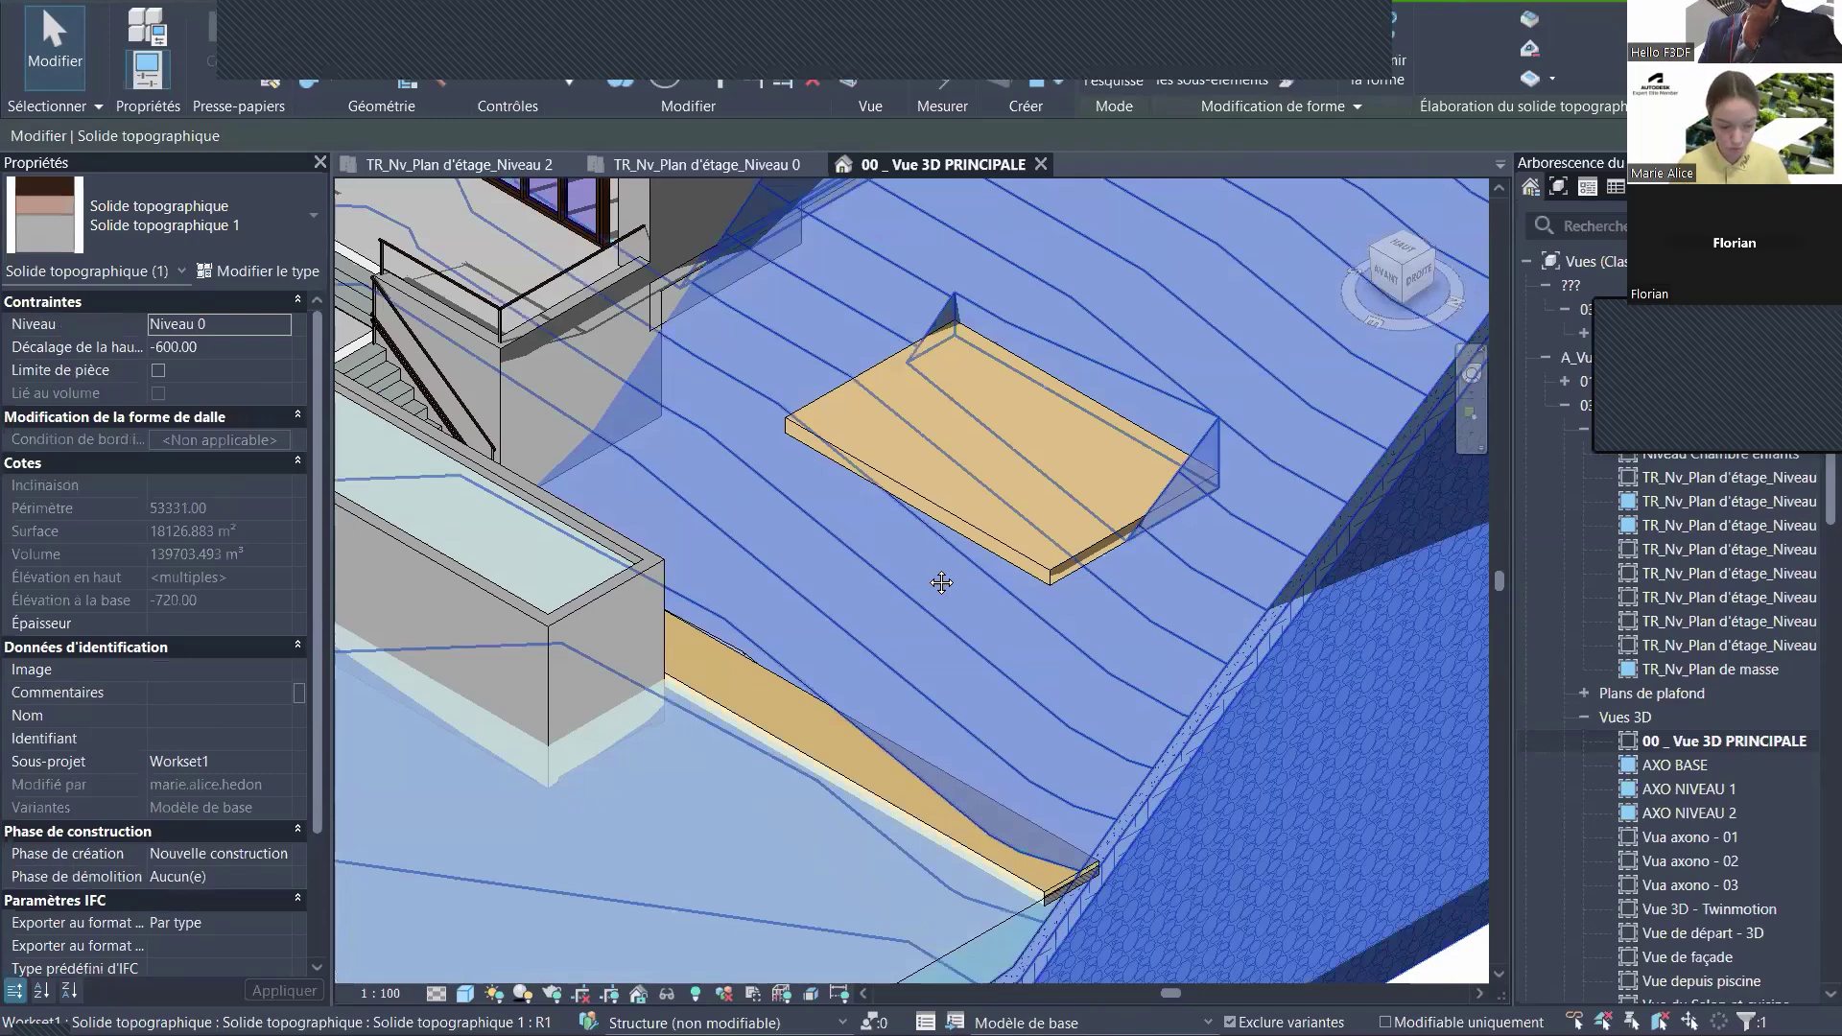
left_click(971, 538)
mouse_move(1172, 636)
middle_mouse_down("shift")
mouse_move(1135, 611)
mouse_move(1061, 433)
mouse_move(1098, 398)
mouse_move(1155, 401)
mouse_move(1085, 411)
mouse_move(1119, 518)
mouse_move(1070, 449)
mouse_move(1068, 400)
mouse_move(1111, 496)
mouse_move(1239, 587)
mouse_move(1221, 674)
mouse_move(1170, 522)
mouse_move(1181, 499)
middle_mouse_up("shift")
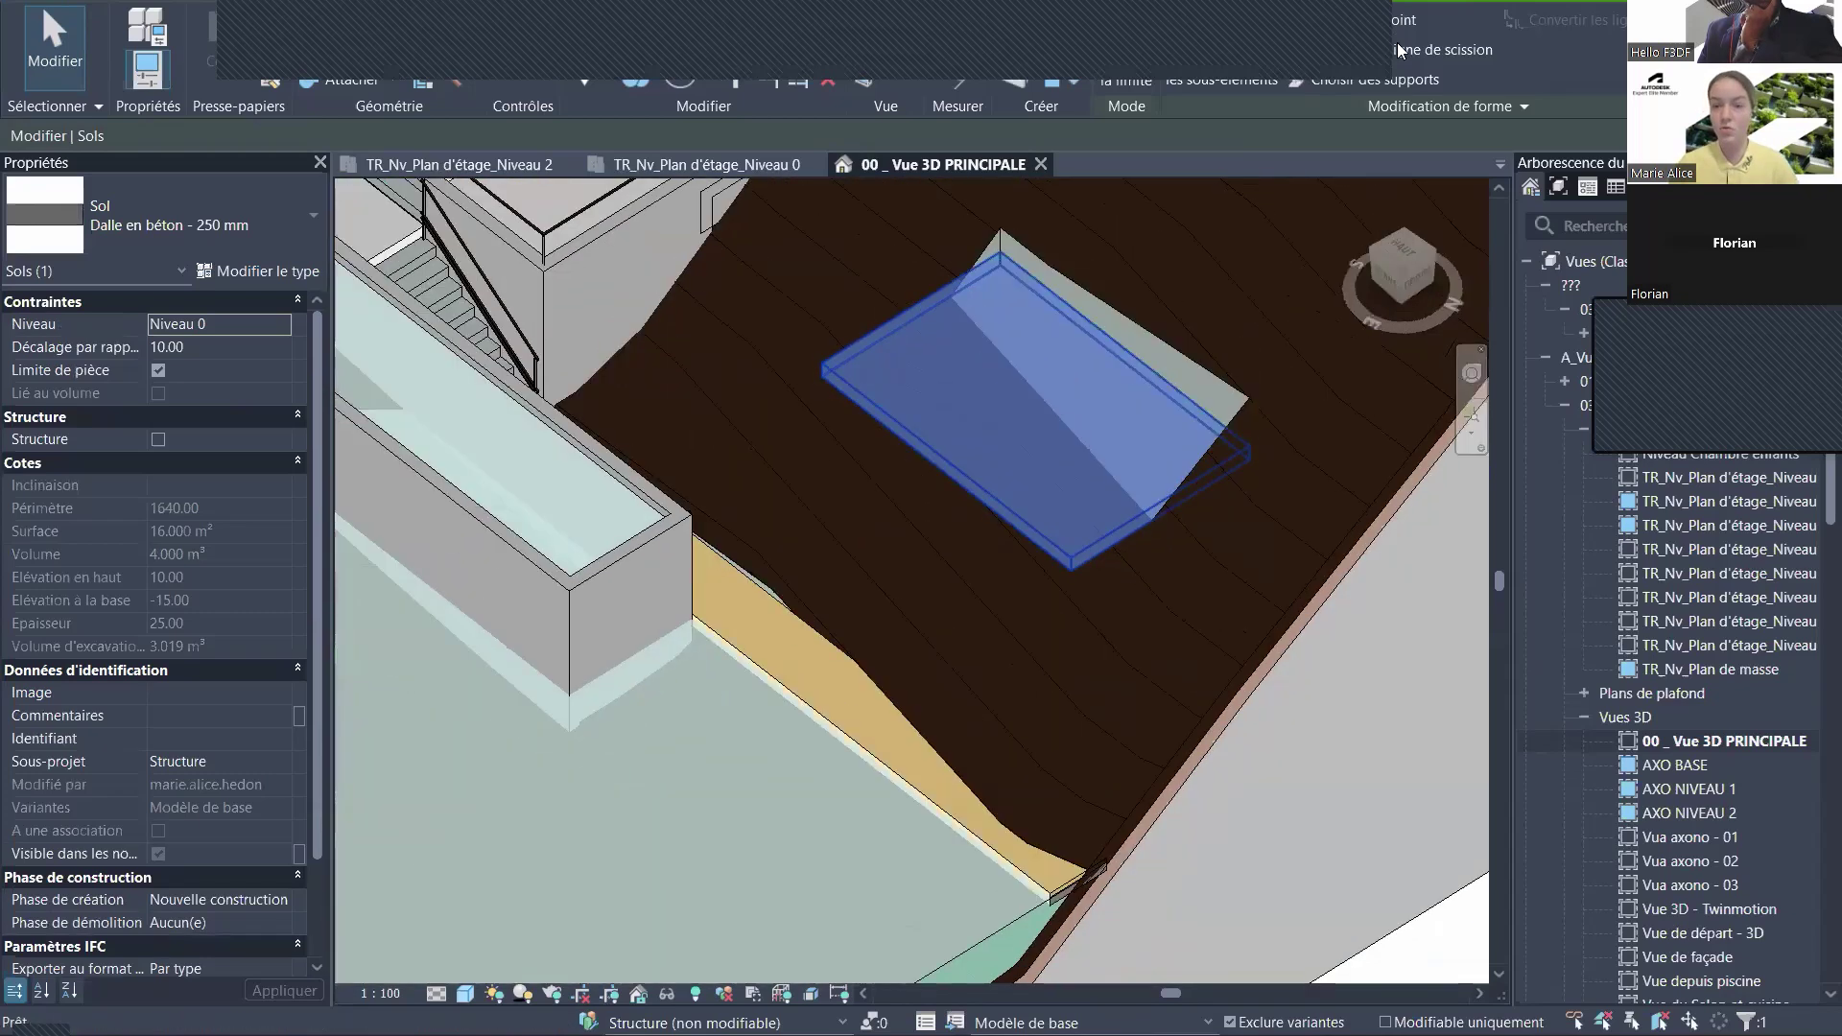
left_click(1306, 23)
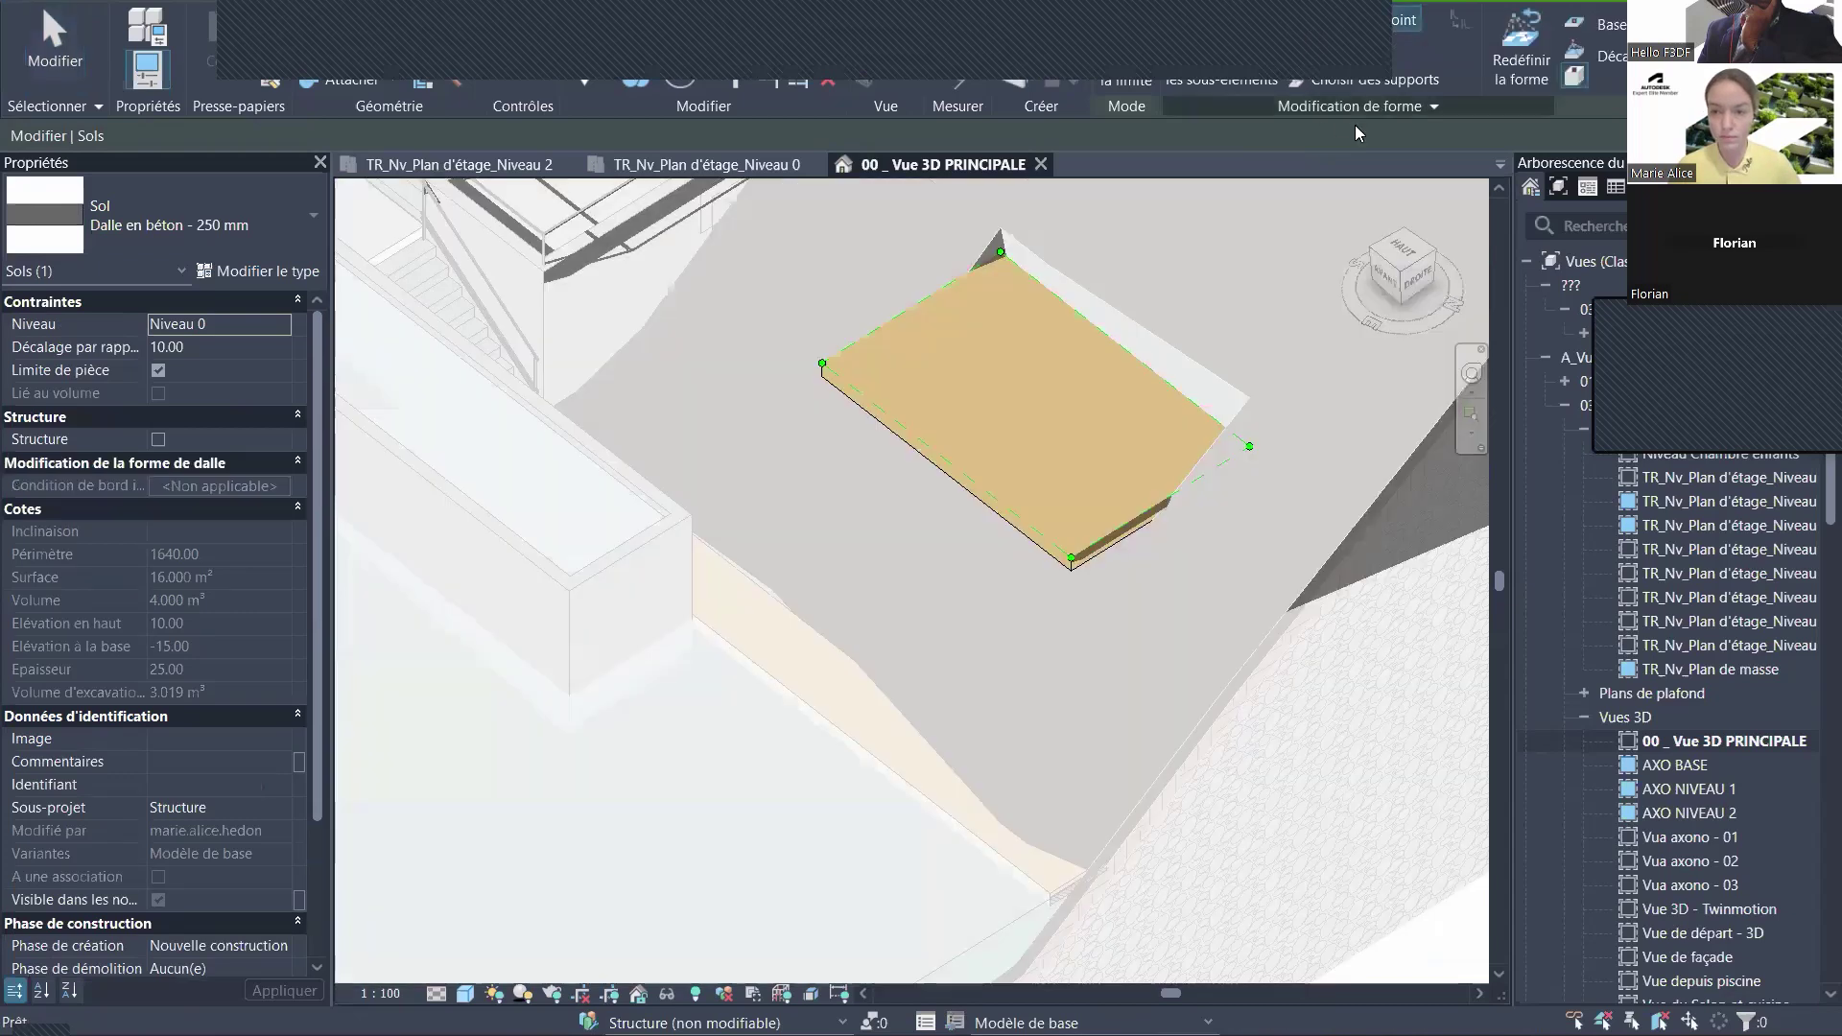
left_click(1576, 79)
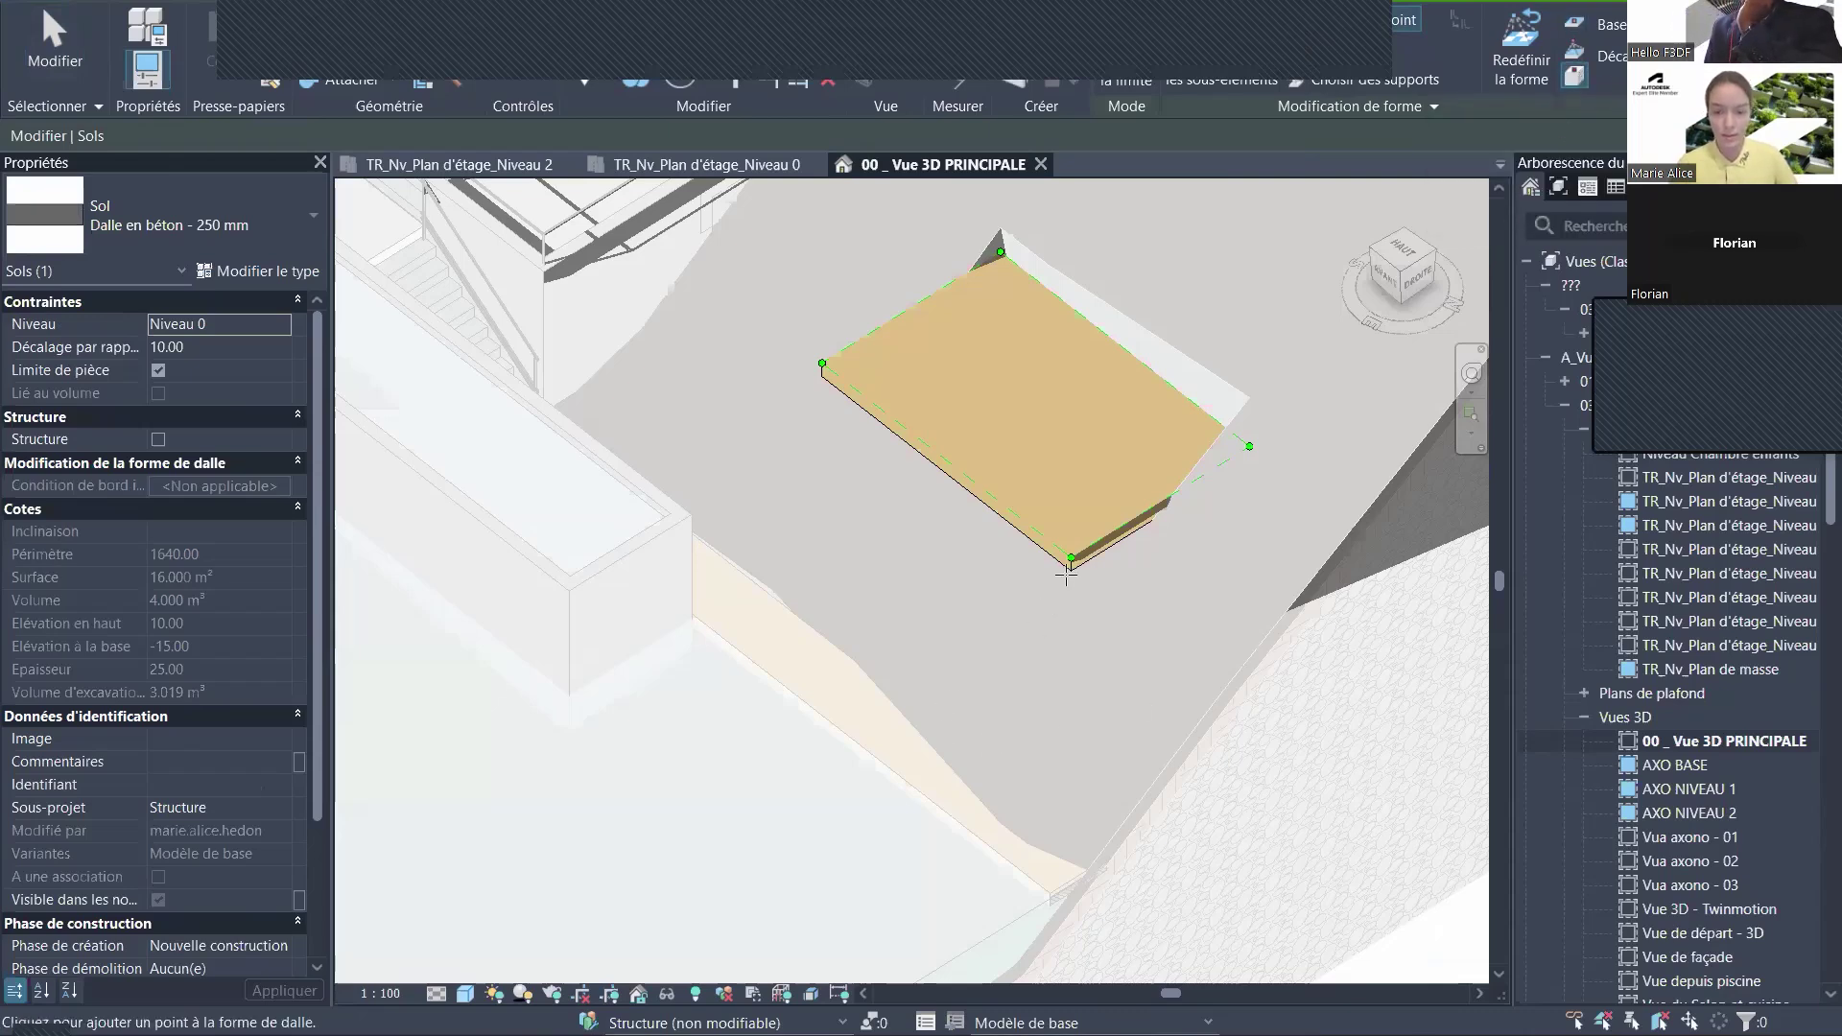
middle_click_drag(1084, 568, 960, 539)
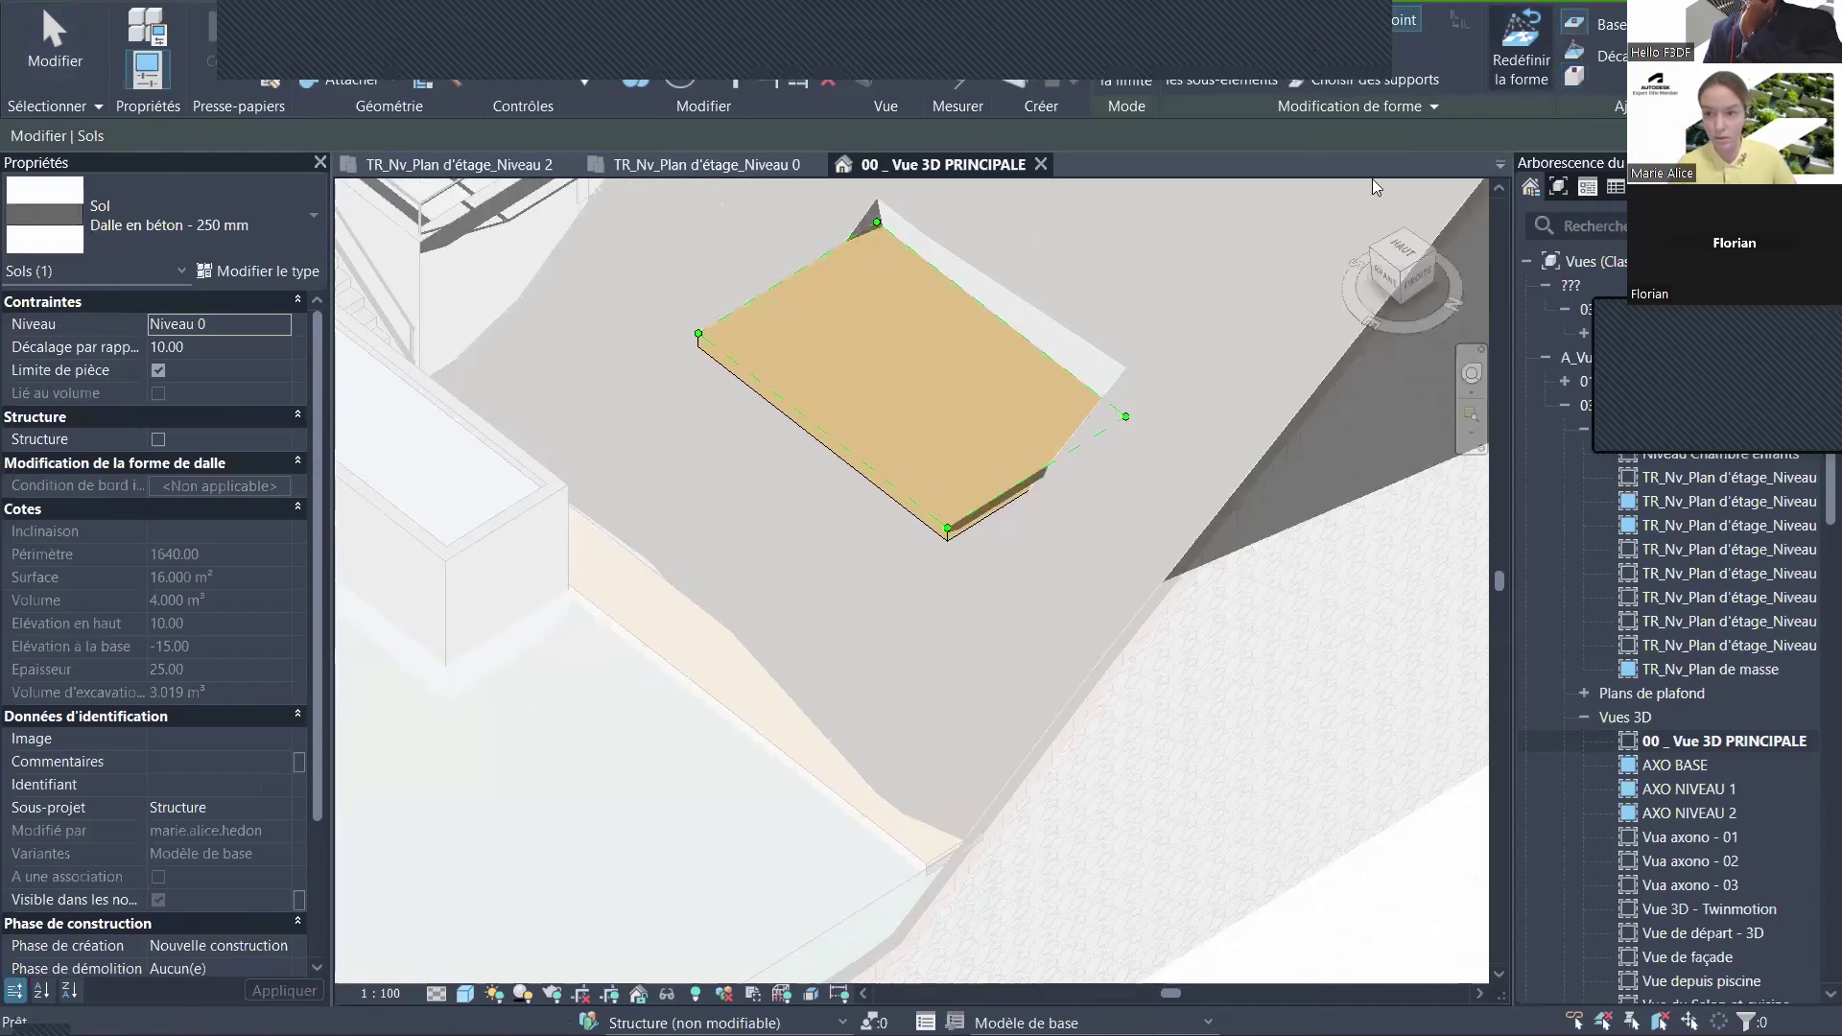
left_click(1575, 78)
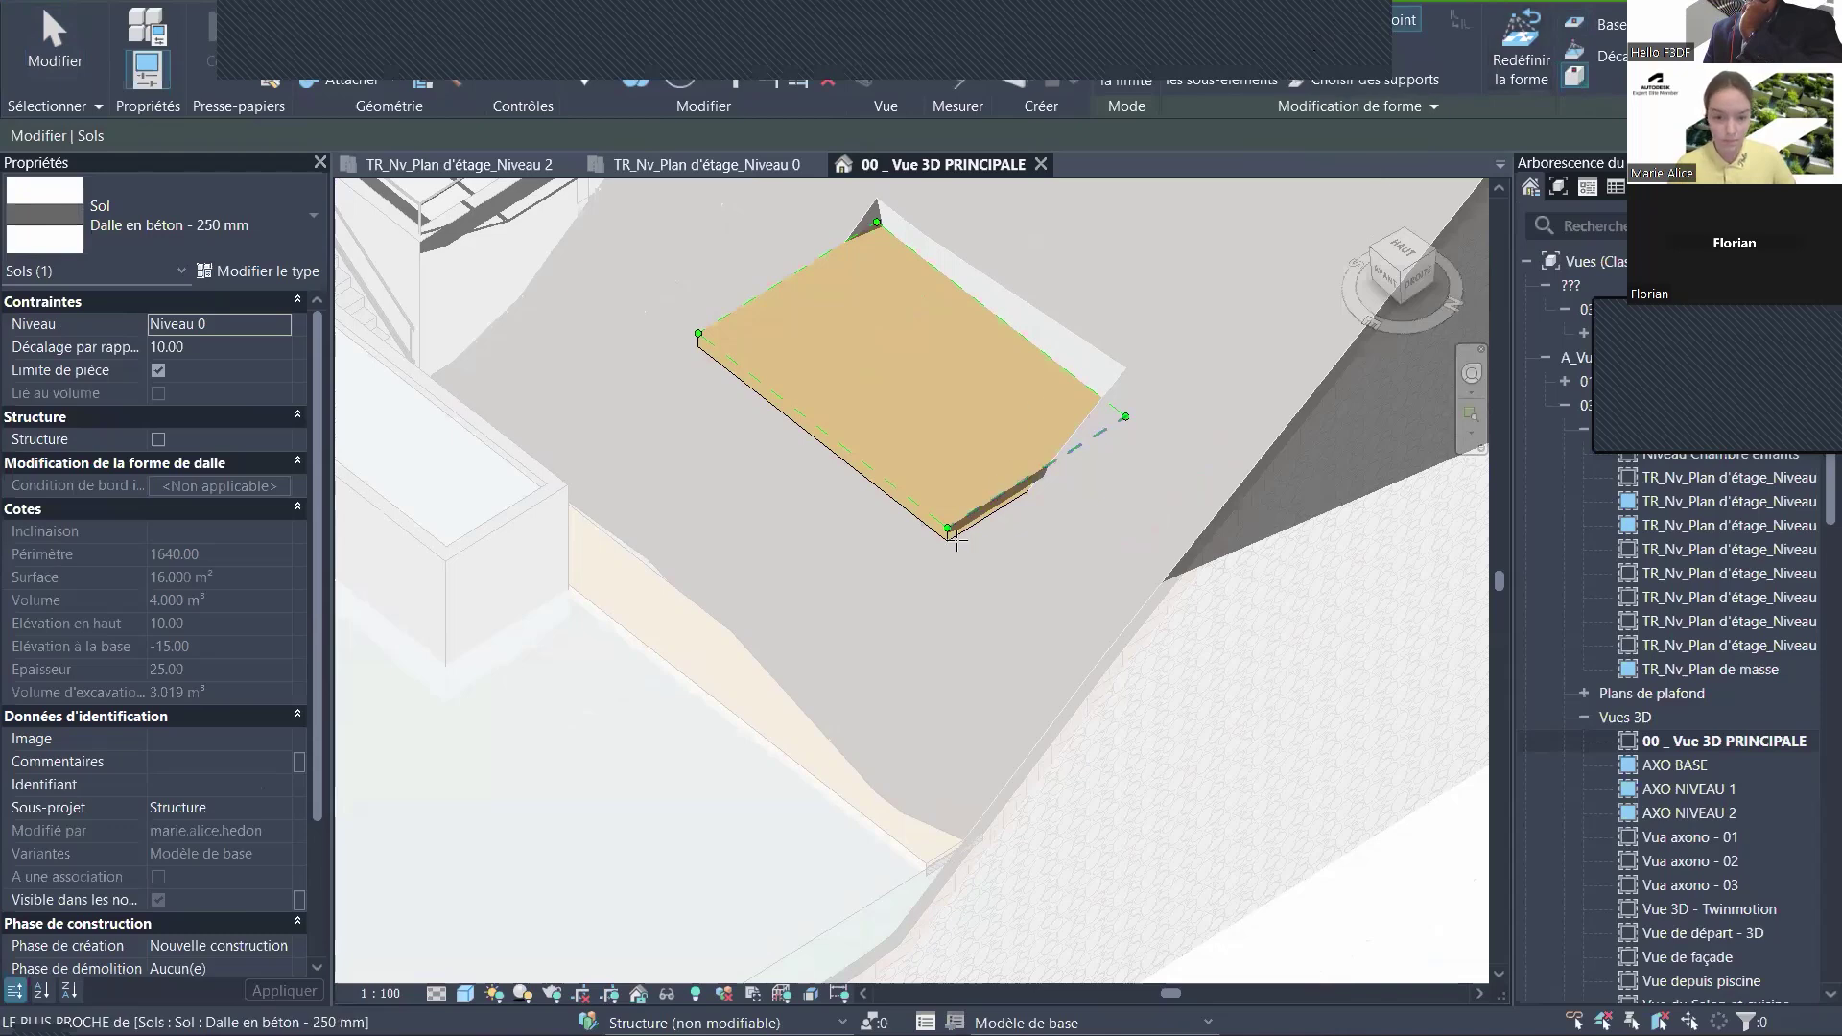
middle_click_drag(995, 613, 1077, 687)
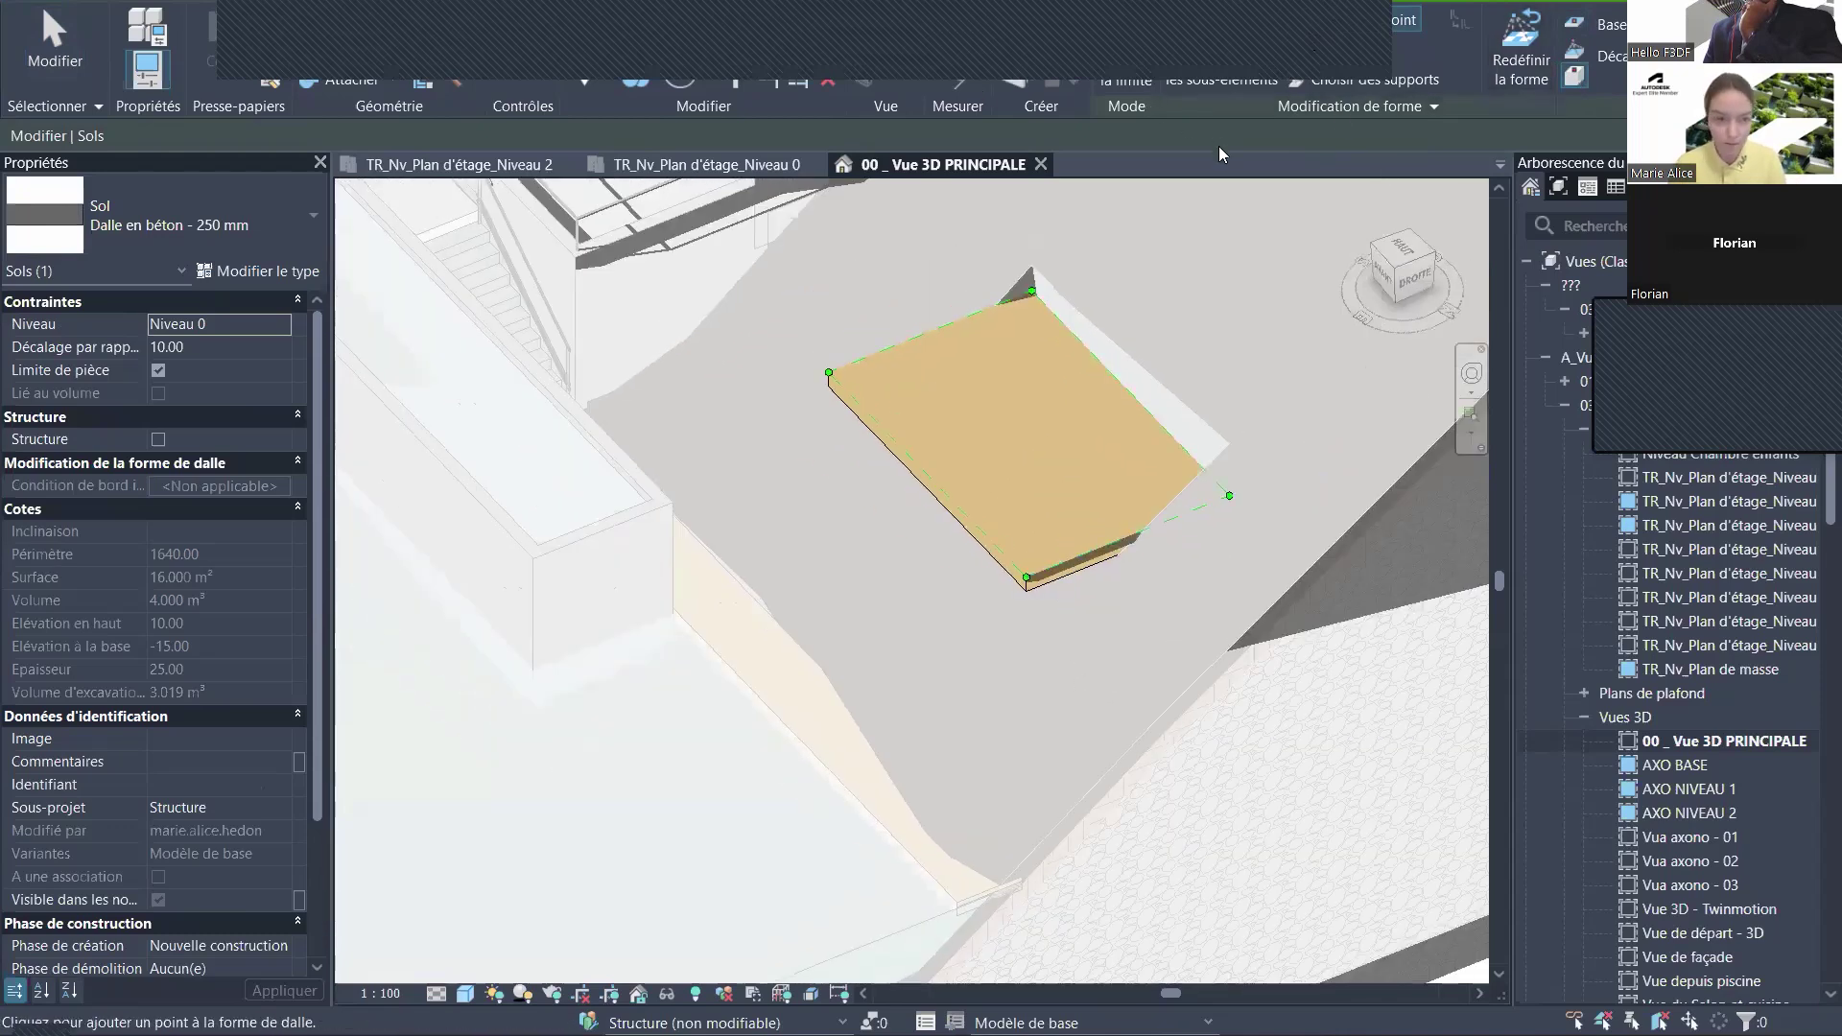
middle_click_drag(1275, 337, 1370, 368)
key("Escape")
middle_click_drag(1090, 535, 1084, 486)
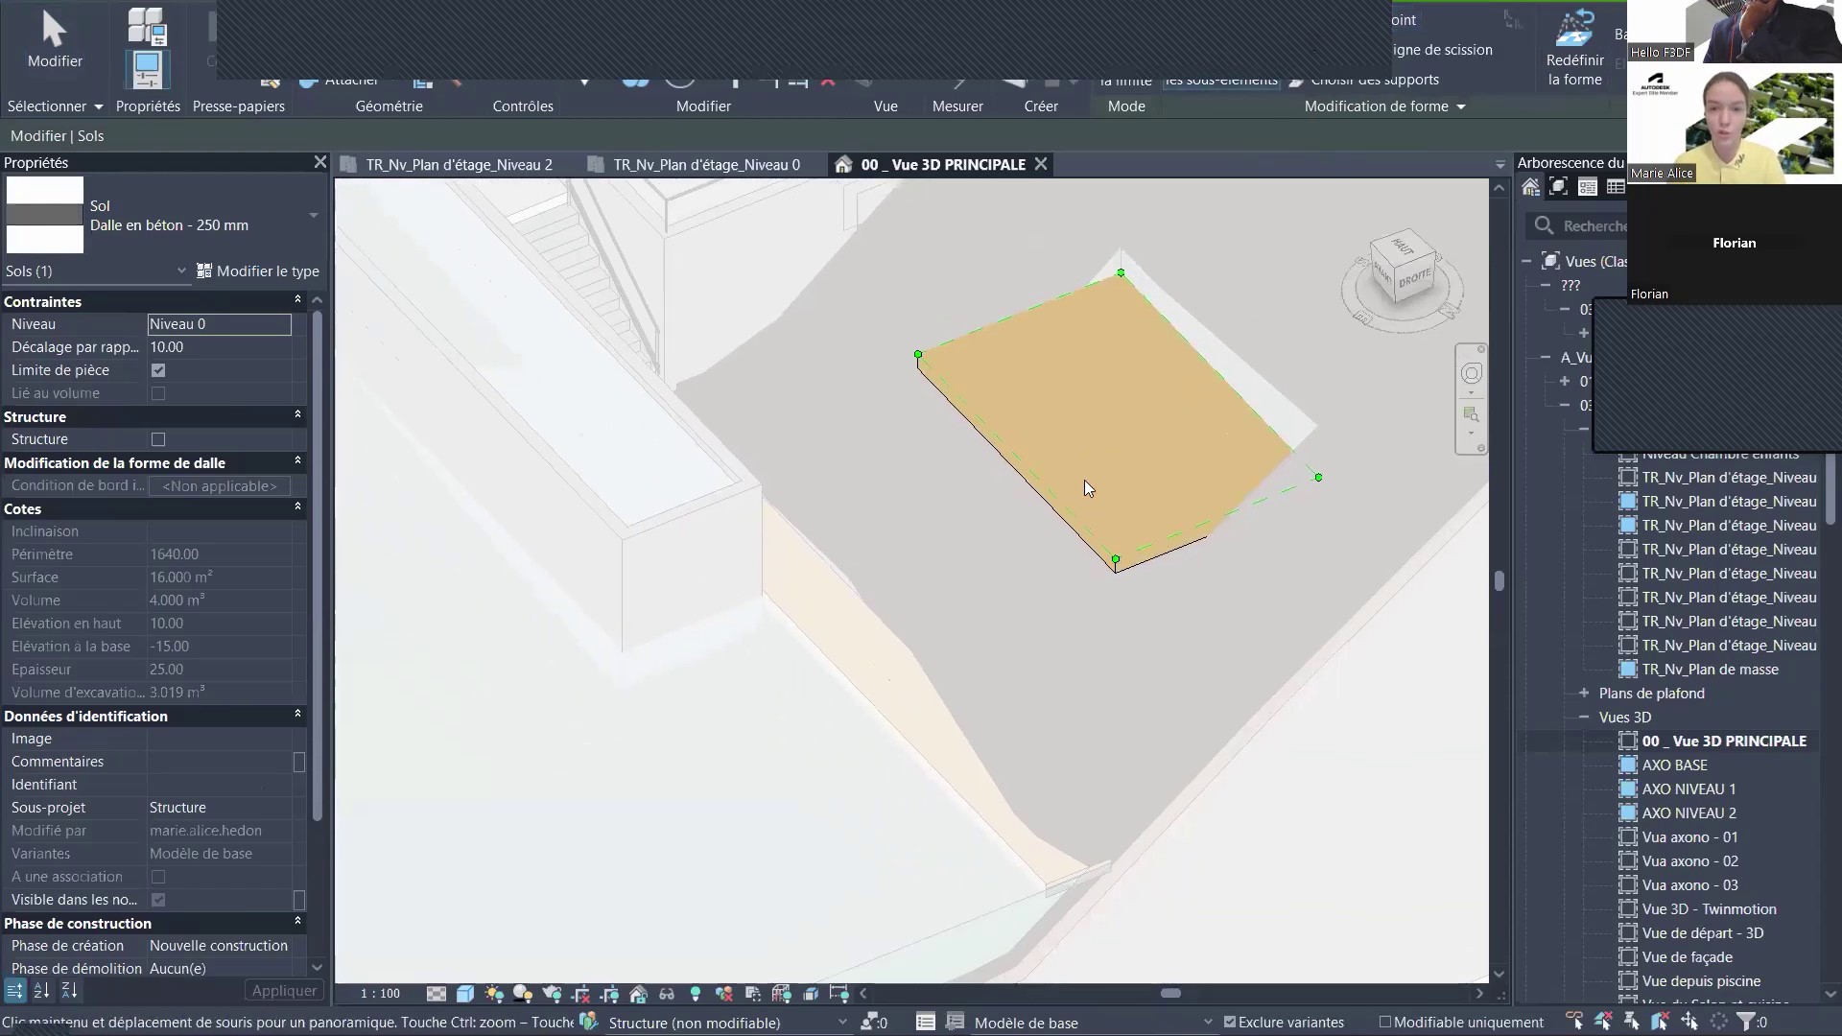
left_click(55, 50)
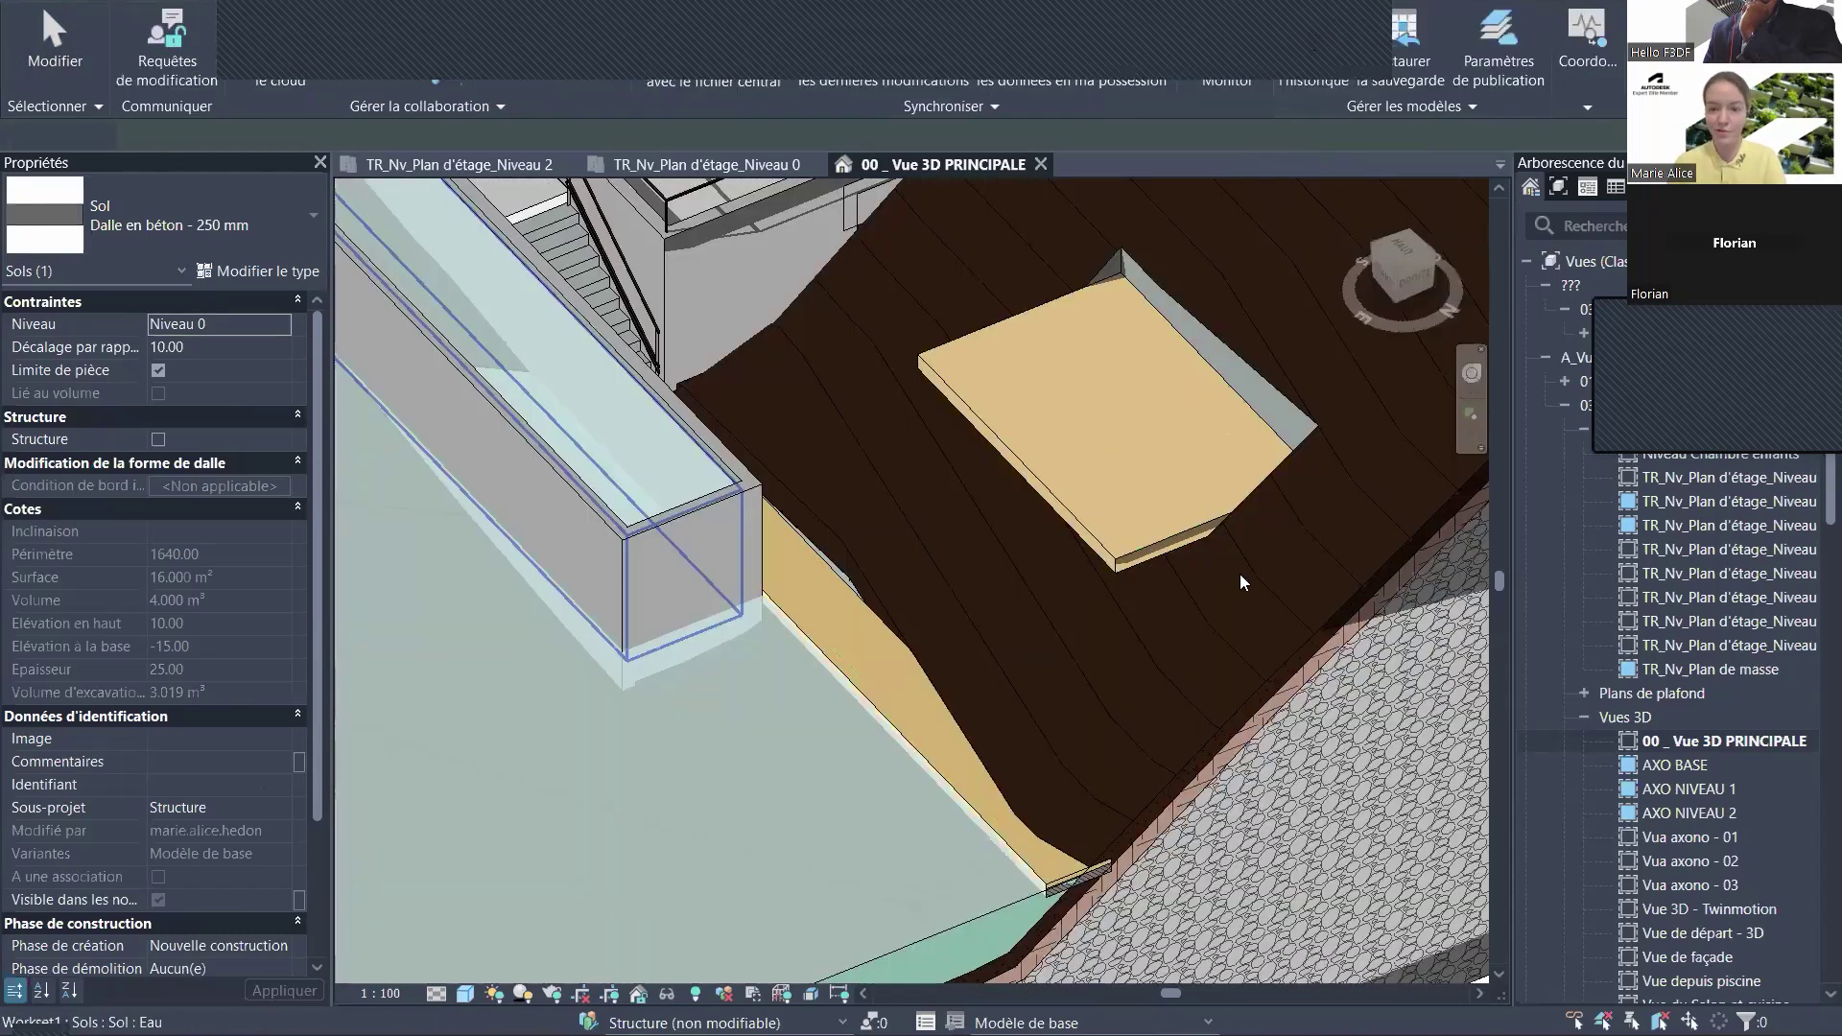
- Add two shape points with Accrochage XYZ to the topographic solid, at both lower corners of the slab's downhill edge
middle_click_drag(1240, 574, 1105, 485)
left_click(1217, 415)
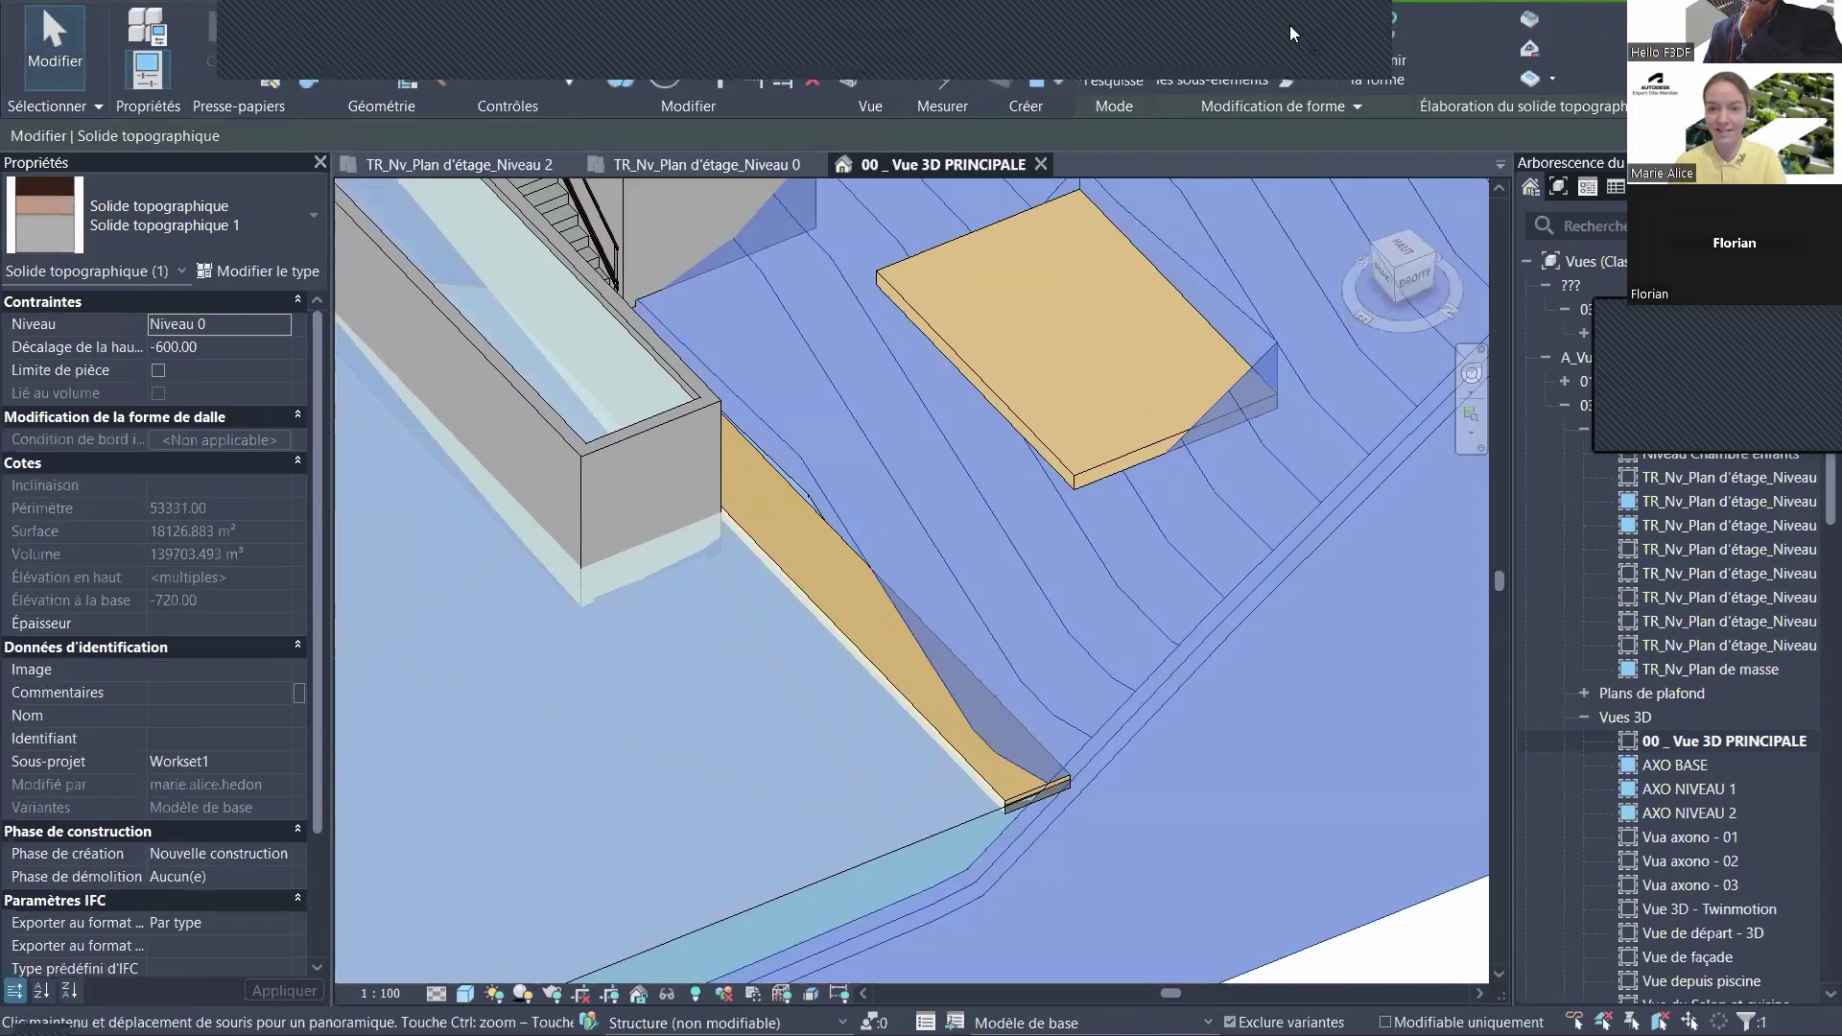
left_click(1216, 88)
left_click(1278, 107)
left_click(1289, 194)
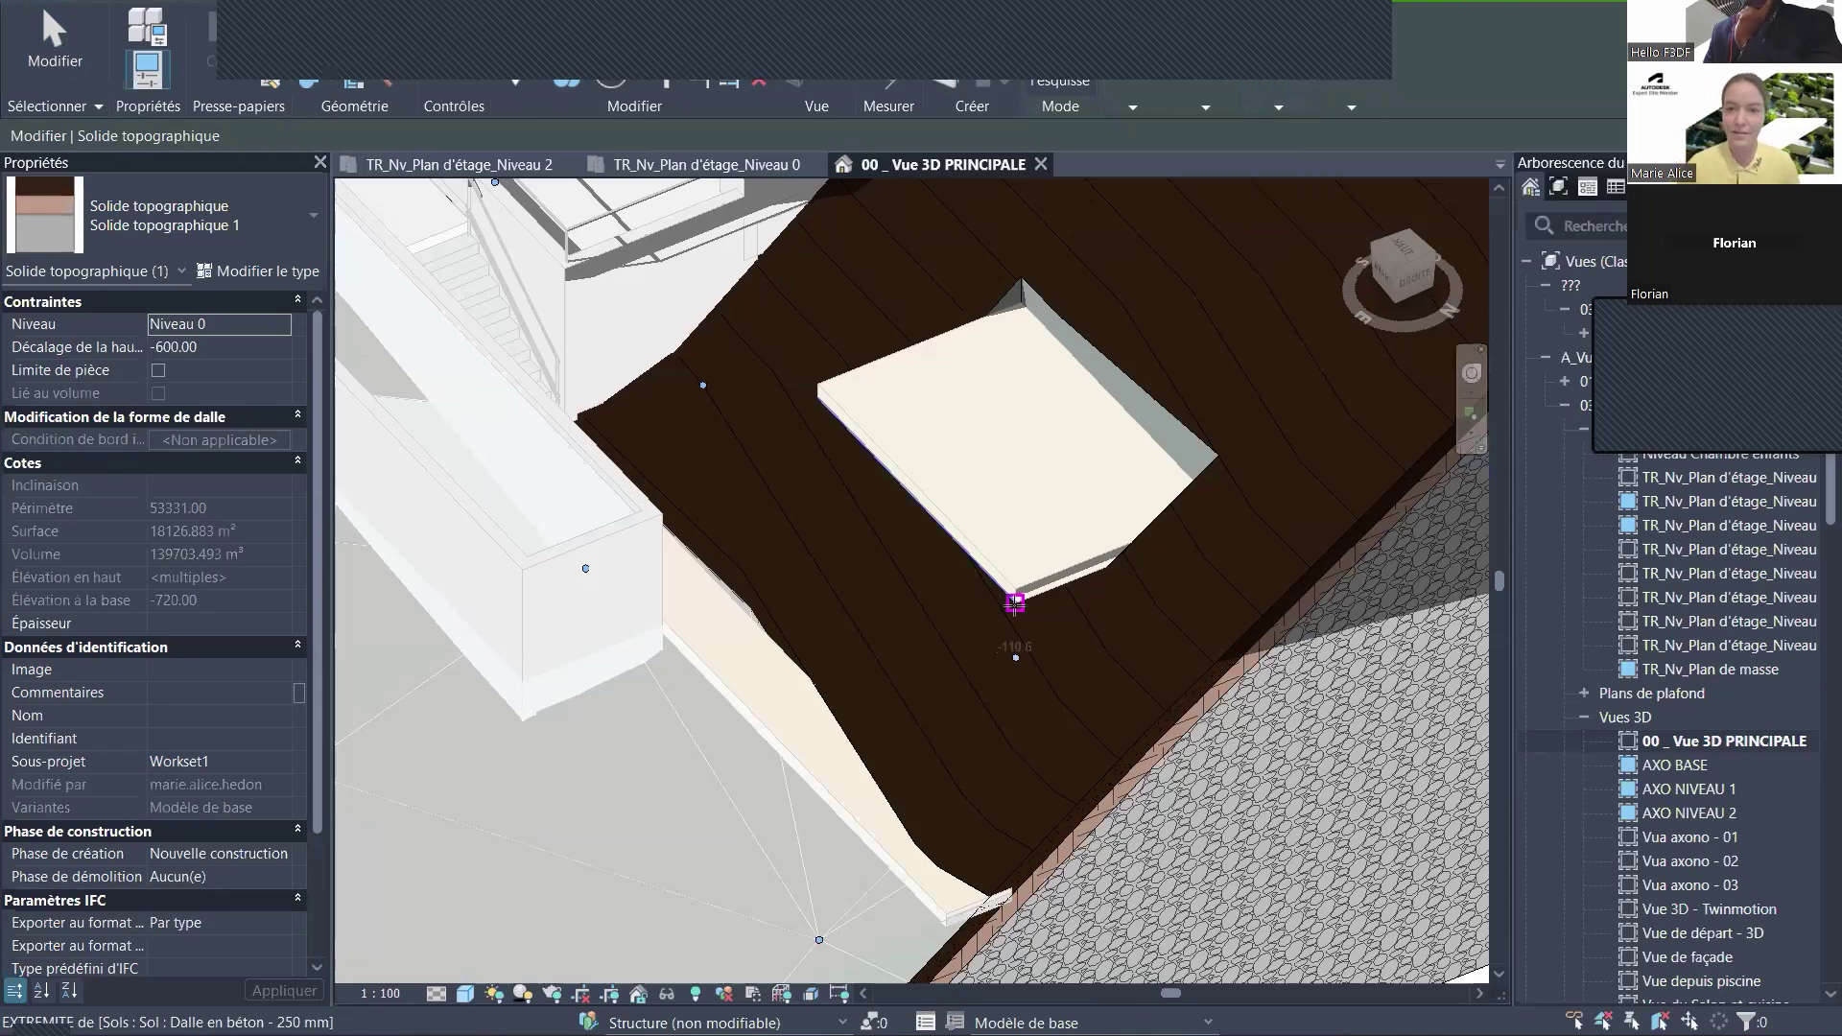
left_click(1278, 107)
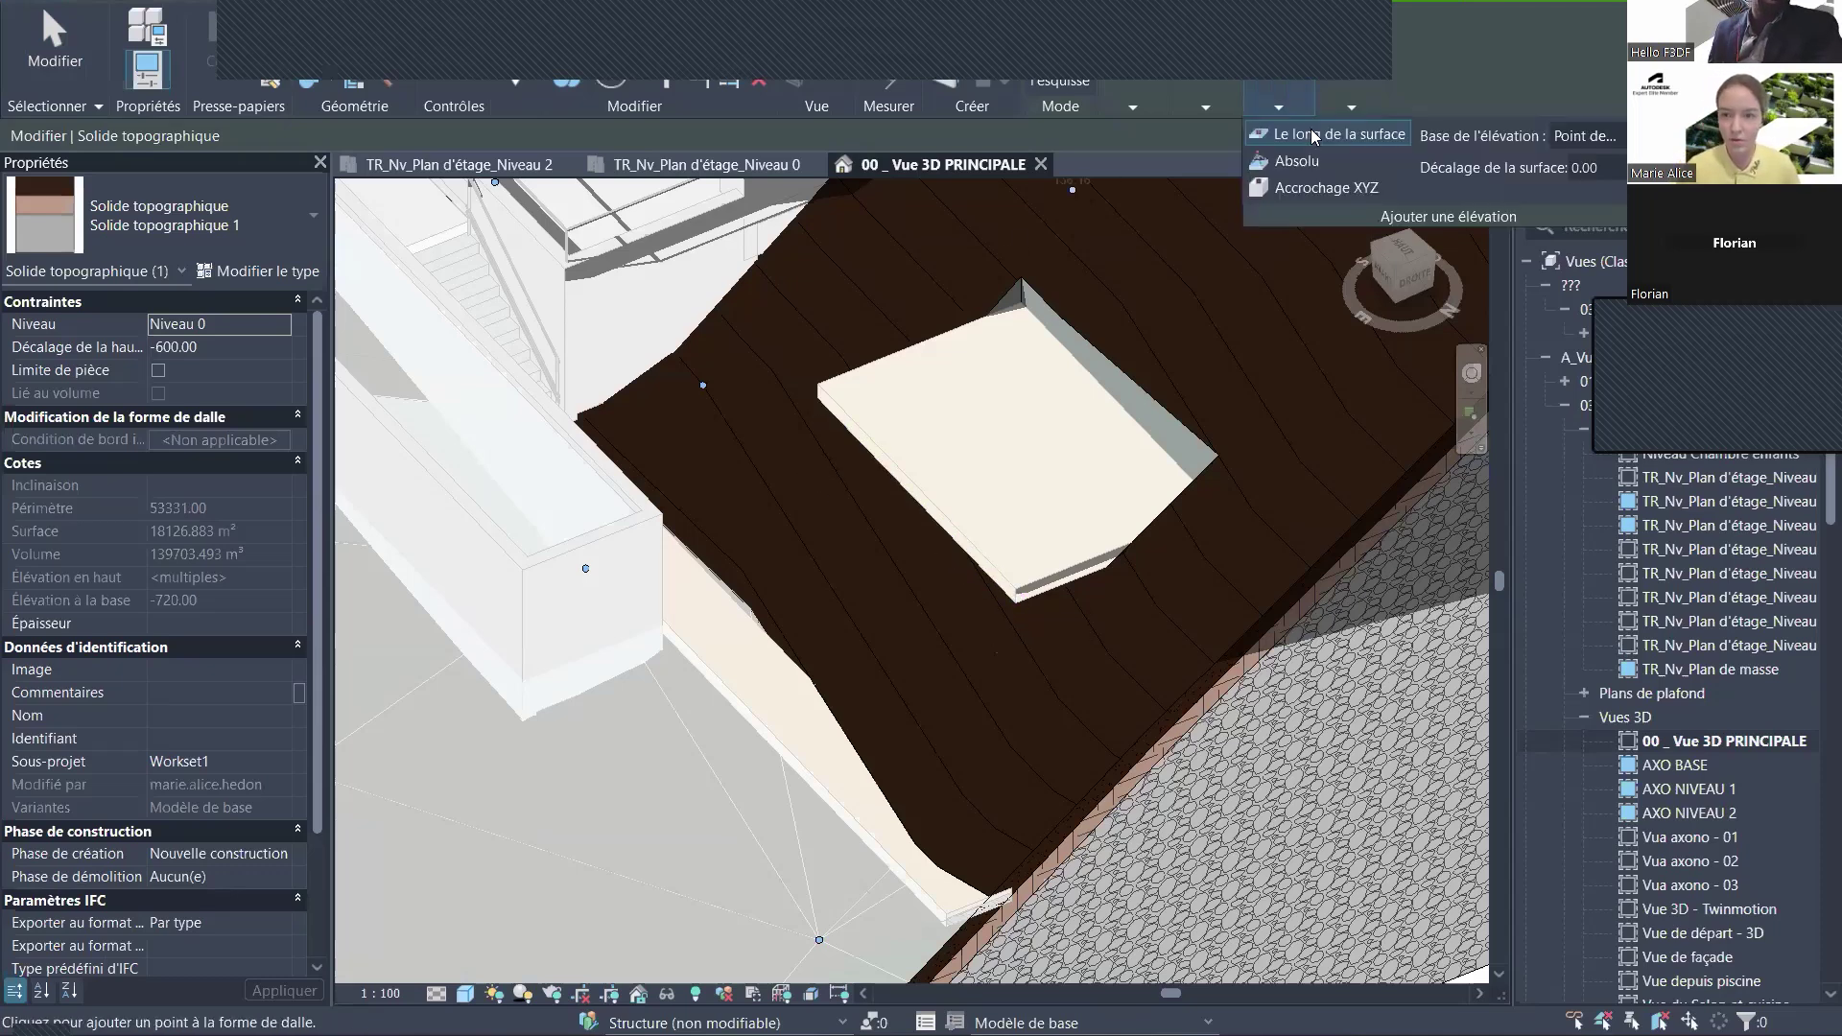
left_click(1327, 187)
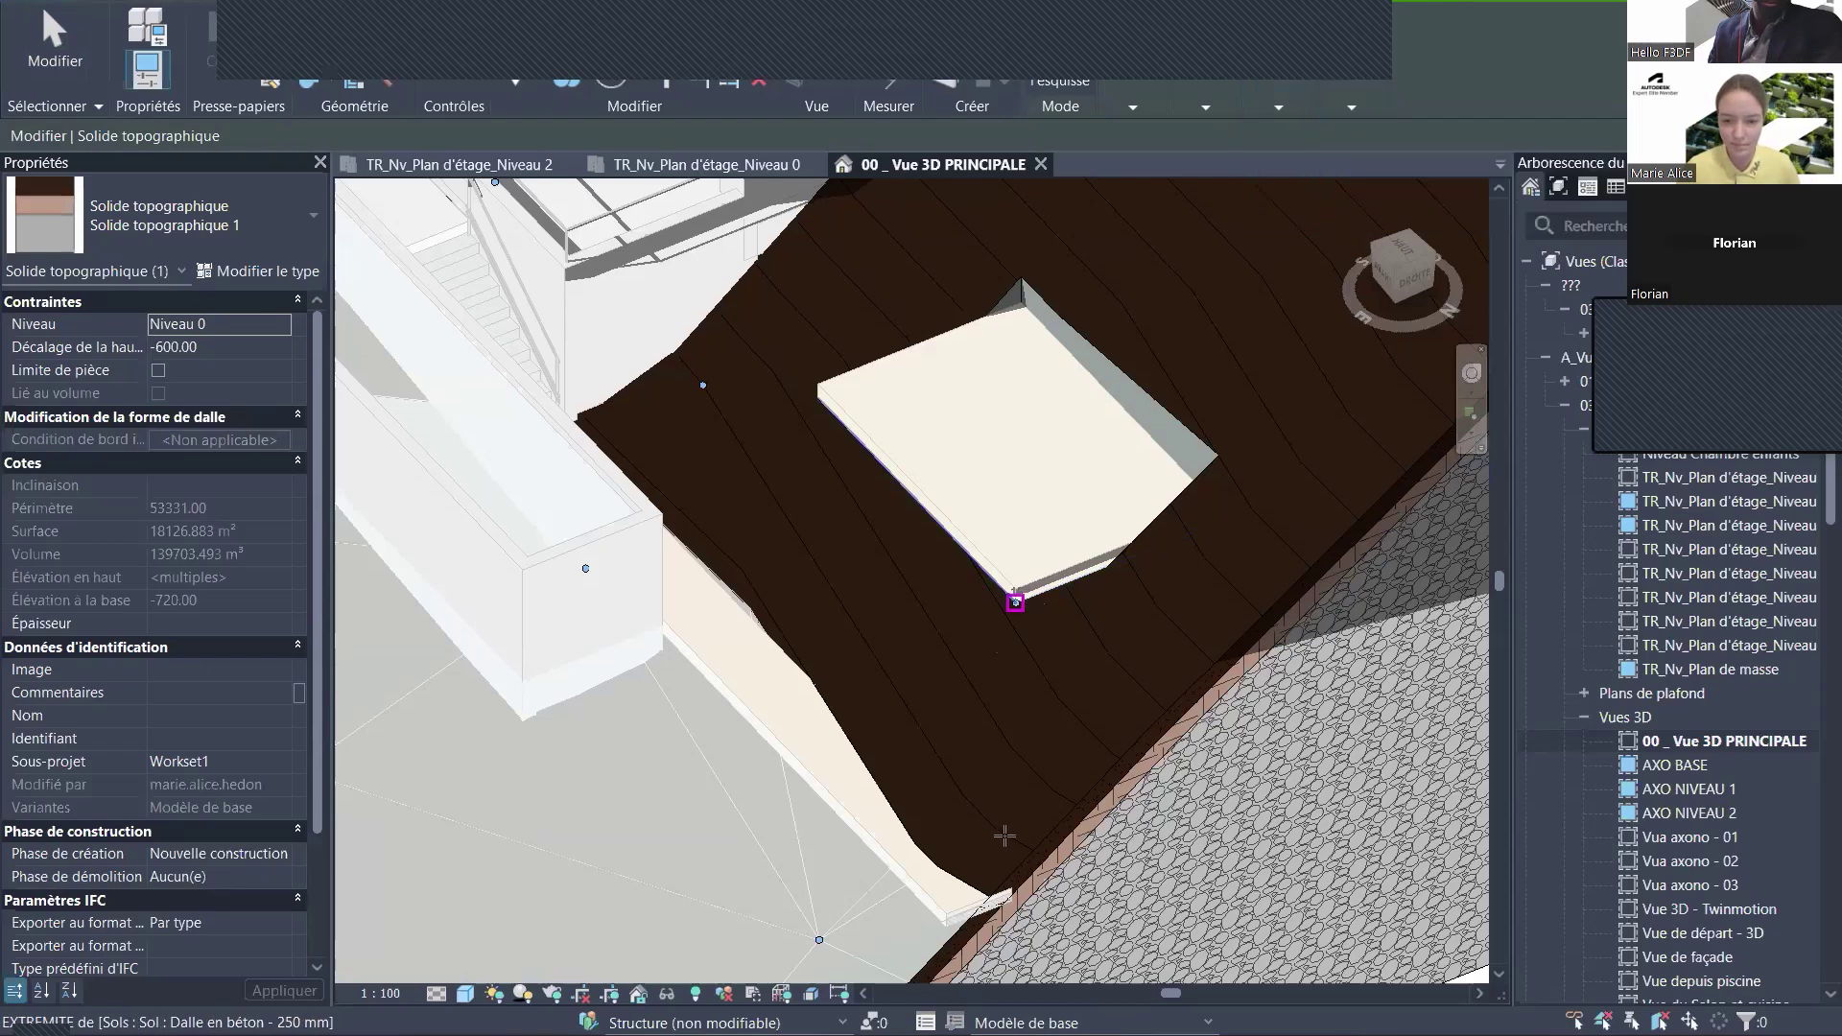
left_click(1017, 601)
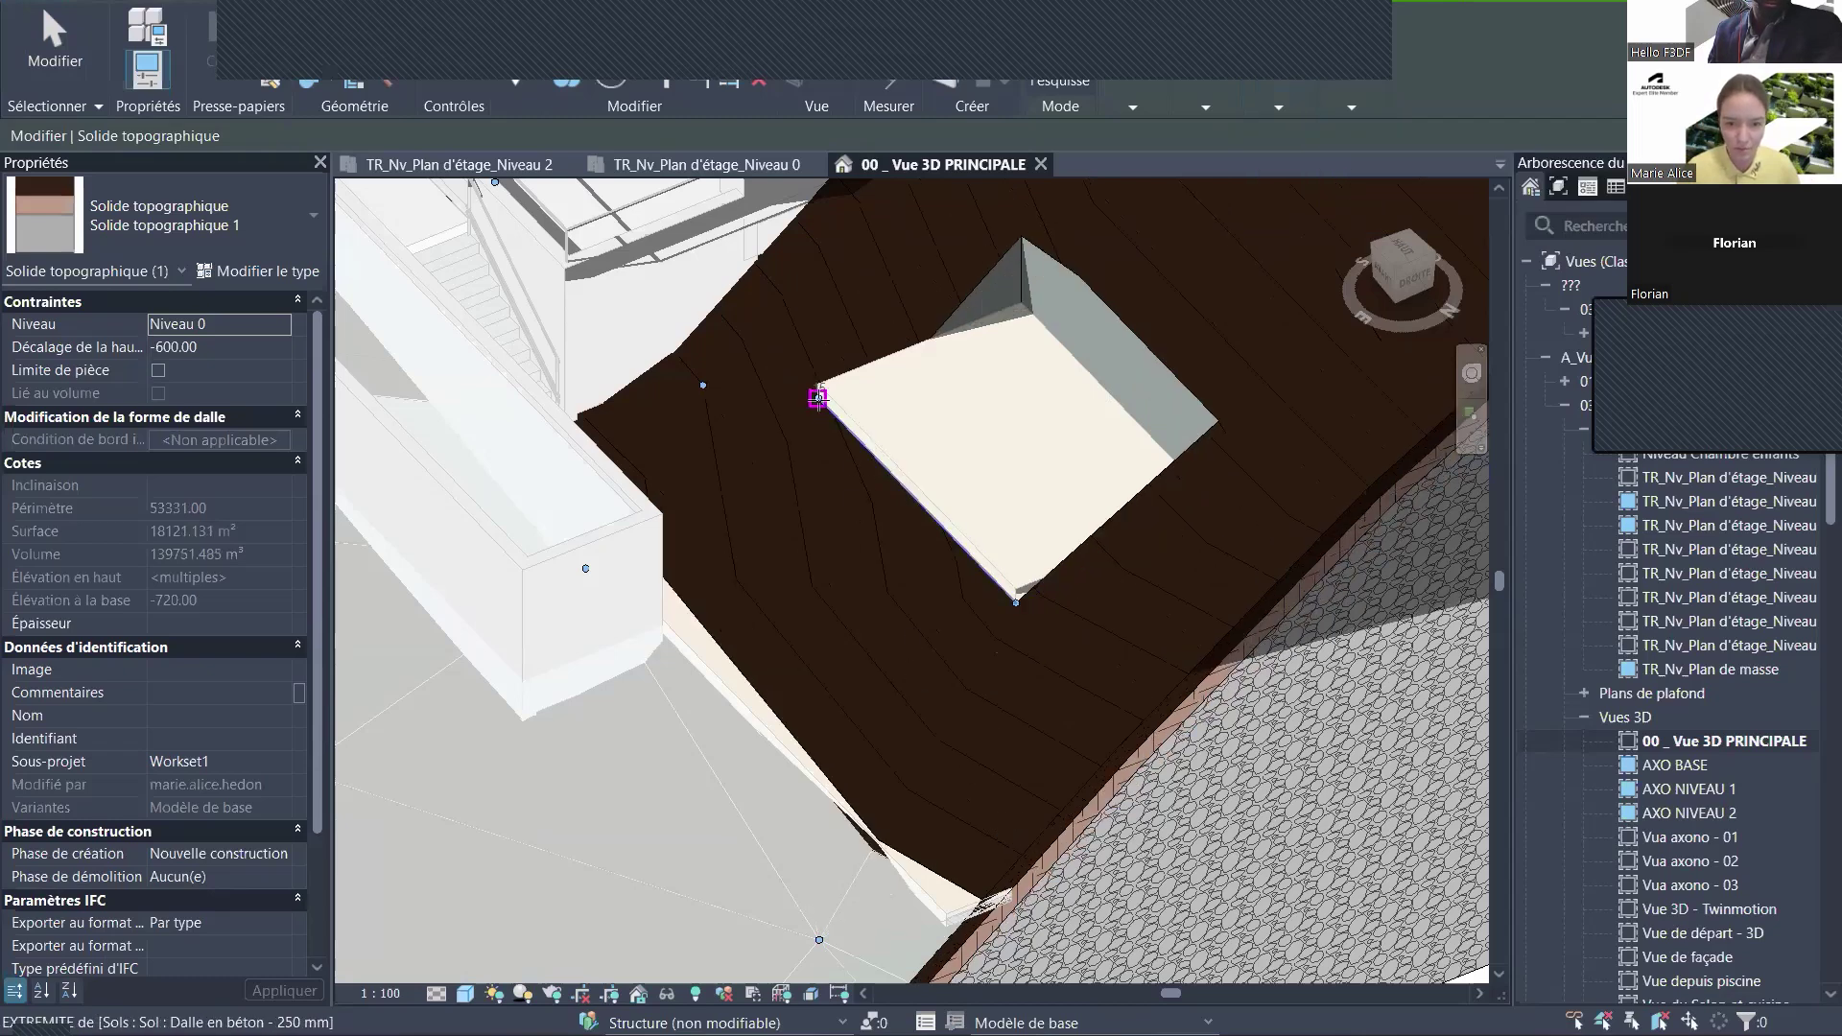
left_click(815, 399)
key("Escape")
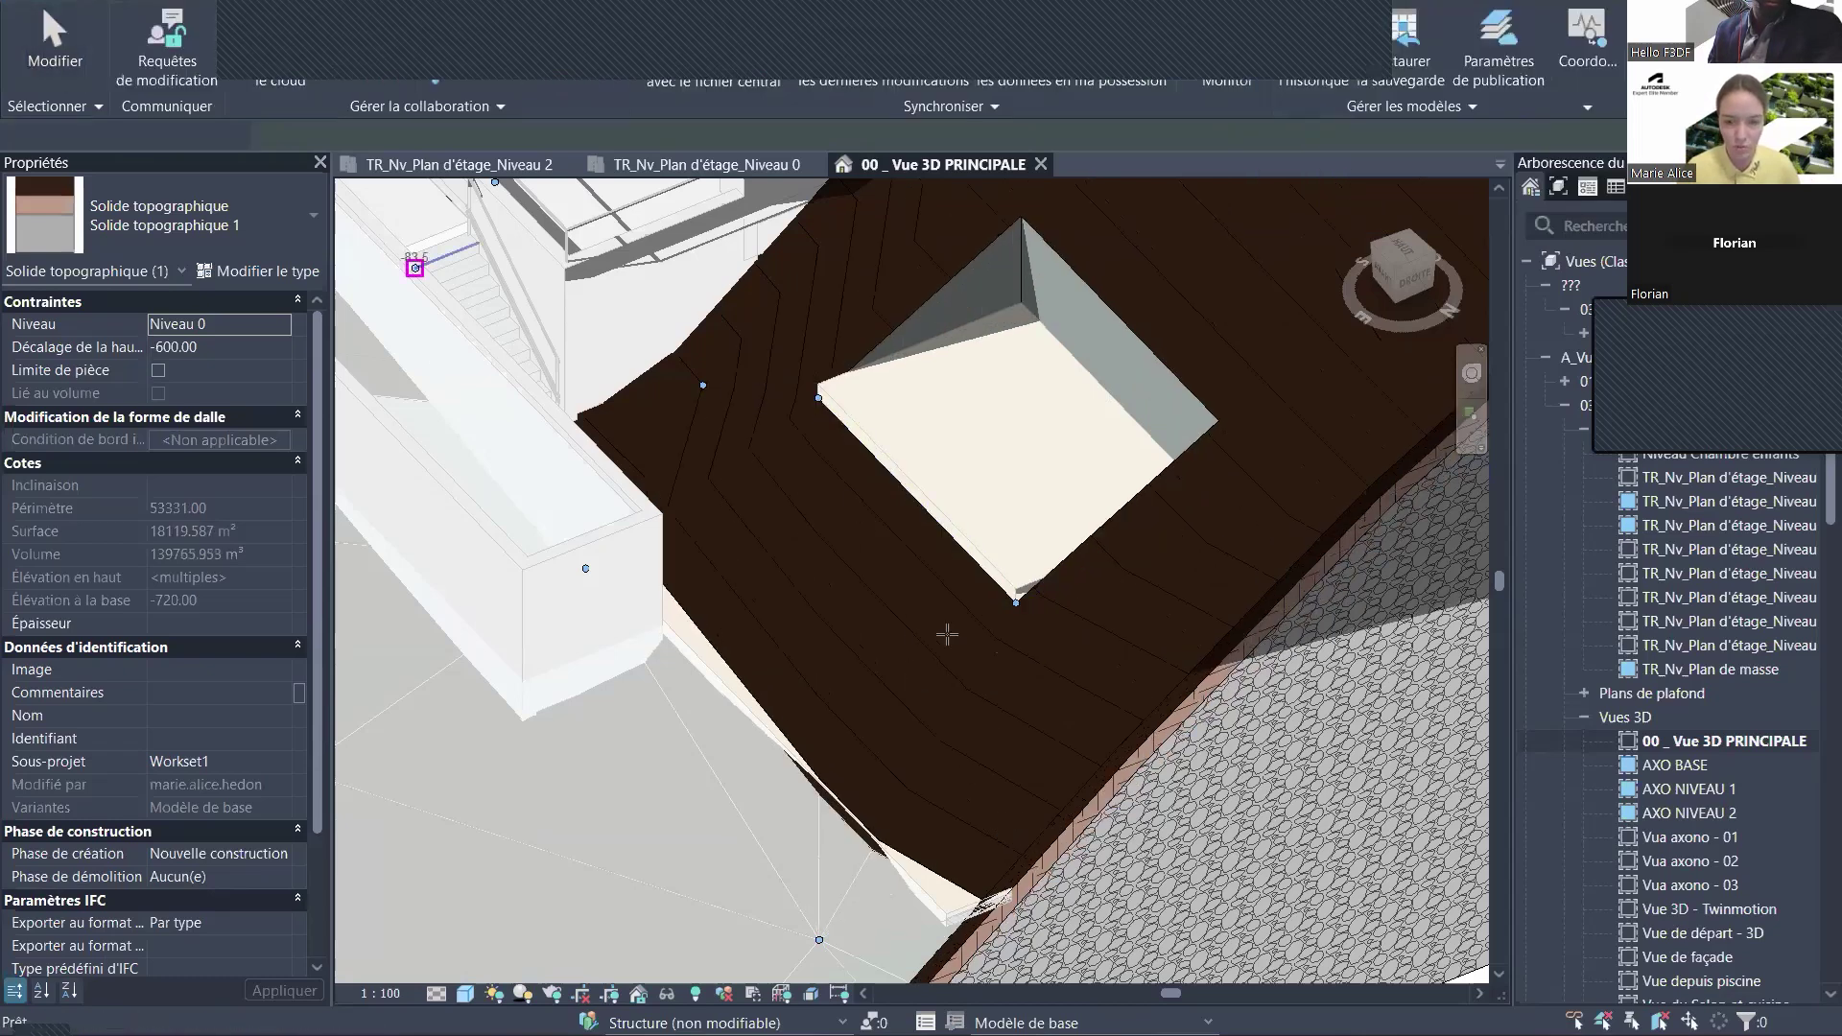
key("Escape")
middle_click_drag(1090, 708, 1125, 611)
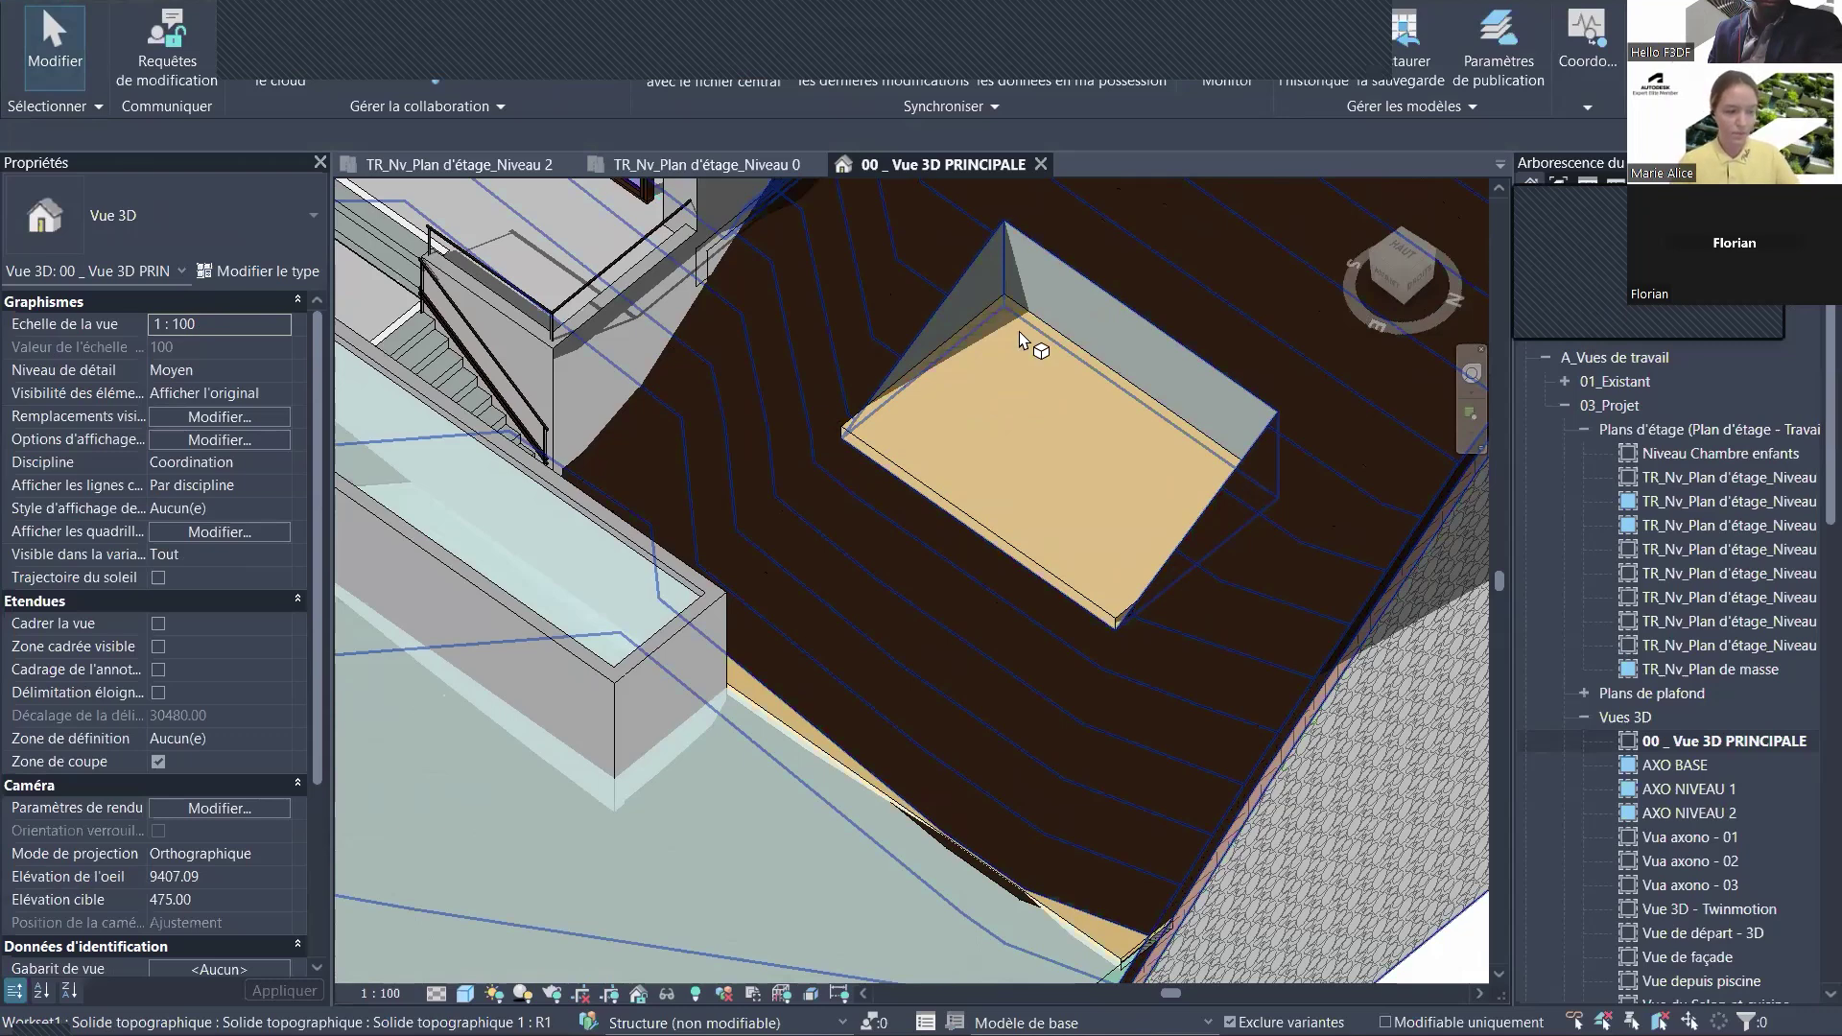
- Open the TR_Nv_Plan d'étage_Niveau 0 plan and start a wall of type Int. Plâtre 50 mm in the WC area
left_click(666, 170)
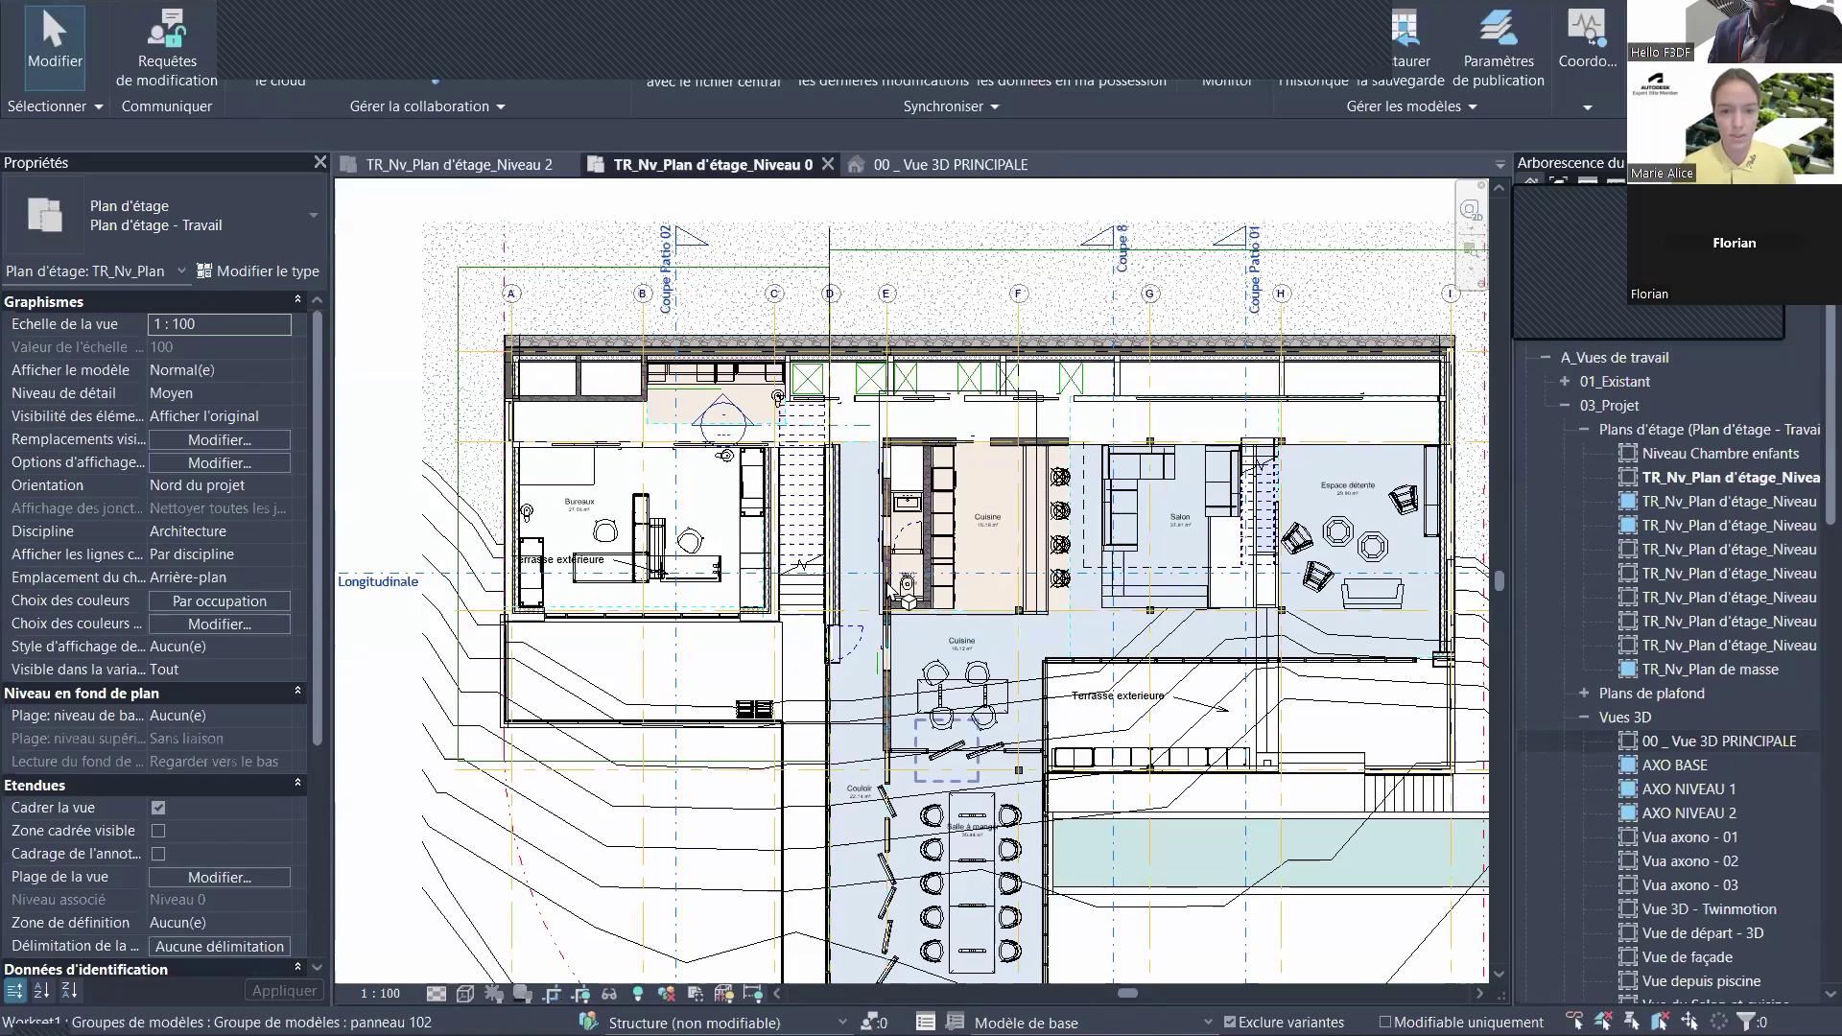
scroll(924, 645, "up", 5)
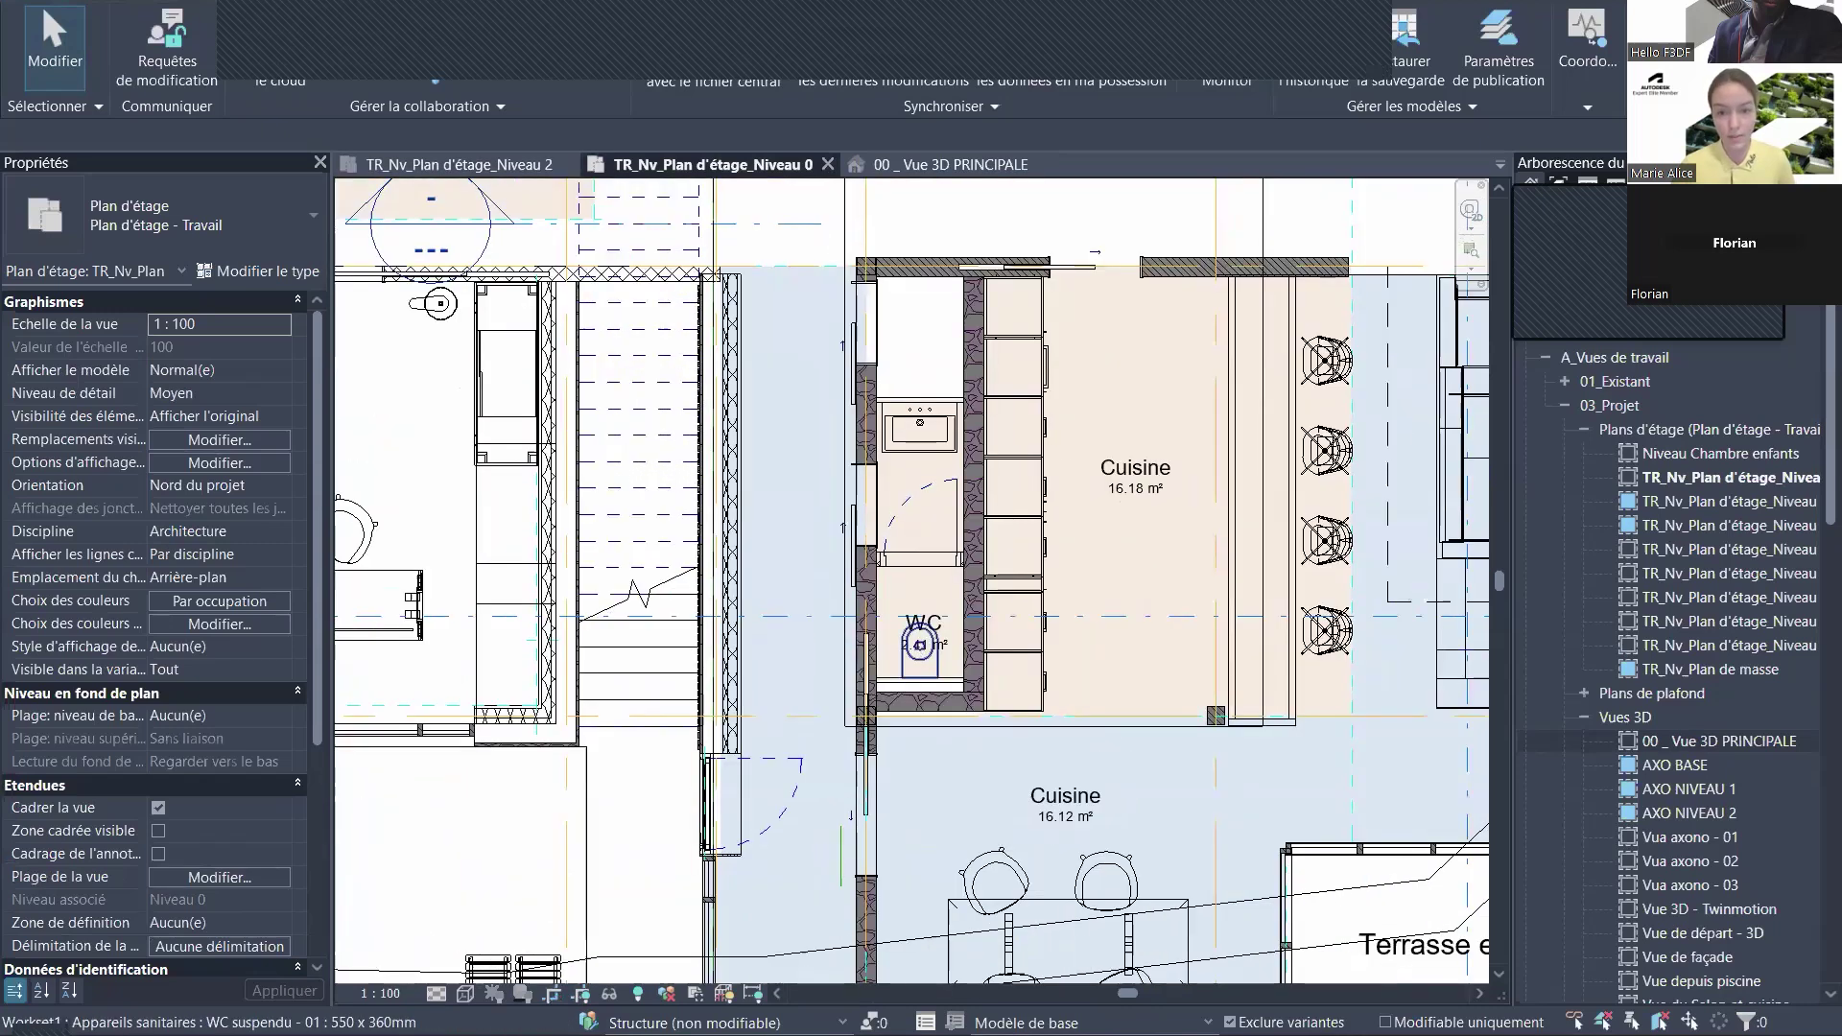
middle_click_drag(927, 649, 916, 654)
left_click(115, 2)
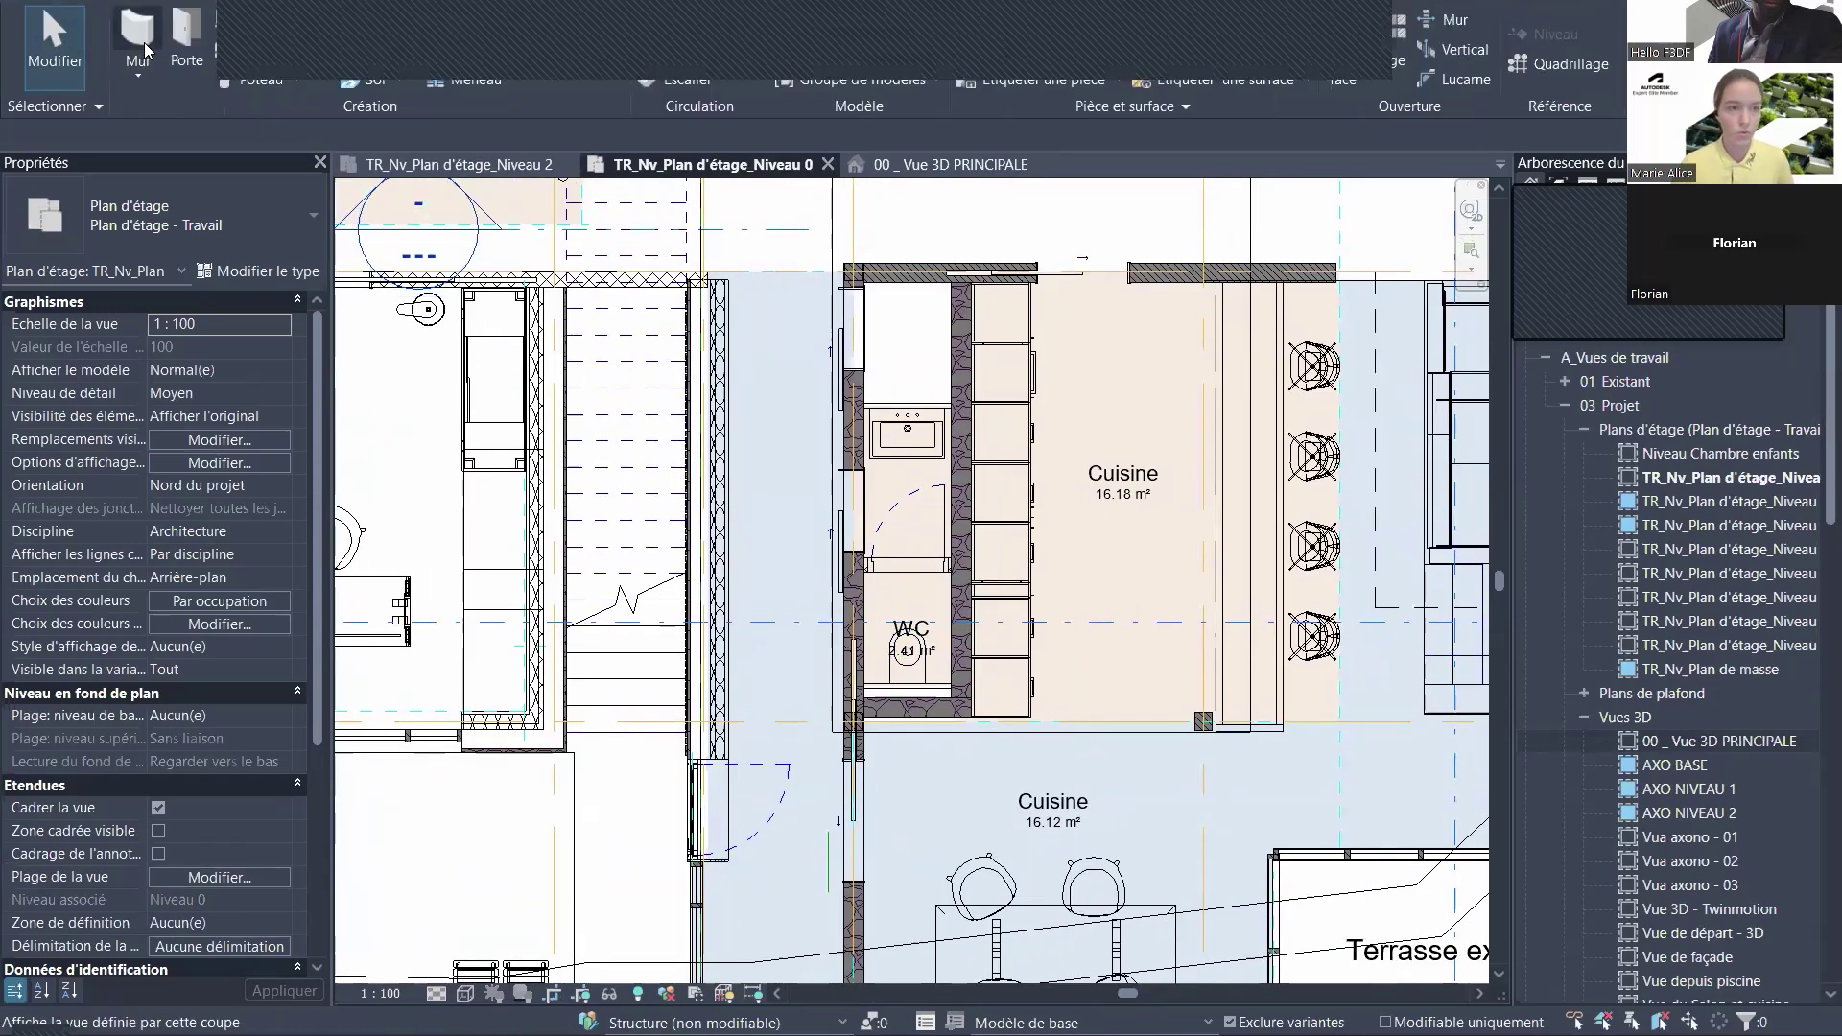
left_click(144, 43)
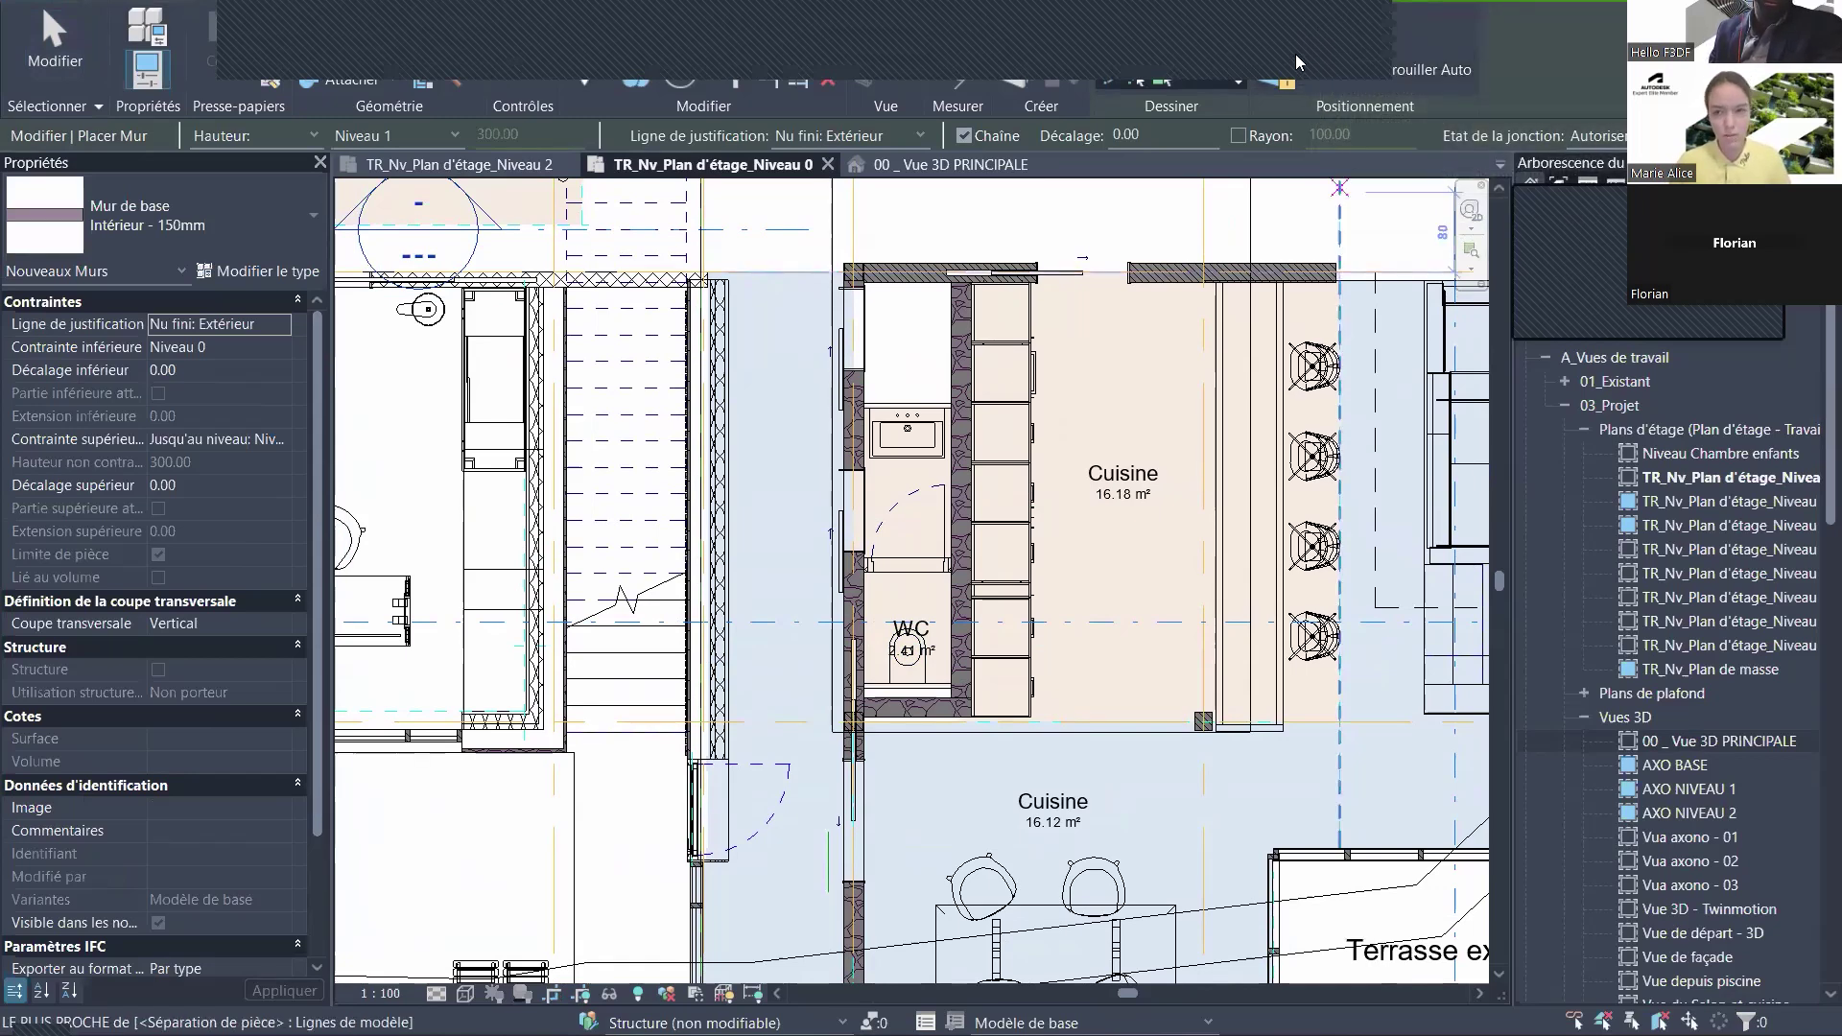
left_click(182, 242)
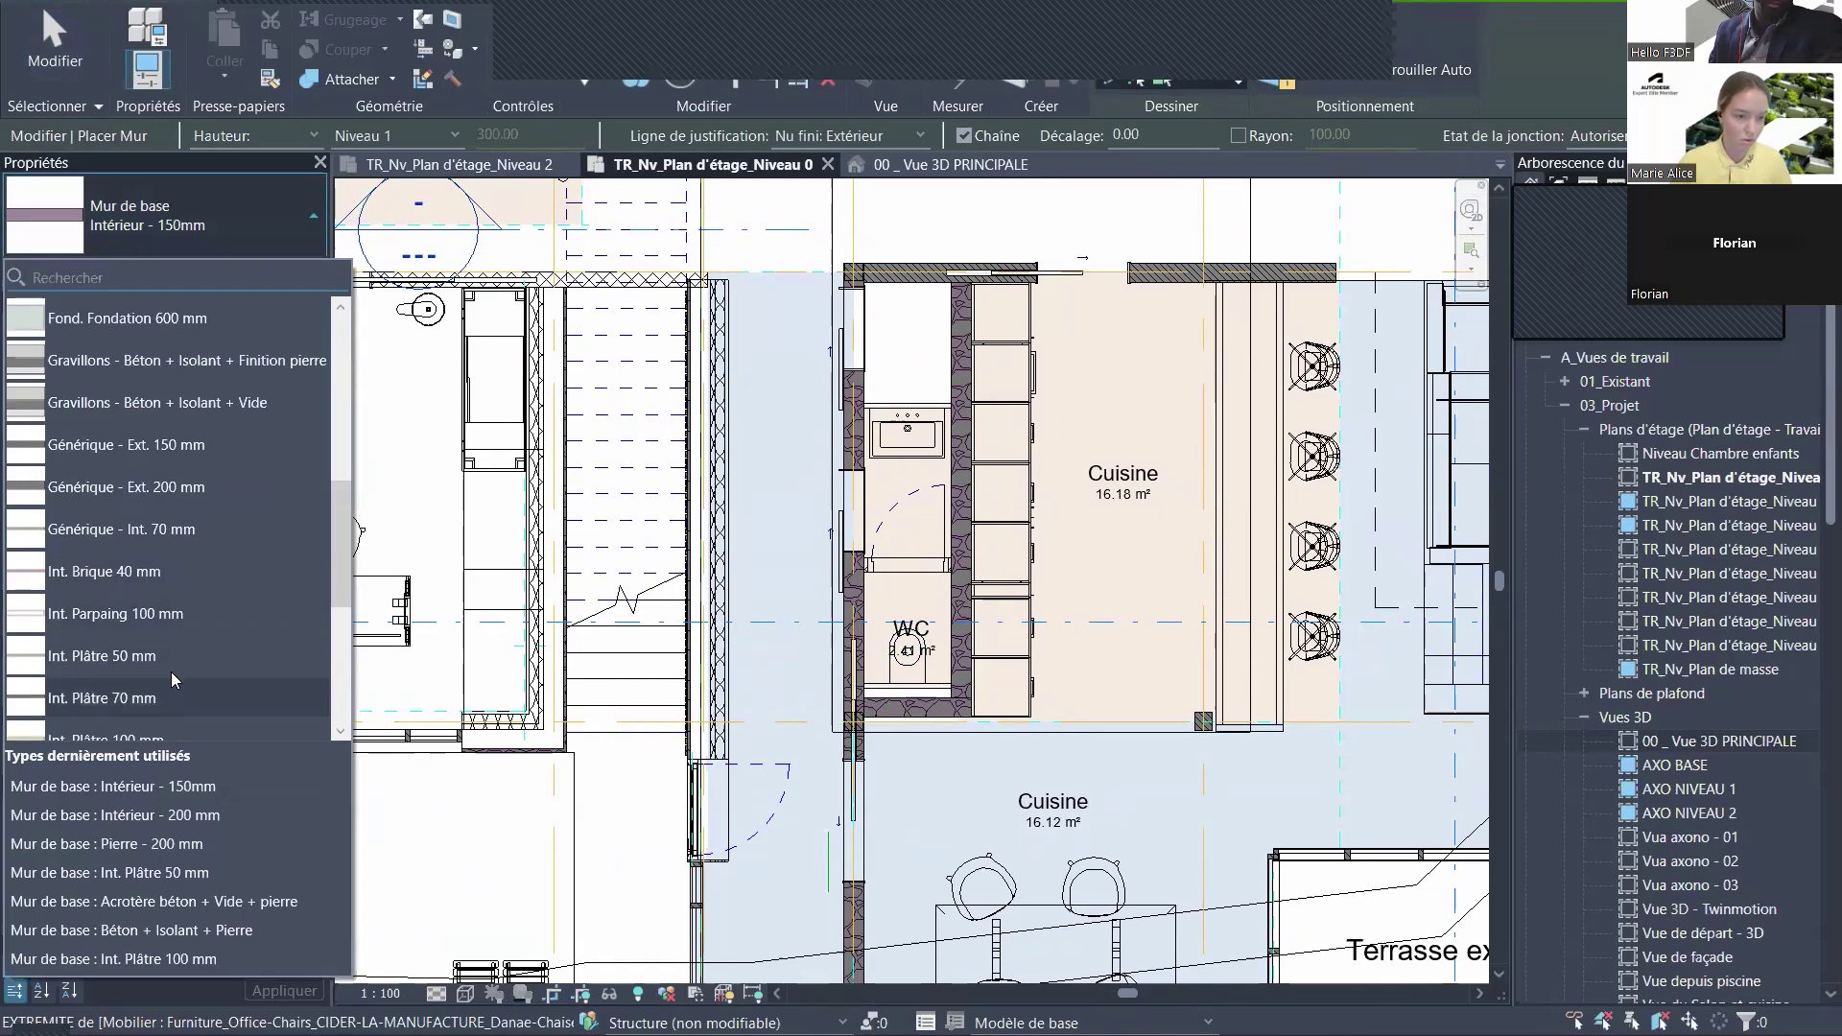
left_click(101, 655)
- Draw an Int. Plâtre 50 mm lining along the WC's corridor-side stone wall, from behind the washbasin to the inner door partition
scroll(874, 573, "up", 5)
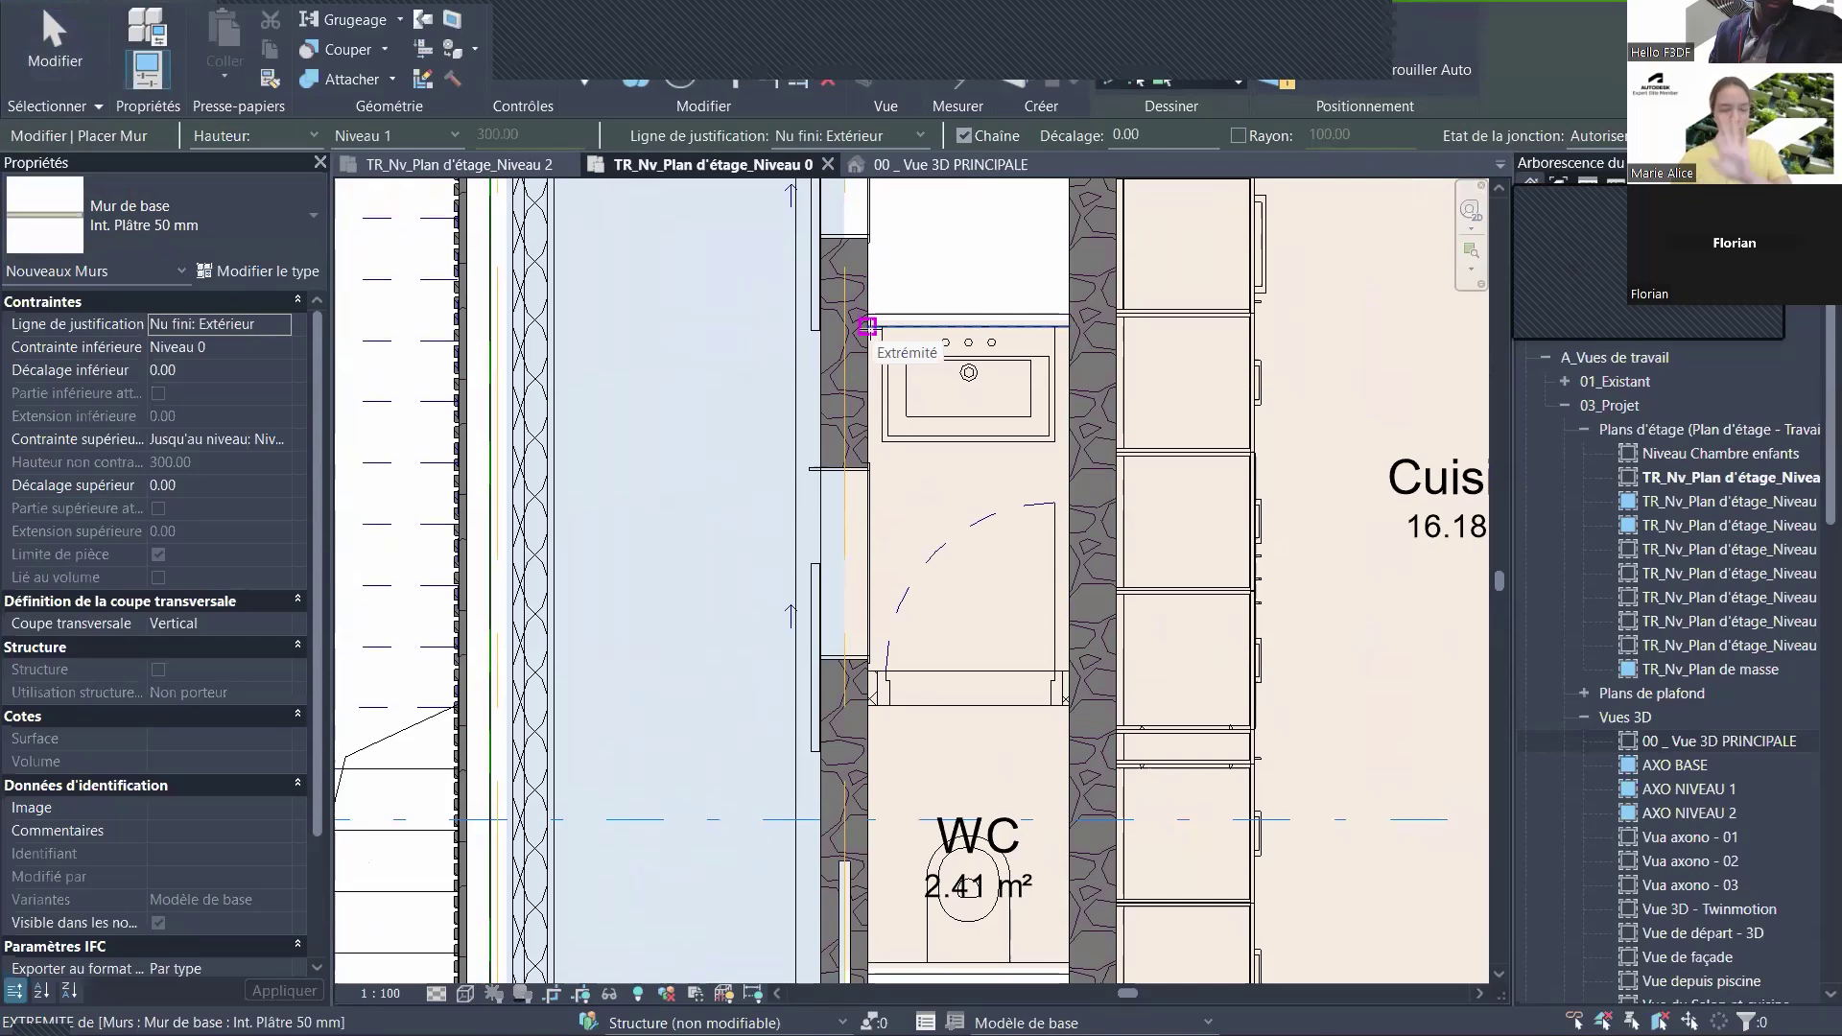
left_click(866, 327)
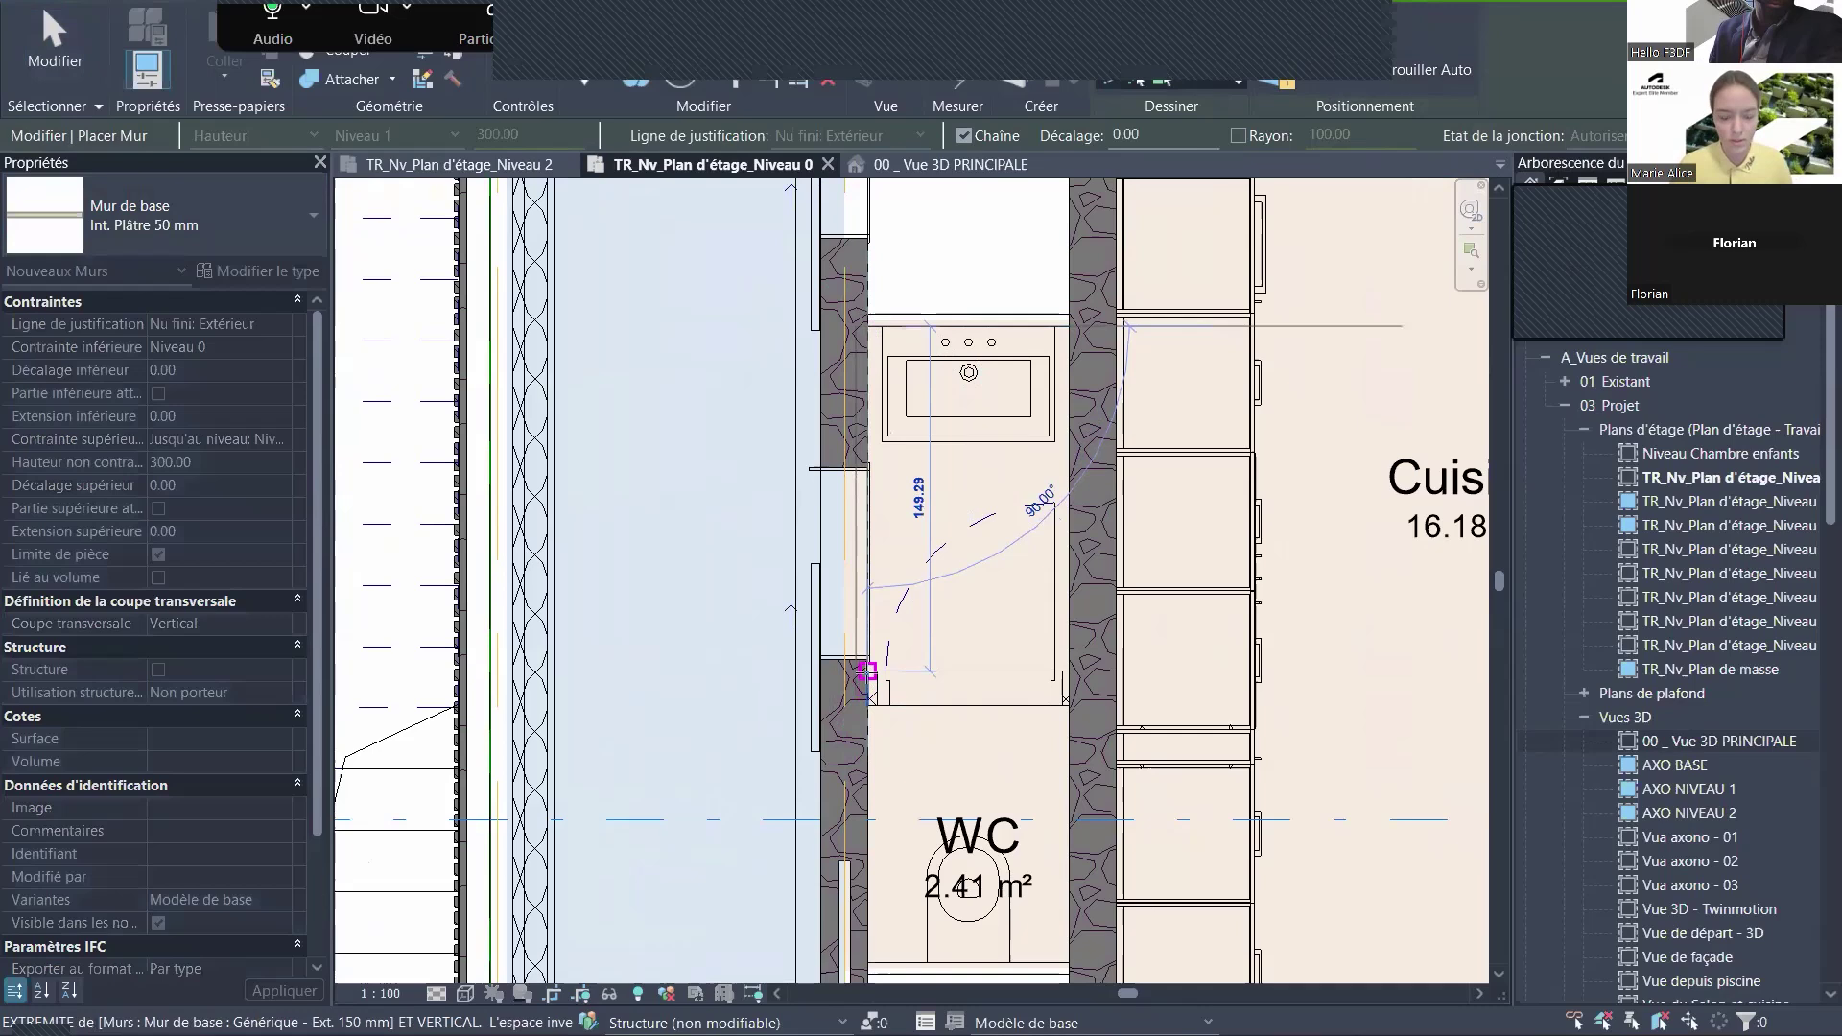
left_click(867, 669)
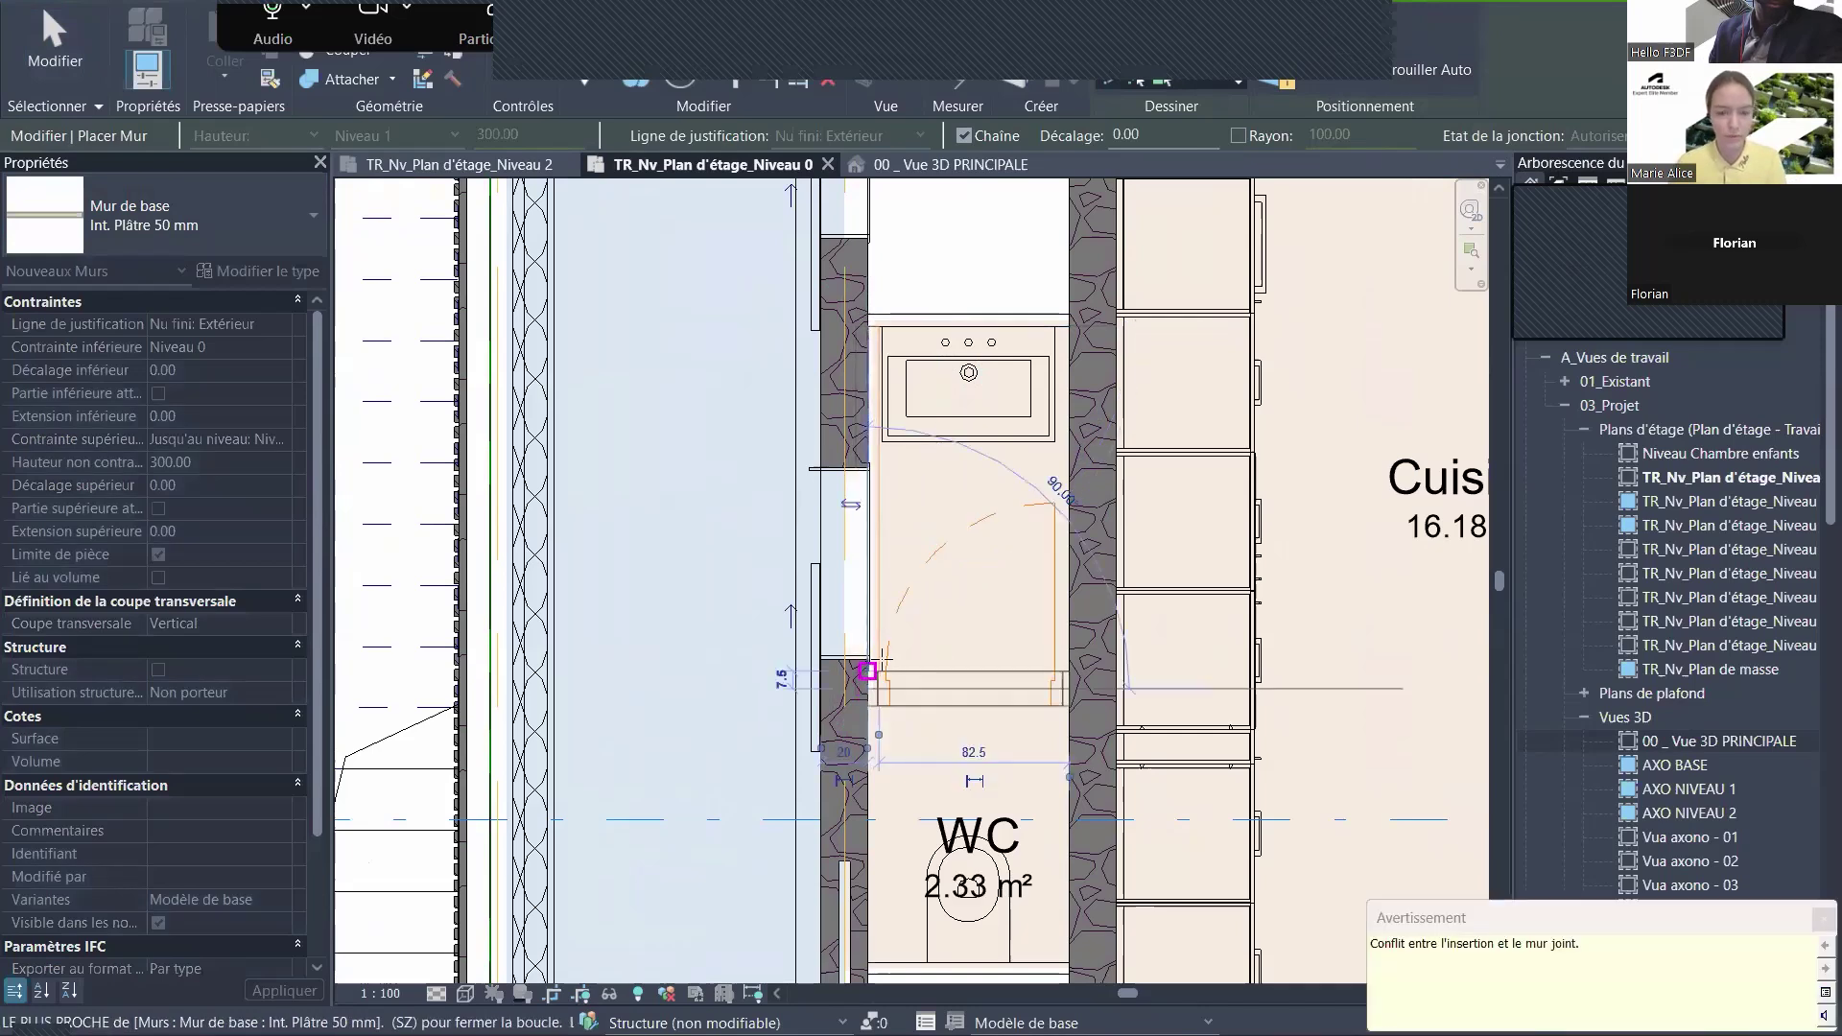
key("Escape")
key("Escape")
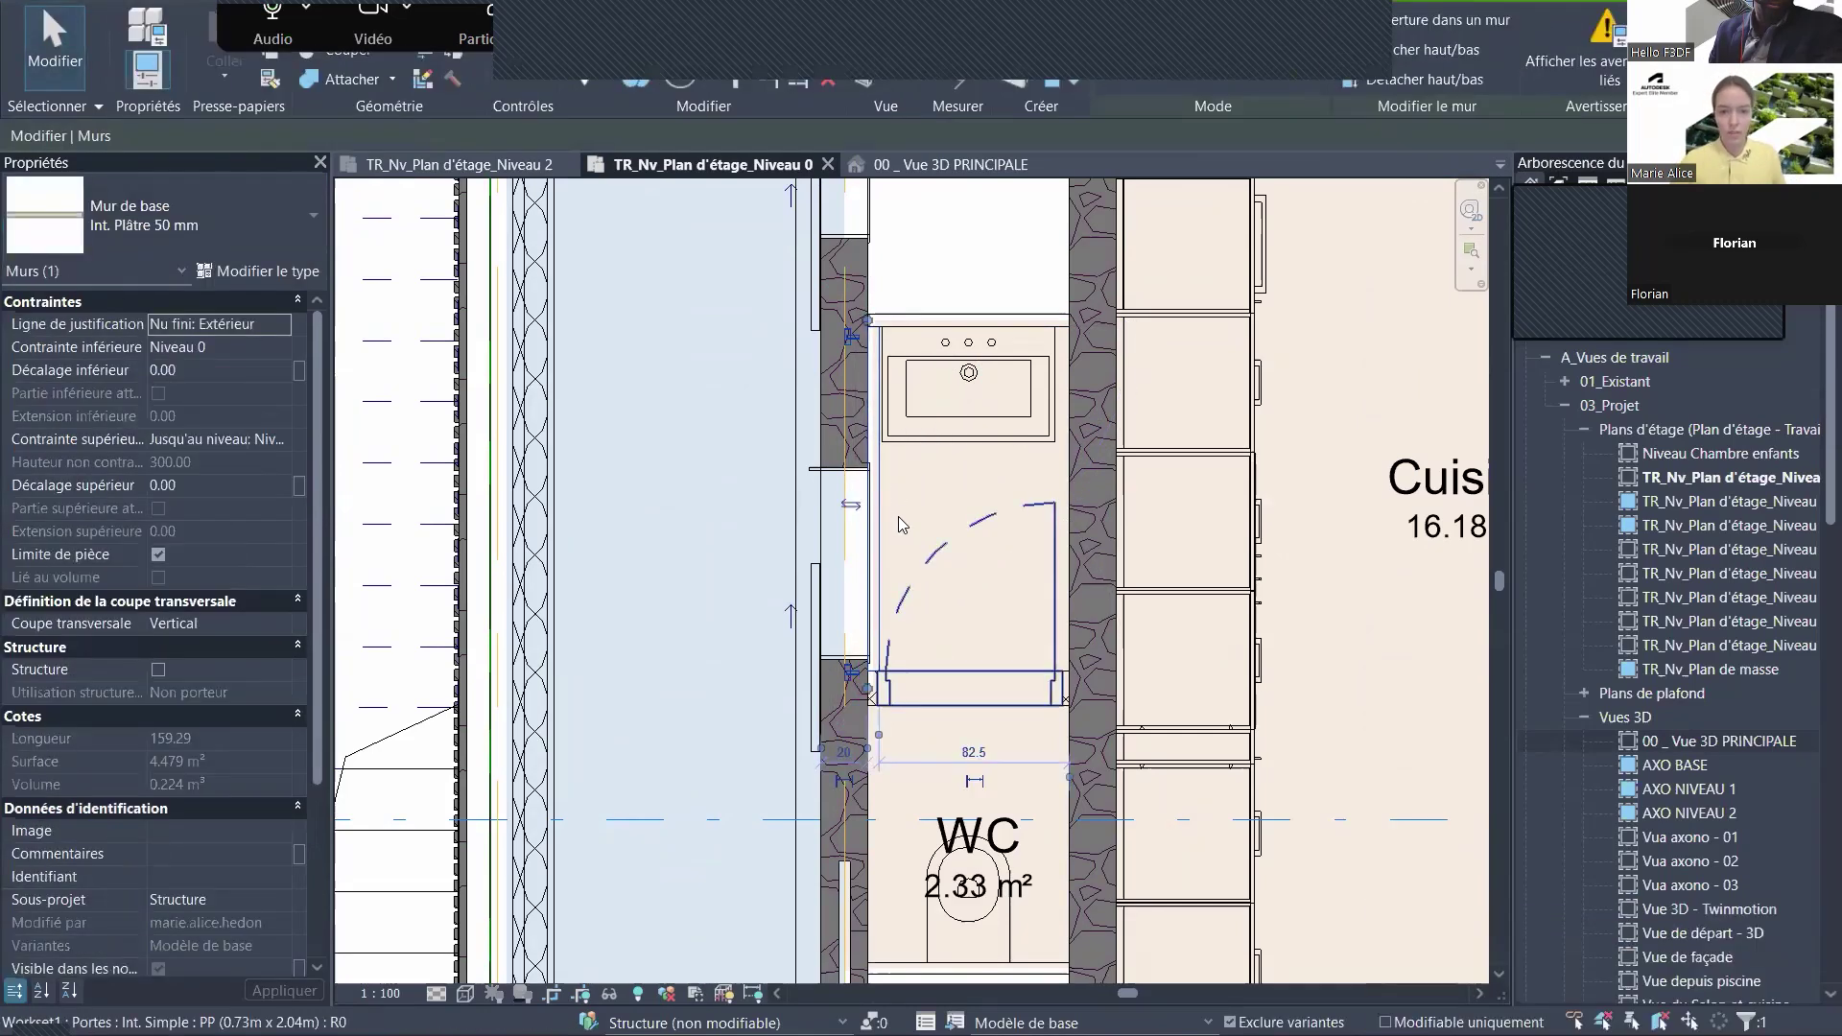
scroll(899, 516, "up", 3)
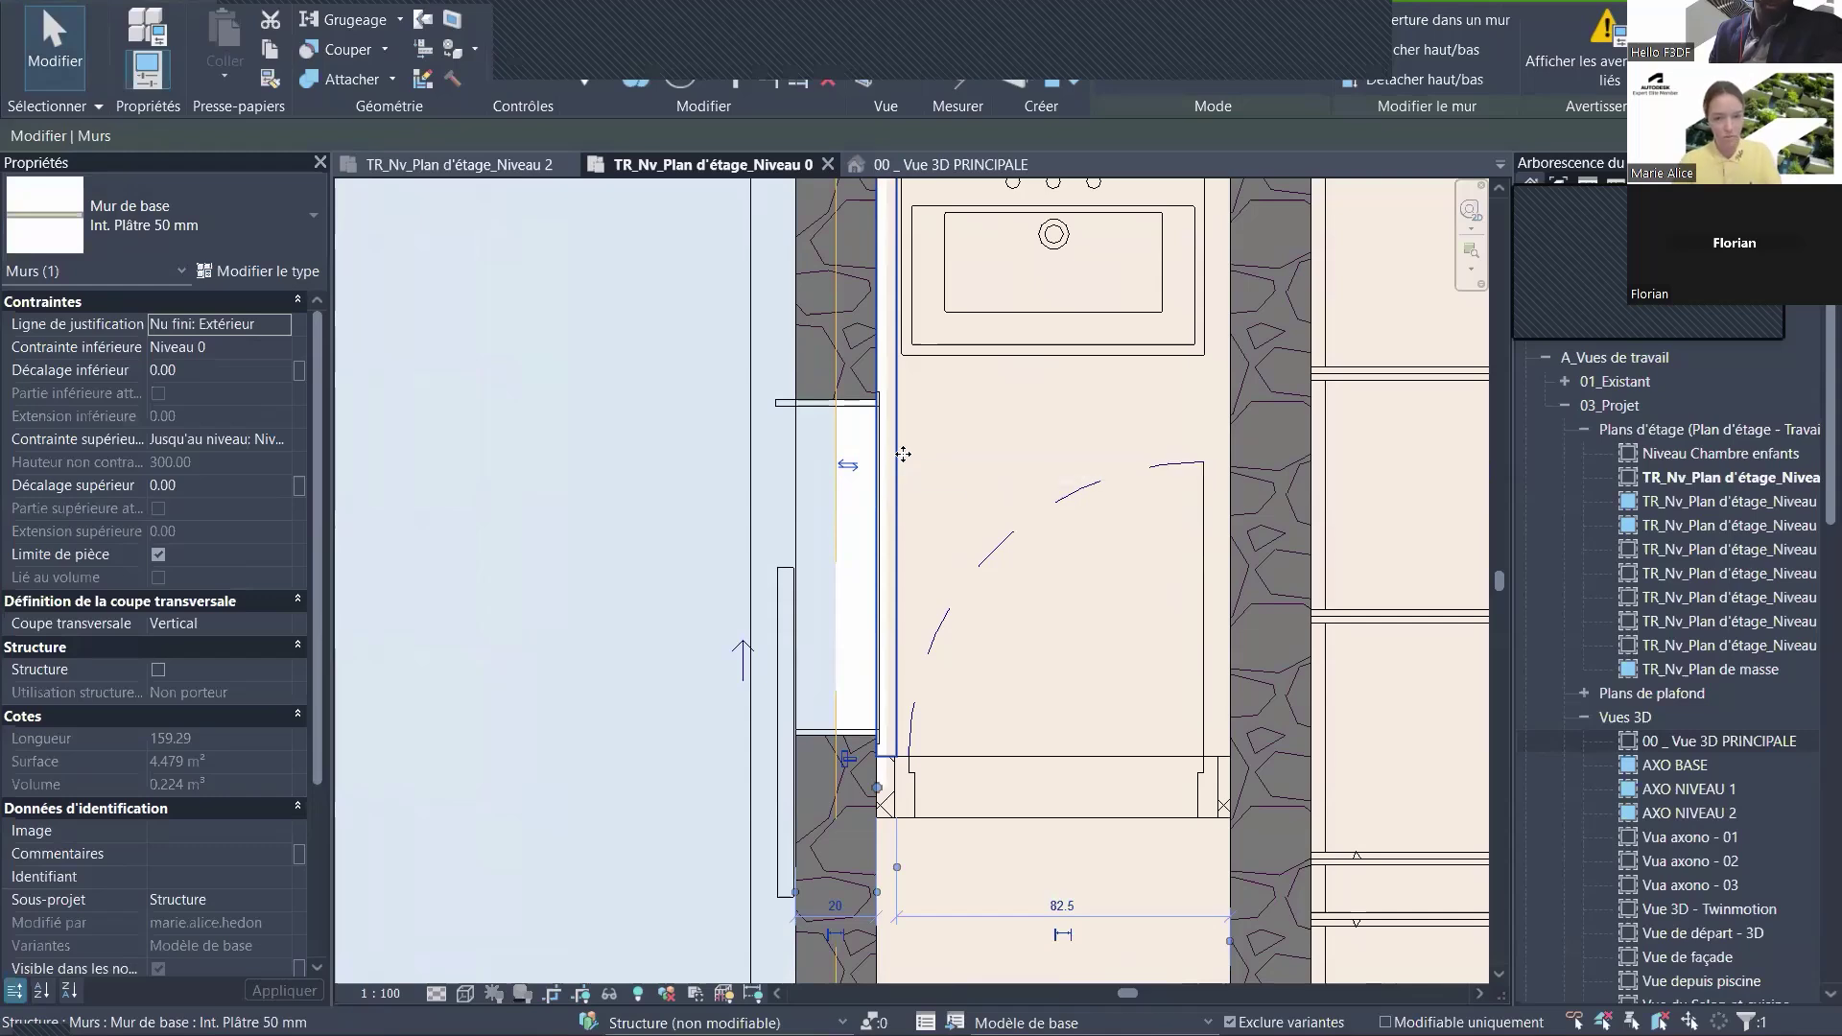
key("Escape")
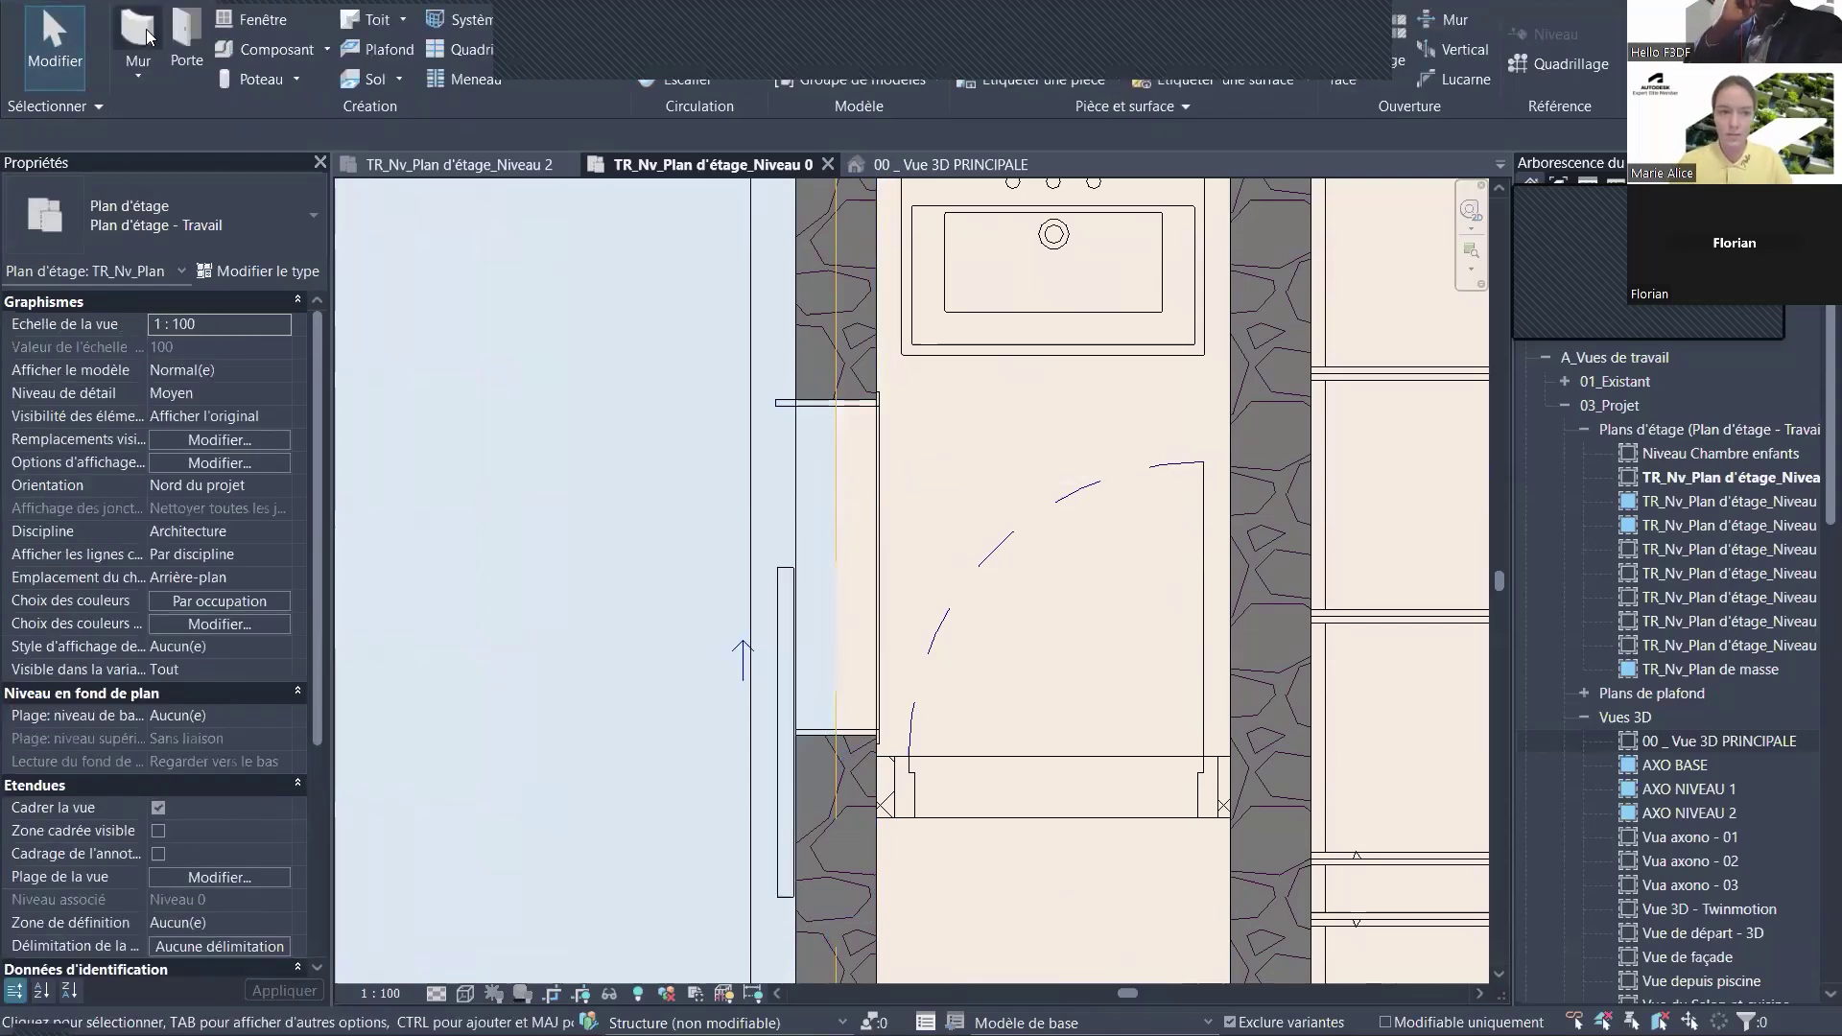
- Draw the Int. Plâtre 50 mm lining on the corridor-side stone wall from the inner door partition up to the partition behind the washbasin
key("w")
key("a")
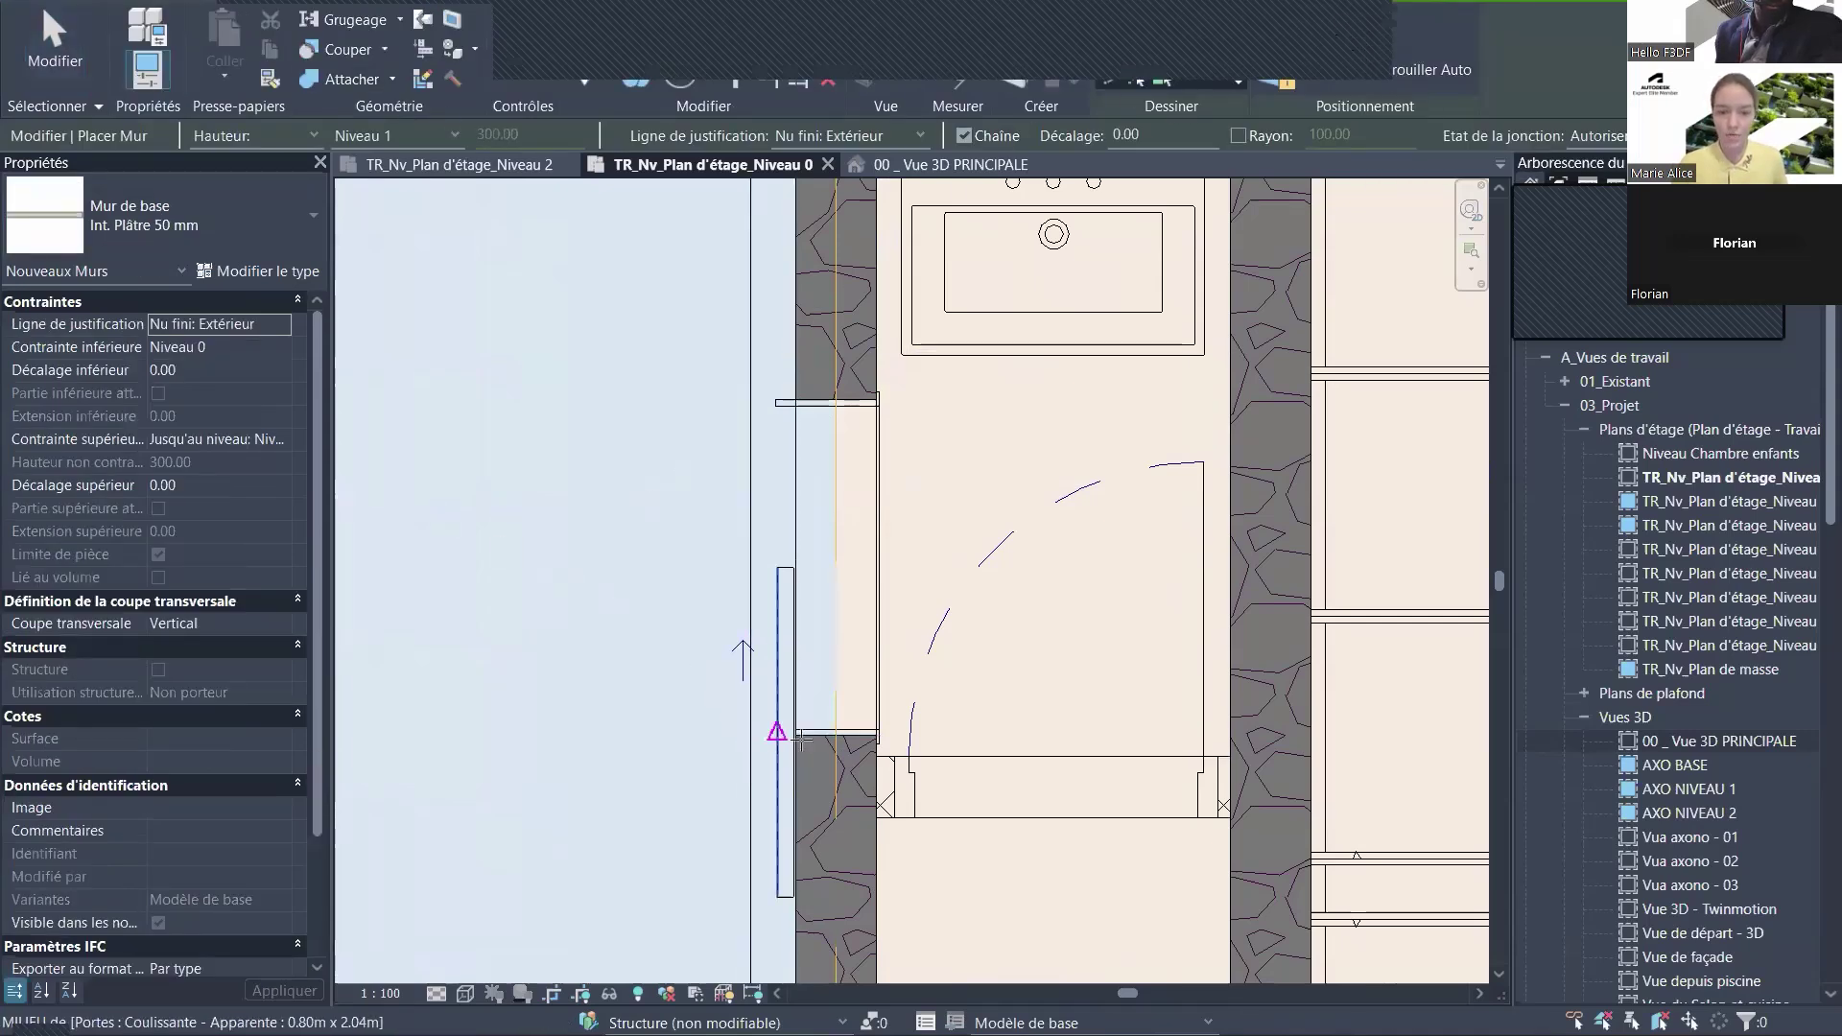
left_click(876, 755)
scroll(884, 828, "down", 1)
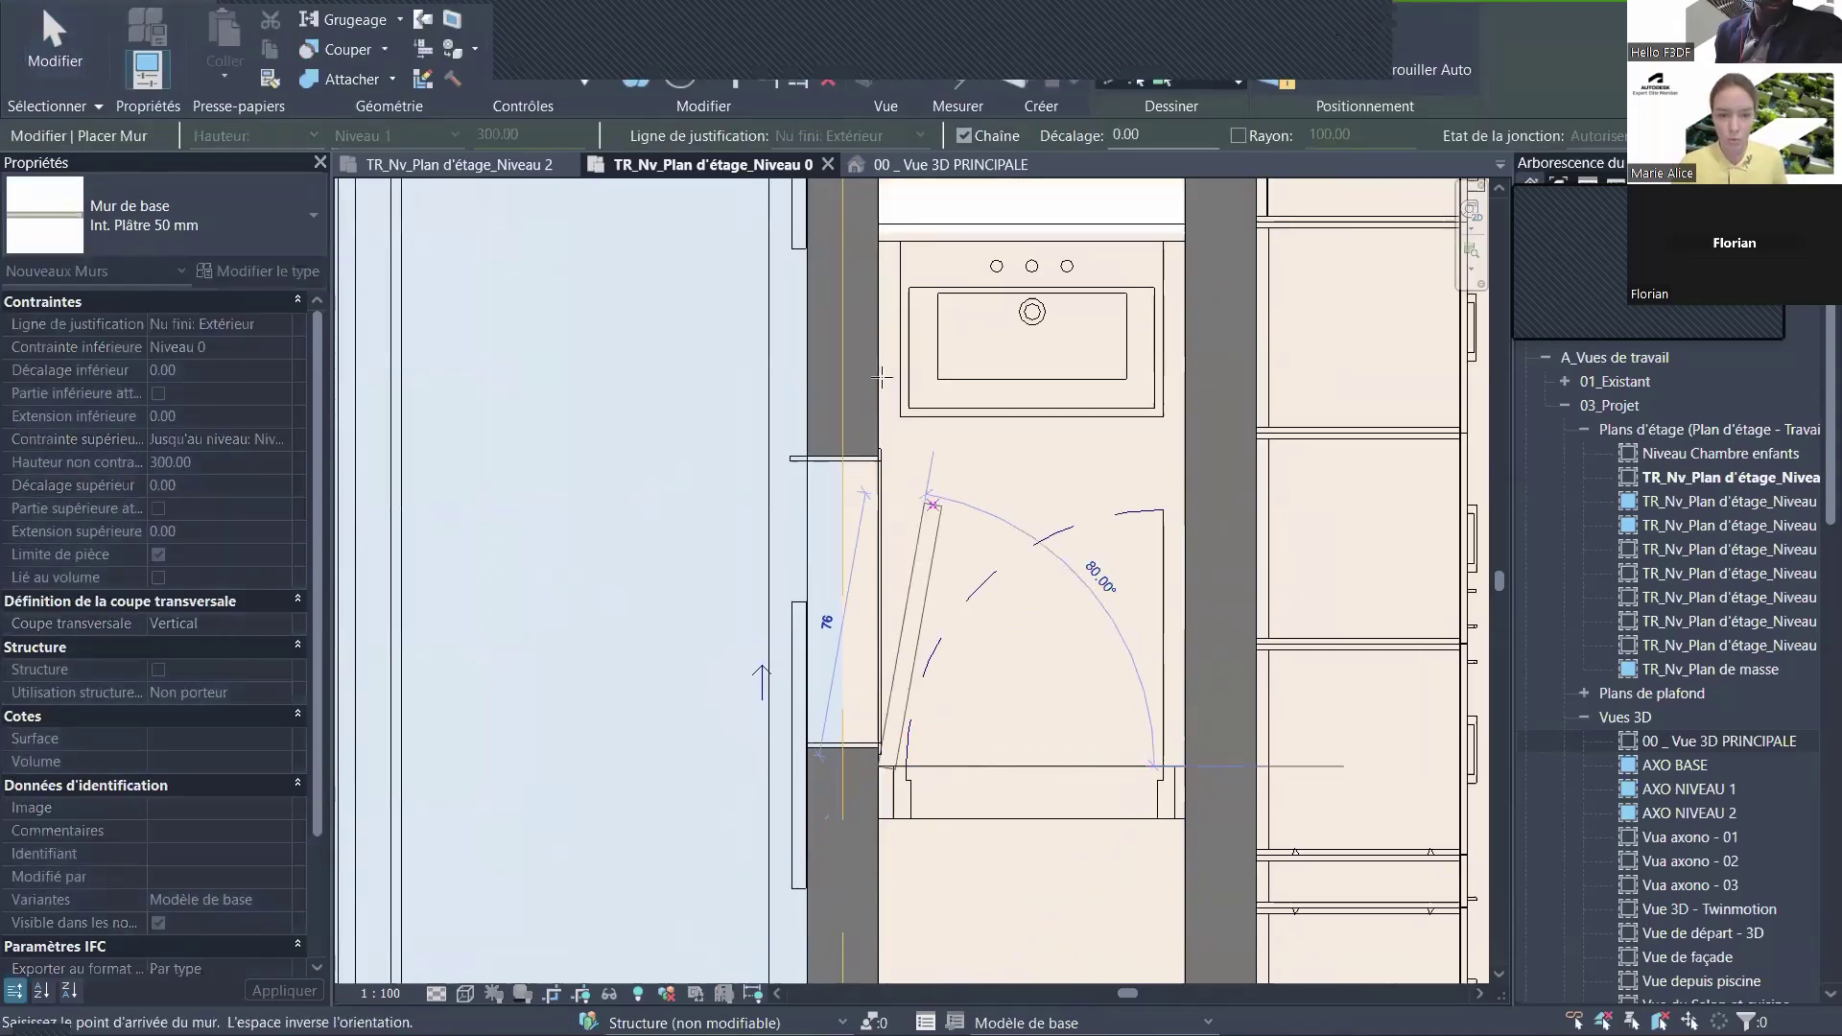
left_click(877, 241)
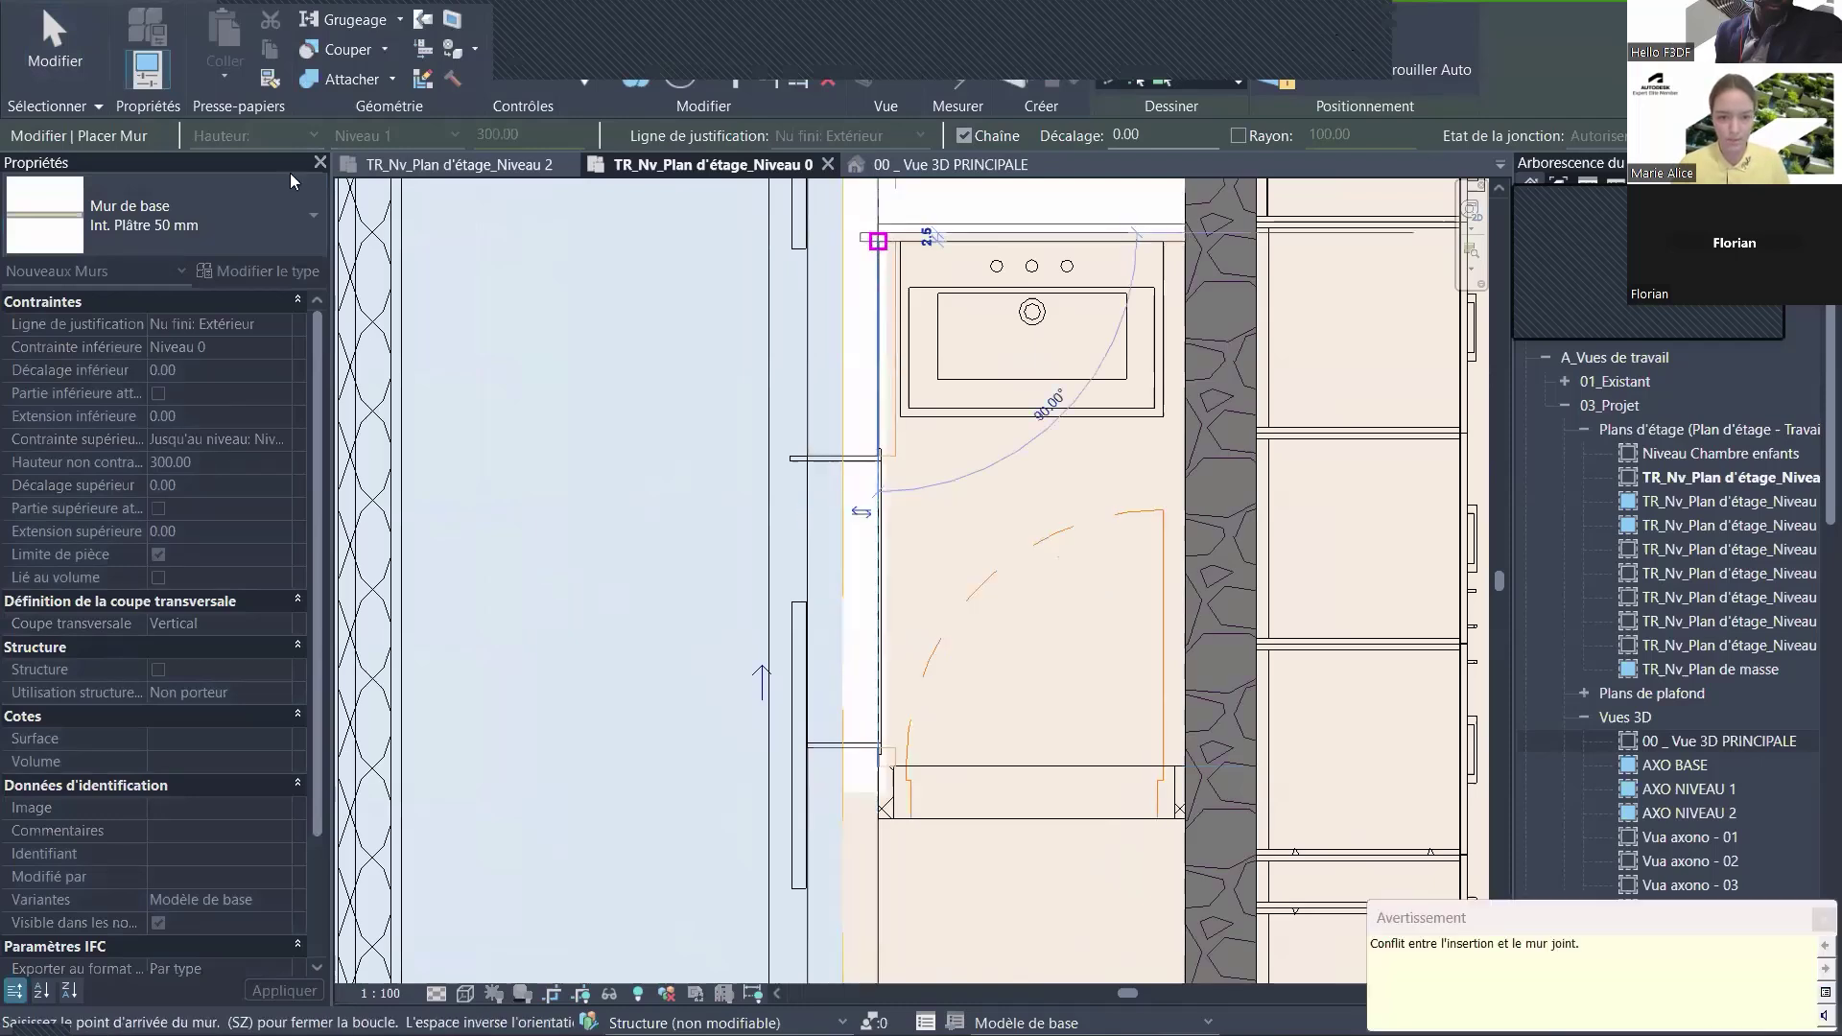
key("Escape")
key("Escape")
- Move the plaster lining away from the stone wall into the washbasin room, then delete it
left_click(900, 441)
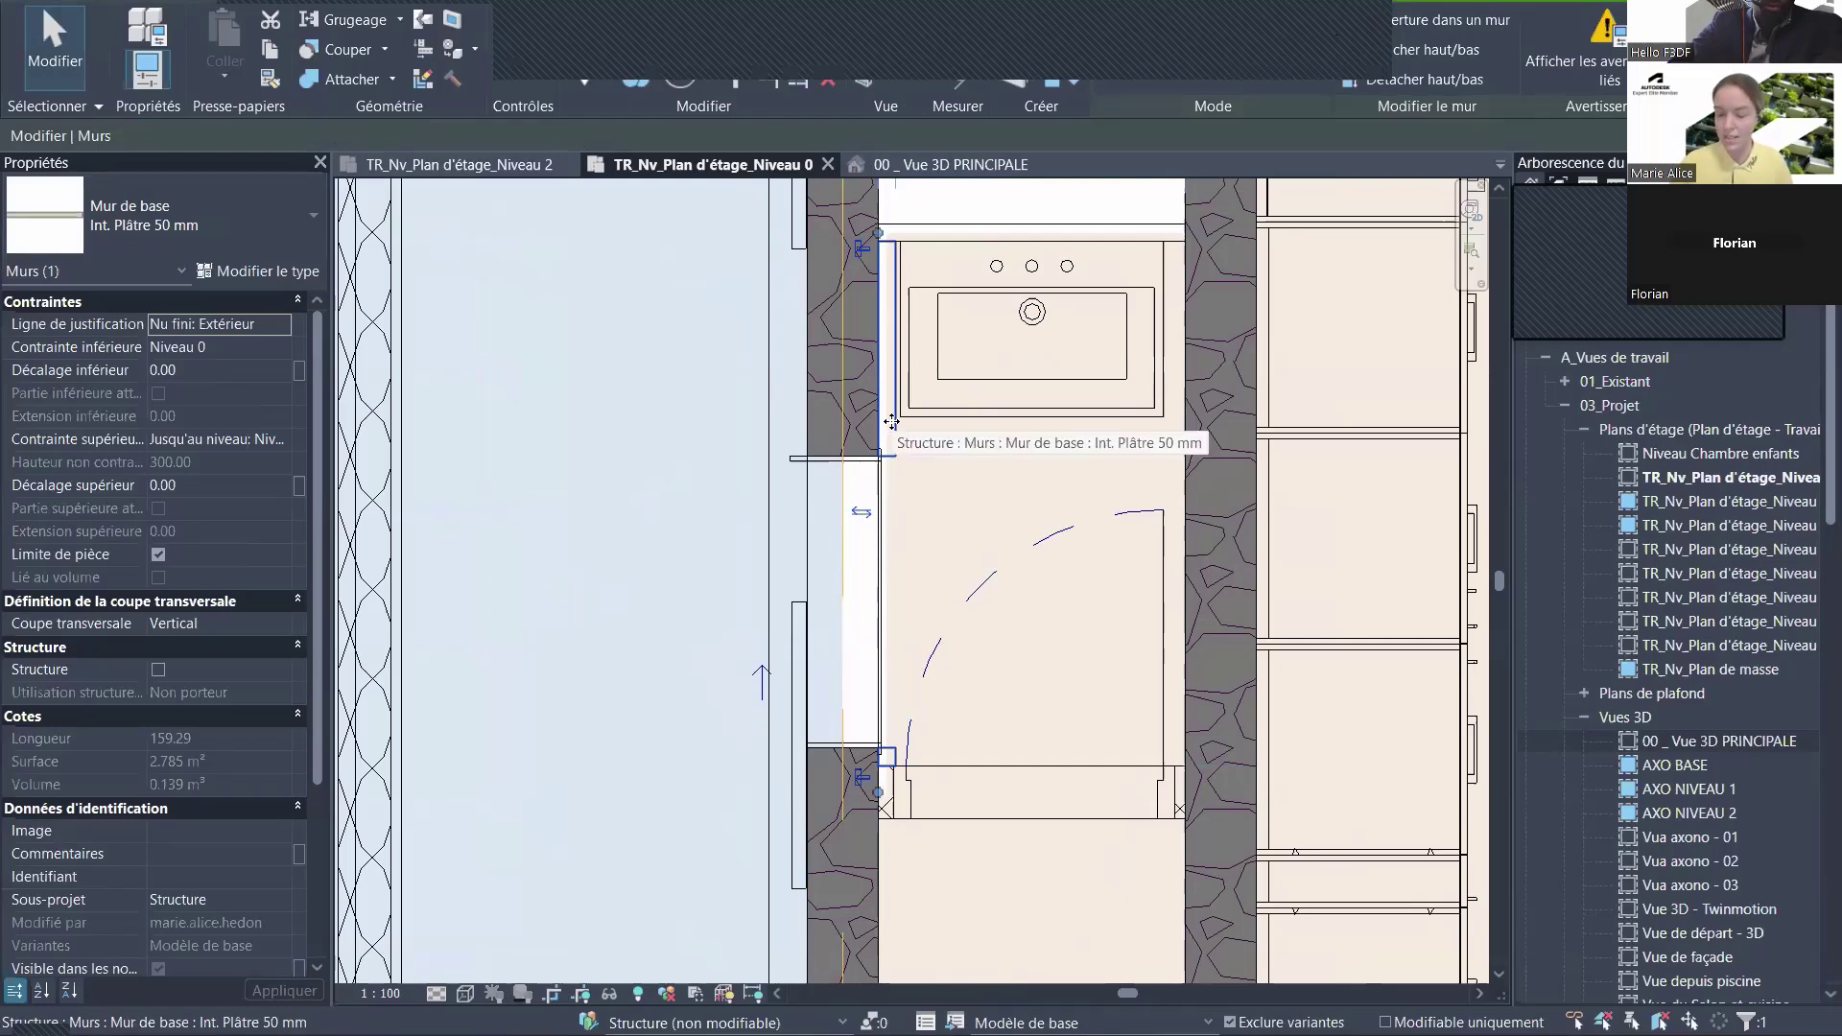
left_click_drag(892, 422, 978, 422)
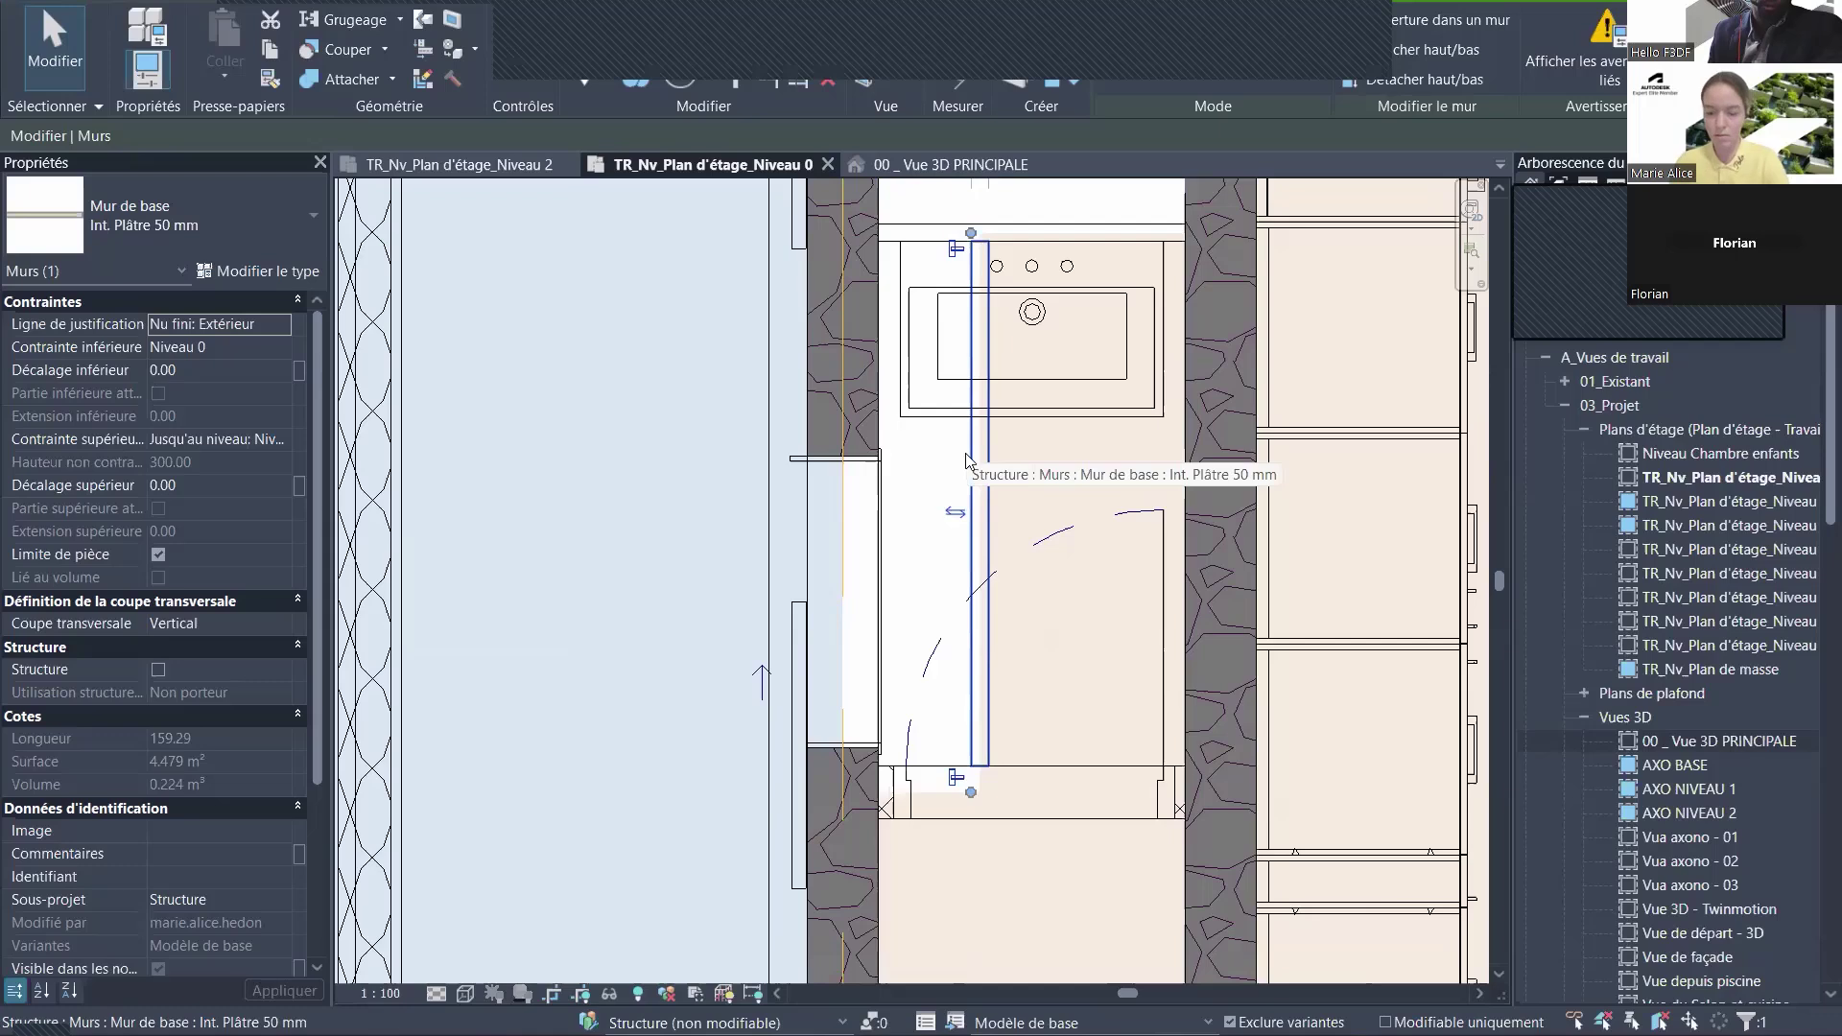
key("Delete")
- Draw the Int. Plâtre 50 mm lining against the corridor-side stone wall with automatic joining and locking, from behind the washbasin to the door partition
left_click(151, 29)
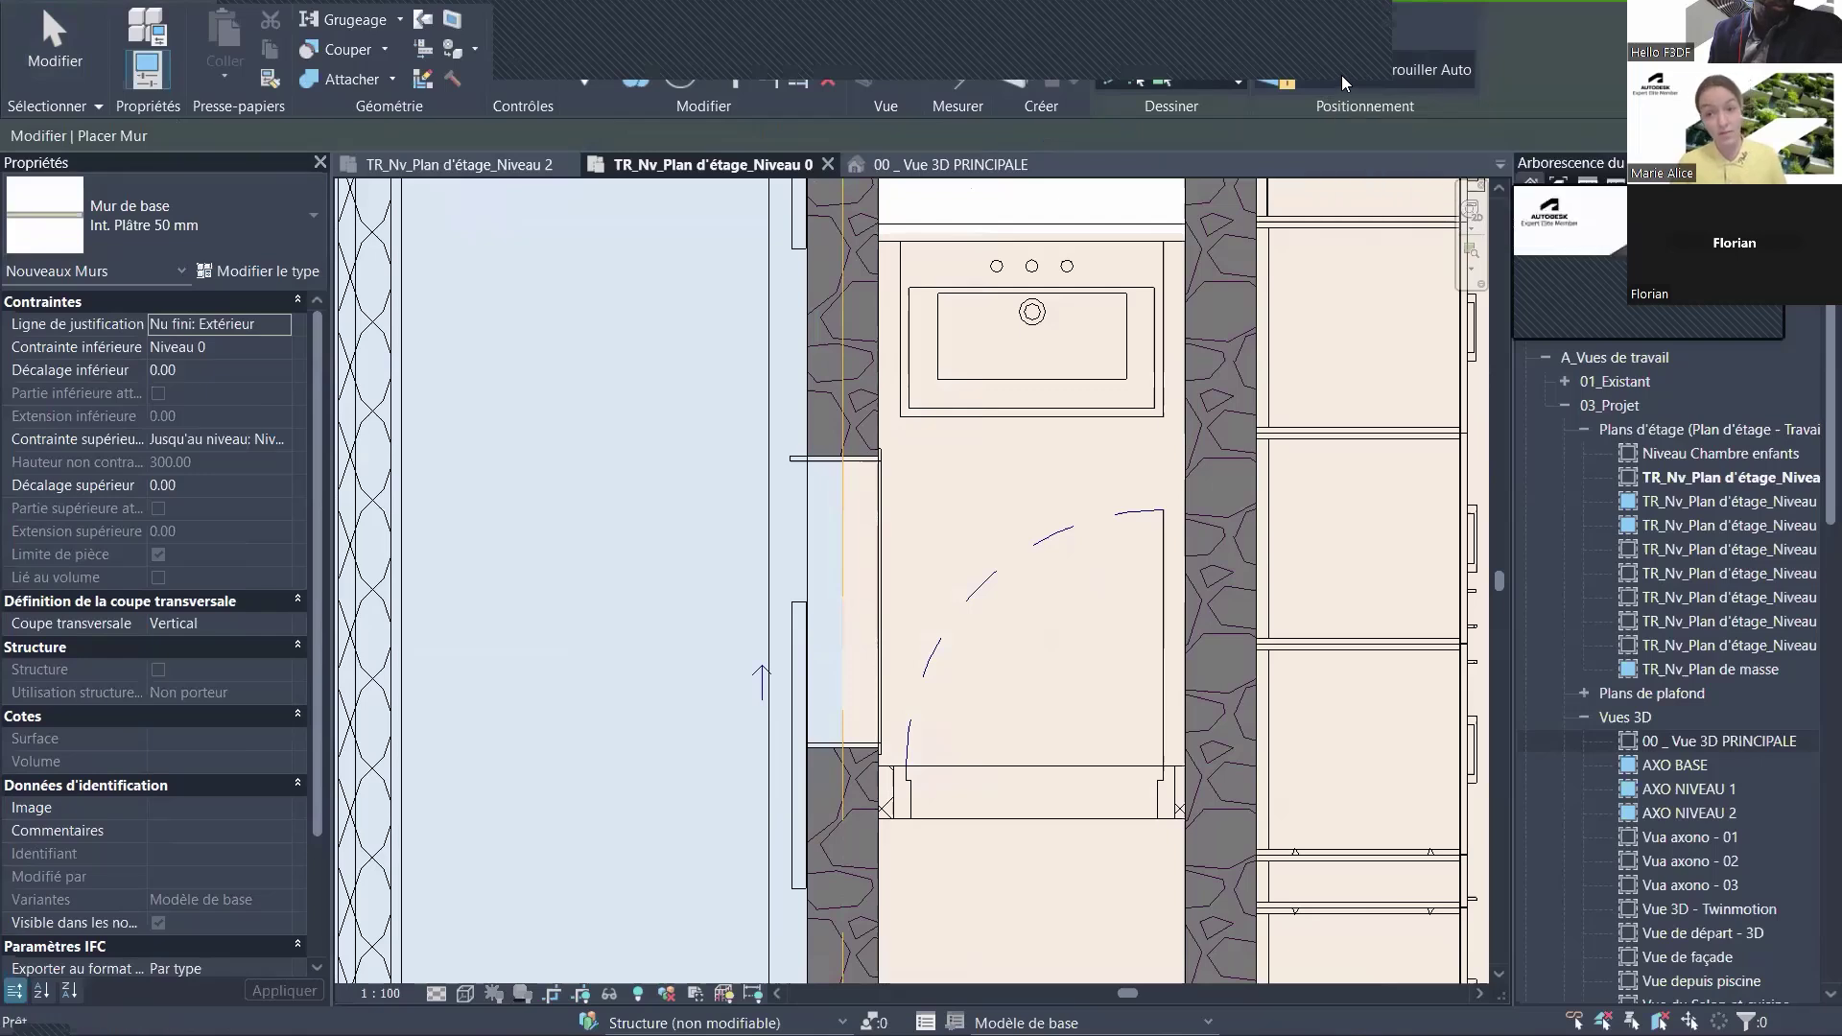
left_click(105, 2)
left_click(139, 31)
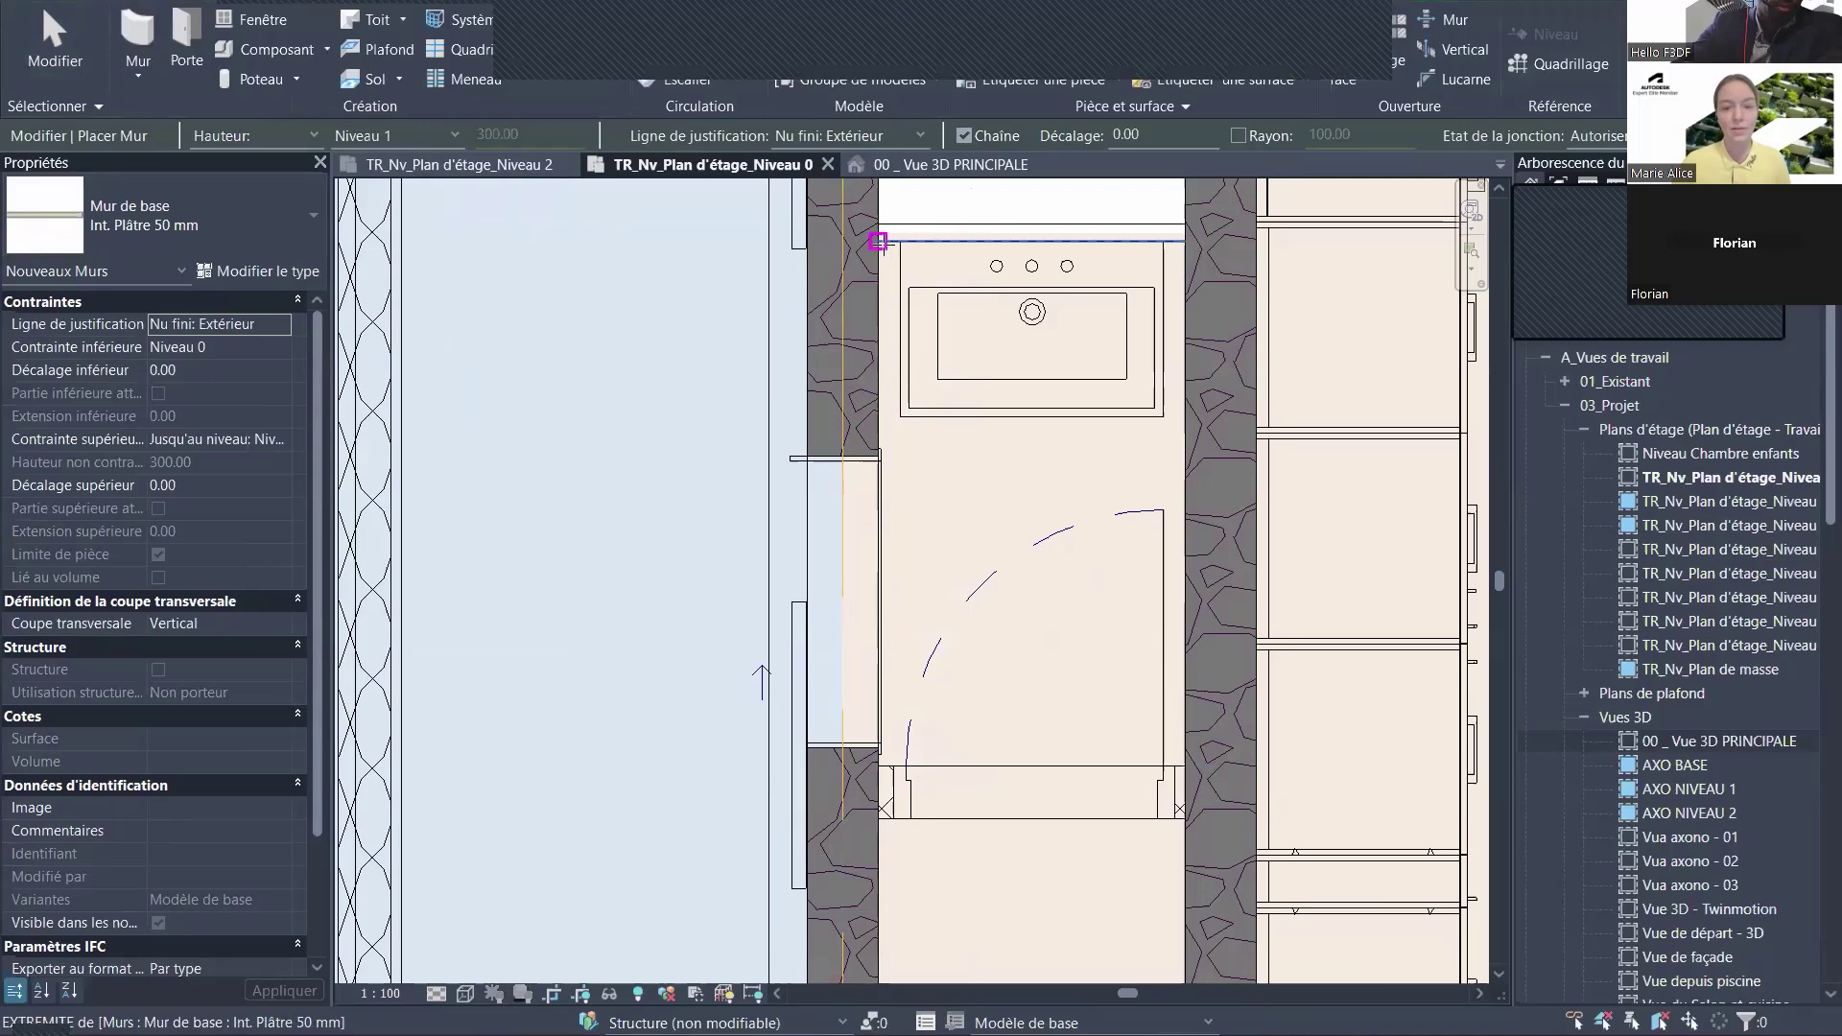
left_click(879, 241)
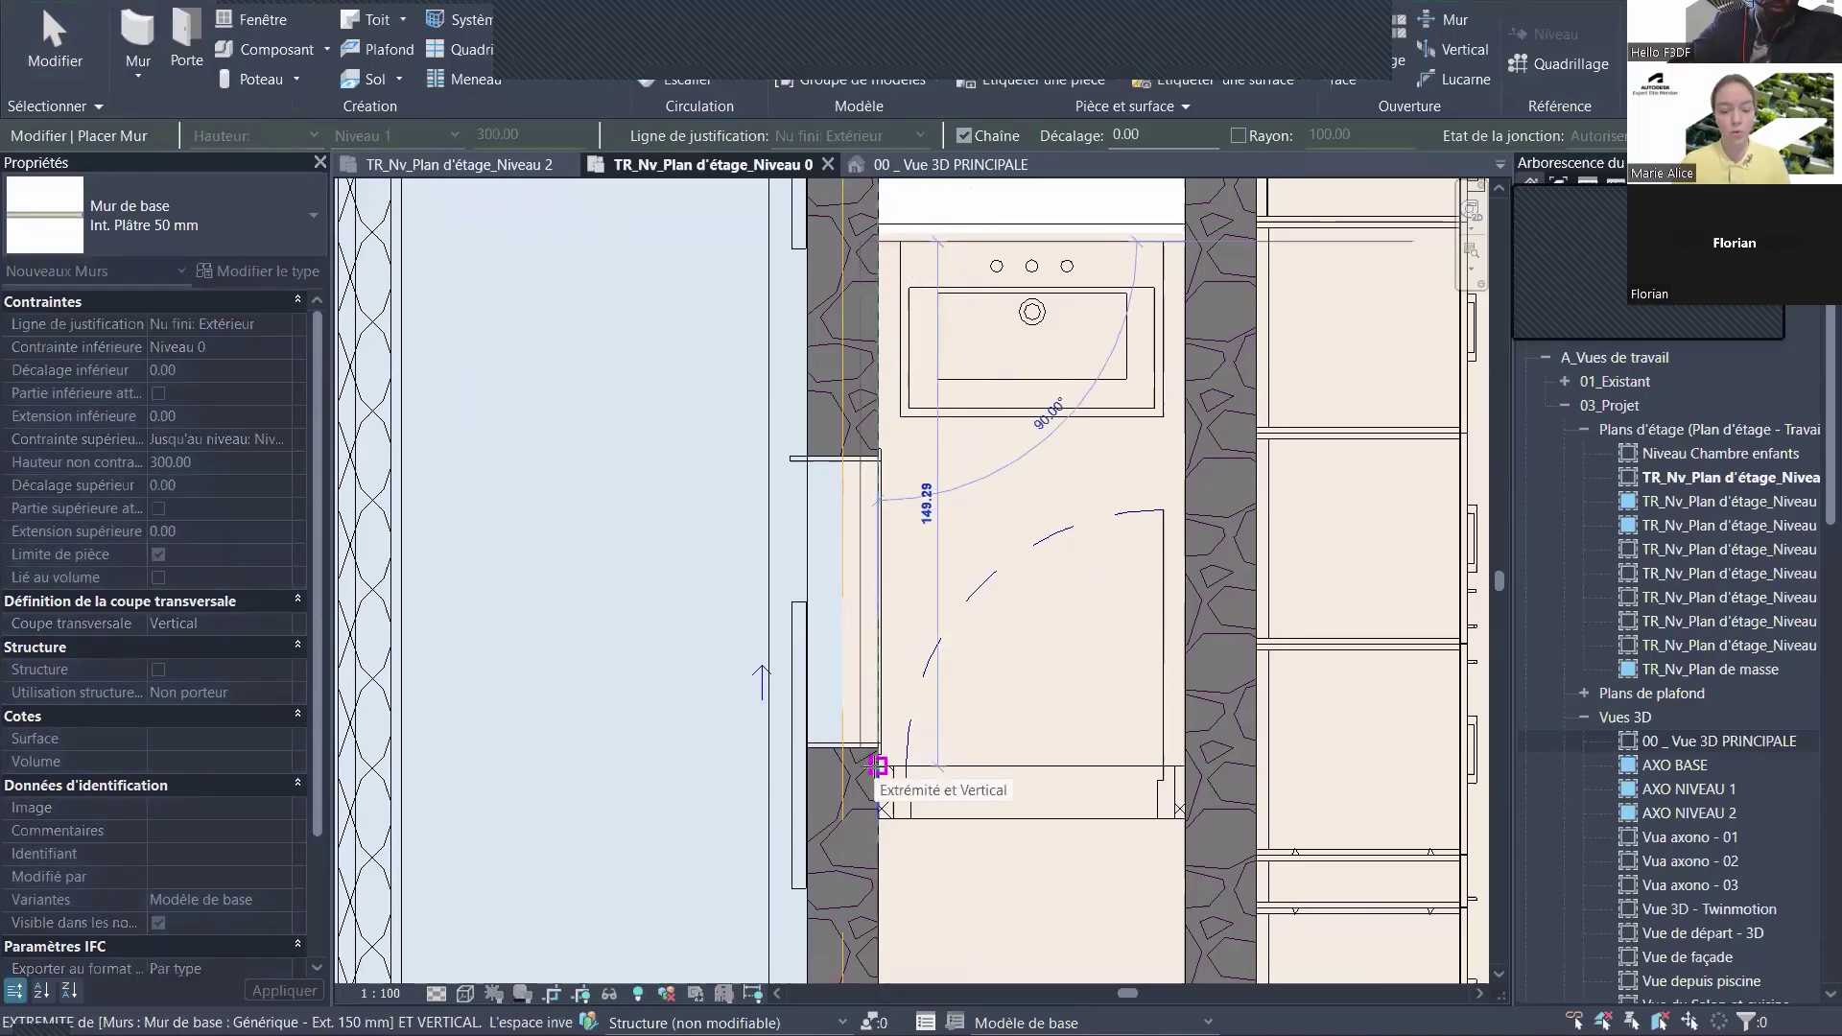
left_click(878, 765)
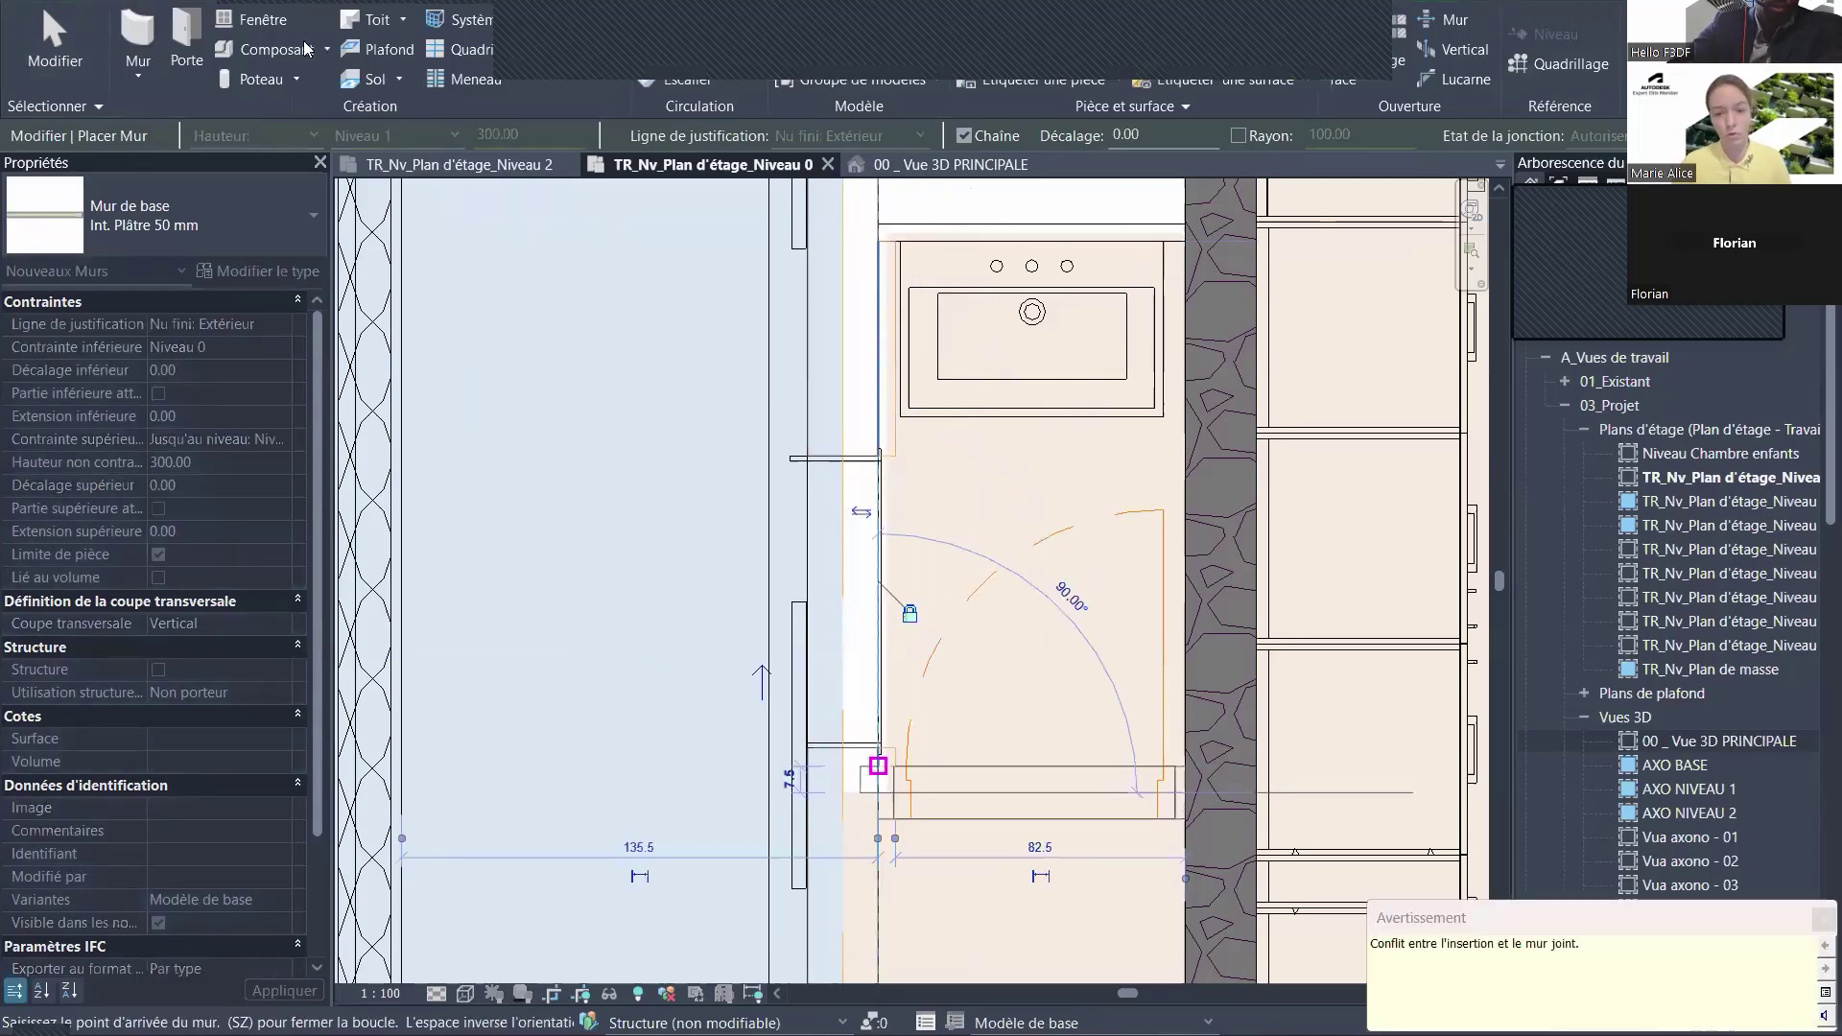
left_click(55, 40)
- Move the locked plaster lining toward the corridor, to about 112 cm from the opposite corridor wall, and clear the selection
left_click(894, 434)
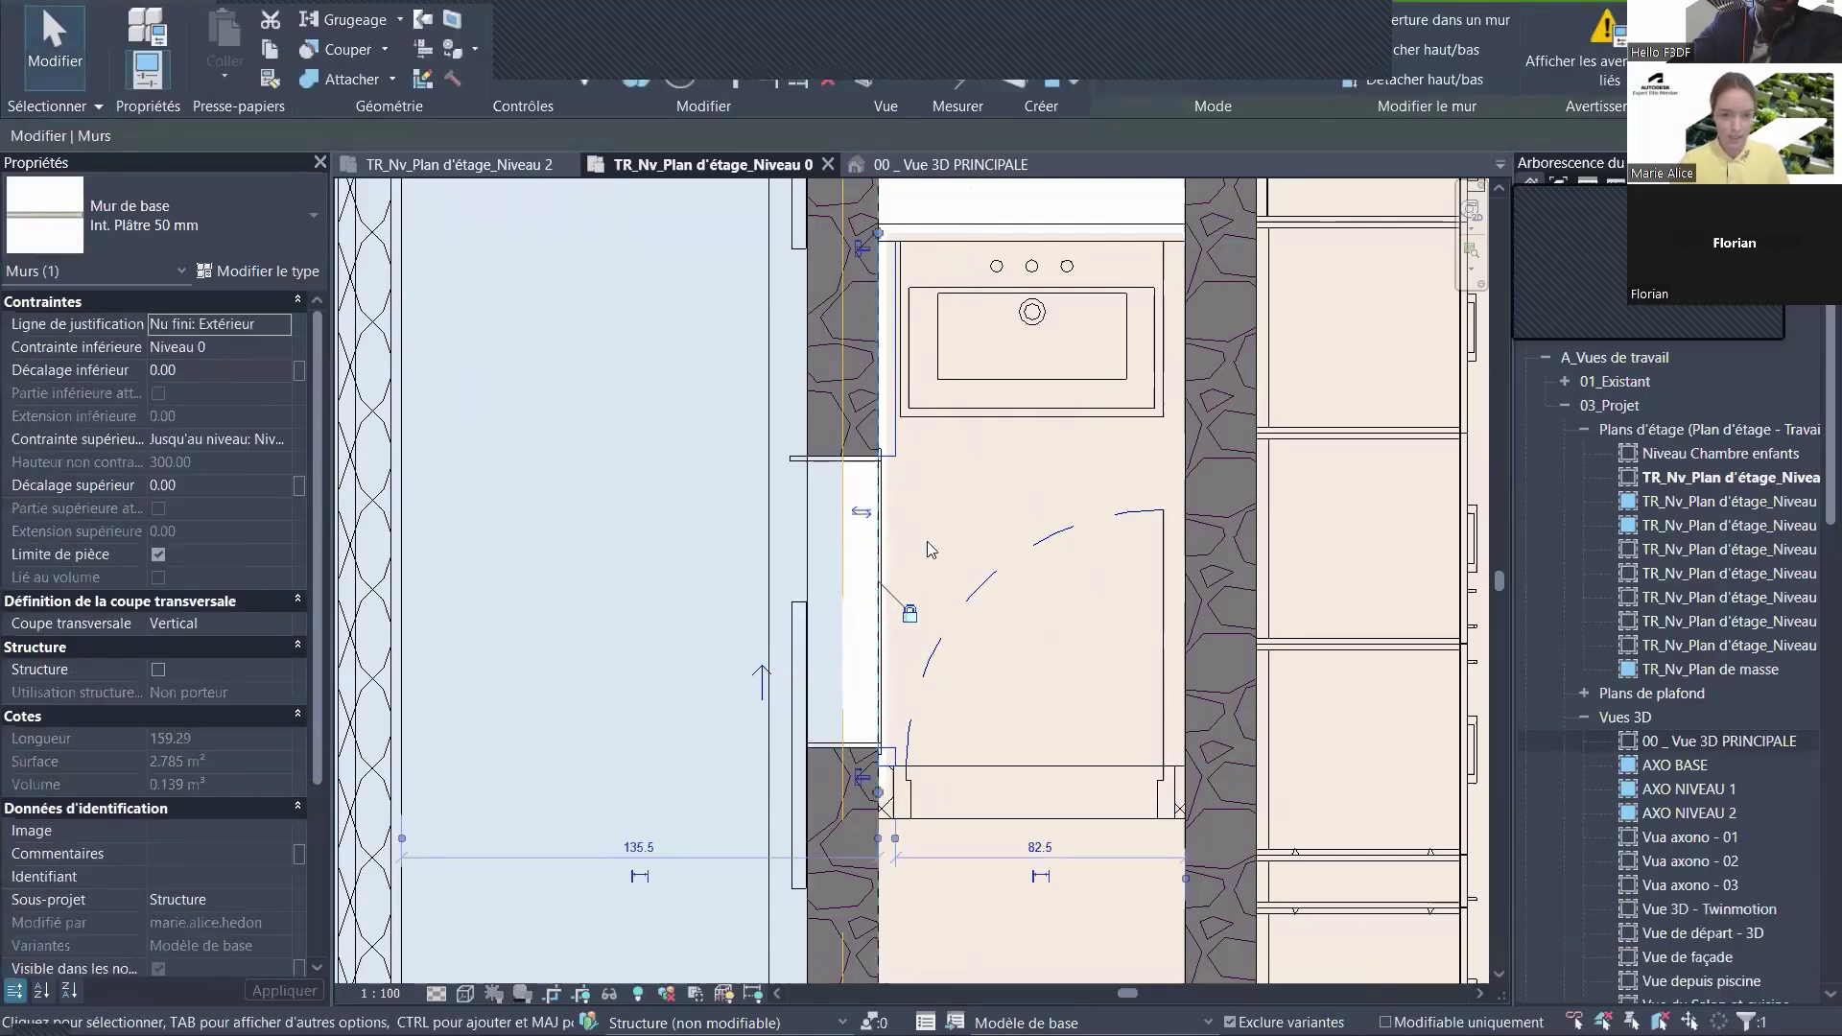
left_click_drag(880, 442, 798, 444)
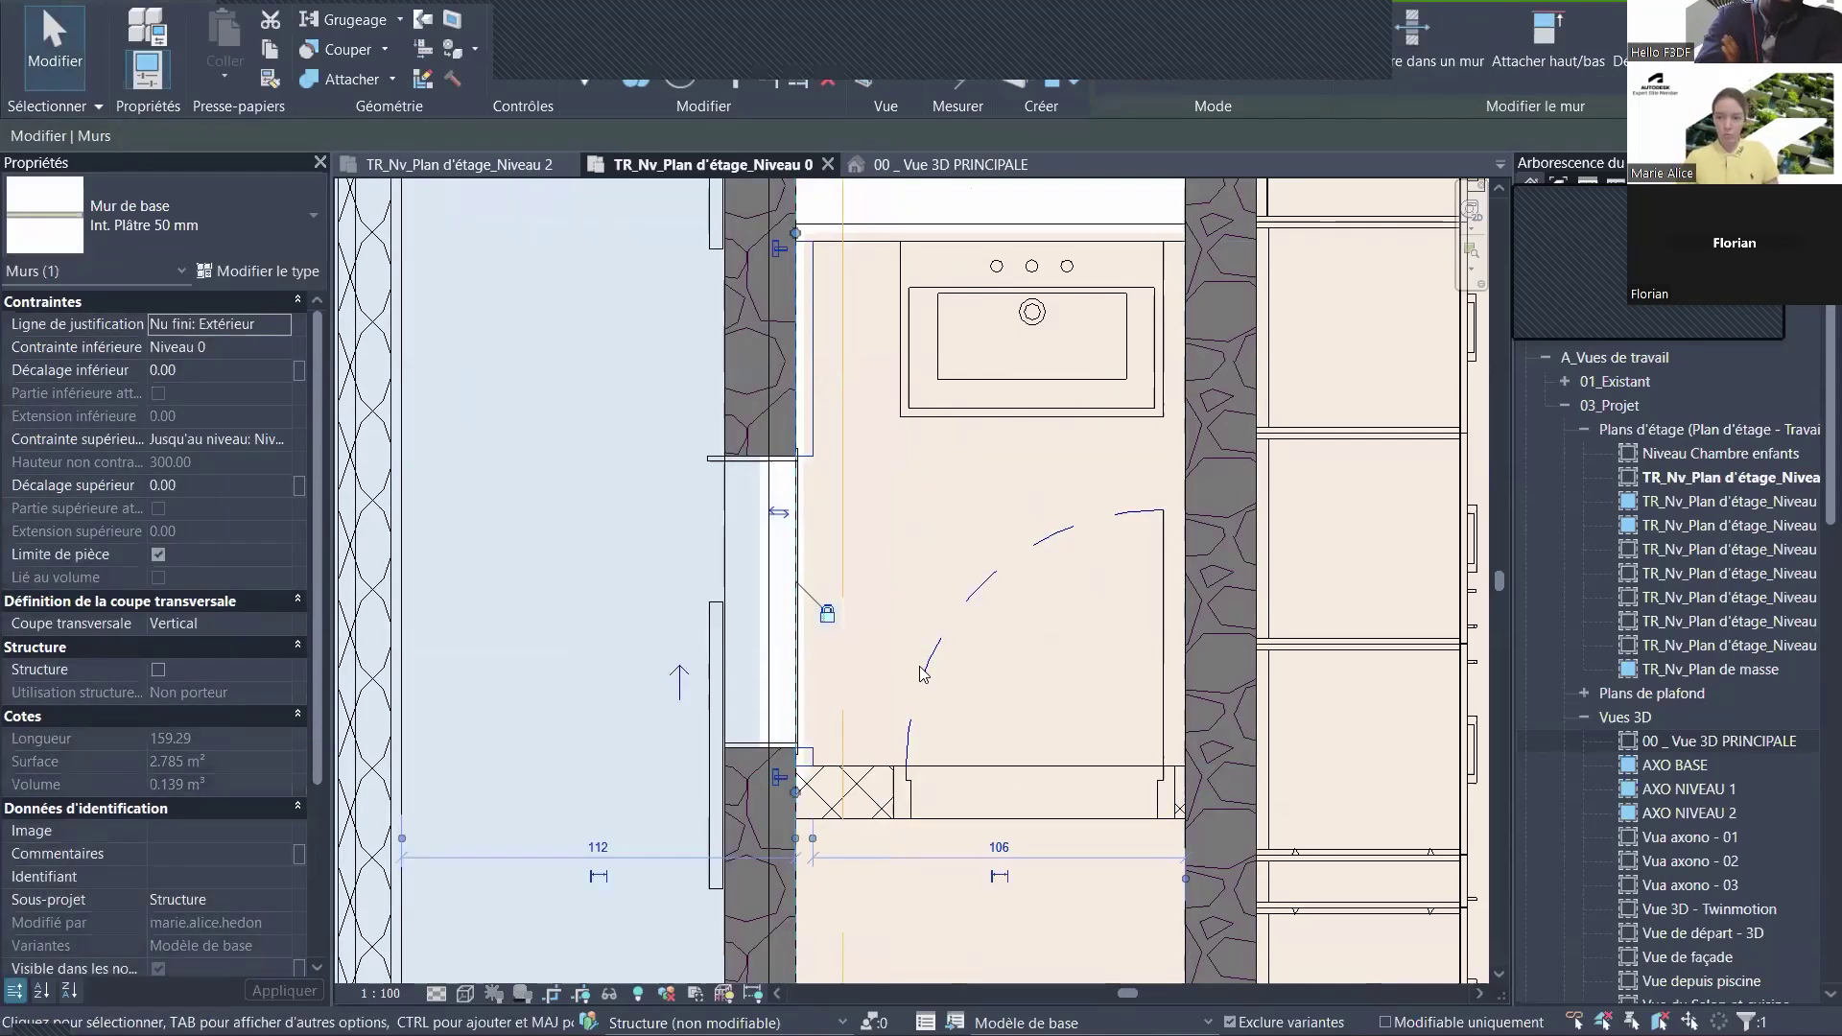
key("Escape")
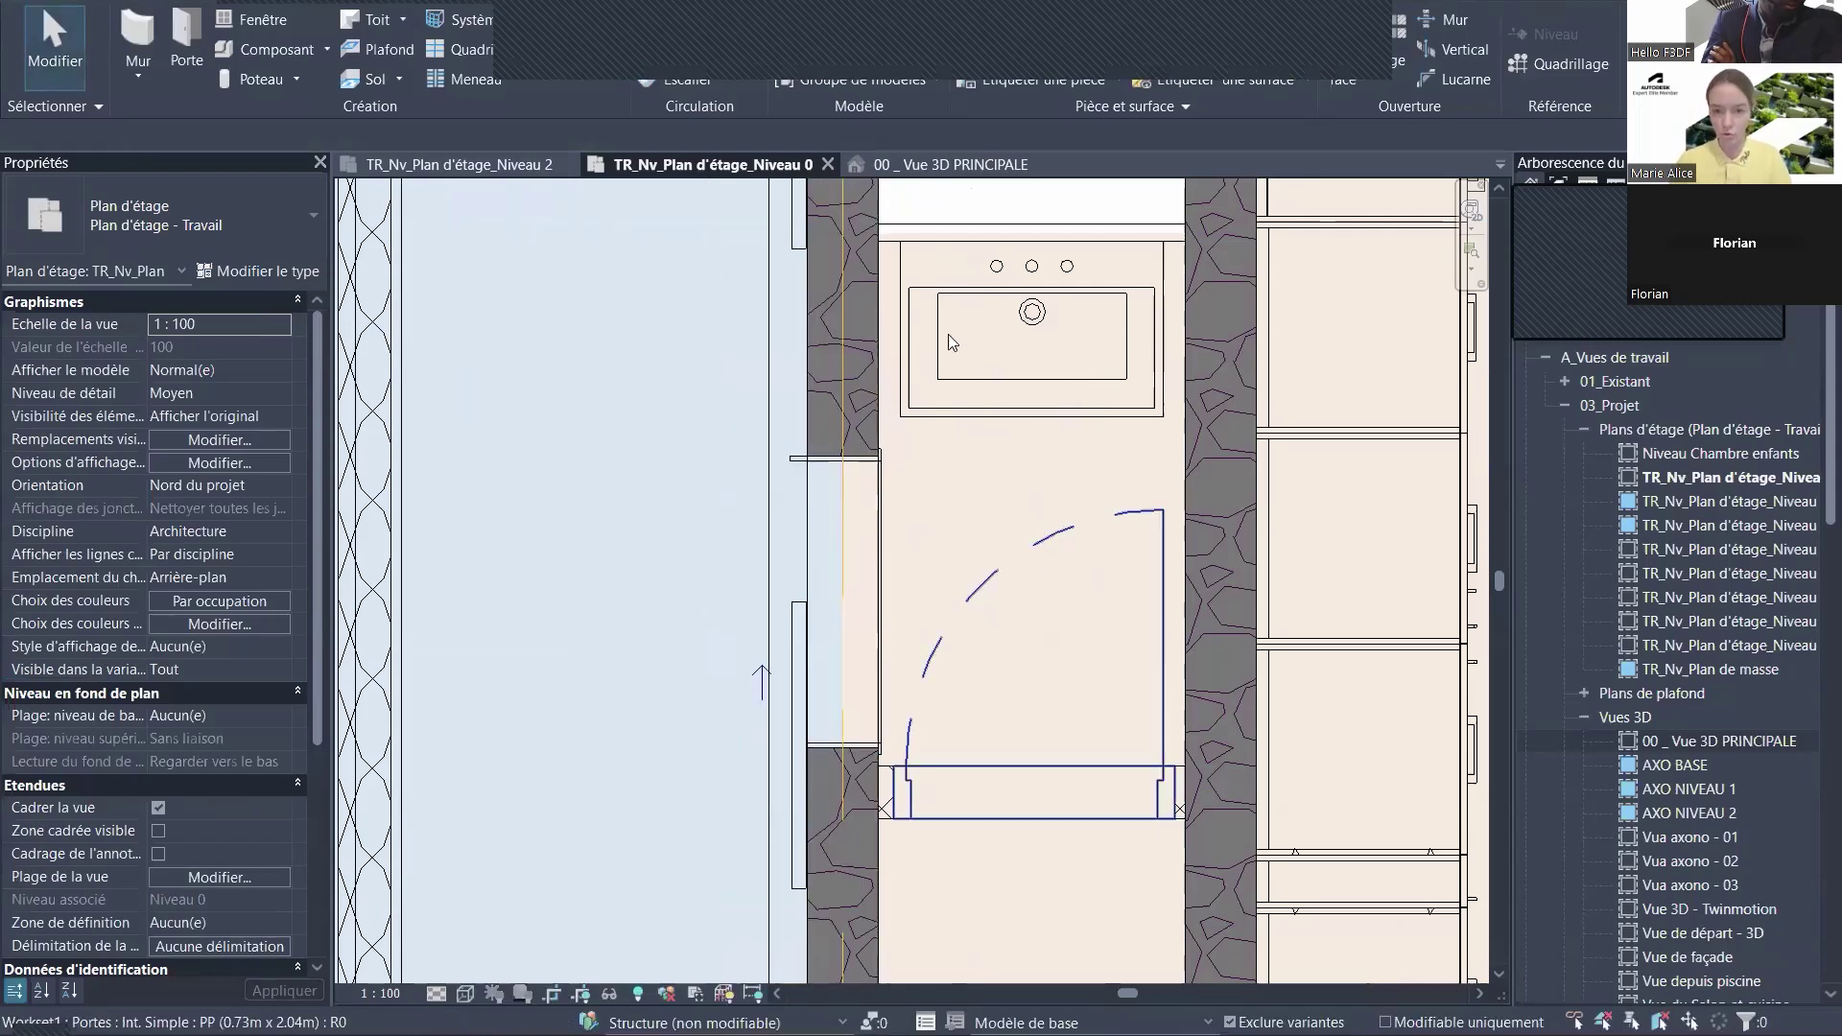
- Move the Famille1 pair of chairs on the office terrace to about 70 cm from the terrace's outer edge
scroll(864, 476, "down", 1)
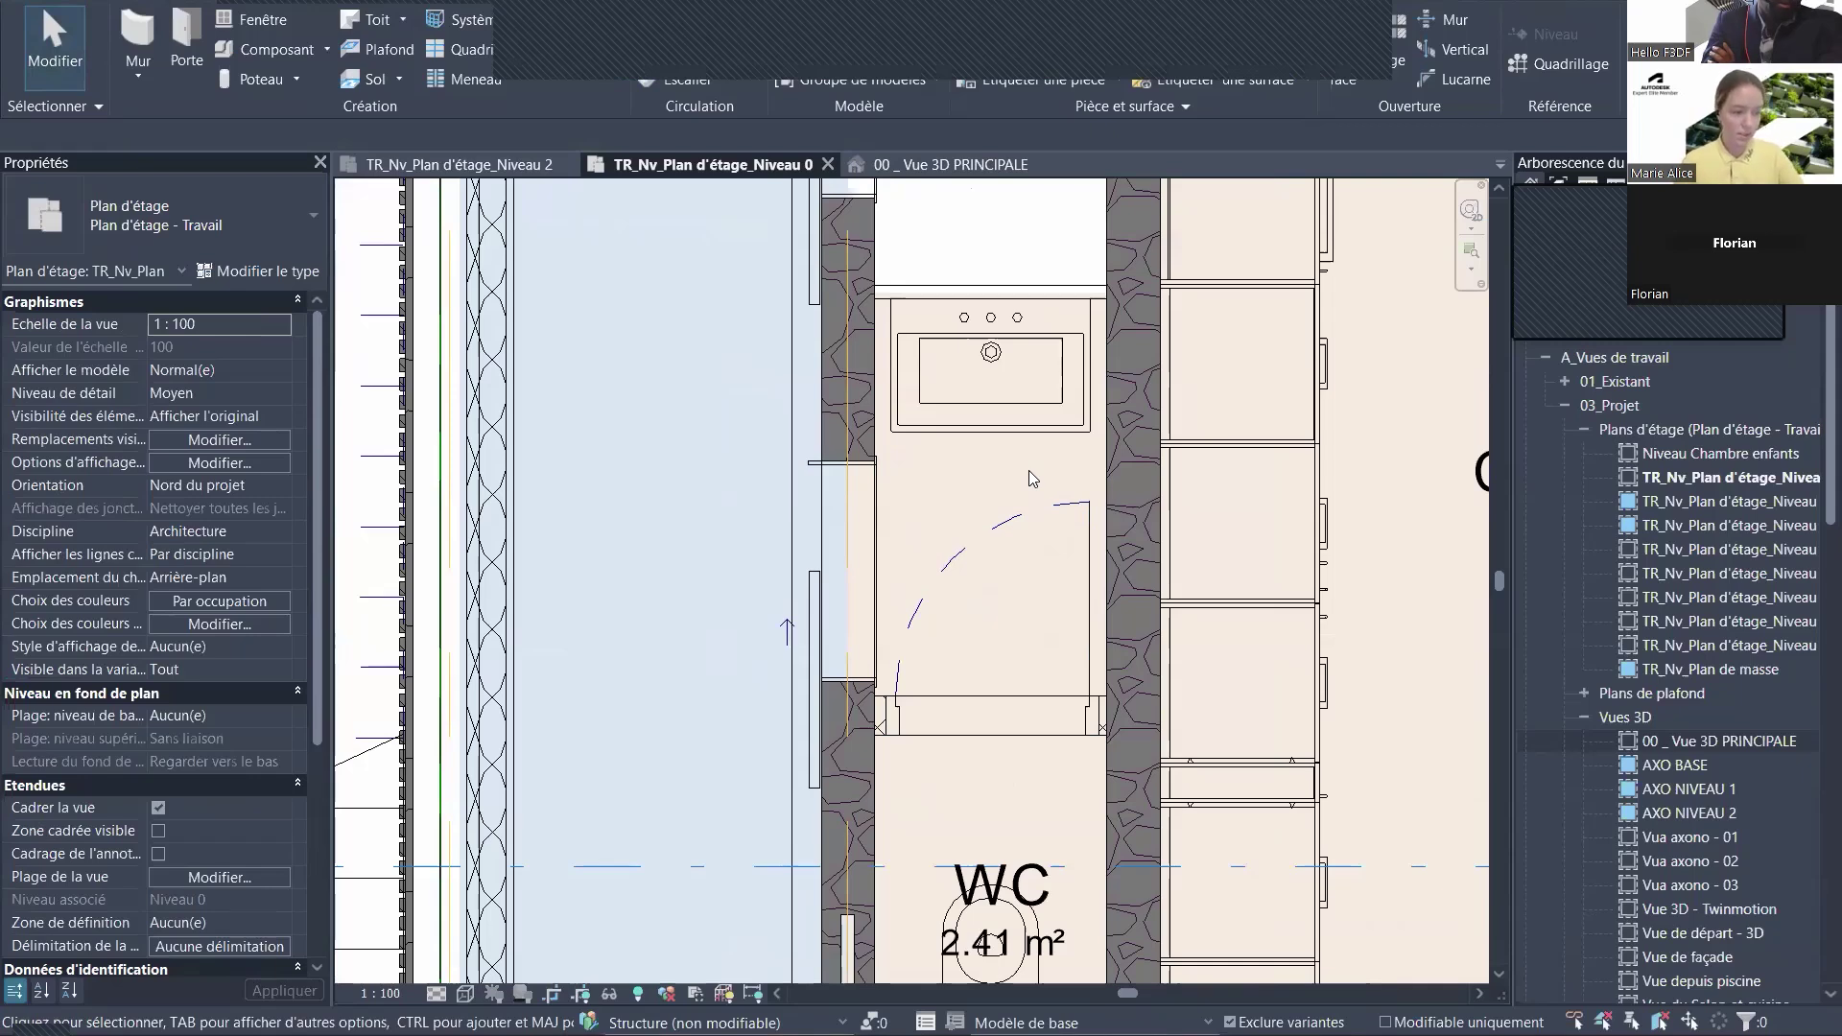
scroll(1029, 470, "down", 4)
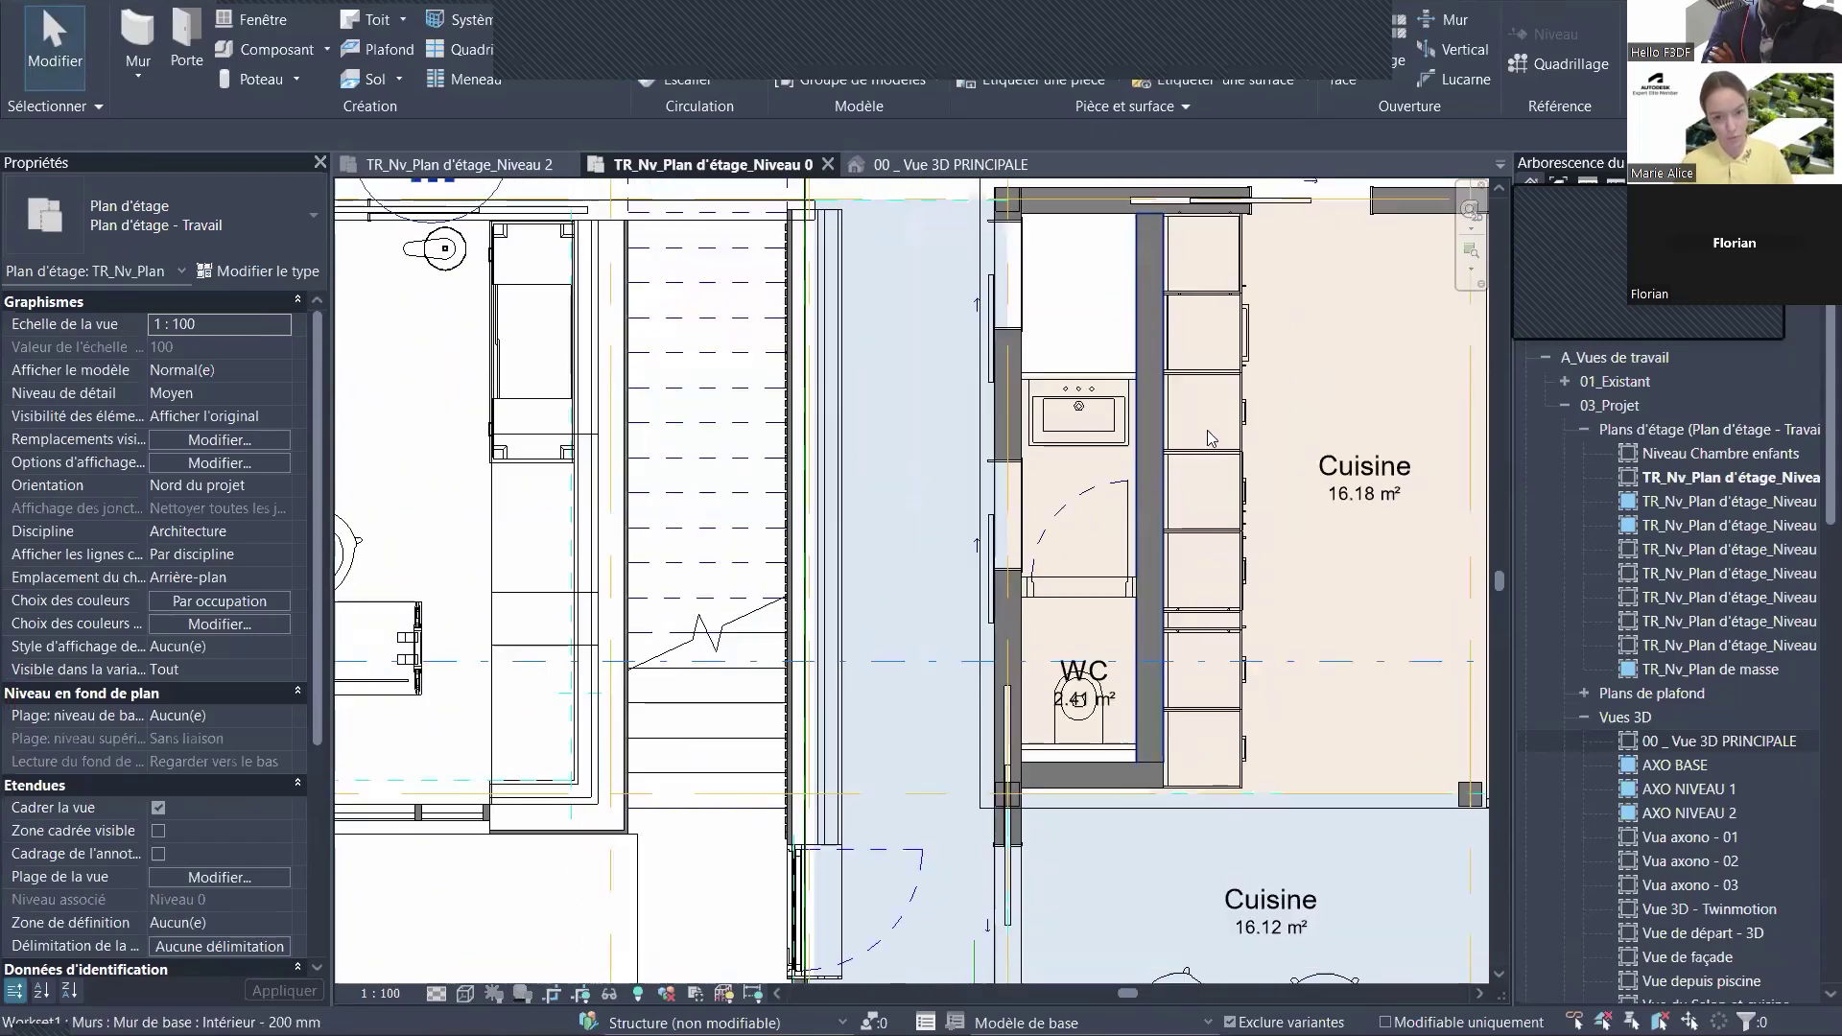
scroll(878, 772, "down", 1)
middle_click_drag(940, 671, 1073, 464)
middle_click_drag(854, 706, 1000, 595)
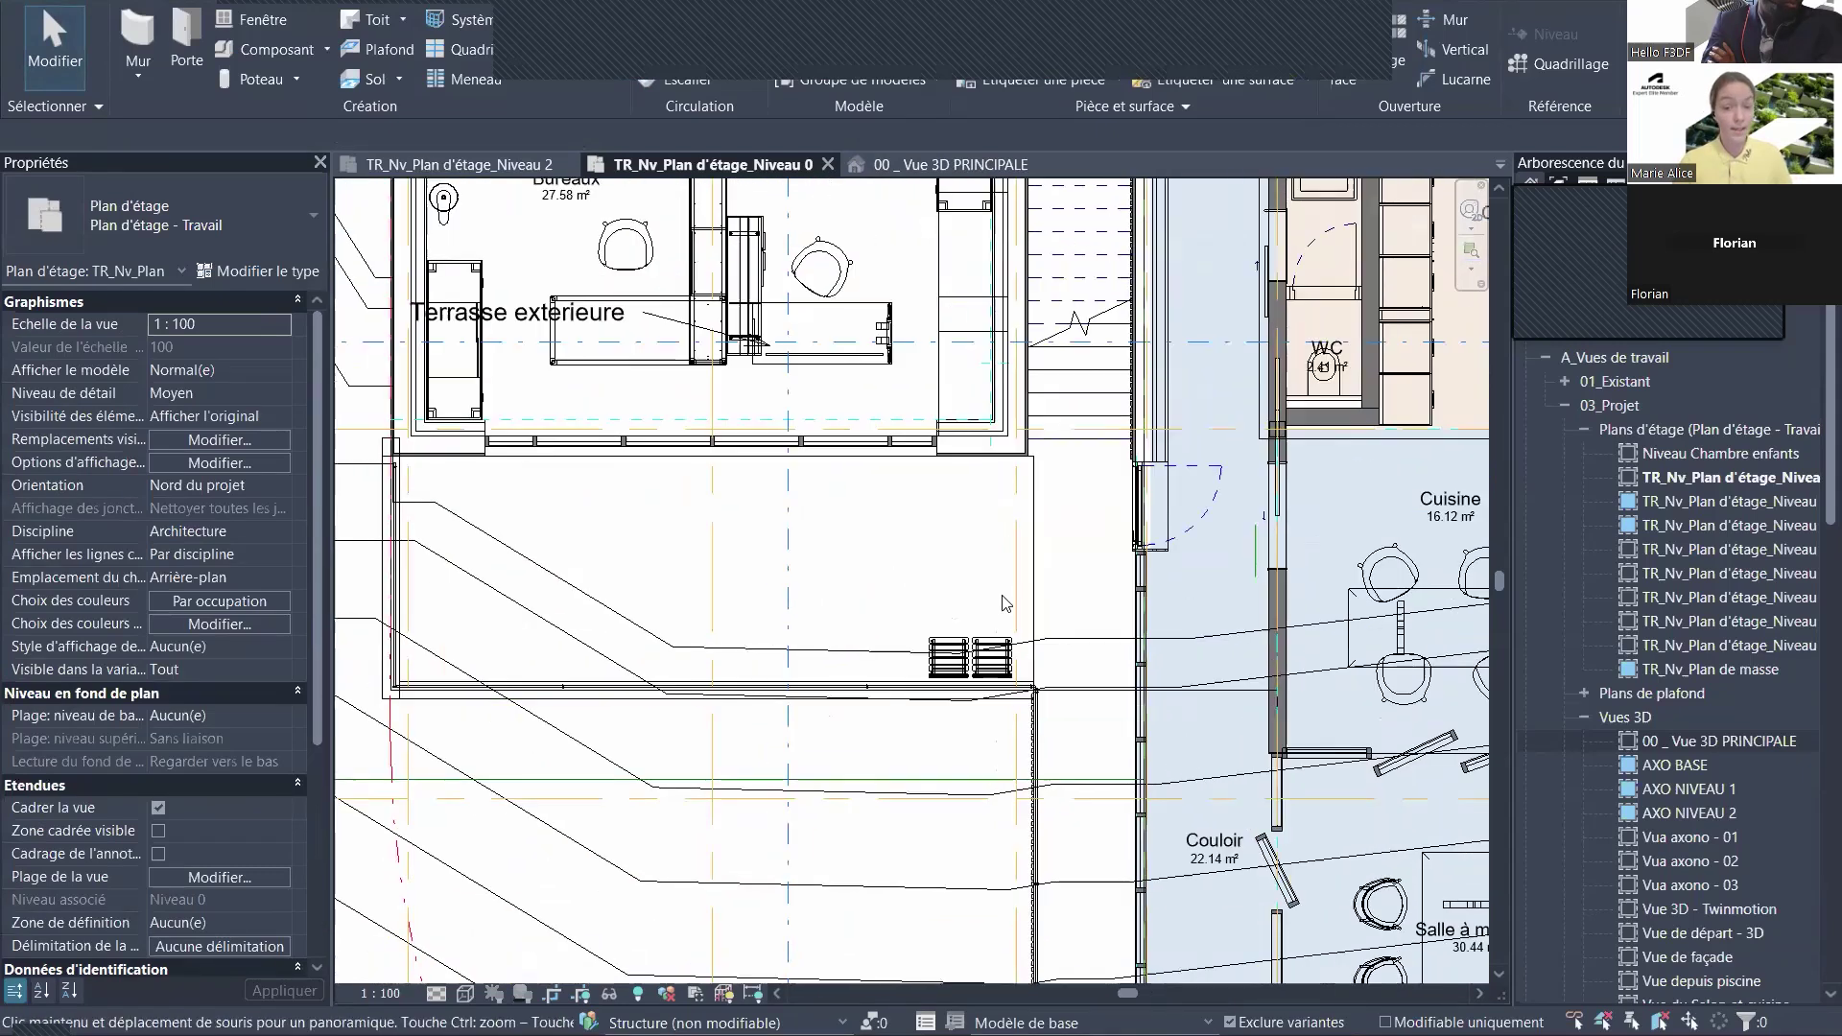
left_click(955, 667)
scroll(954, 667, "up", 1)
scroll(945, 666, "up", 1)
left_click_drag(946, 664, 950, 611)
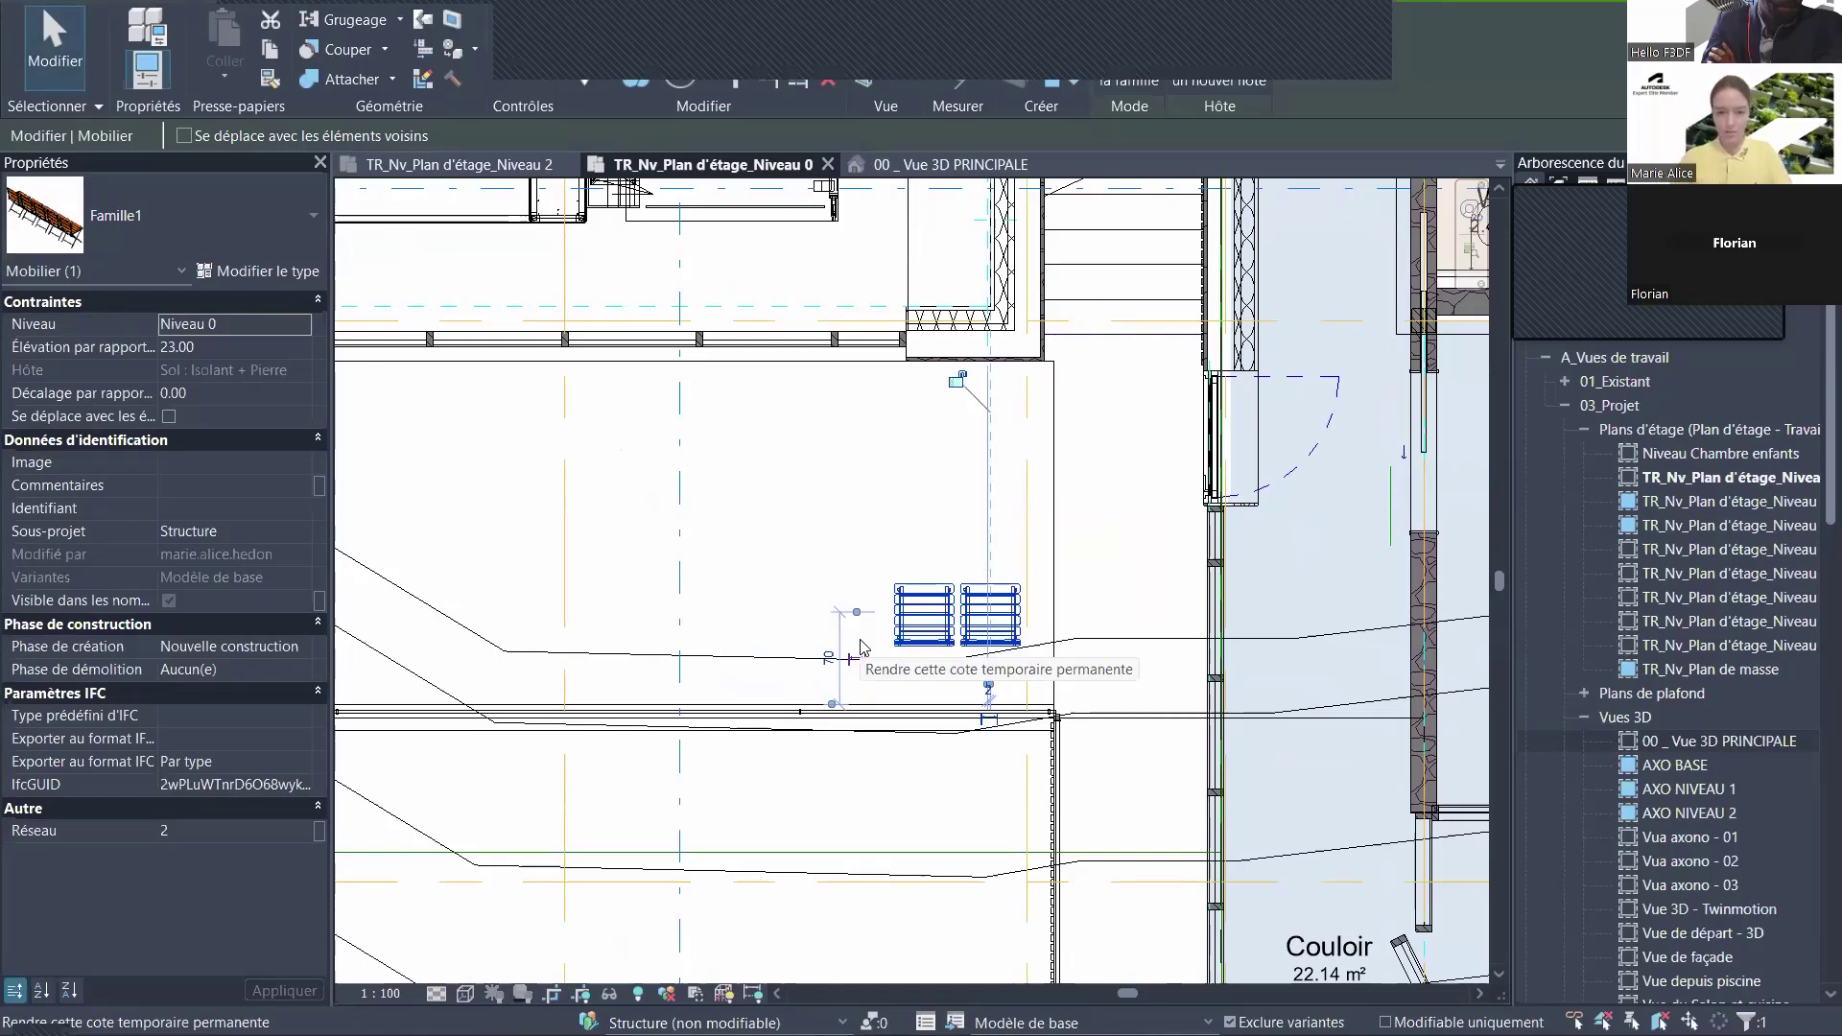
- Open the chair family for editing and examine its chair array in the Niveau de réf. plan
double_click(935, 606)
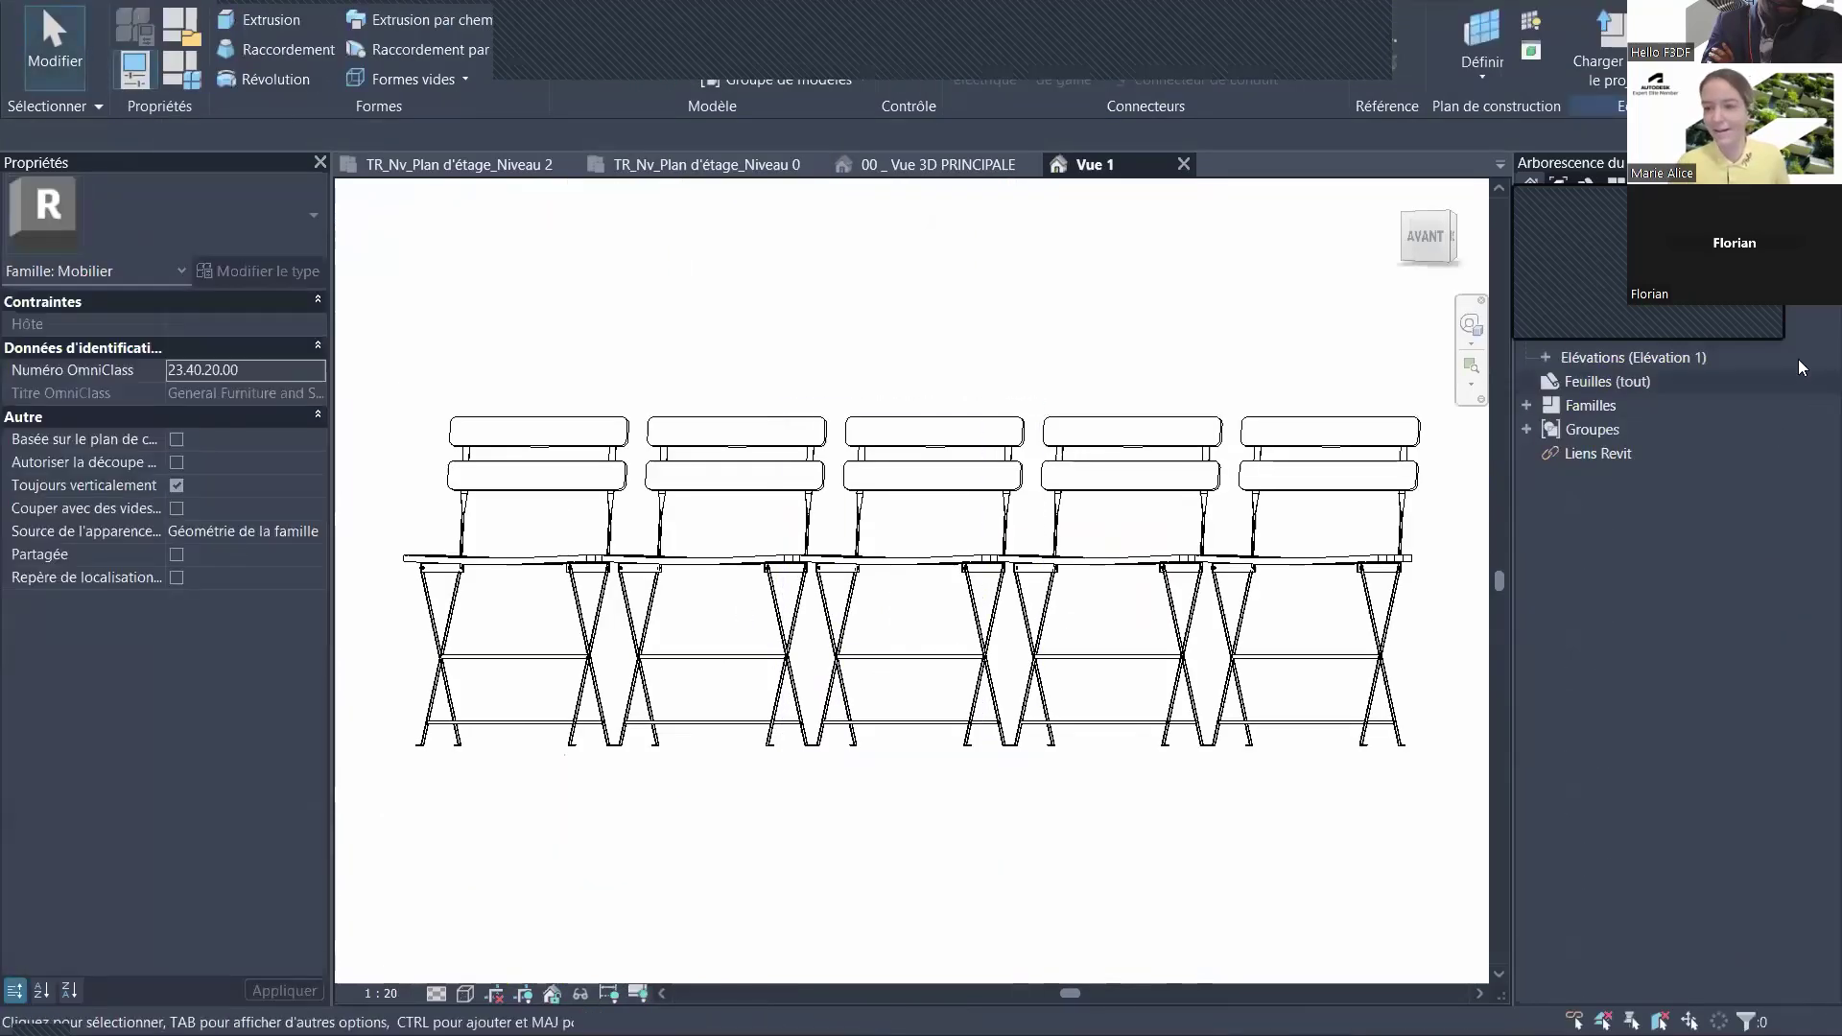
double_click(1614, 305)
left_click(865, 560)
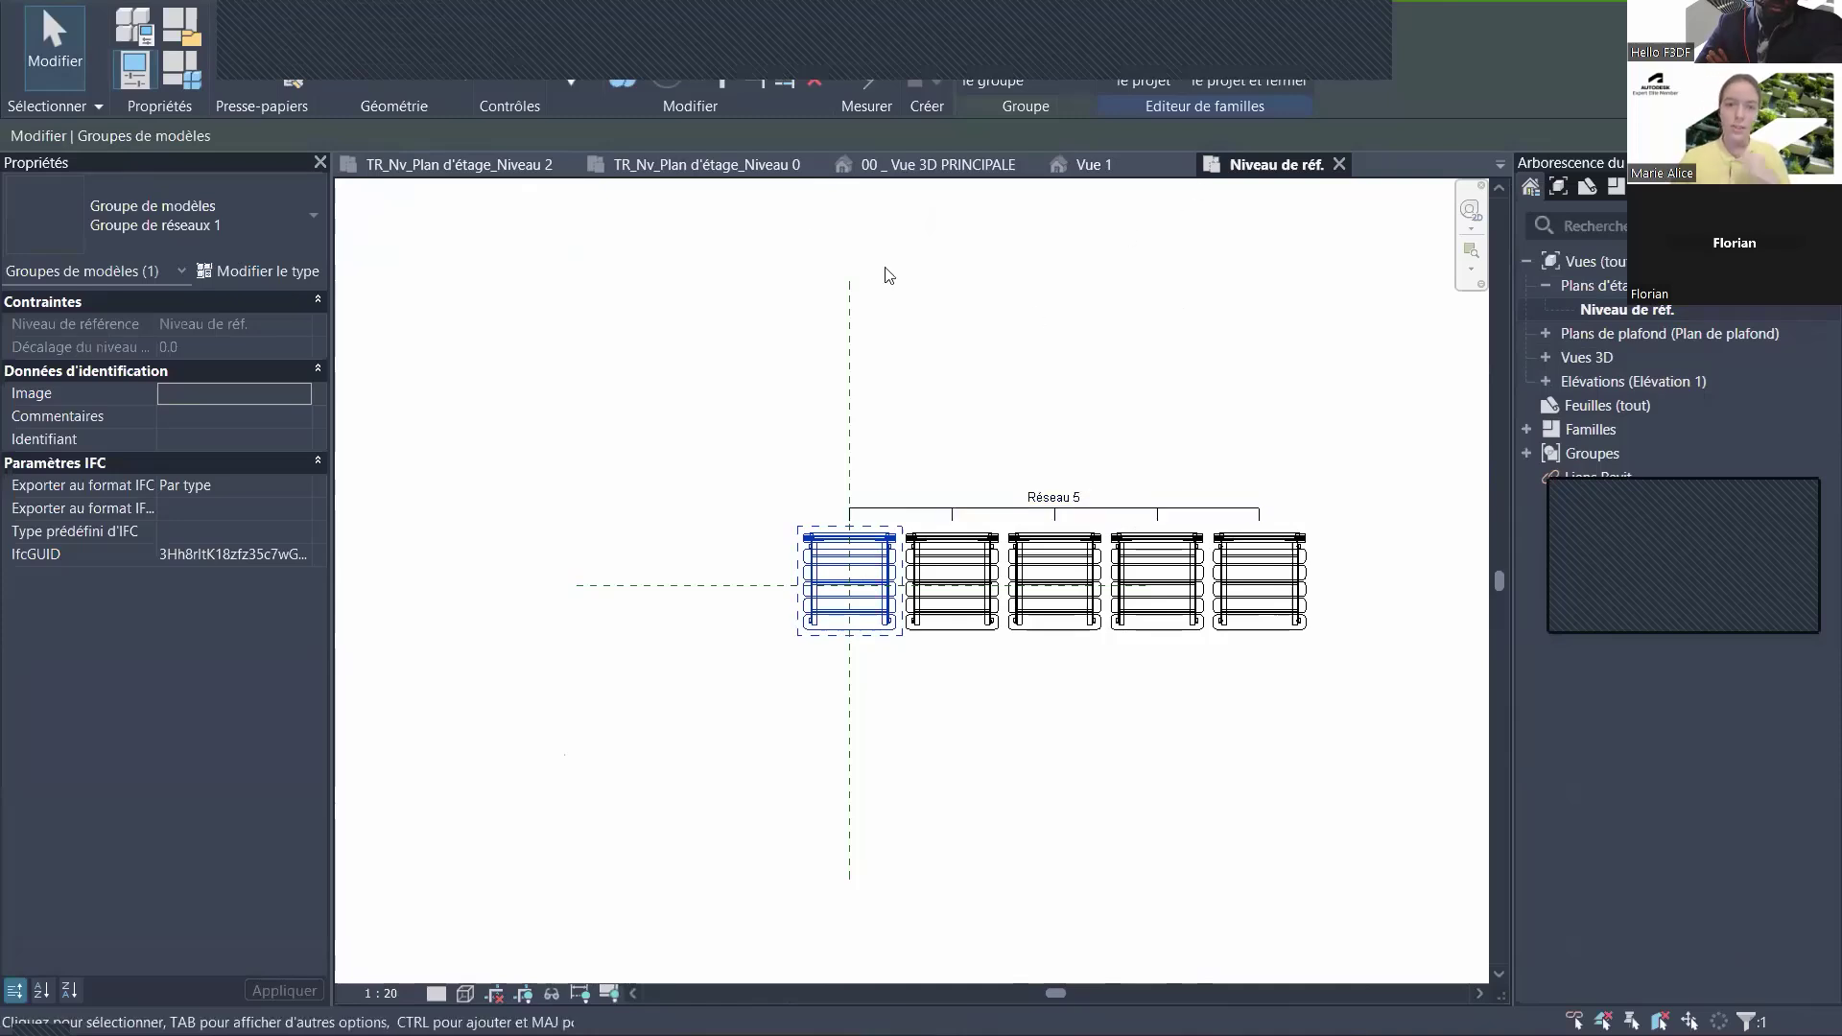
- Return to the TR_Nv_Plan d'étage_Niveau 0 plan and set the terrace chair family's Réseau parameter to 9
left_click(740, 177)
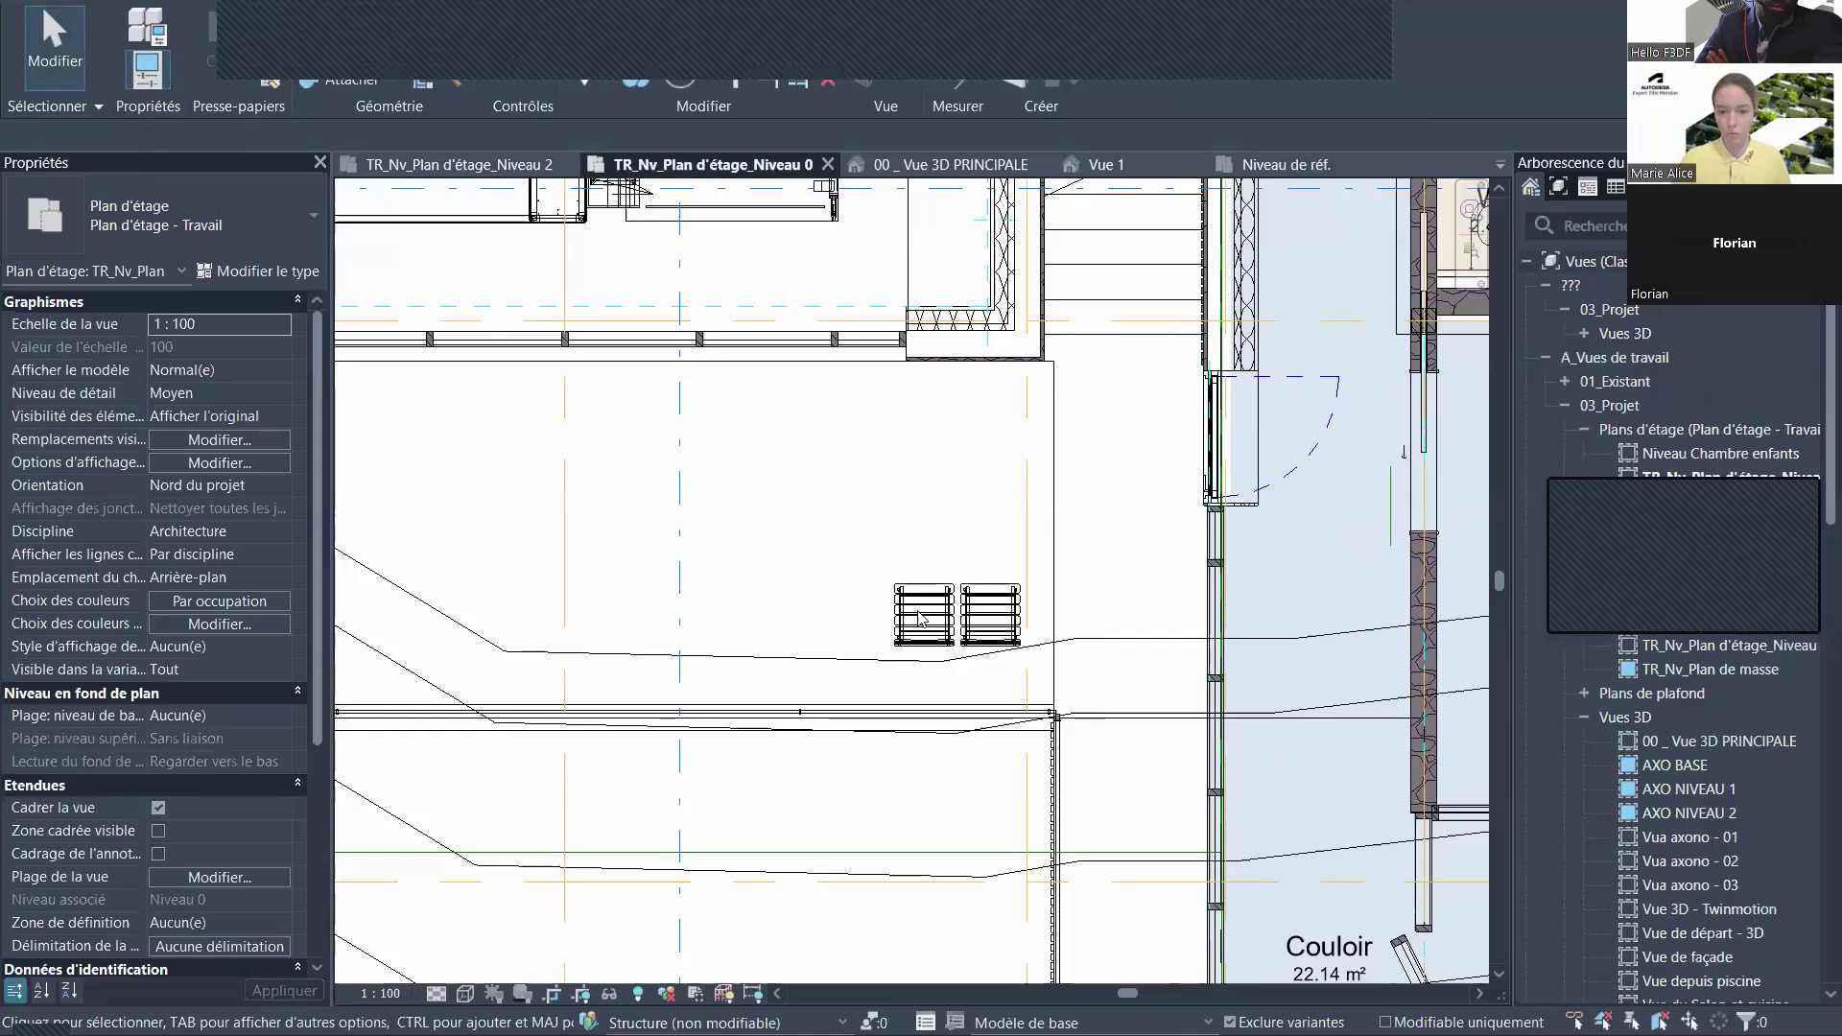
left_click(898, 585)
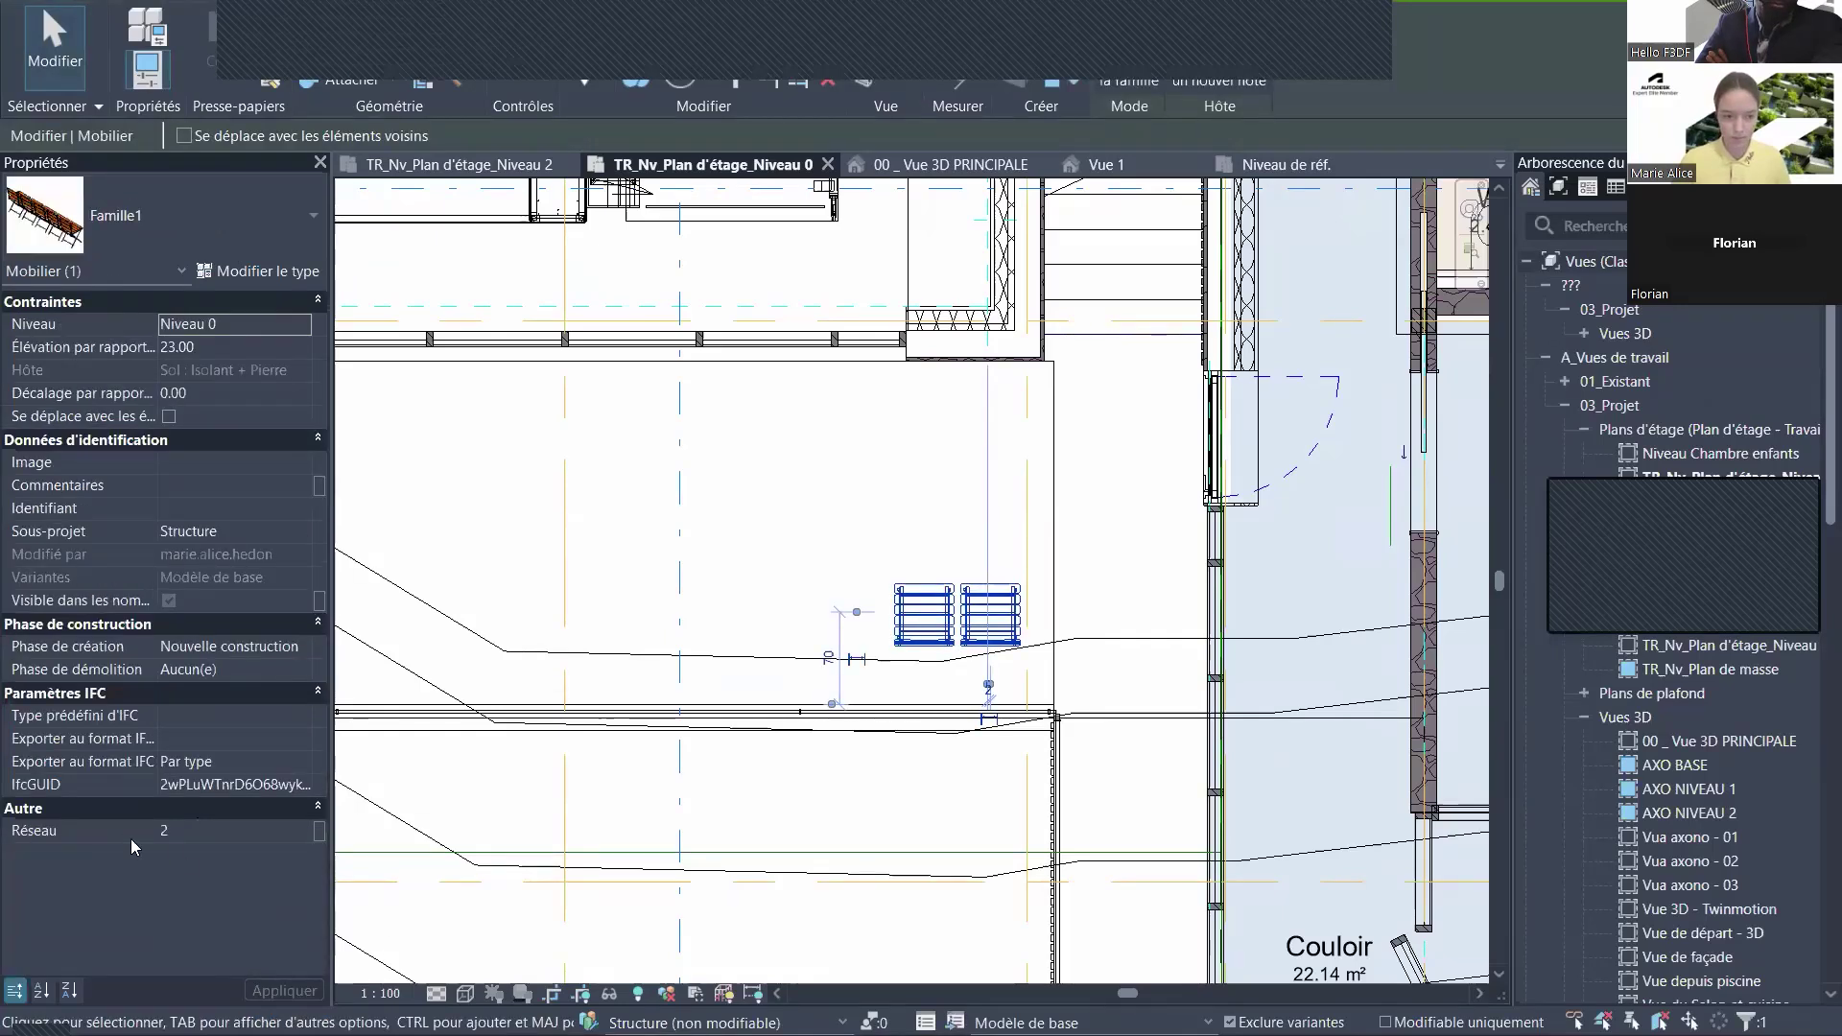
left_click(196, 838)
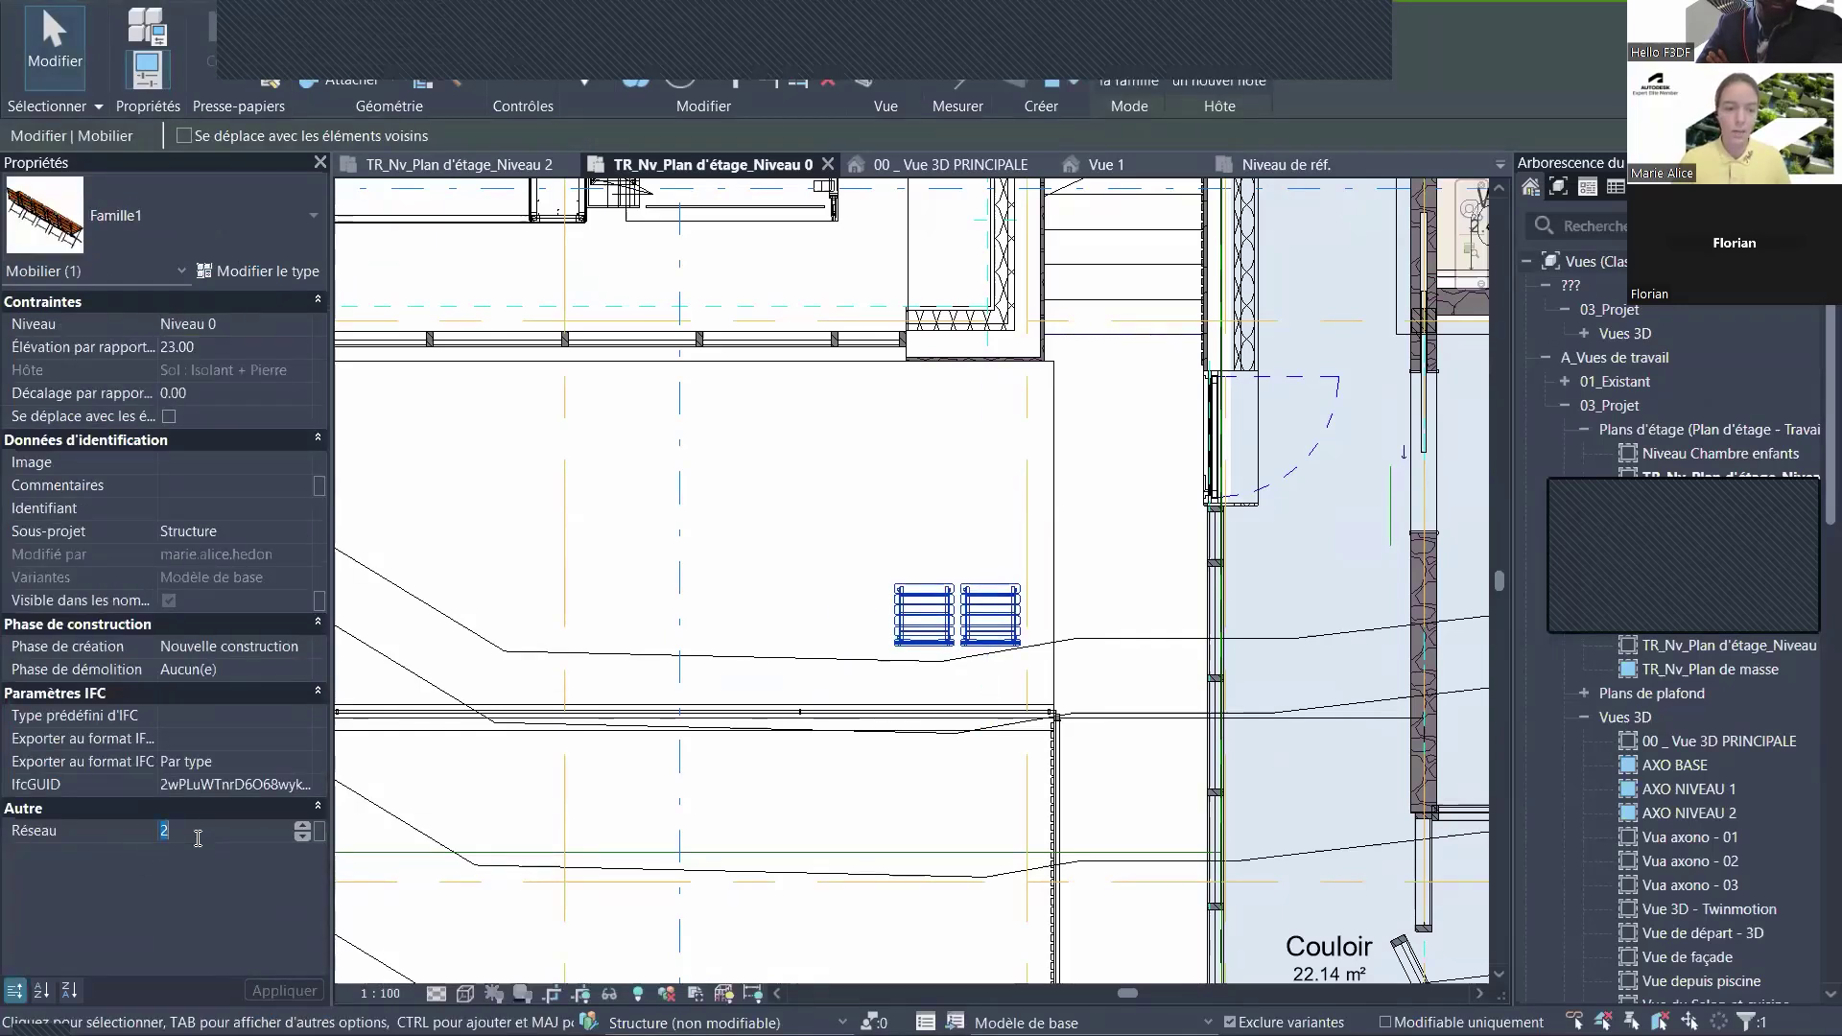
type("9")
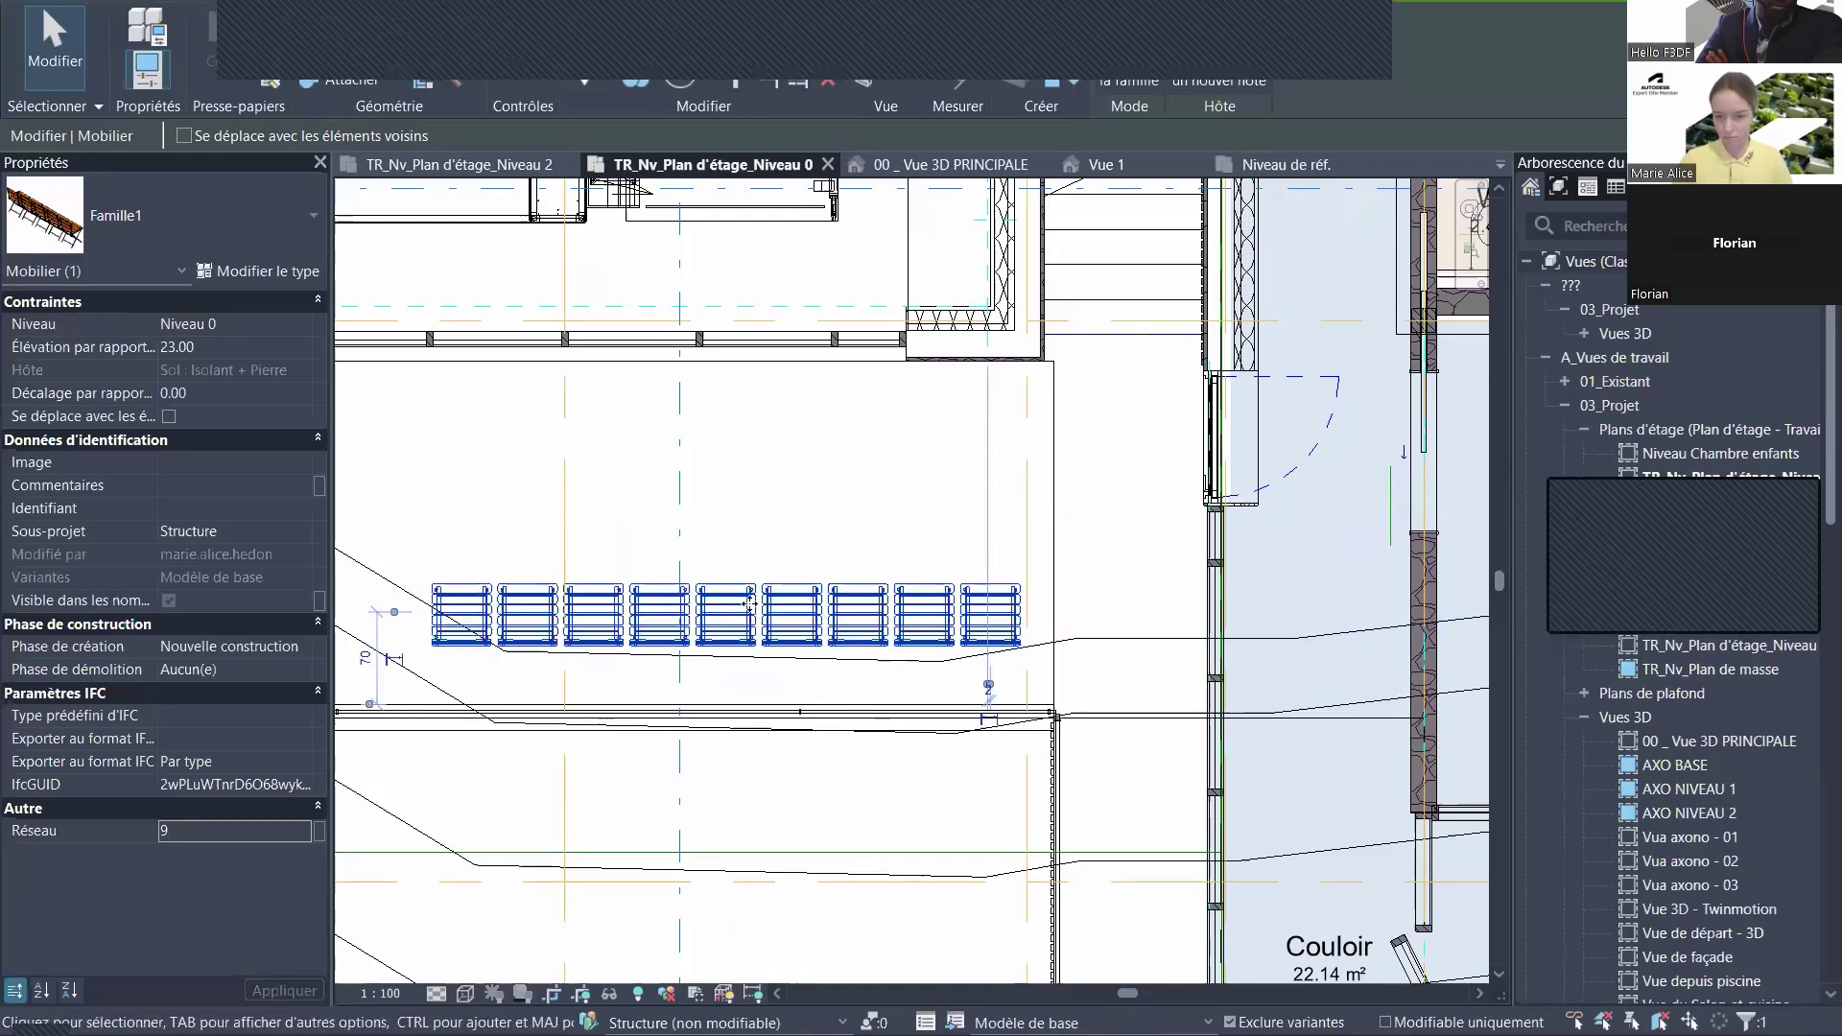
- Change the terrace chair family's Réseau parameter to 2, then reduce it to 1
left_click(226, 830)
type("2")
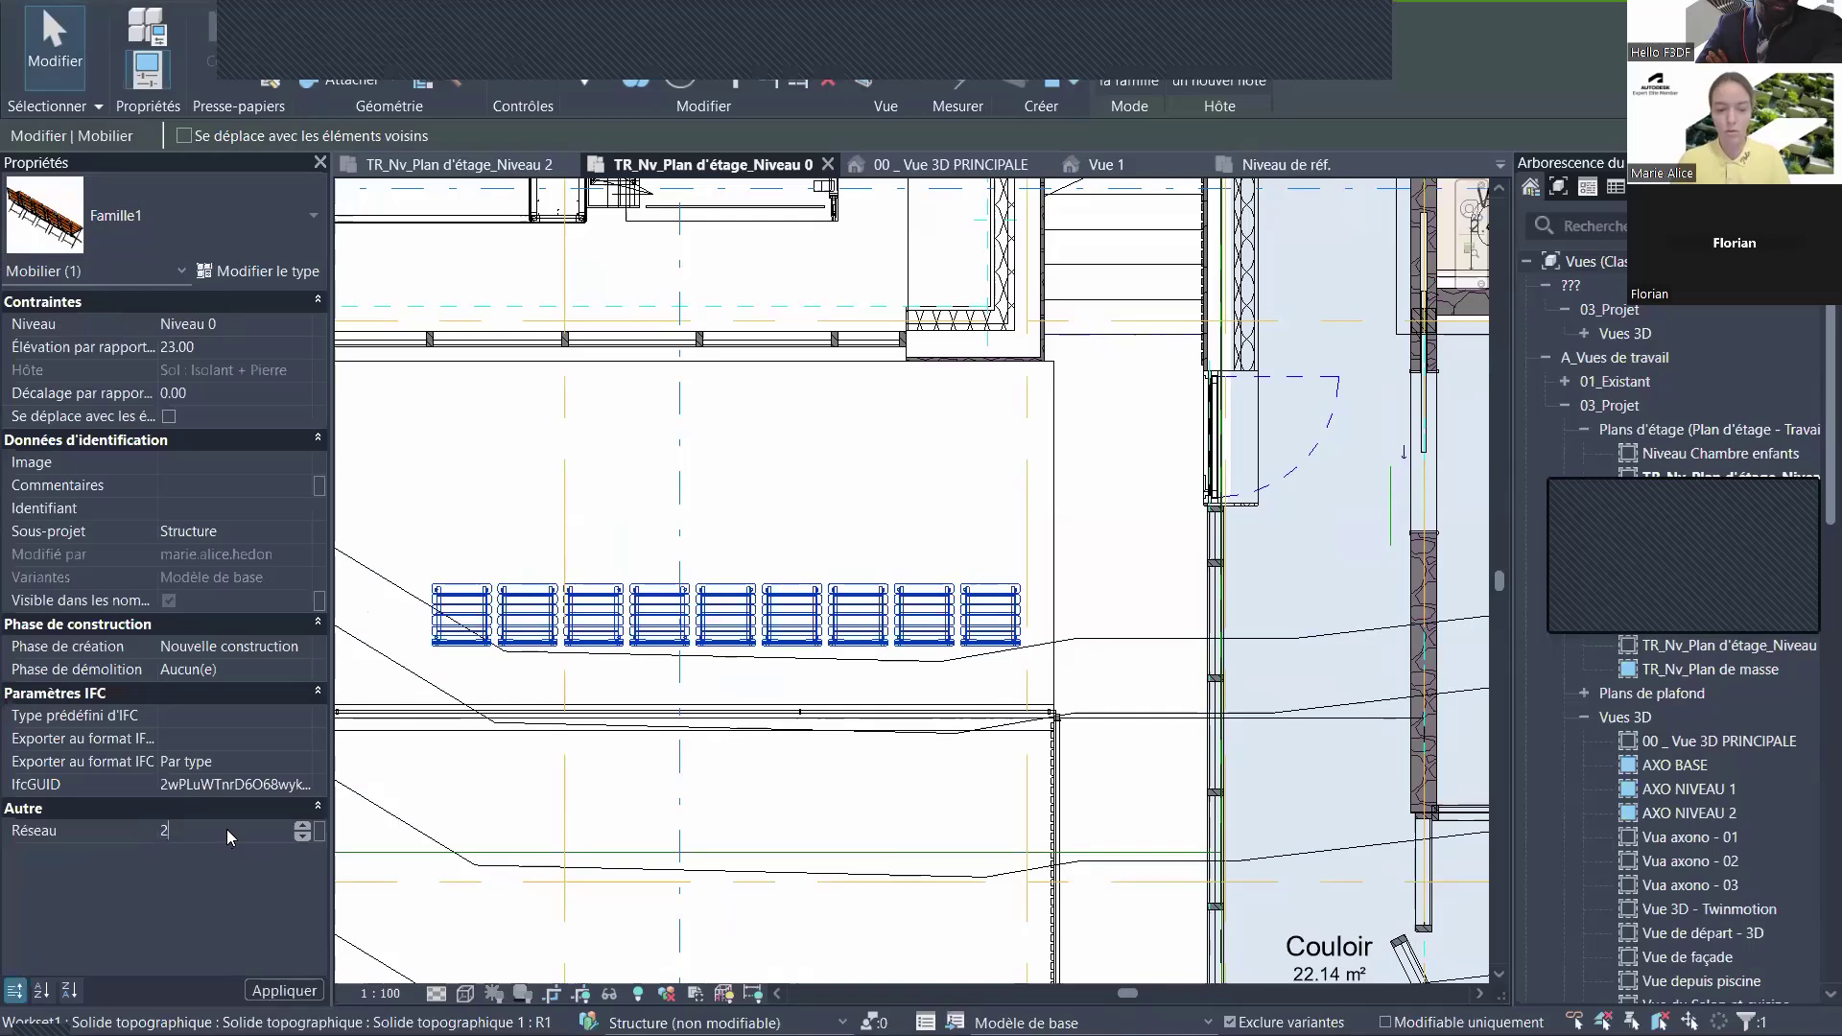
left_click(217, 830)
type("1")
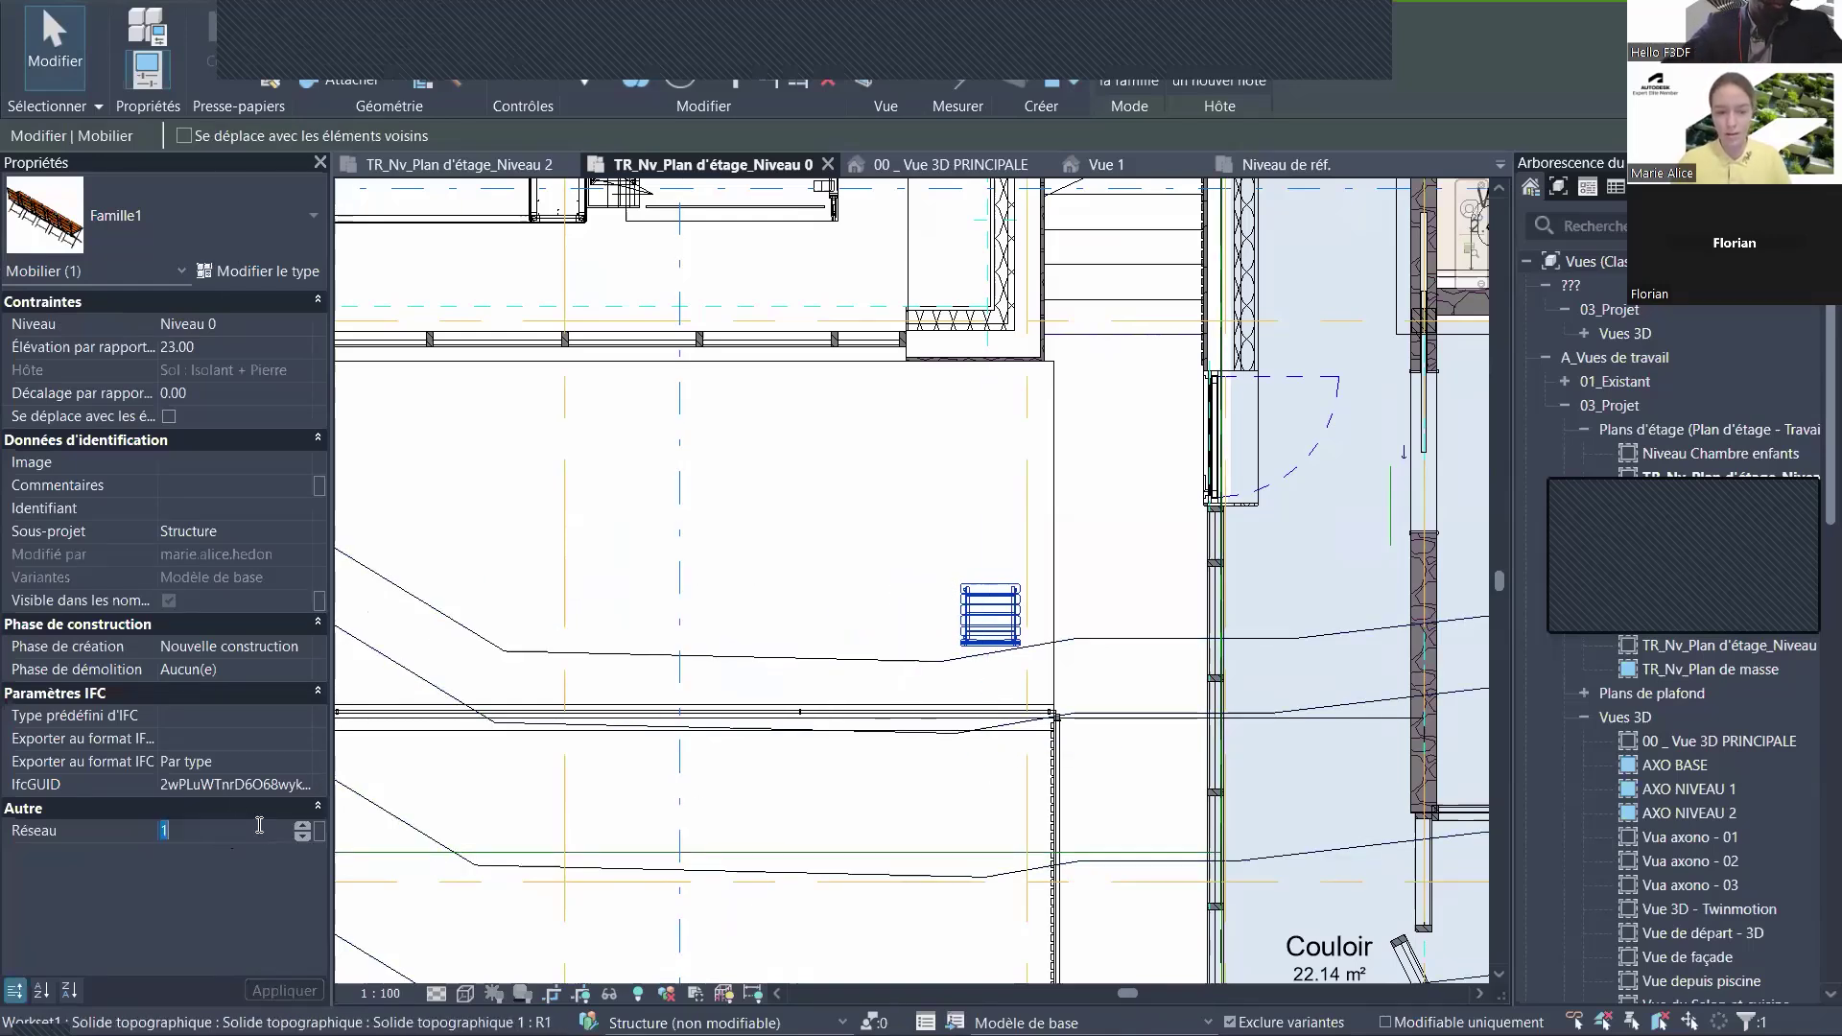
- Set the terrace chair family's Réseau parameter to 0 and deselect the family
type("0")
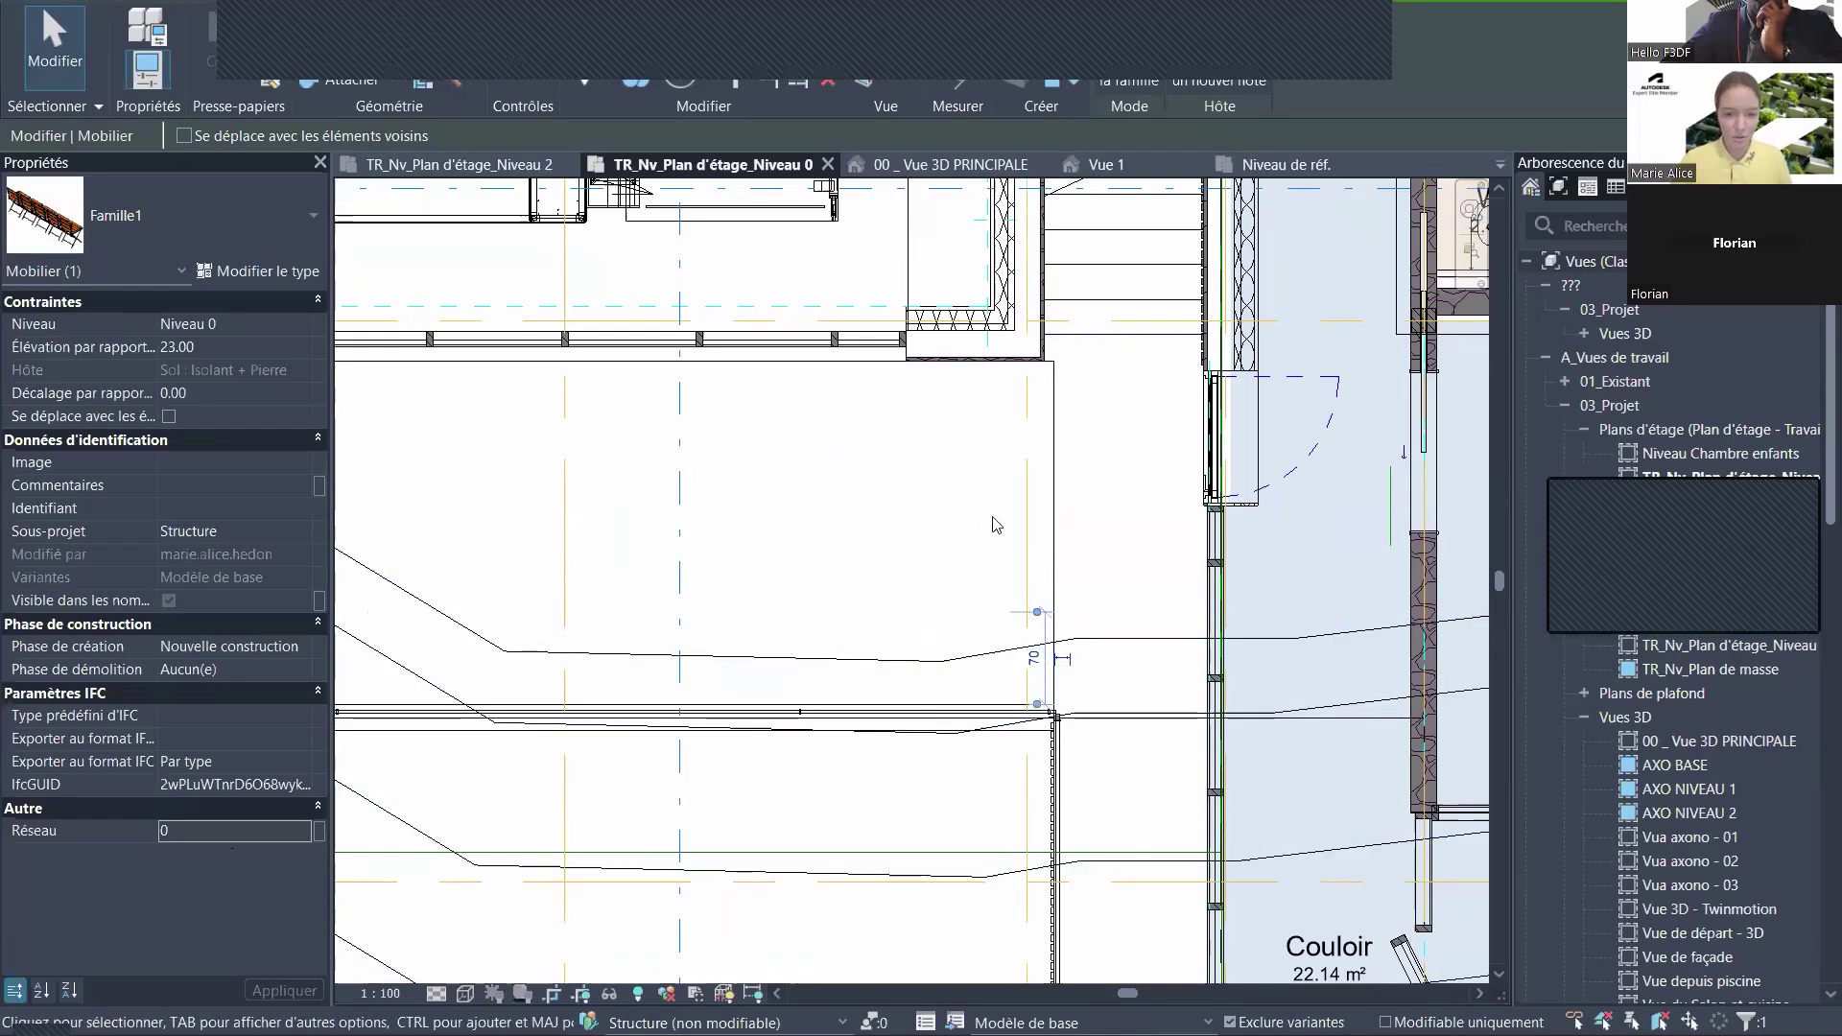
middle_click_drag(1058, 611, 1139, 616)
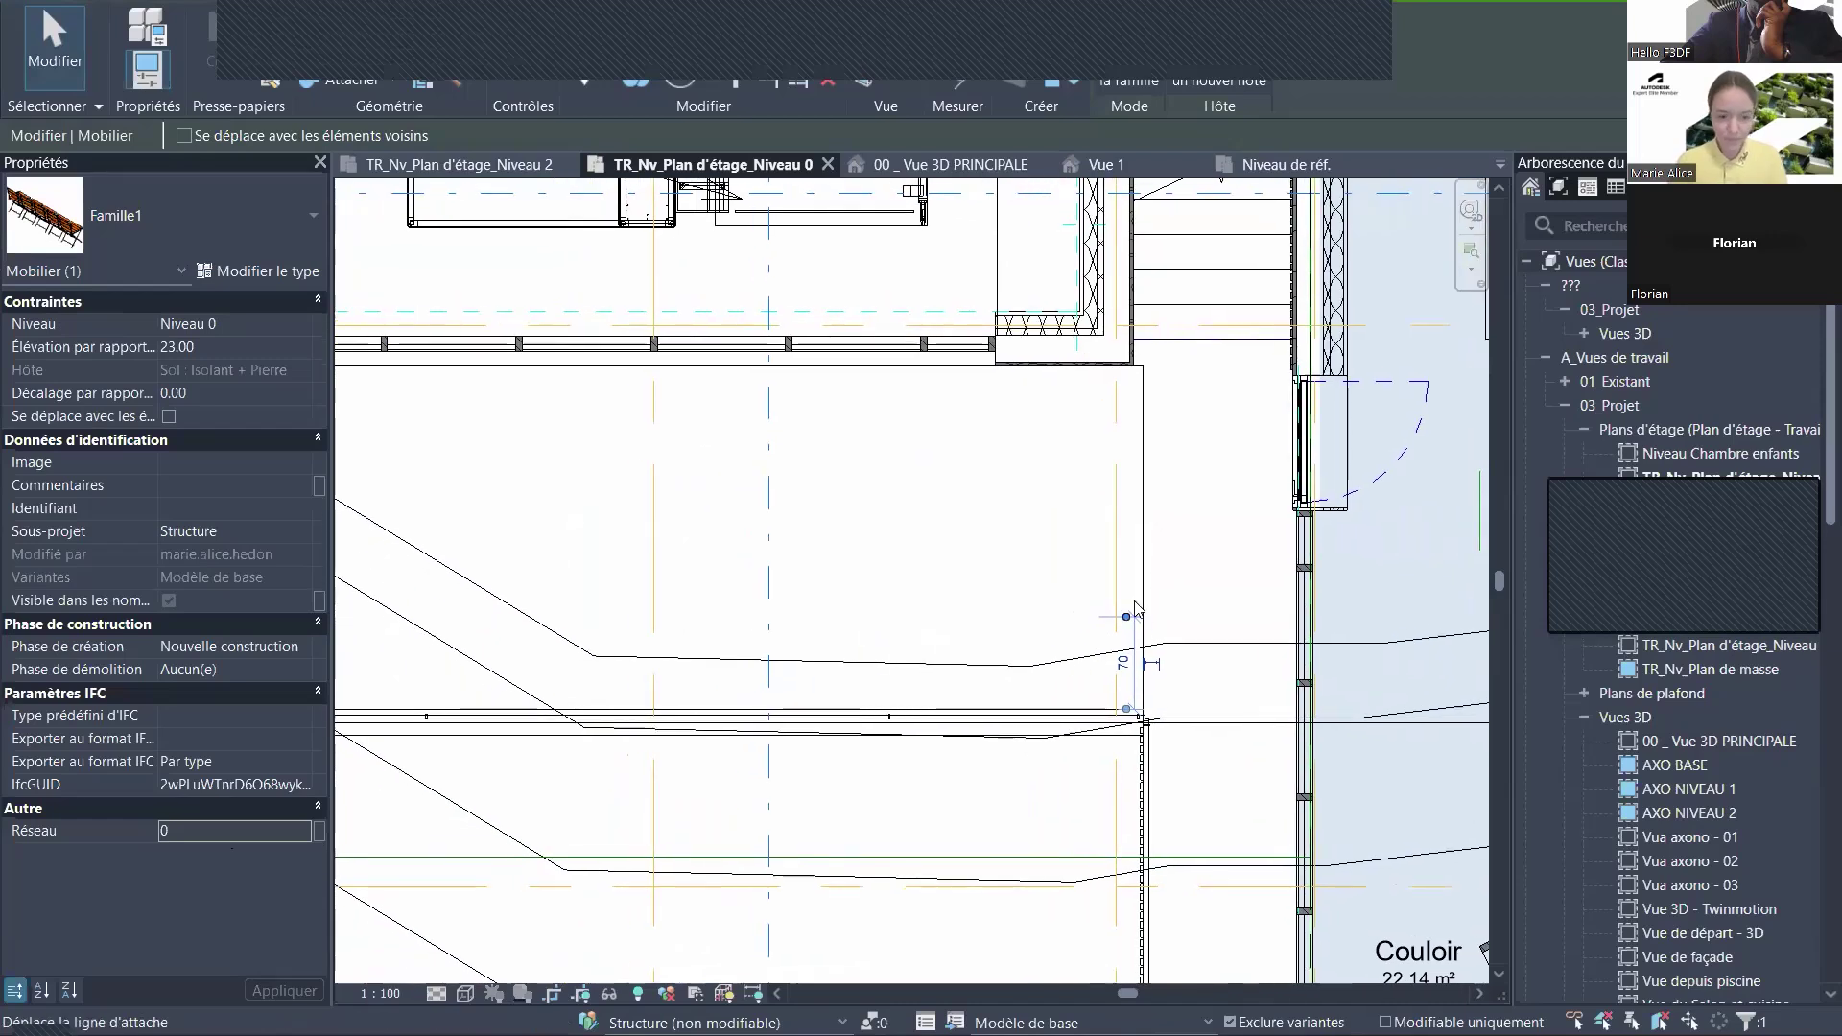
left_click(1072, 605)
scroll(938, 593, "down", 3)
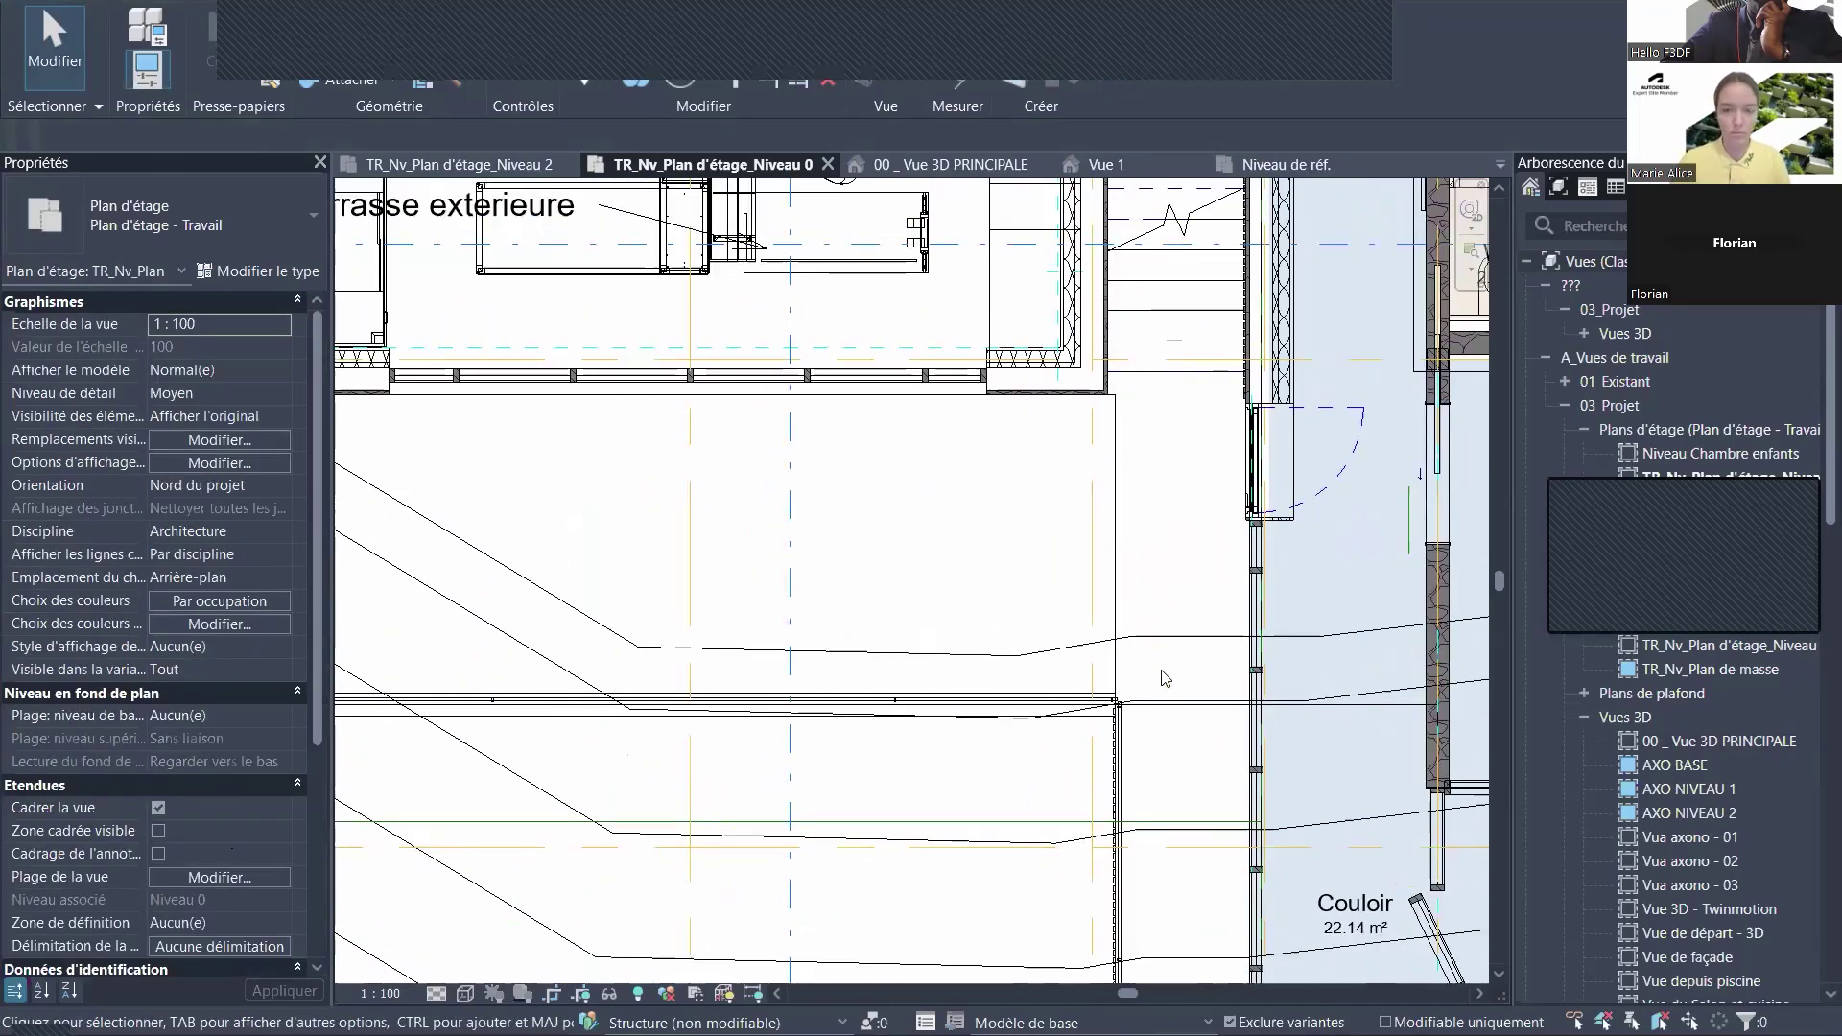
scroll(955, 680, "down", 1)
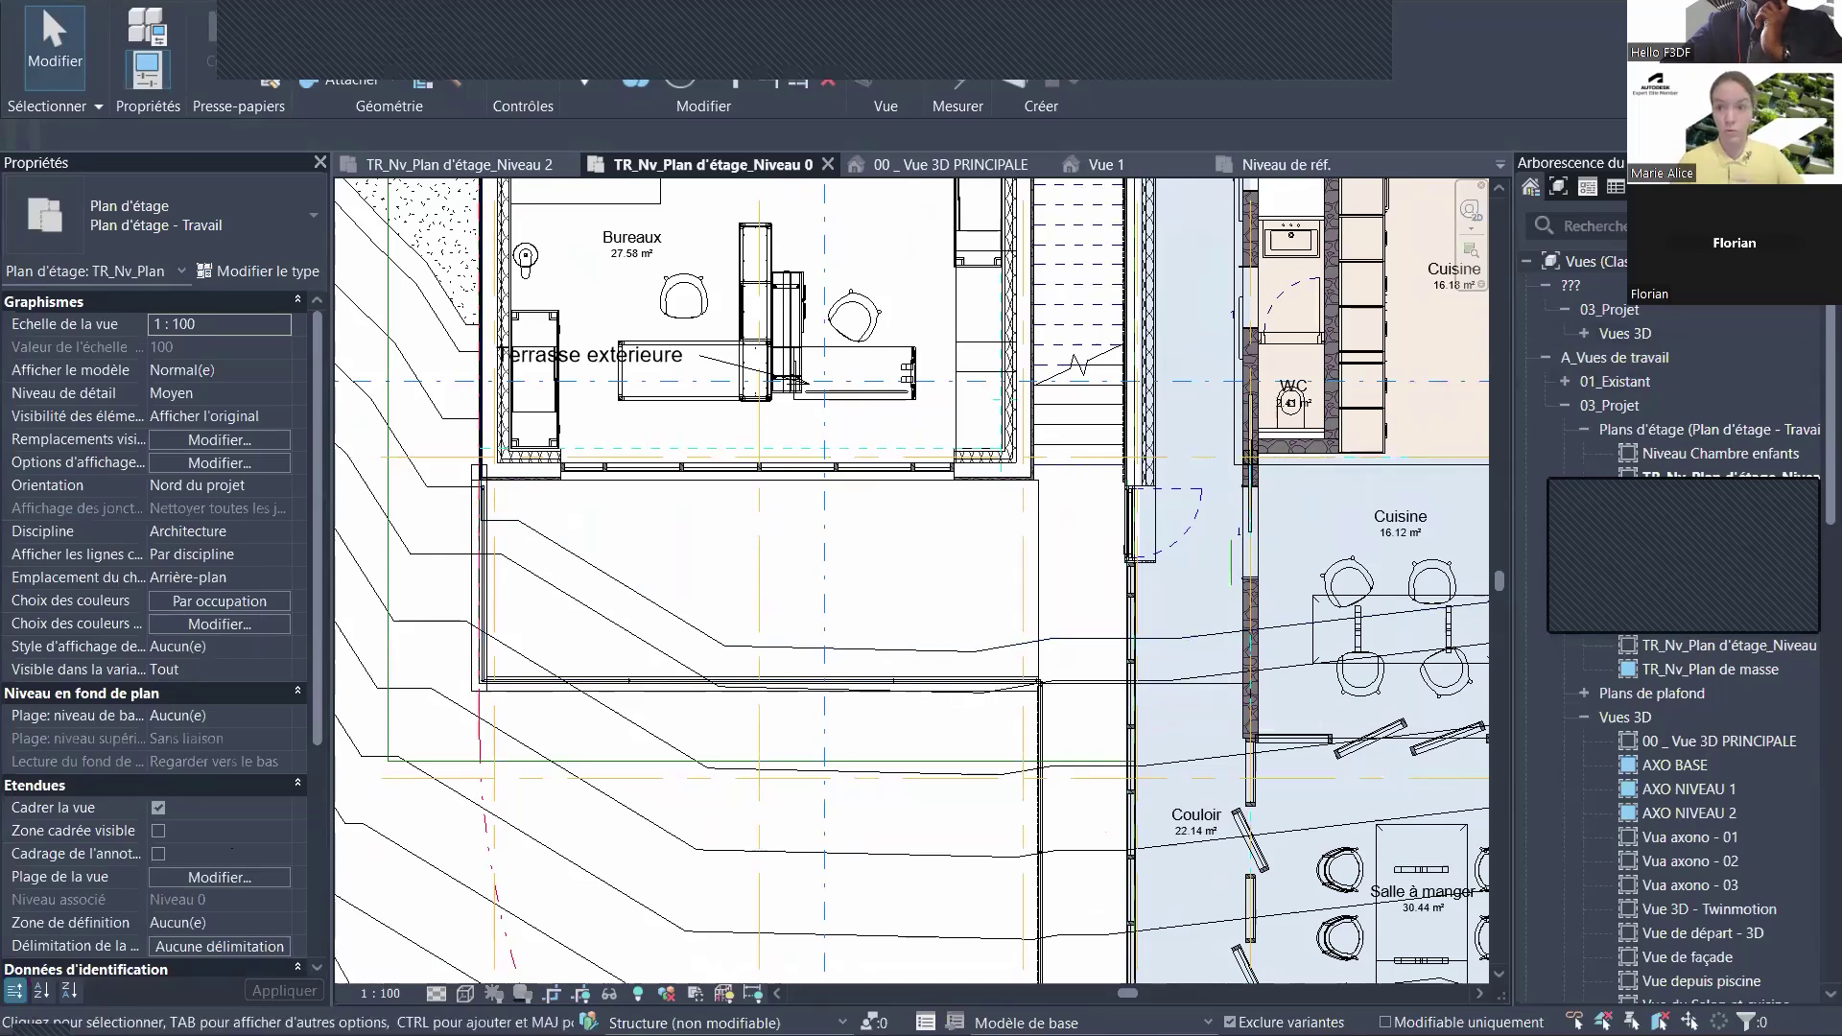
- Widen the project browser and examine its categories of views, legends, schedules, sheets and families
left_click_drag(1513, 234, 1362, 238)
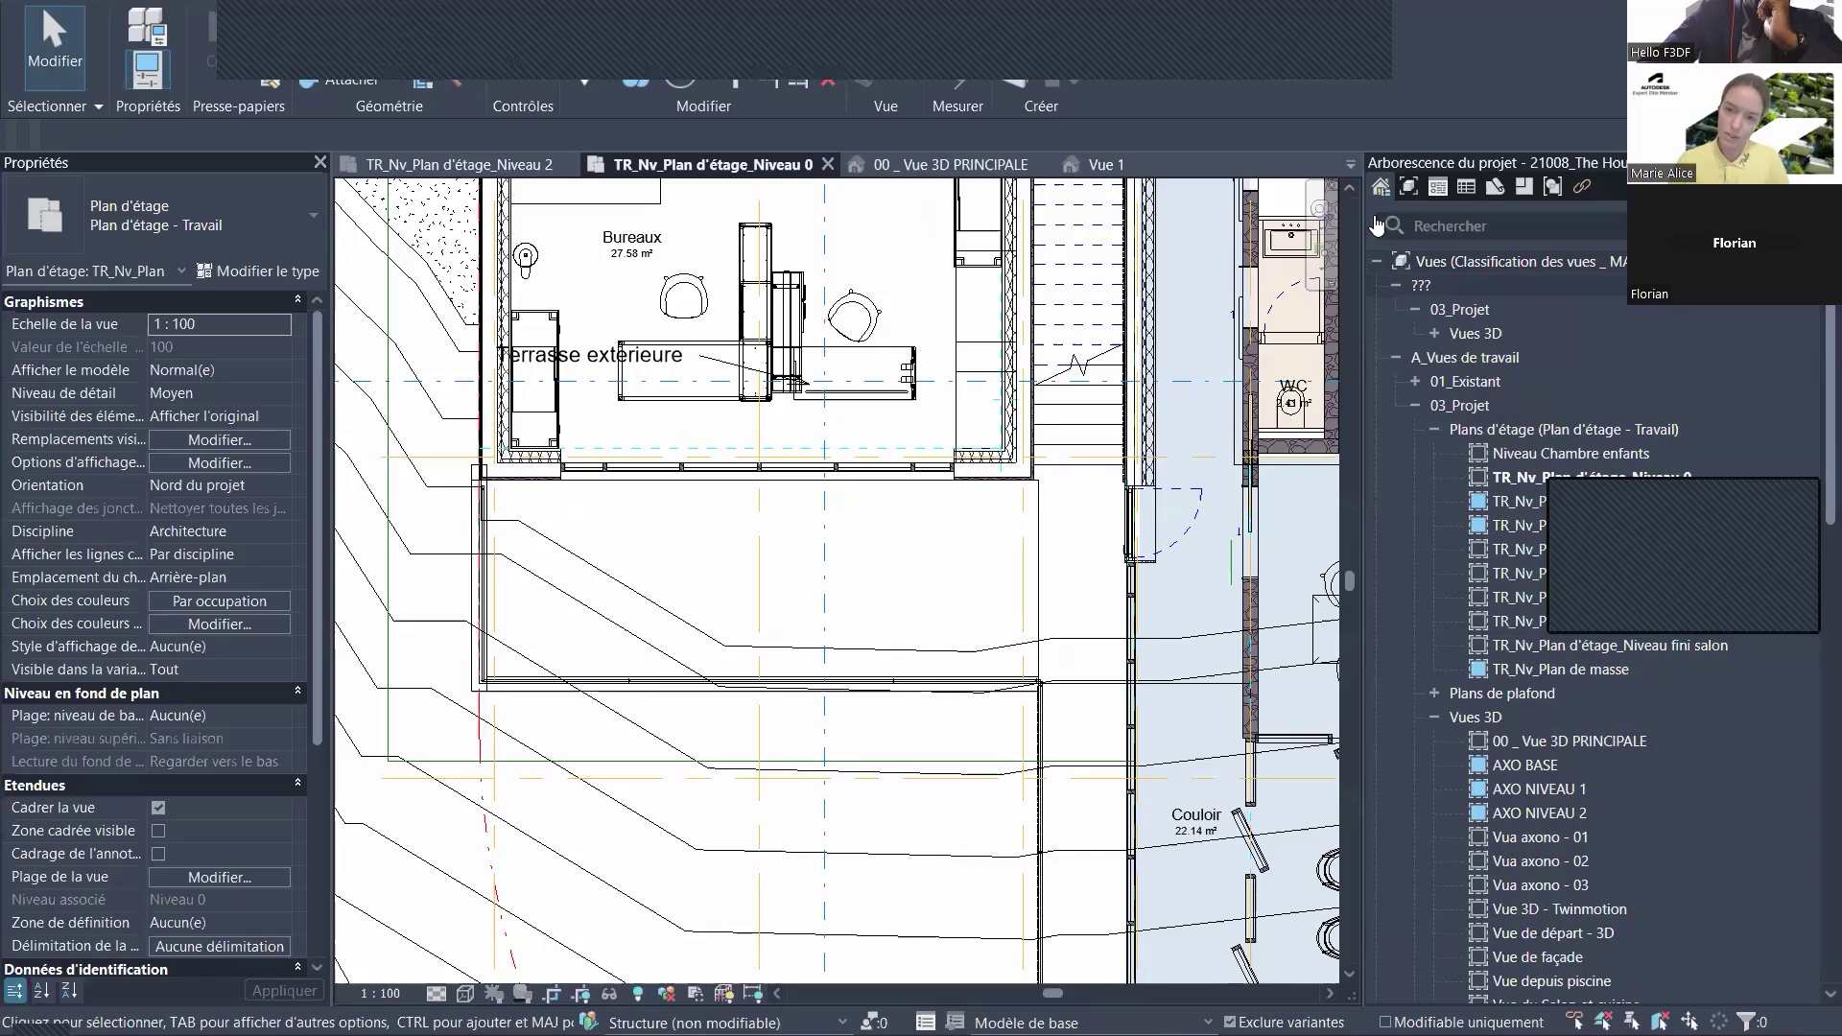
left_click(1432, 192)
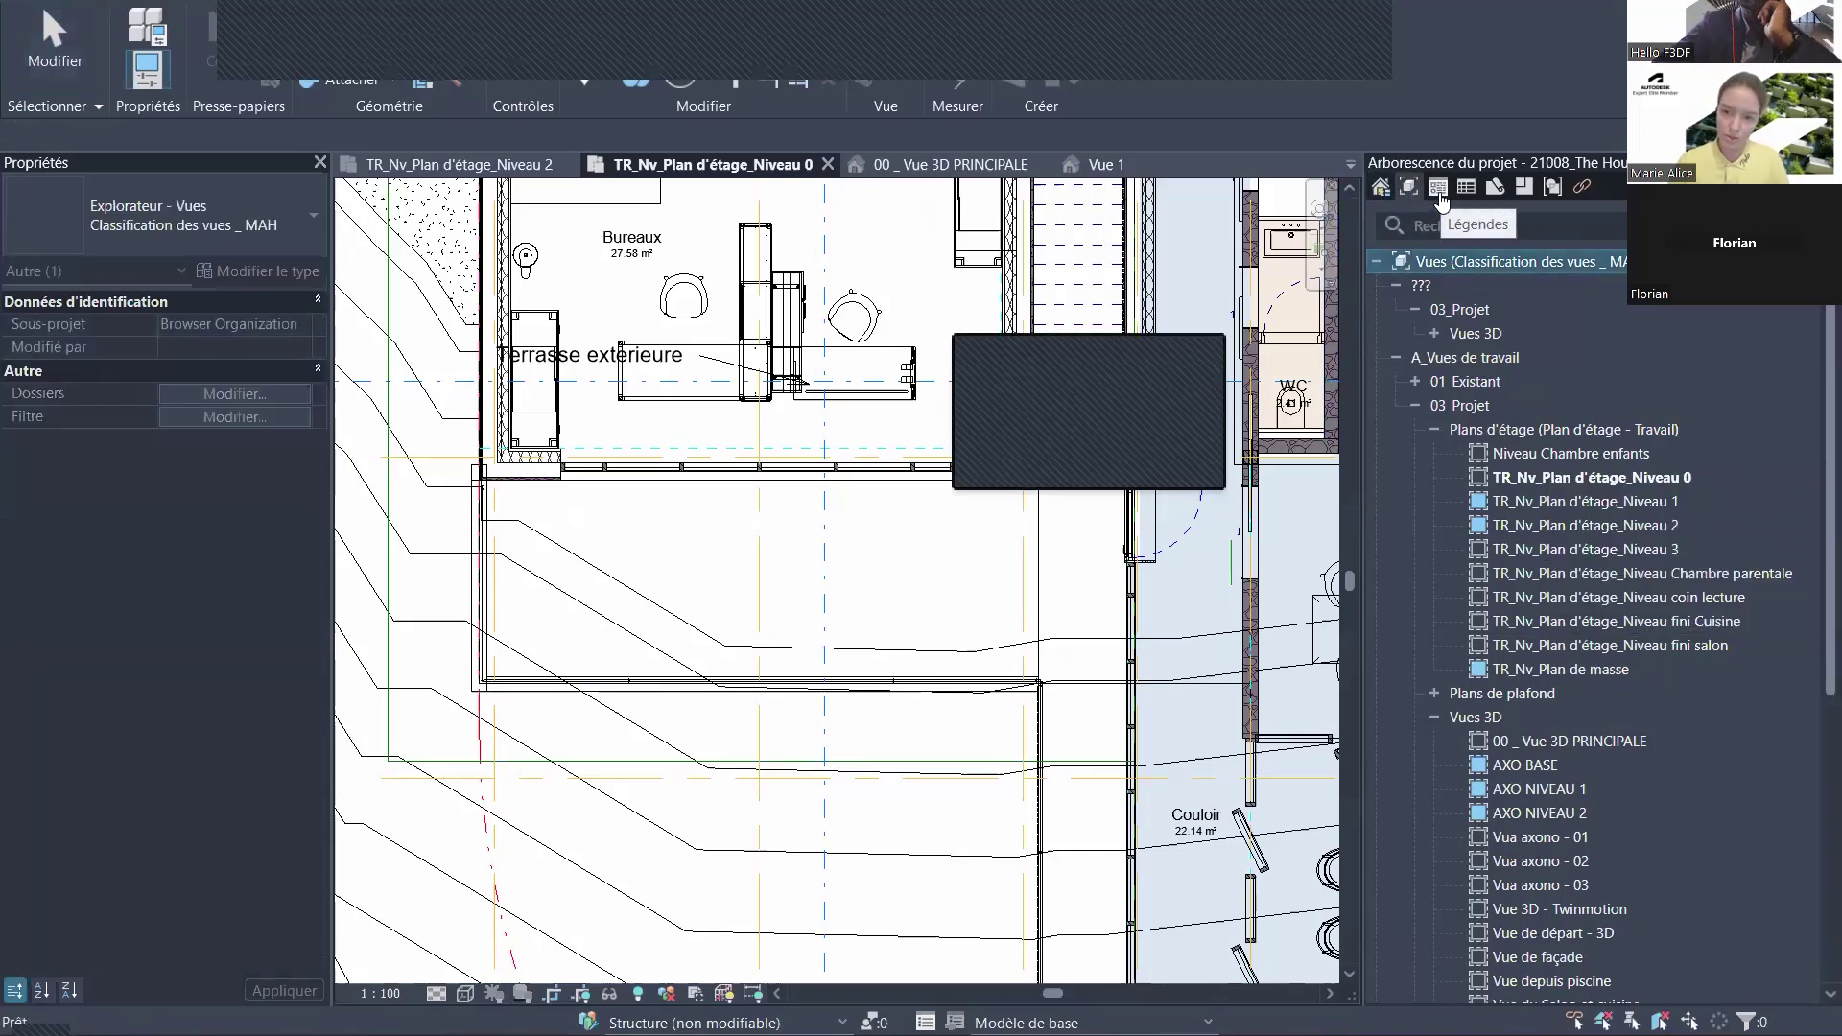
left_click(1495, 190)
left_click(1470, 192)
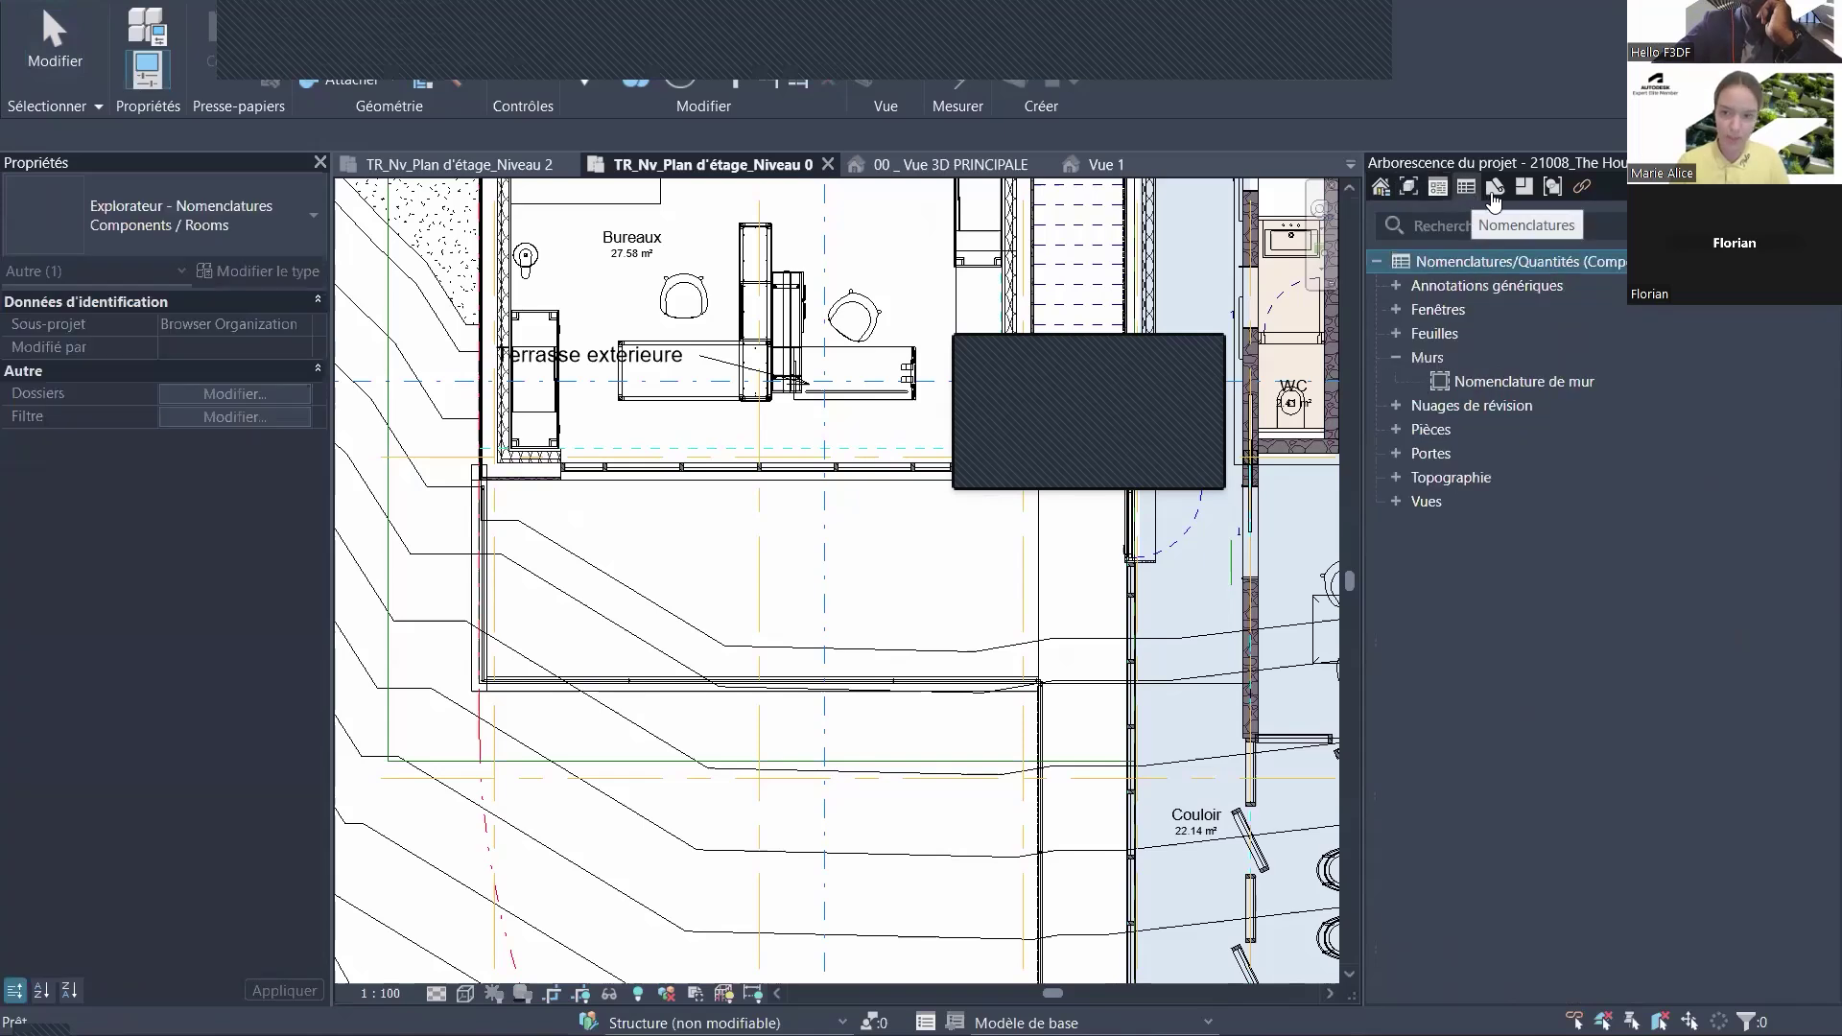
left_click(1493, 192)
left_click(1526, 196)
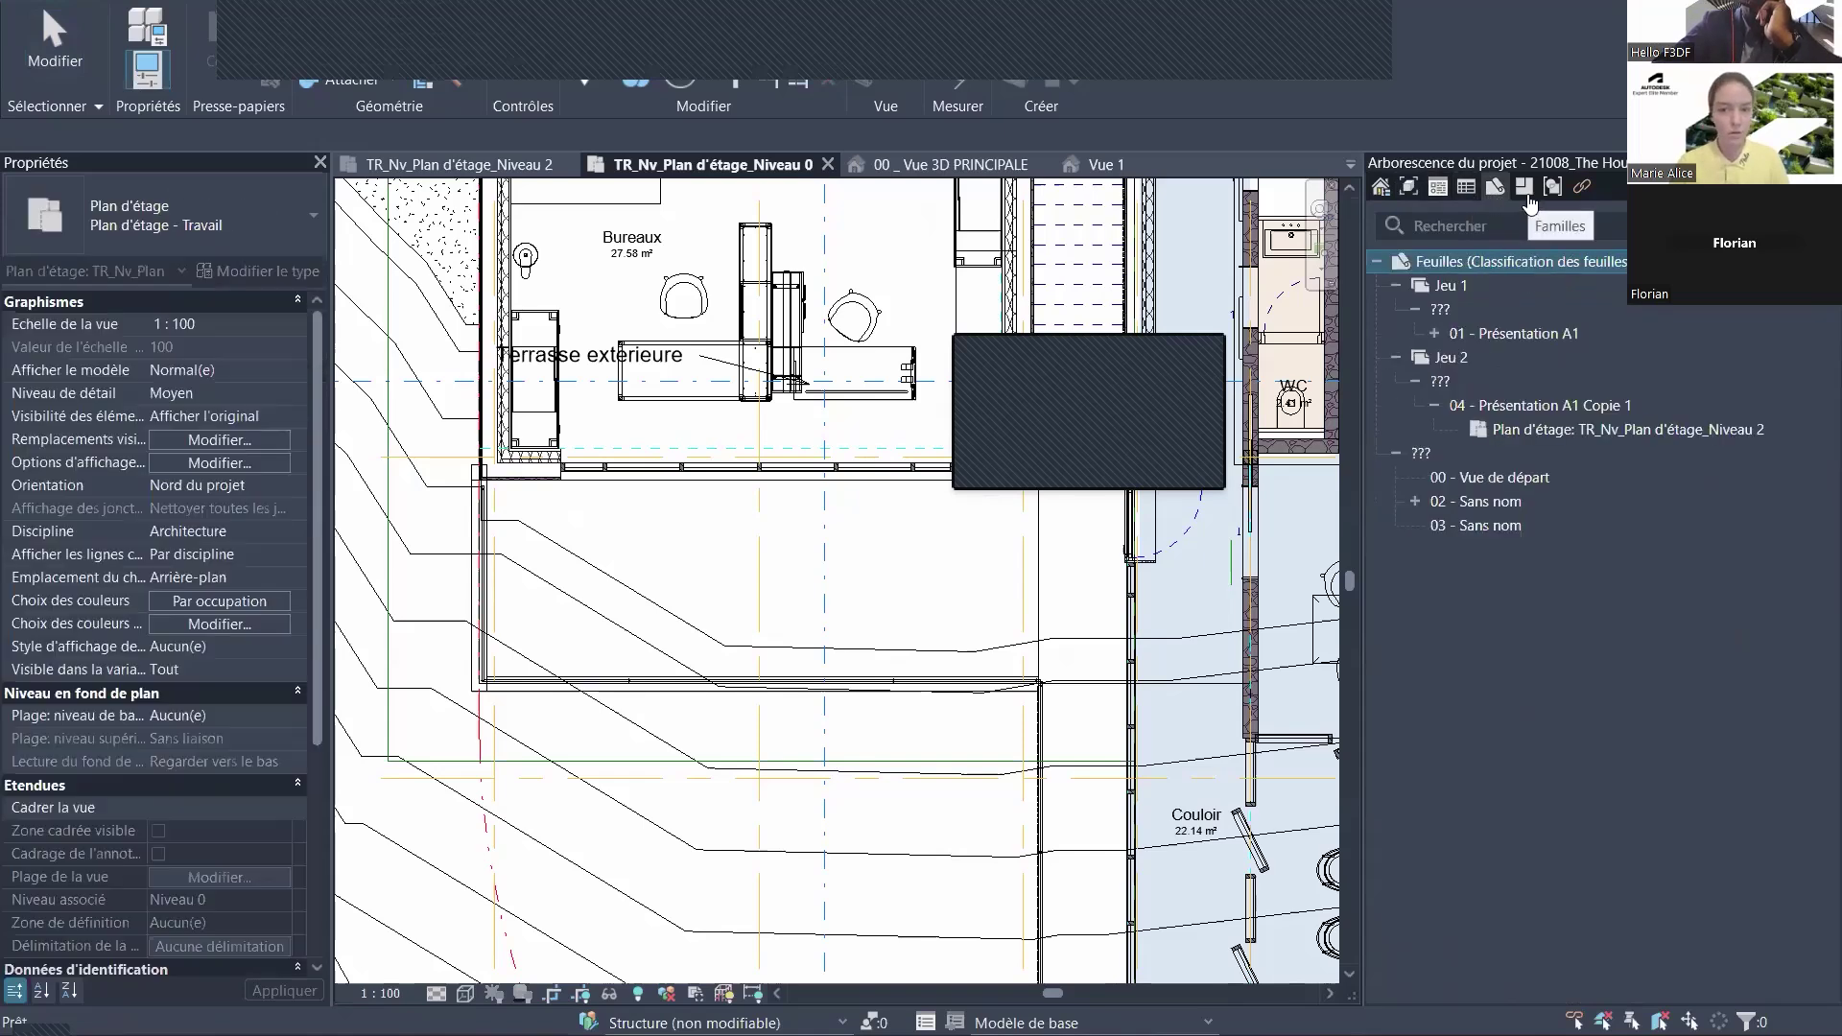
left_click(1411, 195)
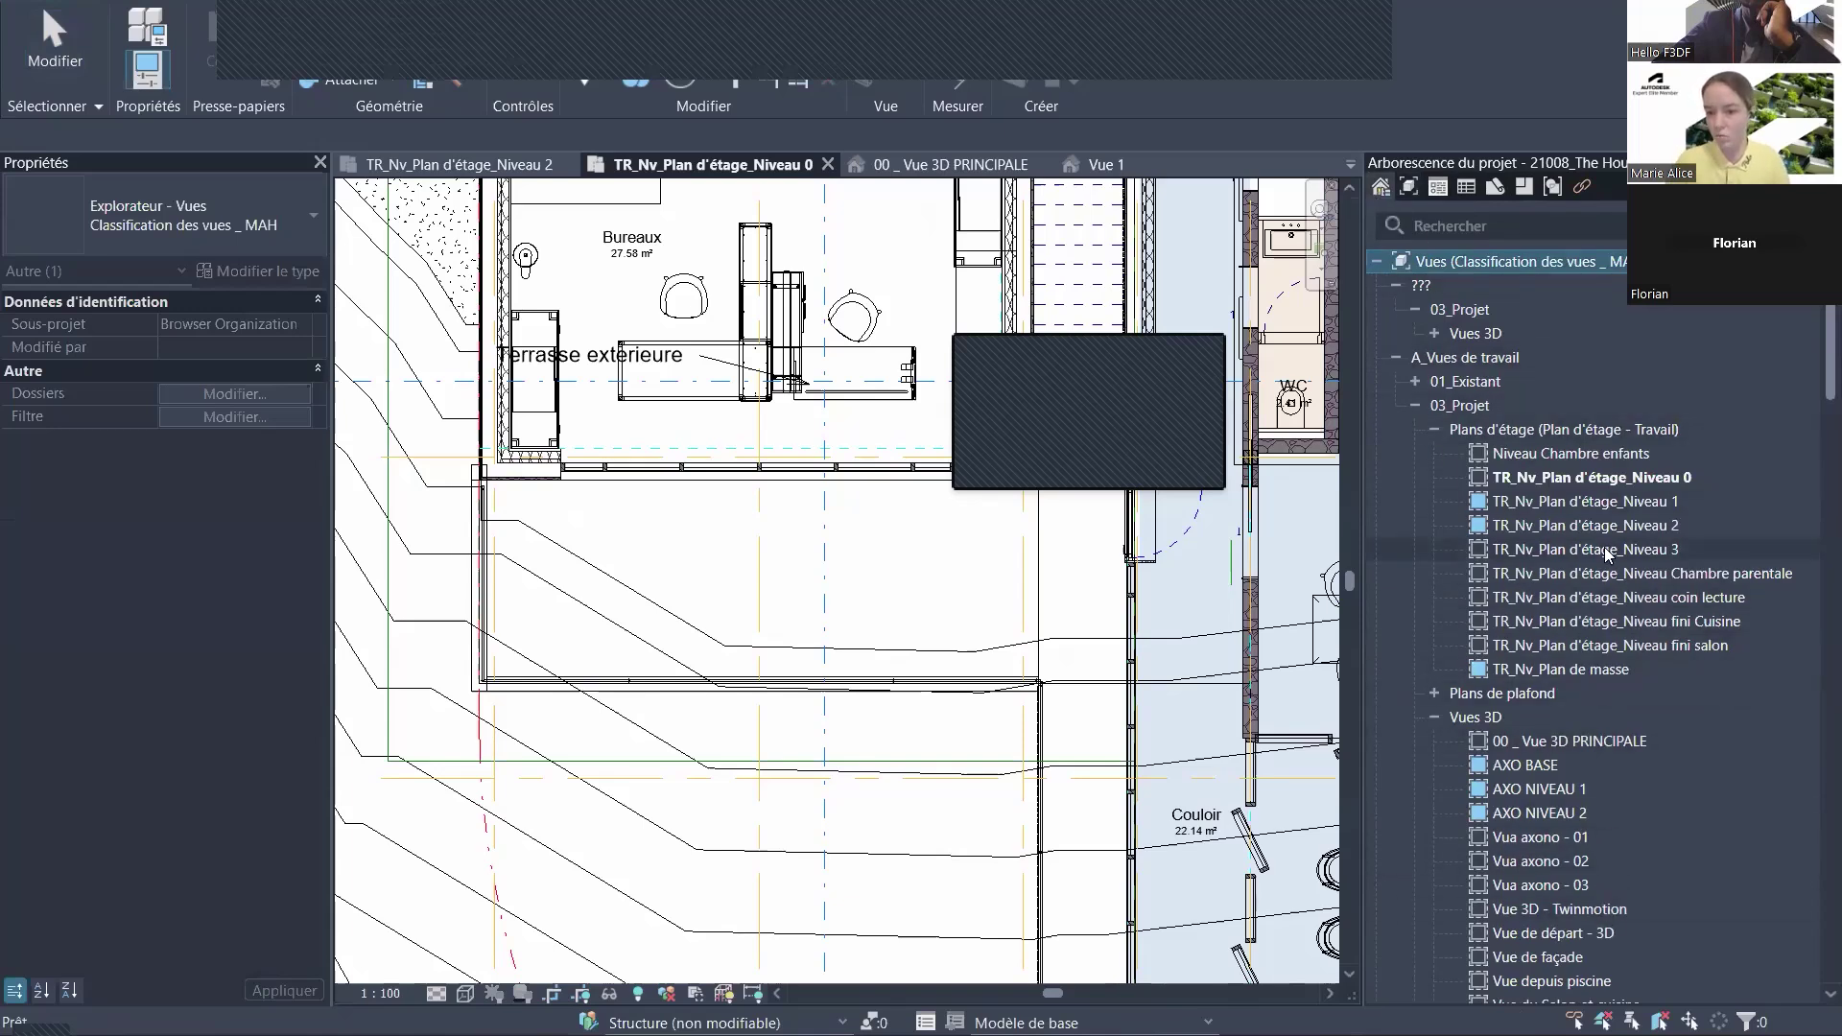
scroll(1547, 796, "down", 8)
scroll(1545, 793, "down", 20)
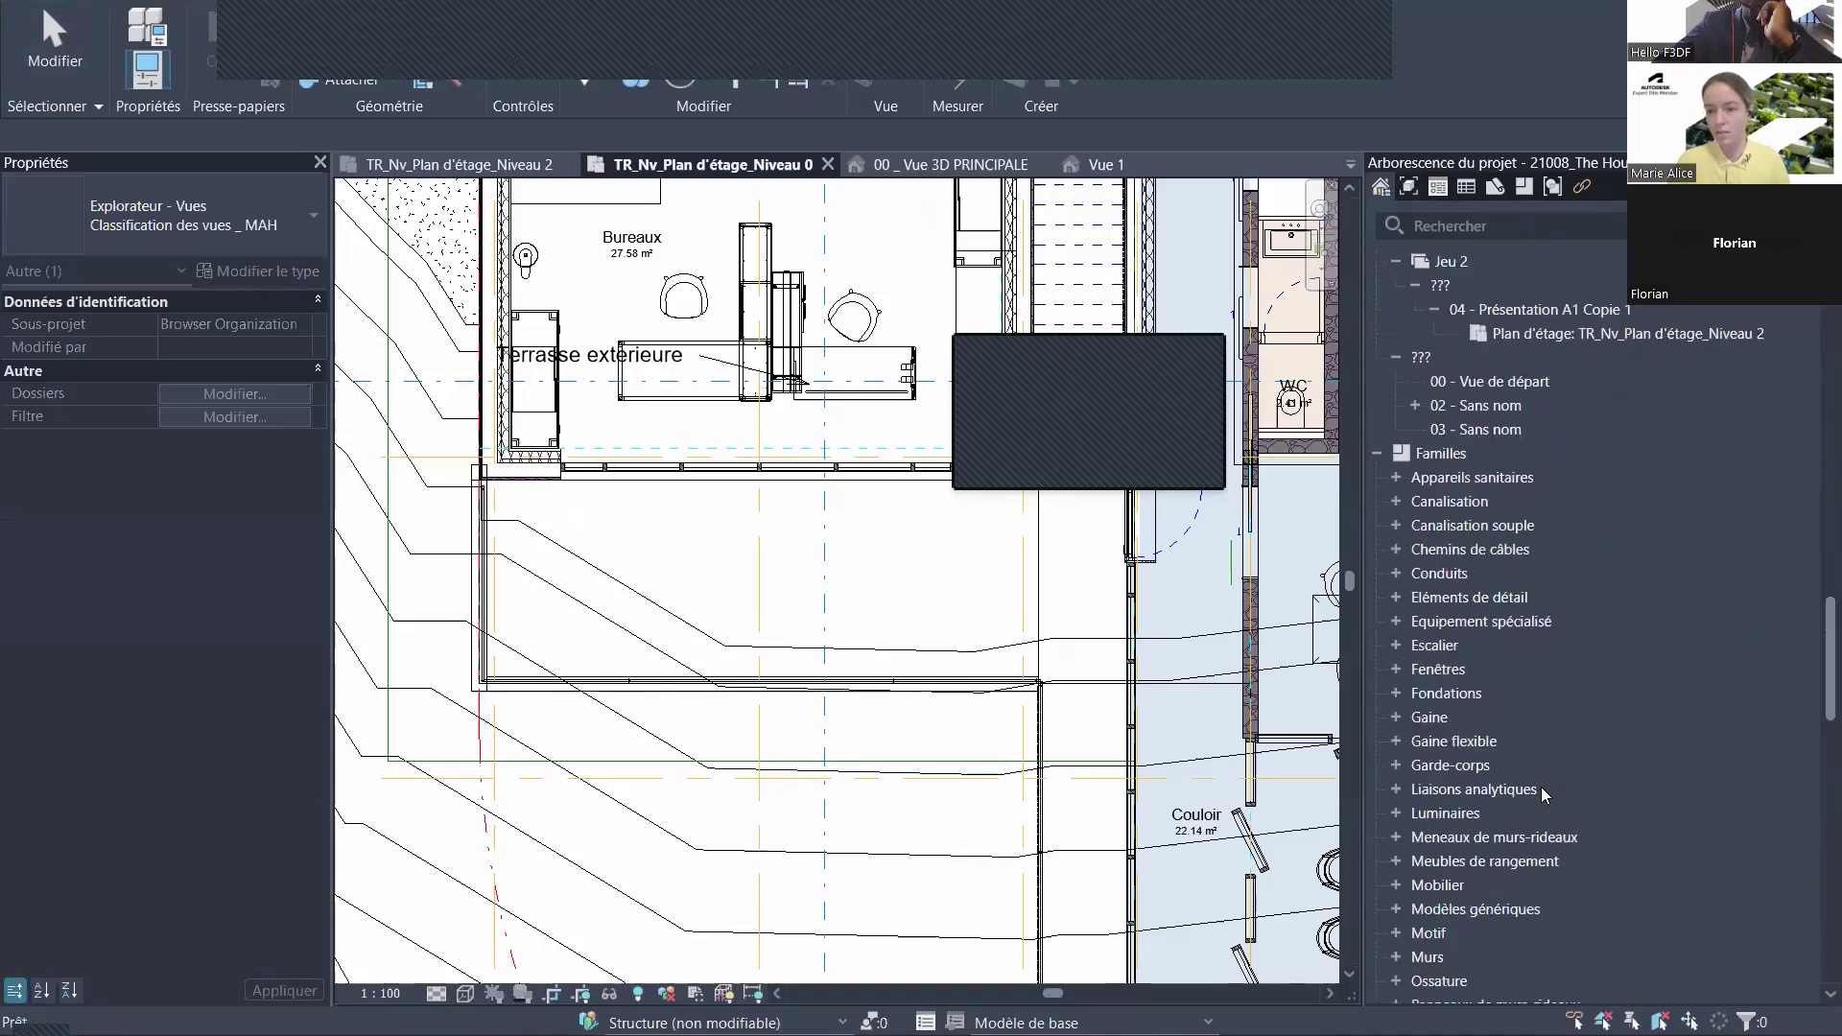
scroll(1543, 787, "up", 18)
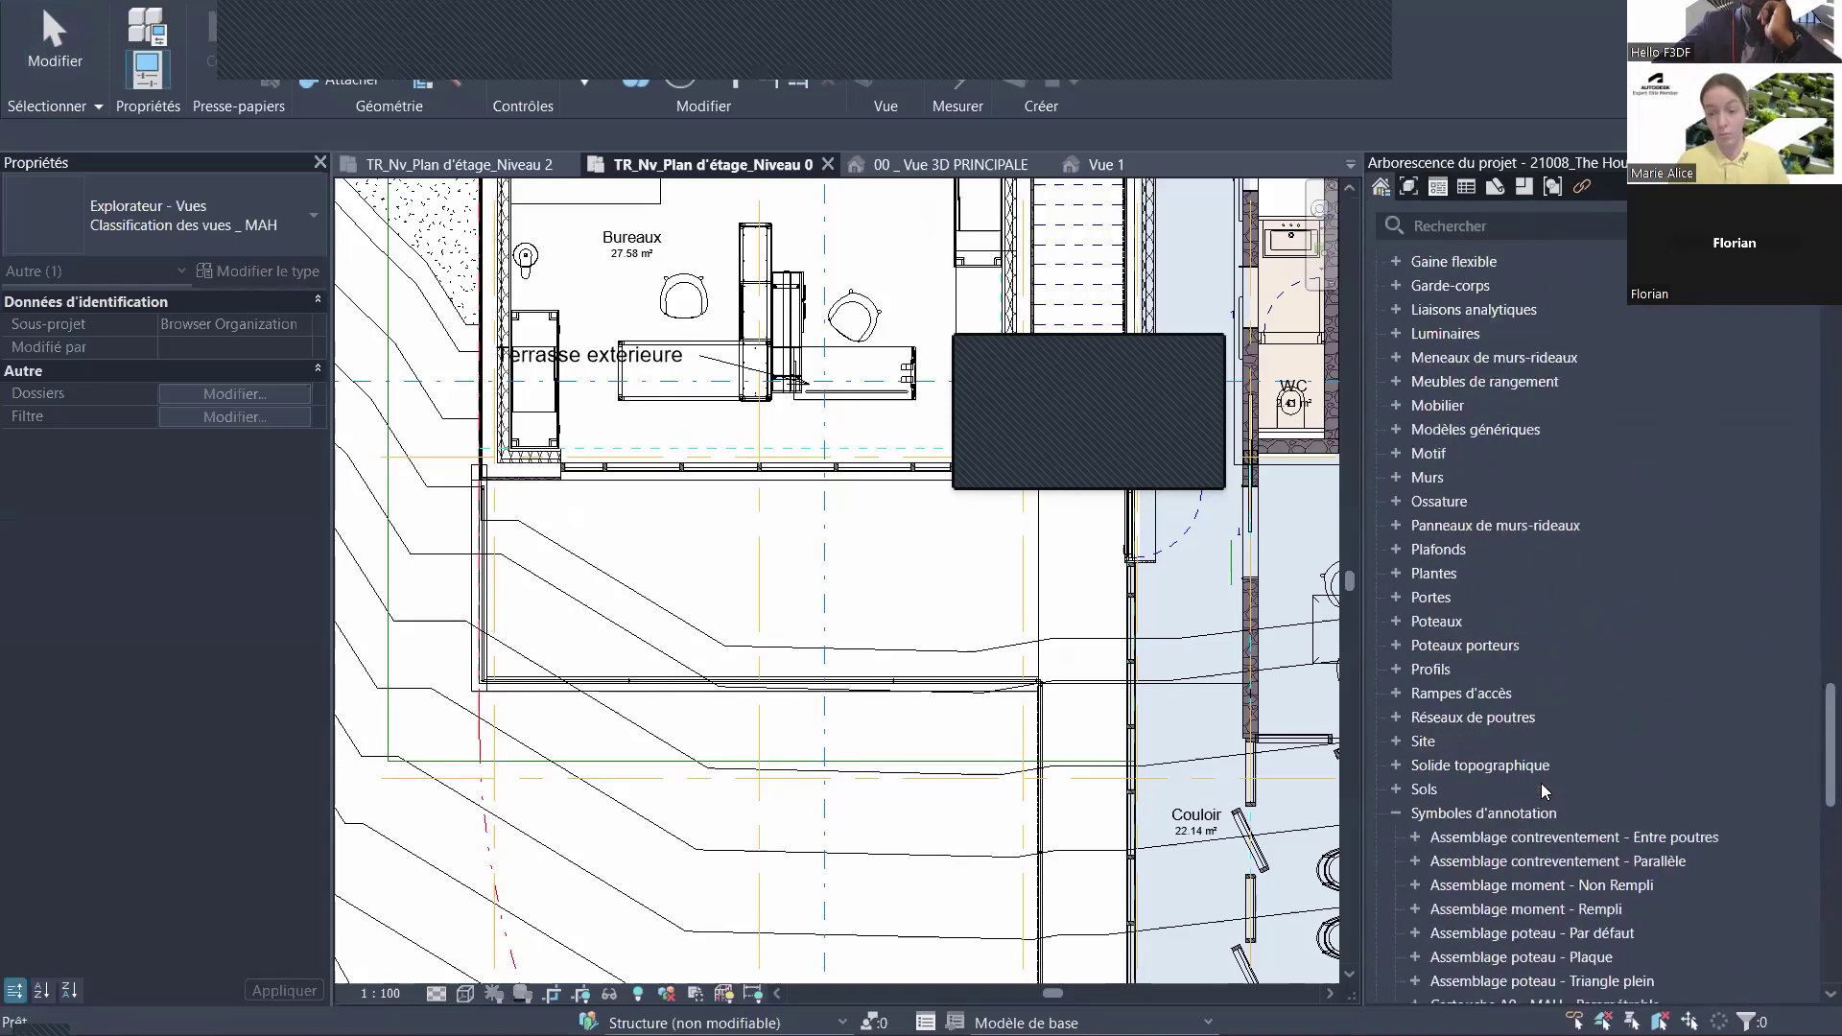
scroll(1541, 777, "up", 12)
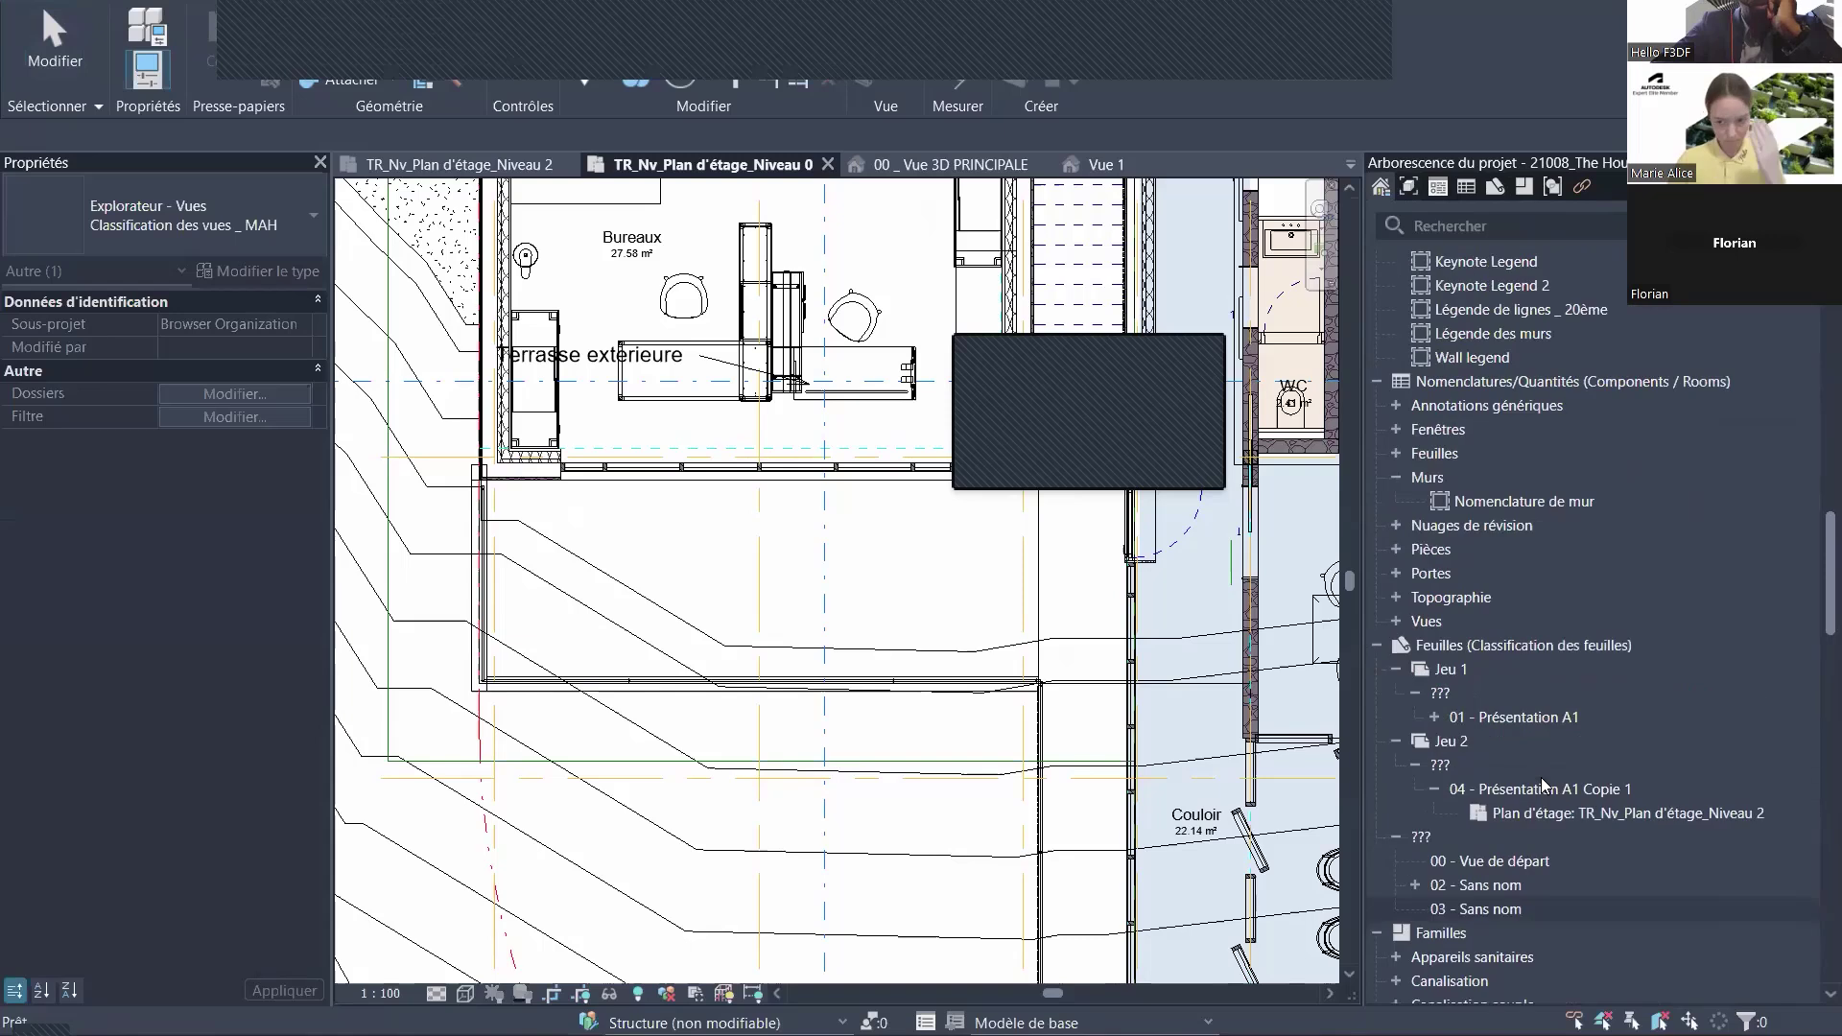
- Show only the sheets in the project browser, collapse their groups and create a new sheet collection
left_click(1495, 188)
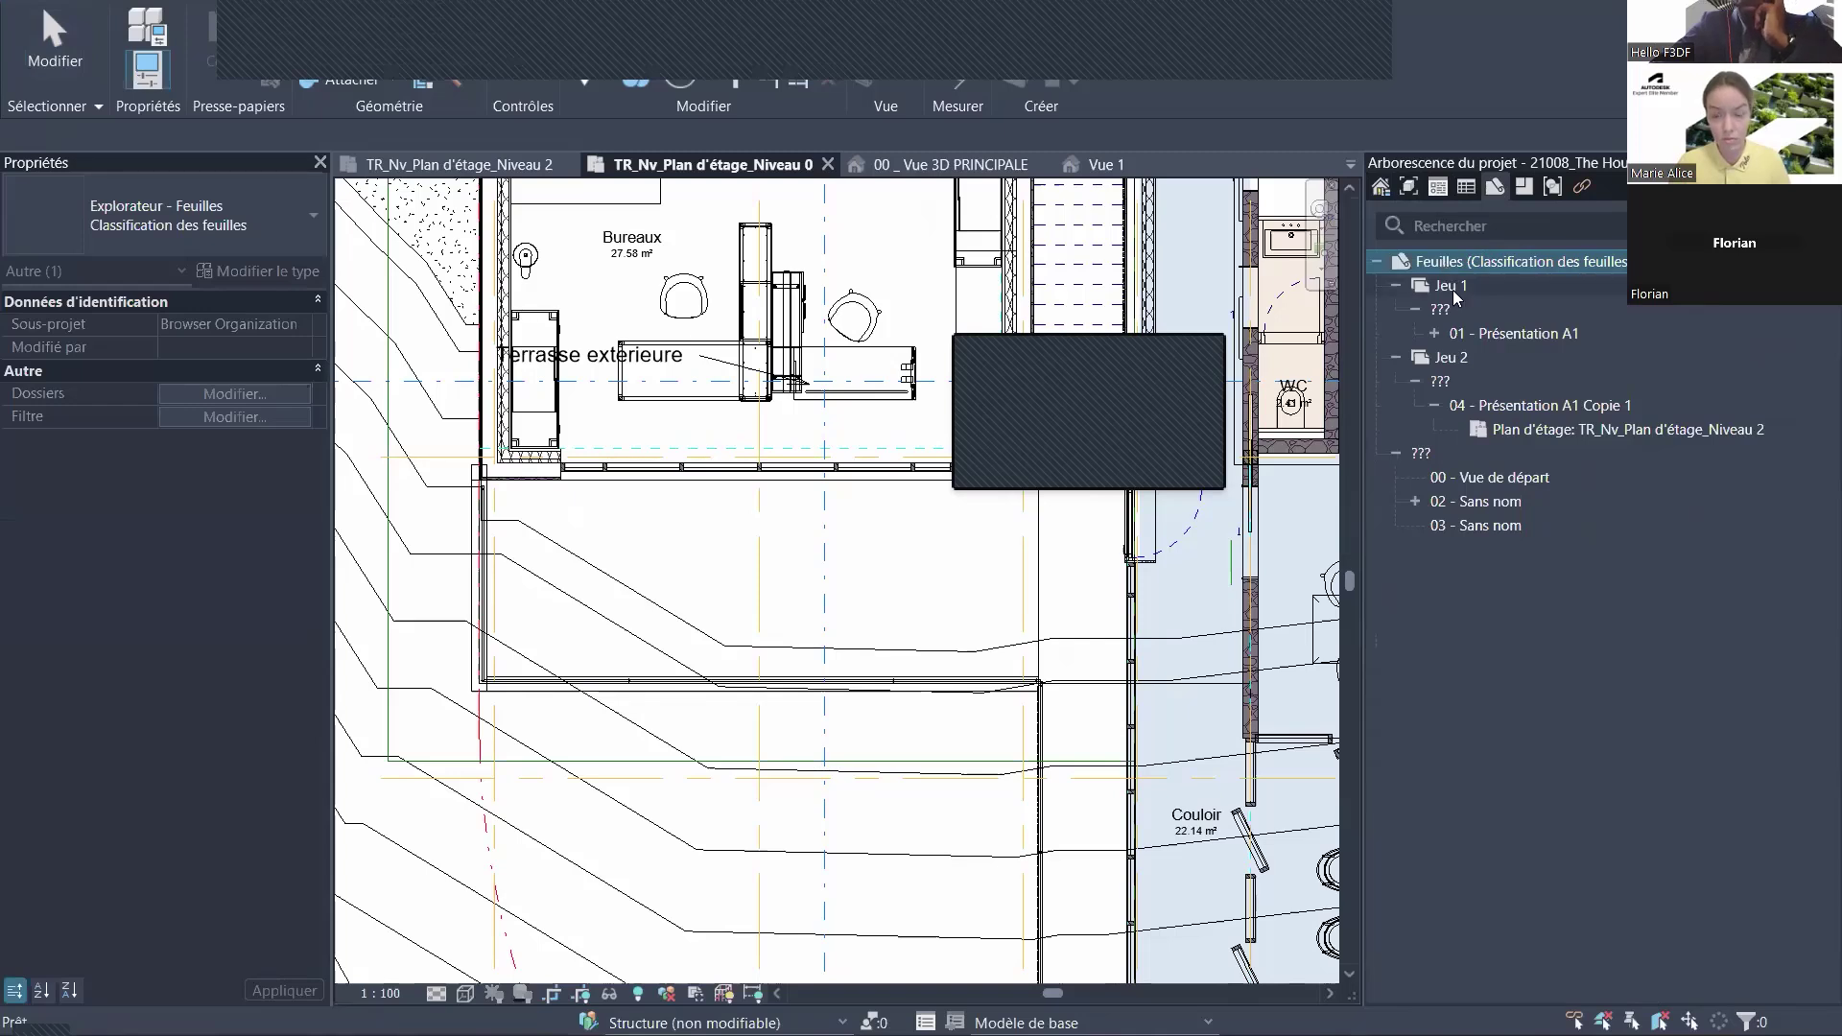
left_click(1396, 285)
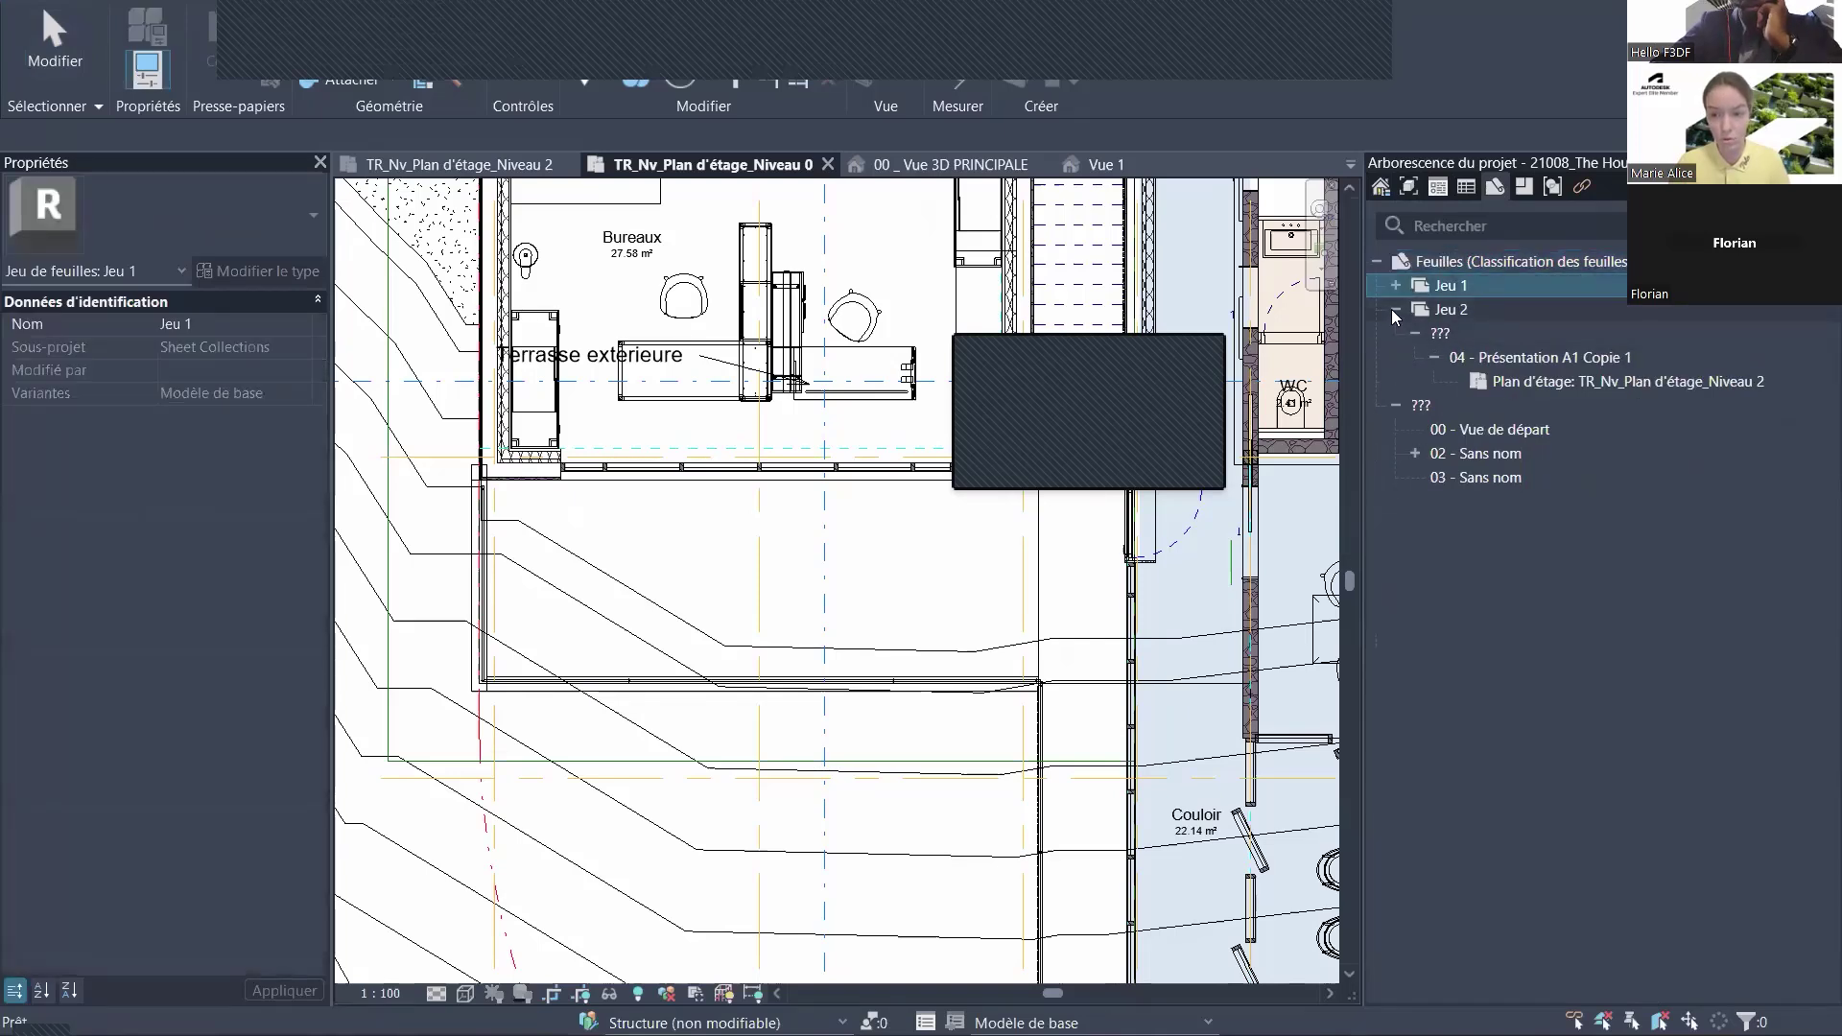
left_click(1396, 309)
left_click(1396, 333)
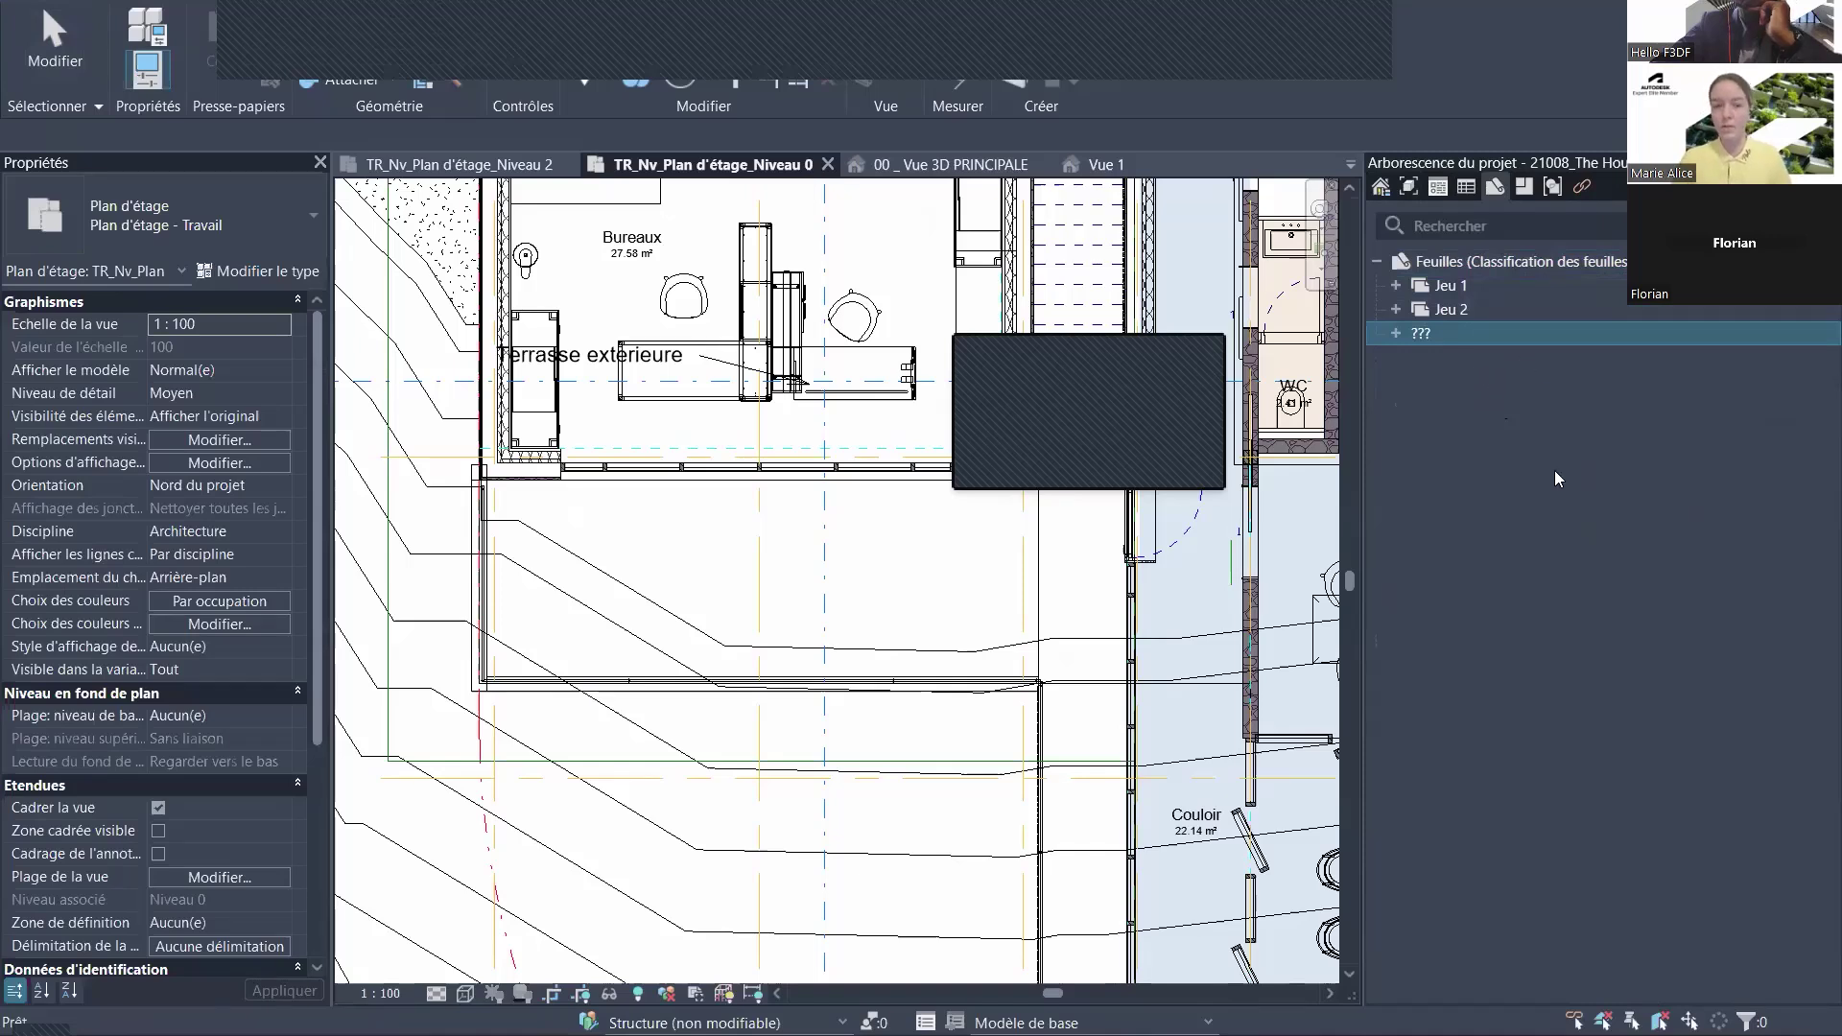
right_click(1481, 265)
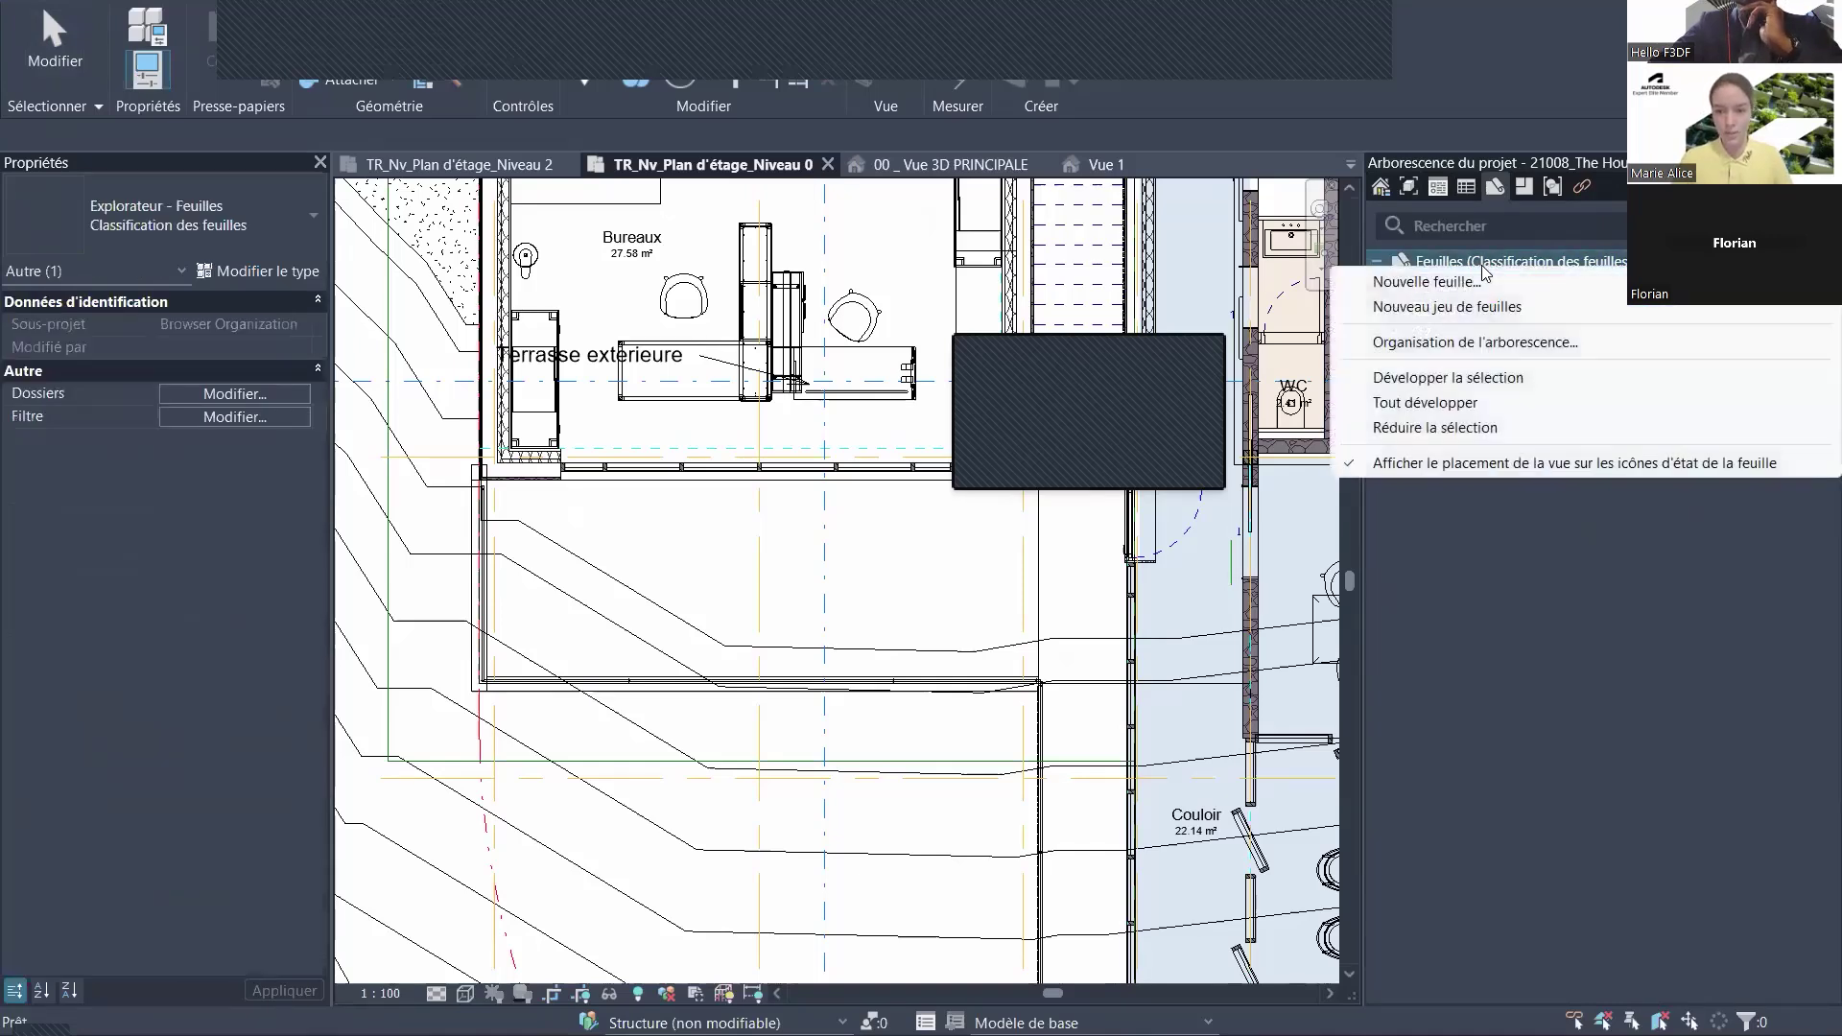
left_click(1430, 307)
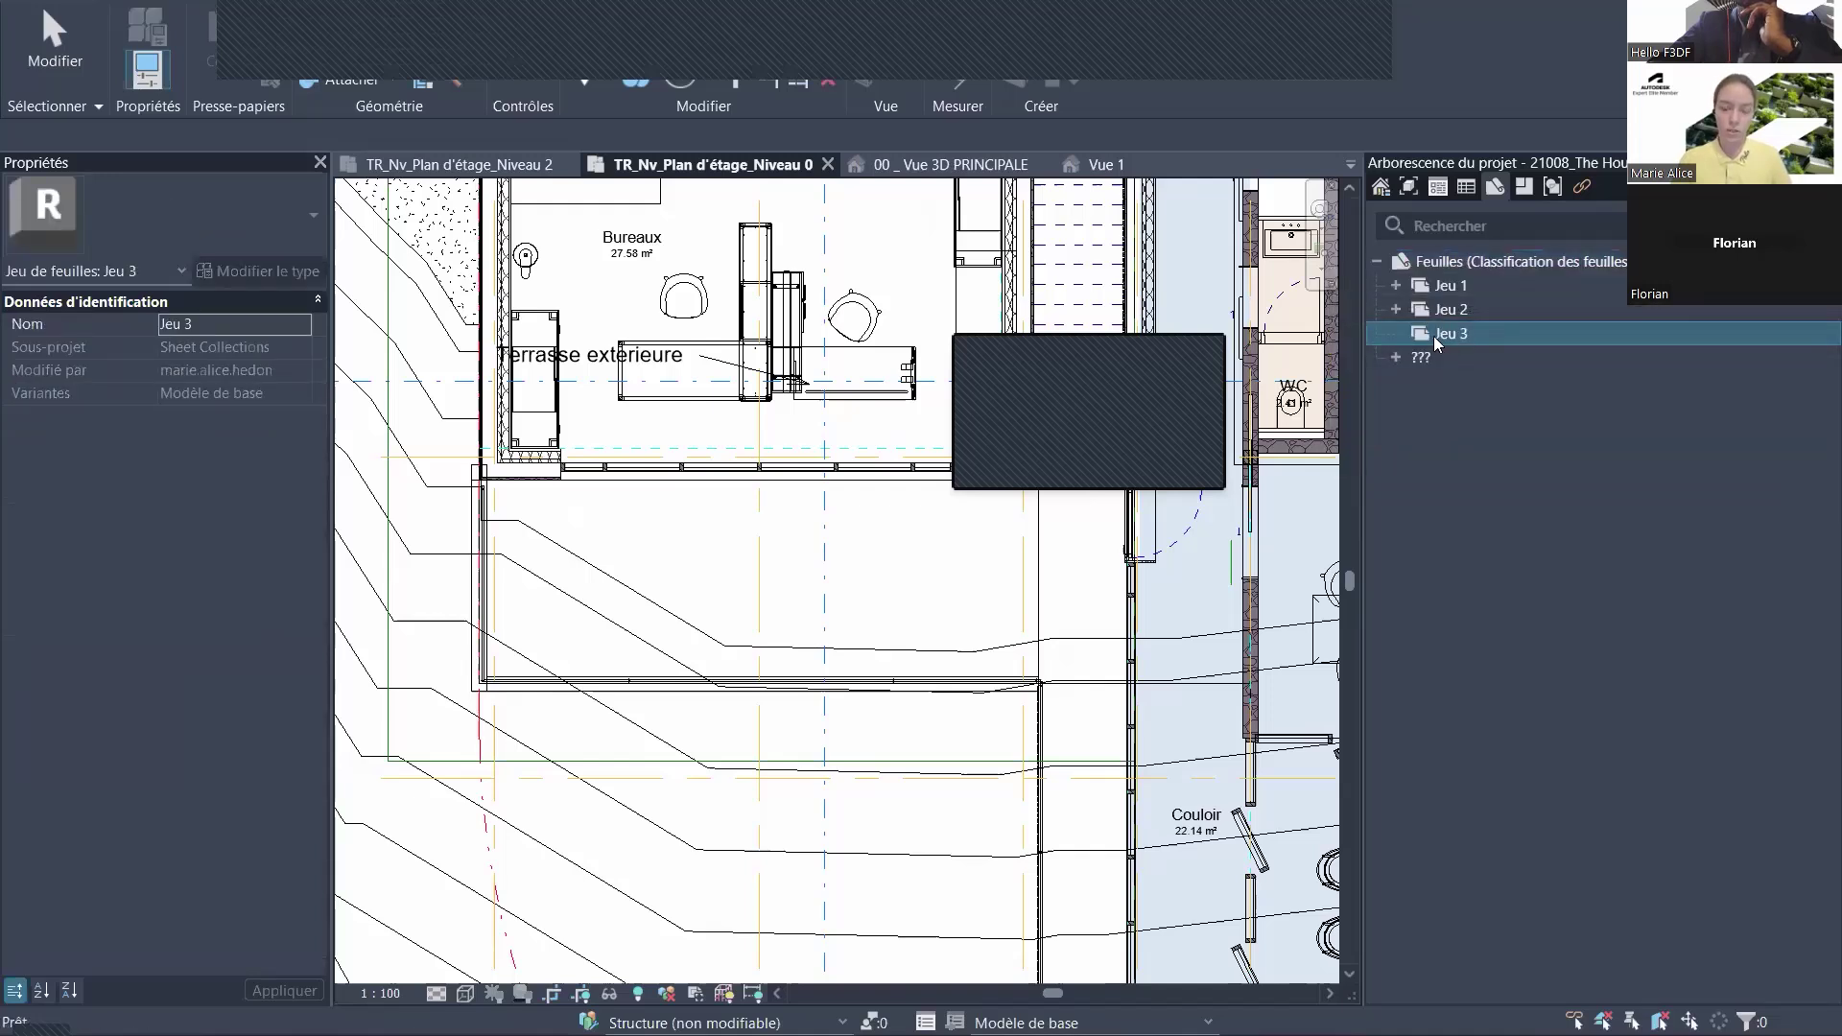
- Move the sheet 04 - Présentation A1 Copie 1 from collection Jeu 2 into Jeu 3, and narrow the project browser again
left_click(1393, 311)
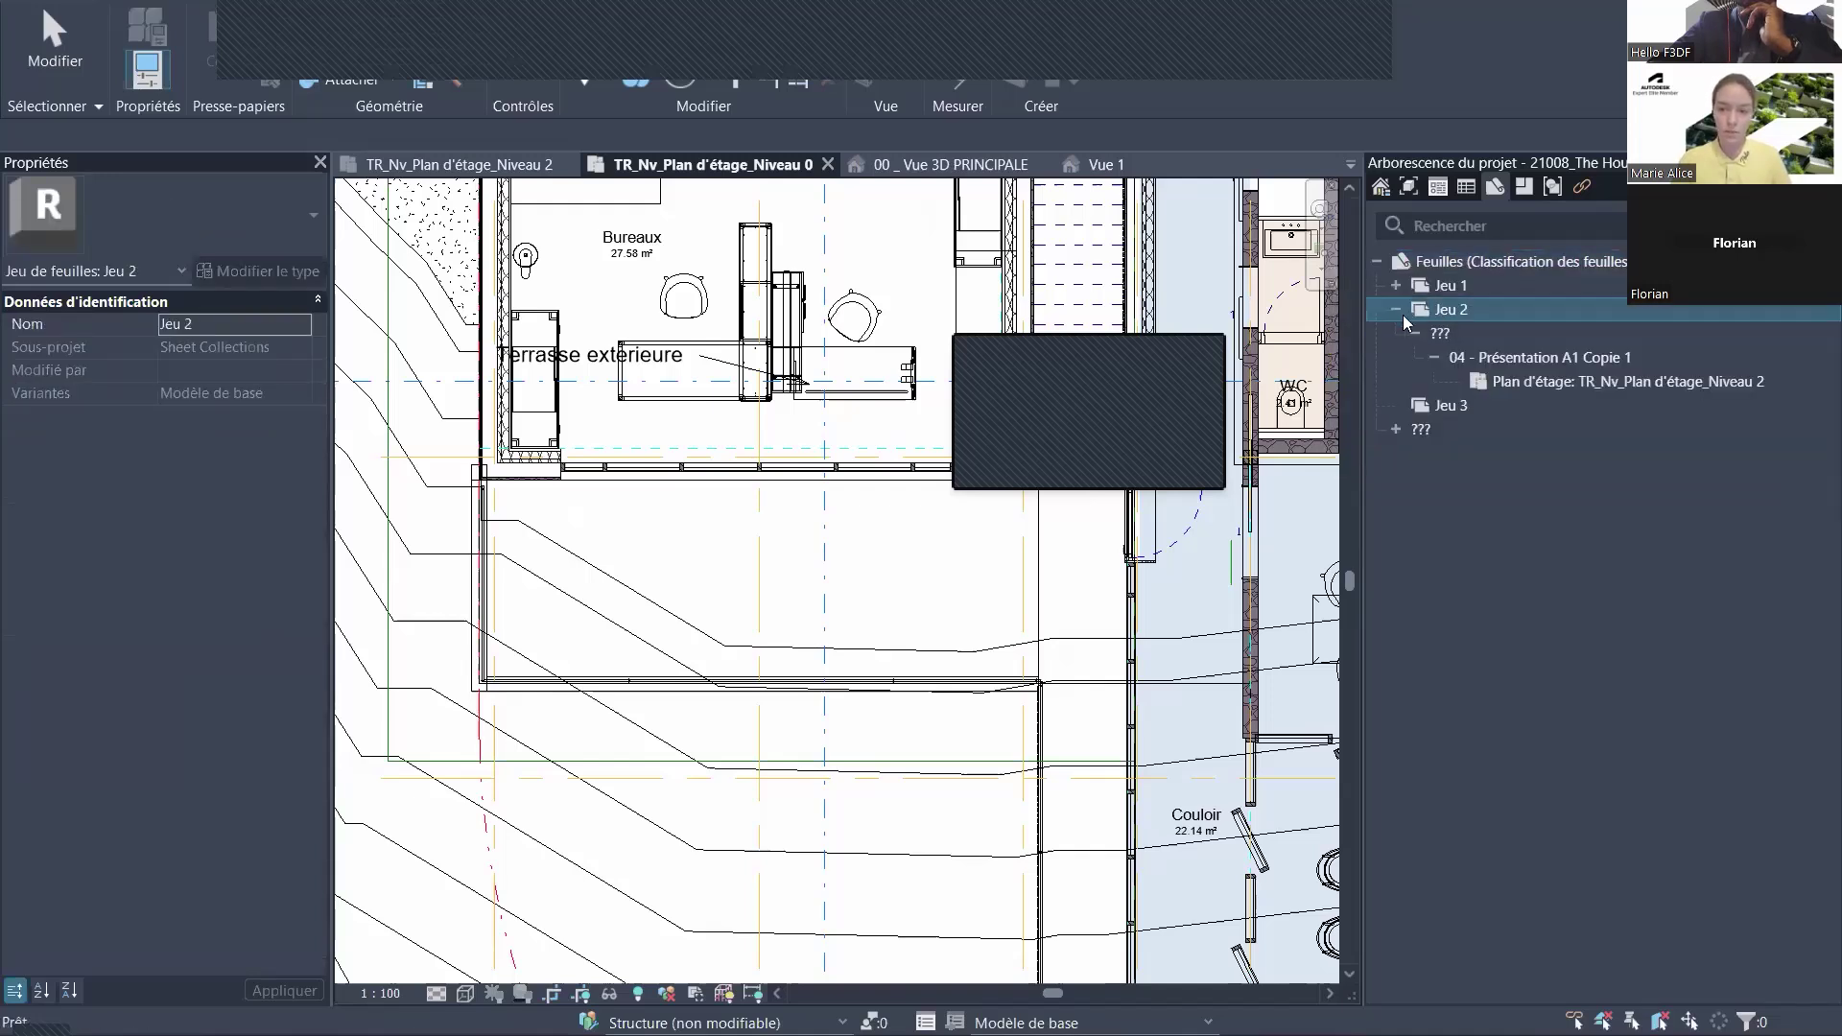
left_click(1514, 359)
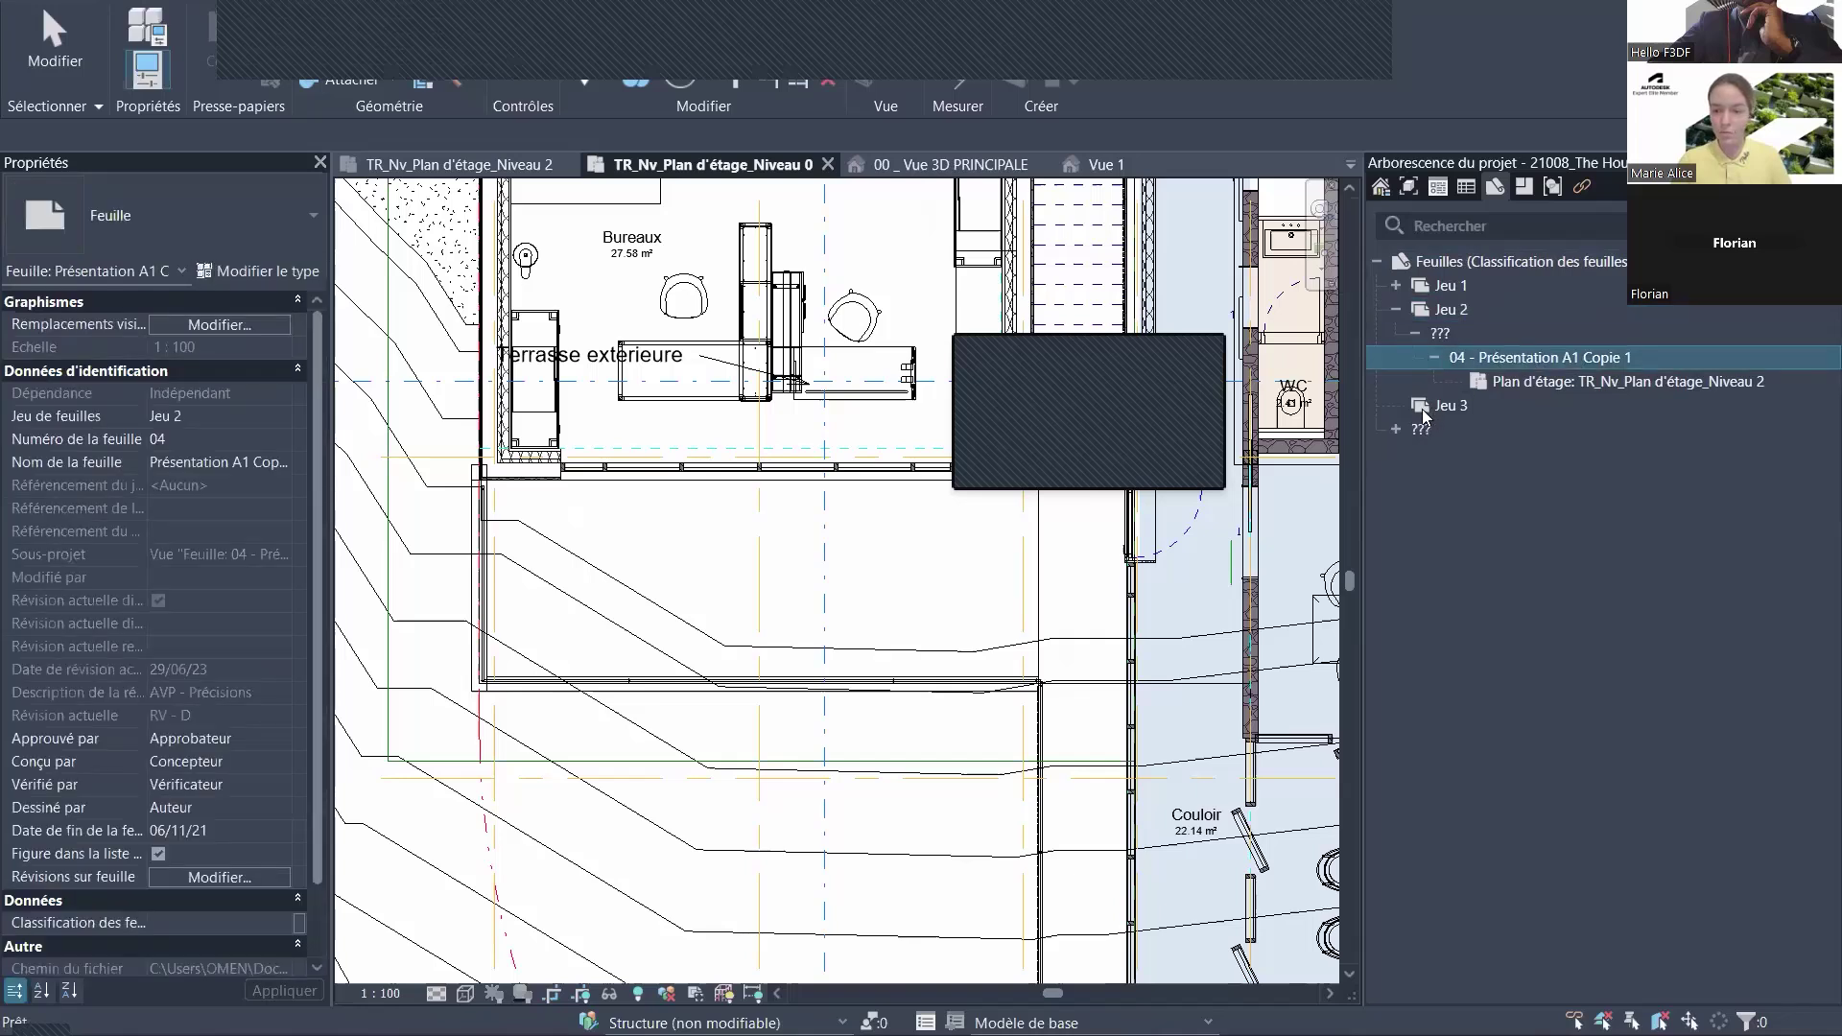
left_click_drag(1424, 412, 1426, 410)
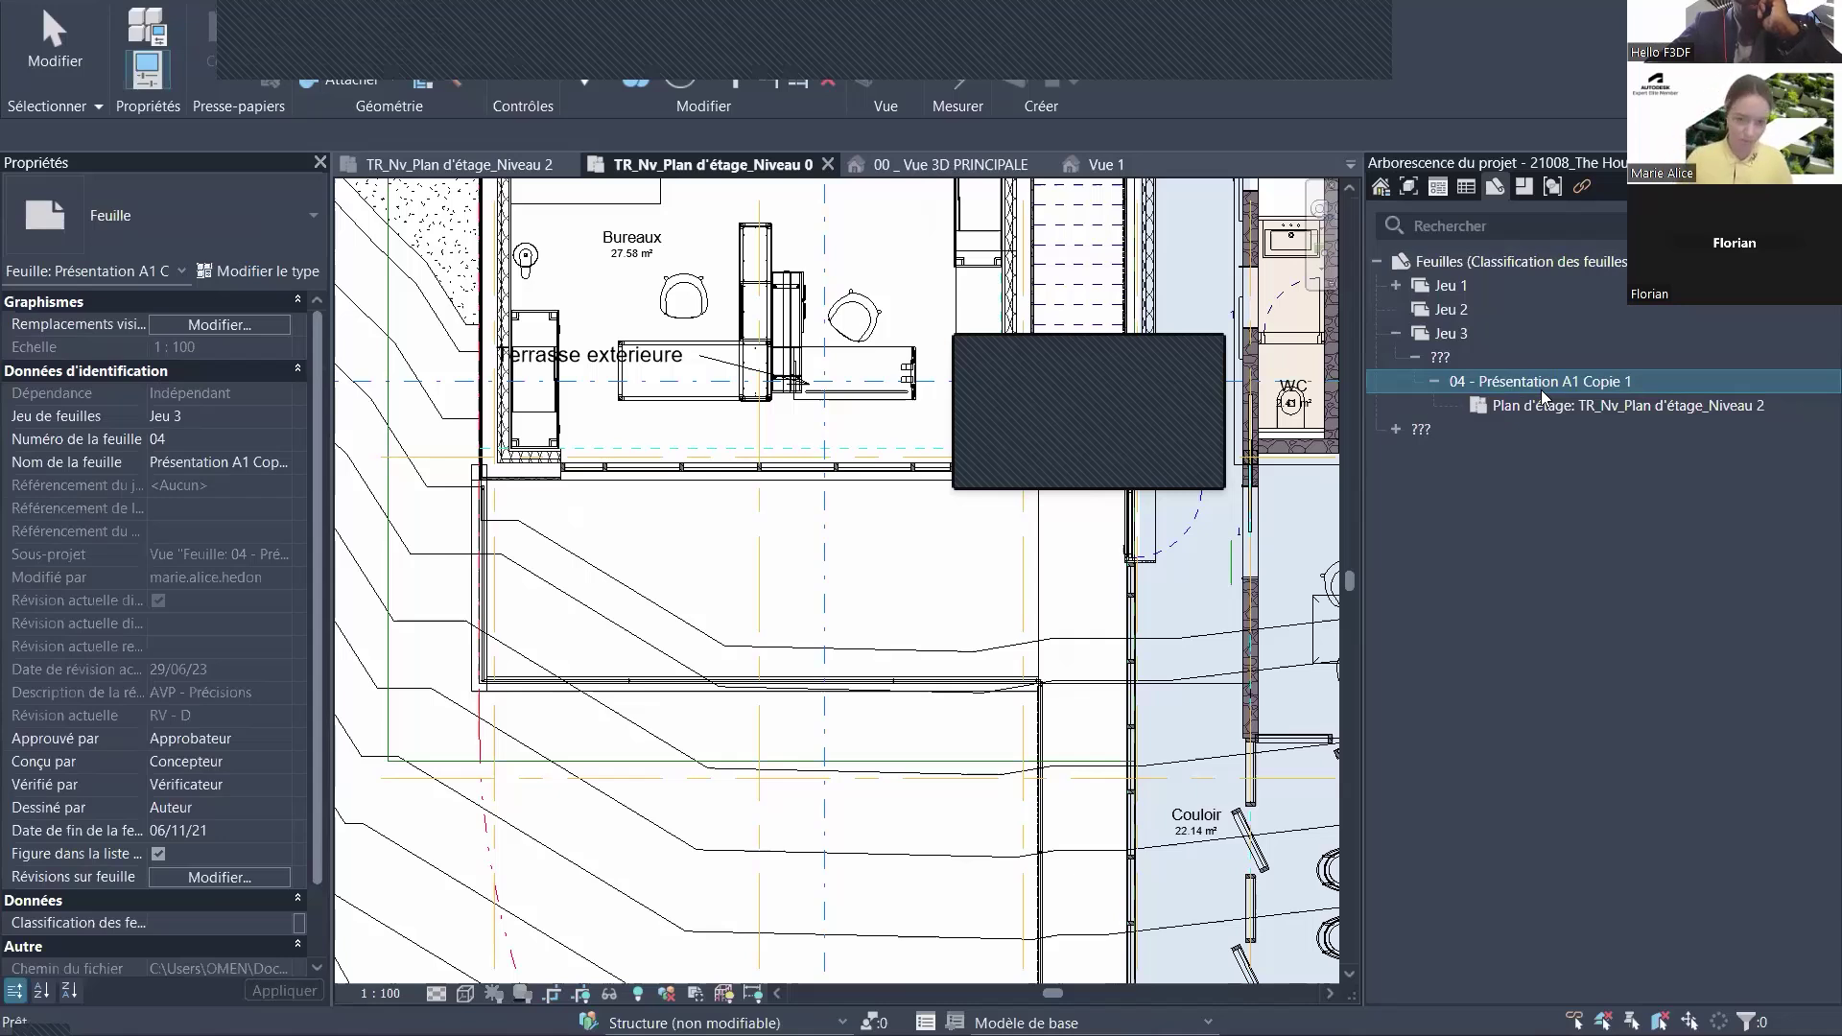
left_click_drag(1363, 518, 1514, 514)
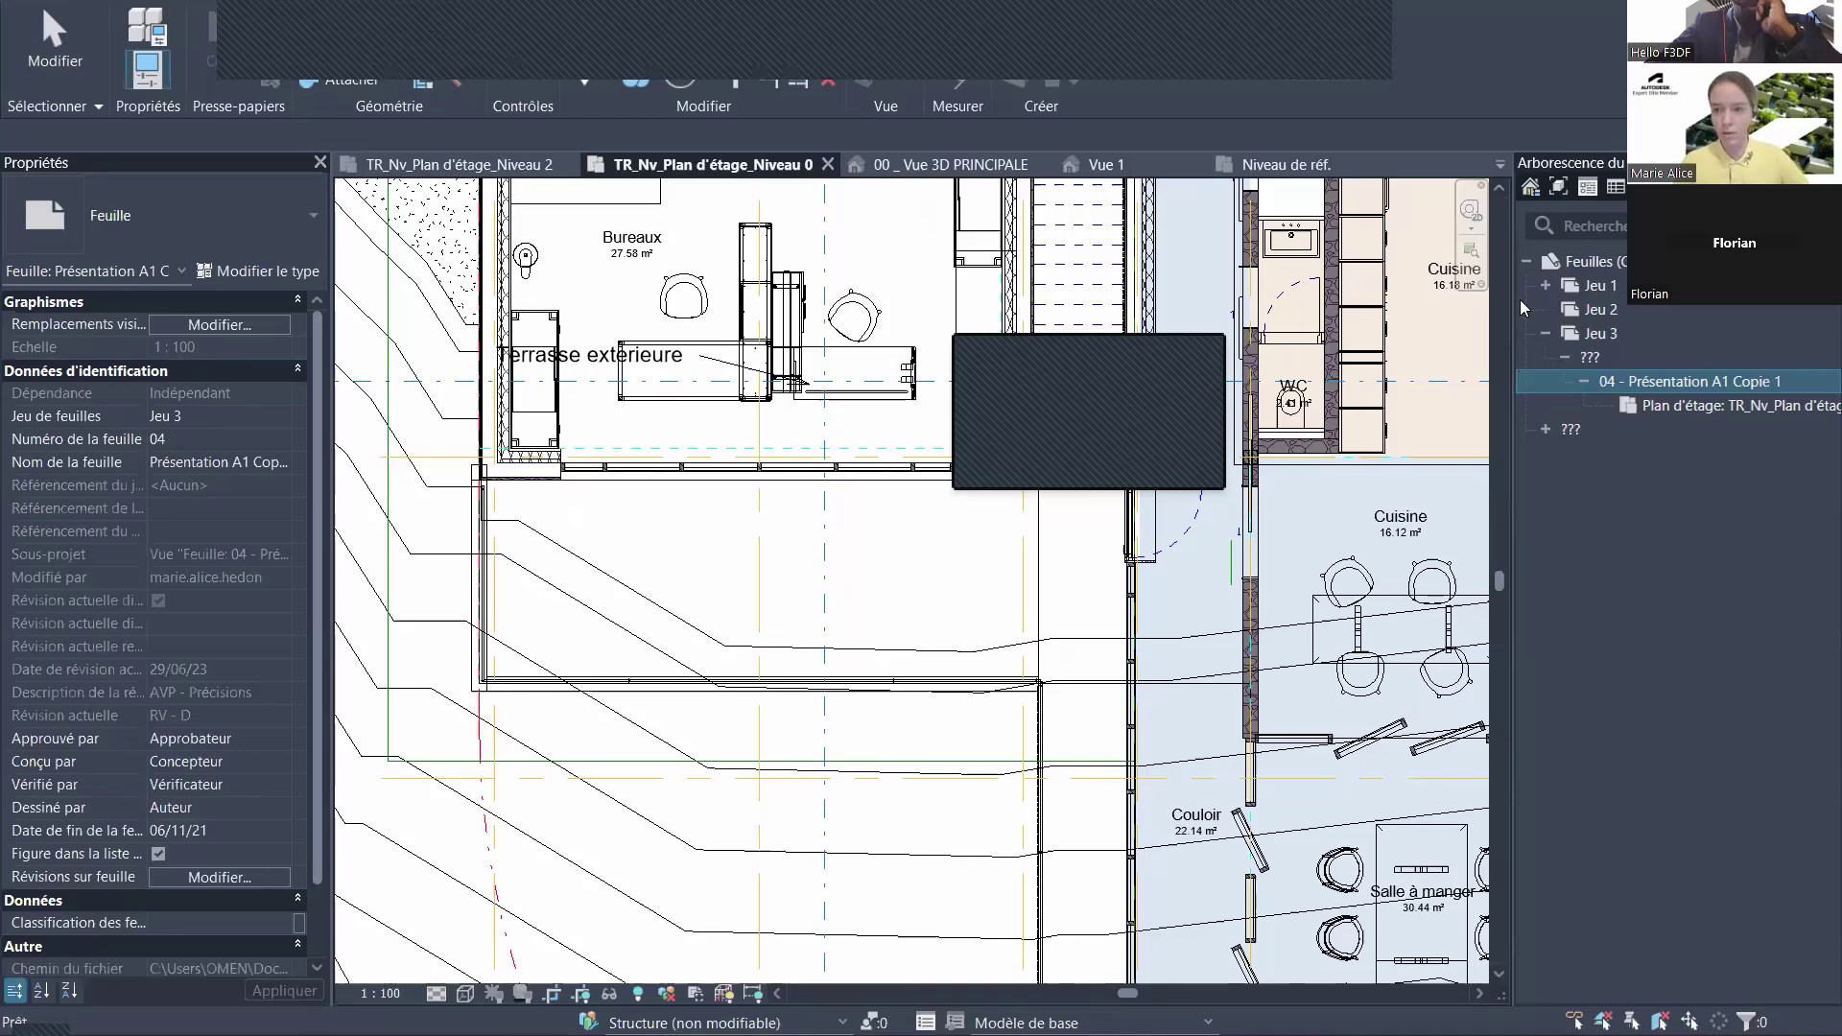
- Open the 00_Coupe Longitudinale - Repère 1 section view at its wall material notes
left_click(1559, 187)
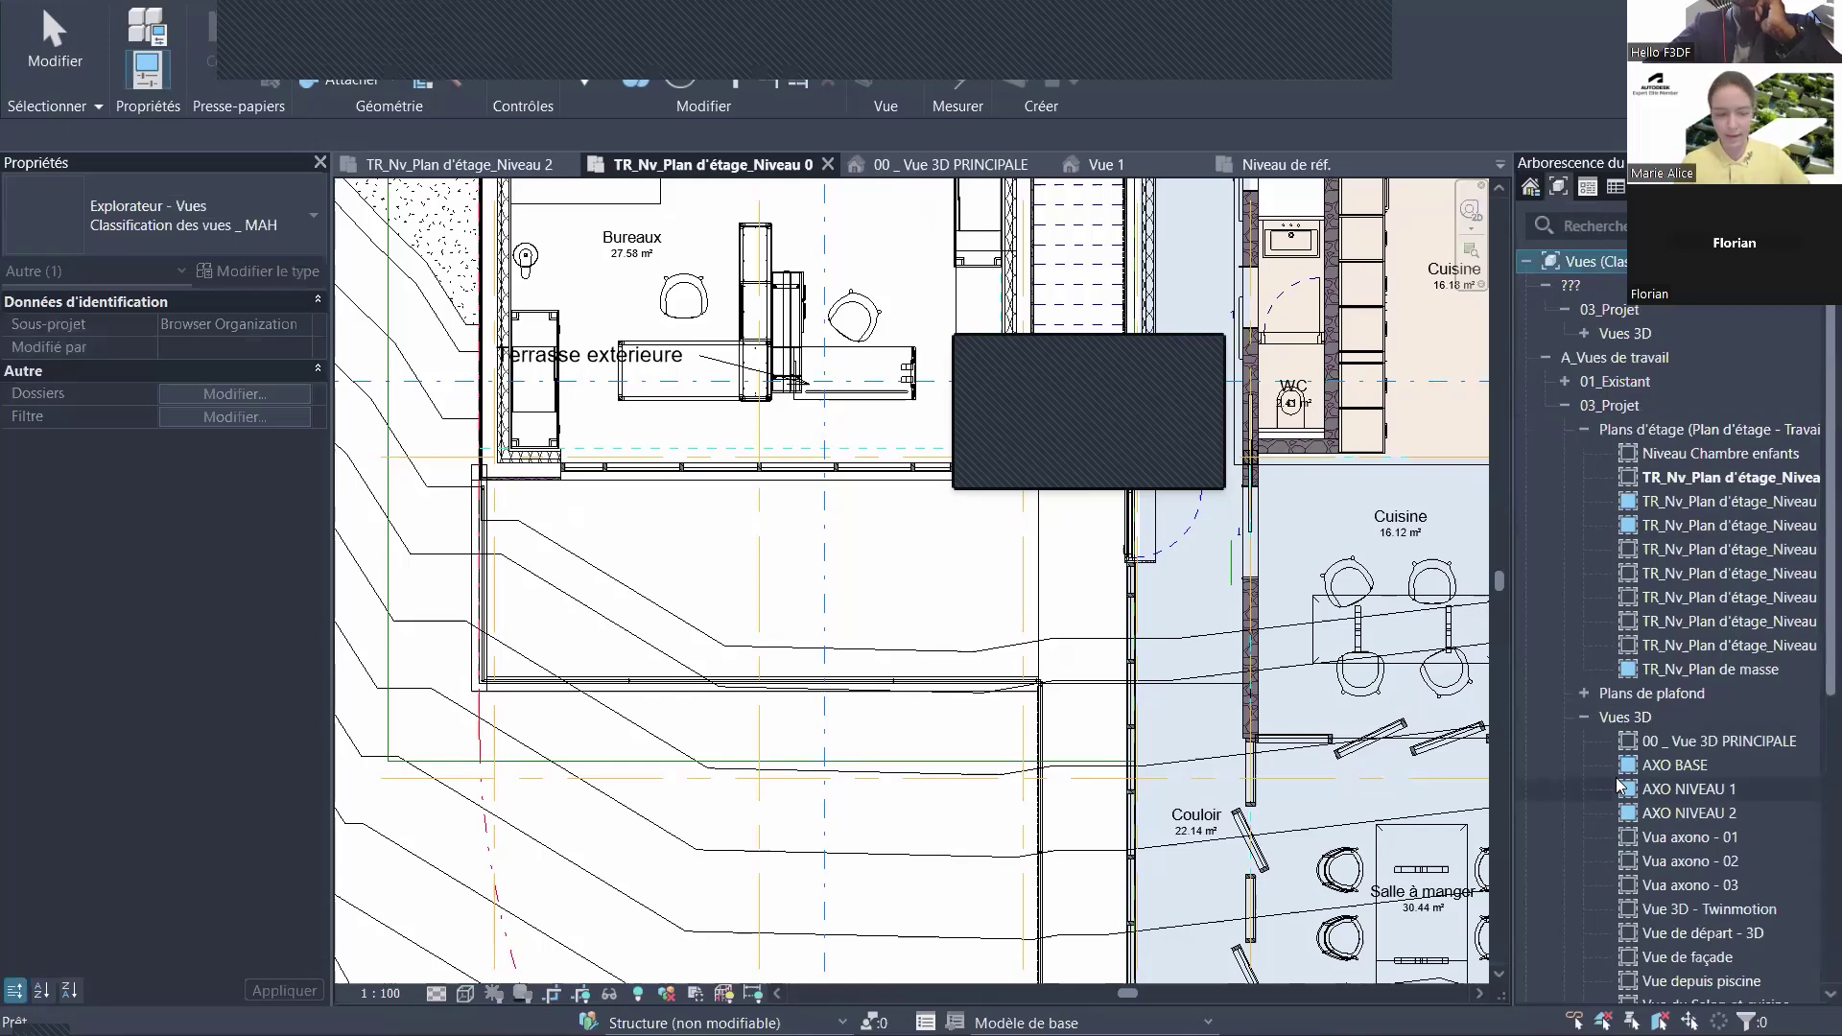
scroll(1643, 694, "down", 5)
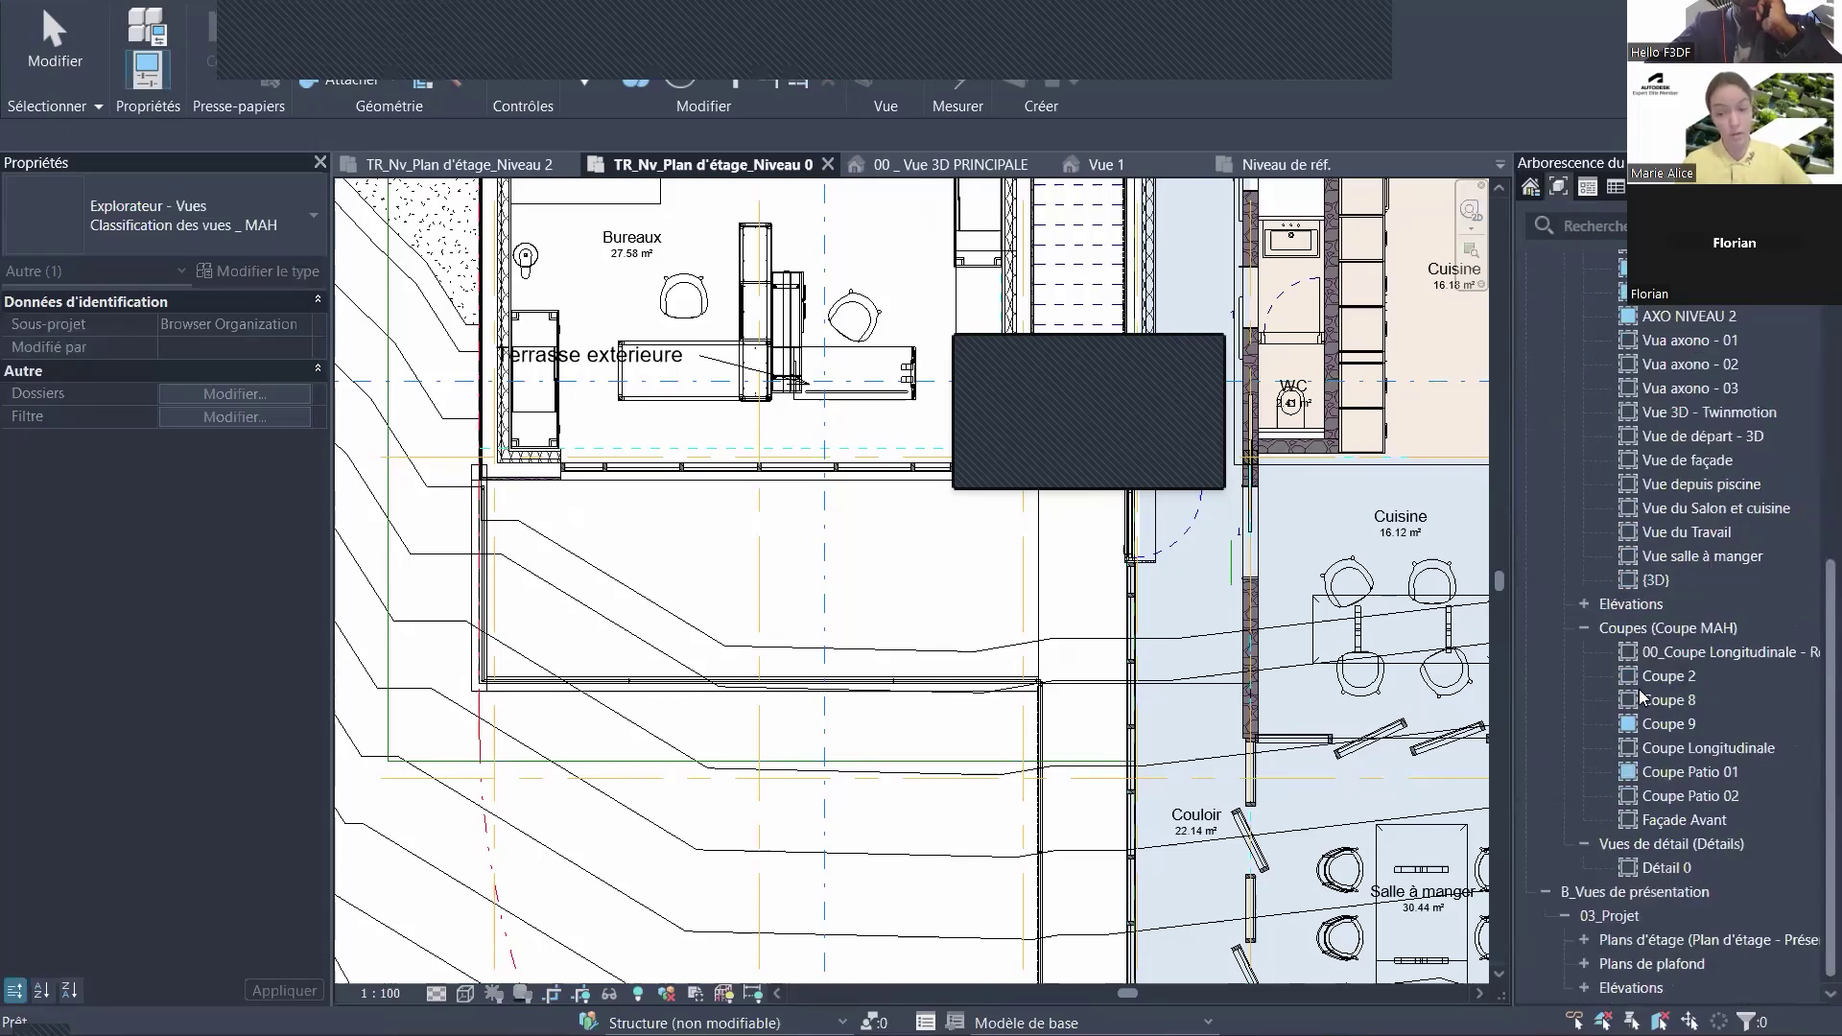
left_click(1681, 653)
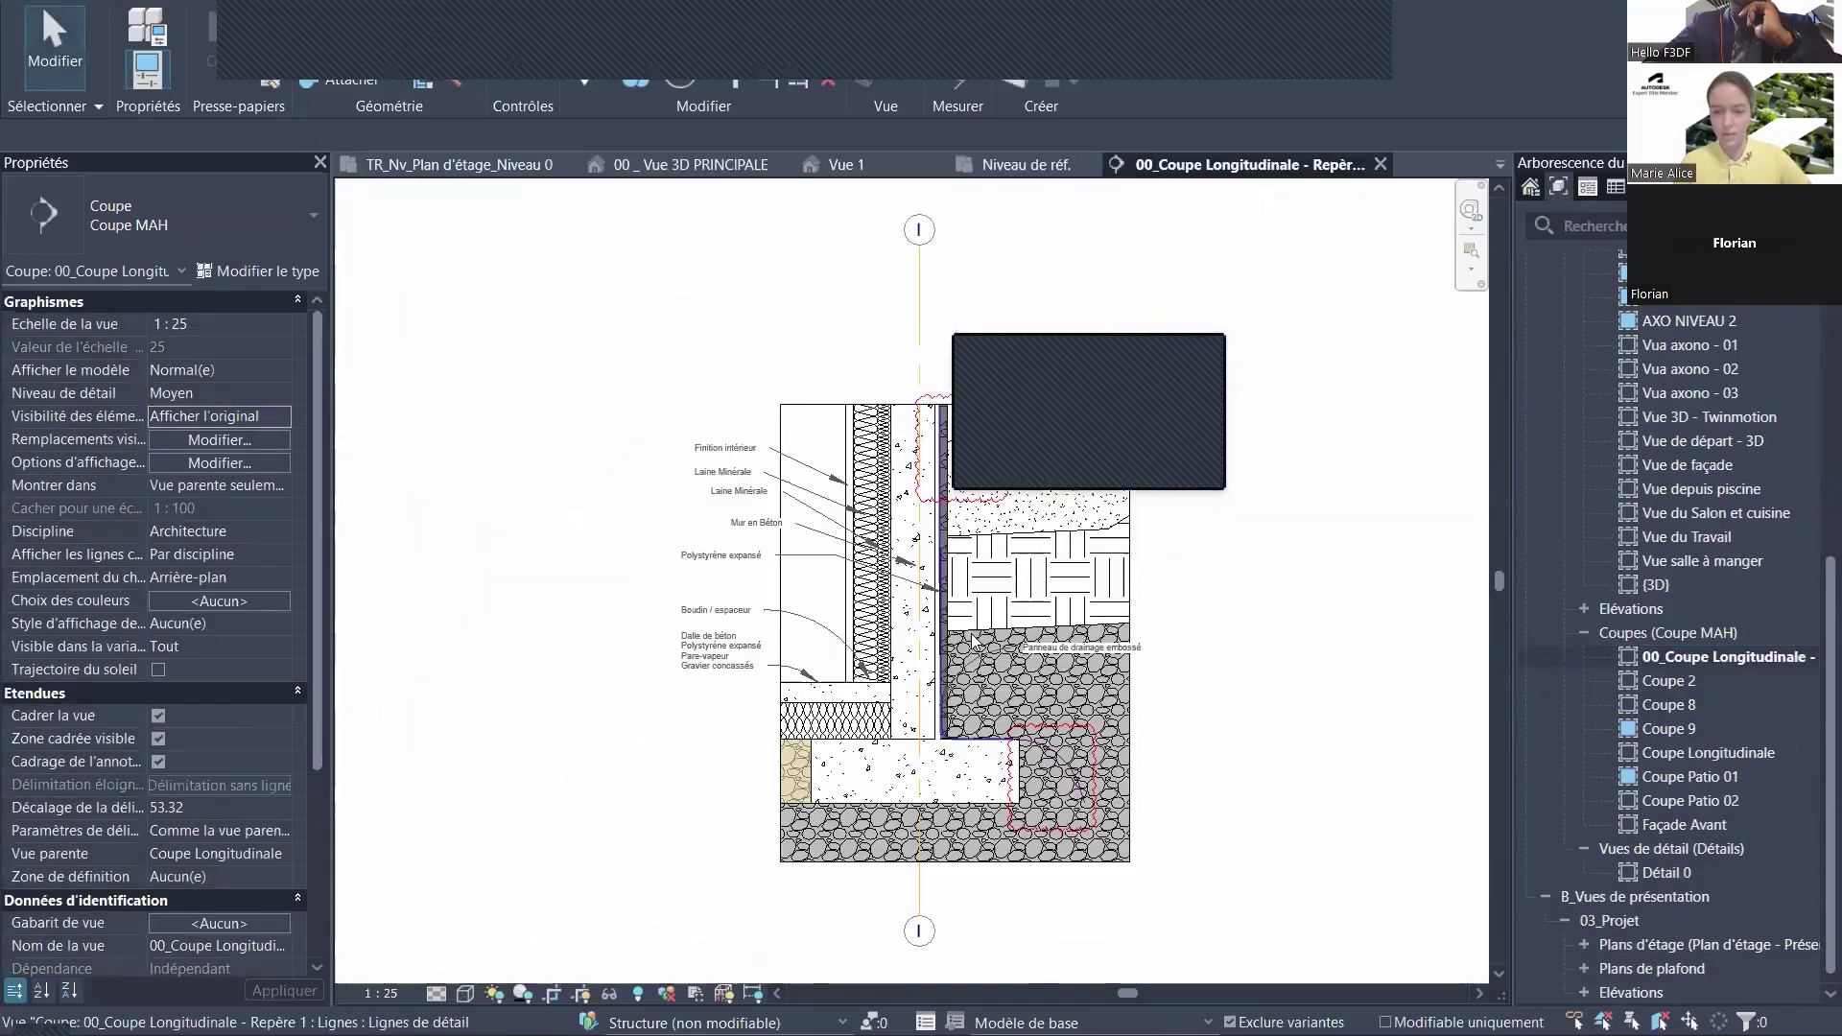
scroll(718, 493, "up", 4)
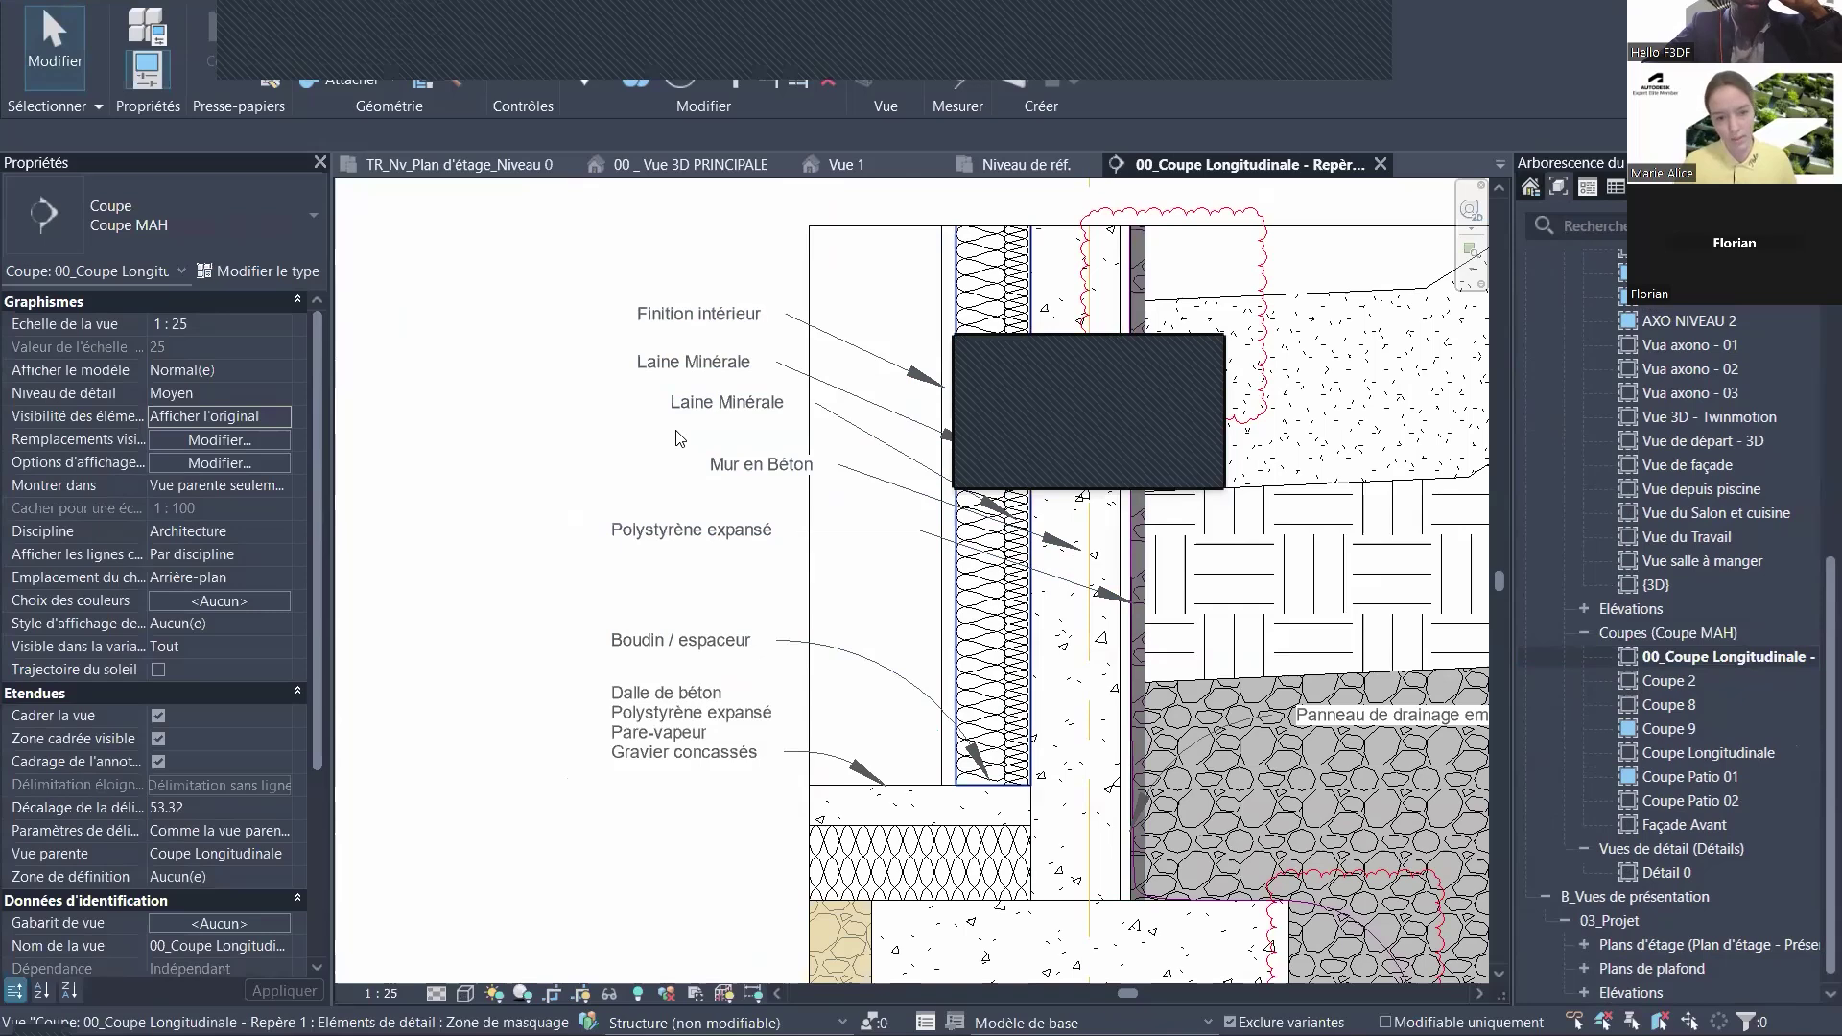
- Align the five text notes from Finition intérieur to Polystyrène expansé to the left and distribute them evenly in height
left_click_drag(724, 249, 630, 448)
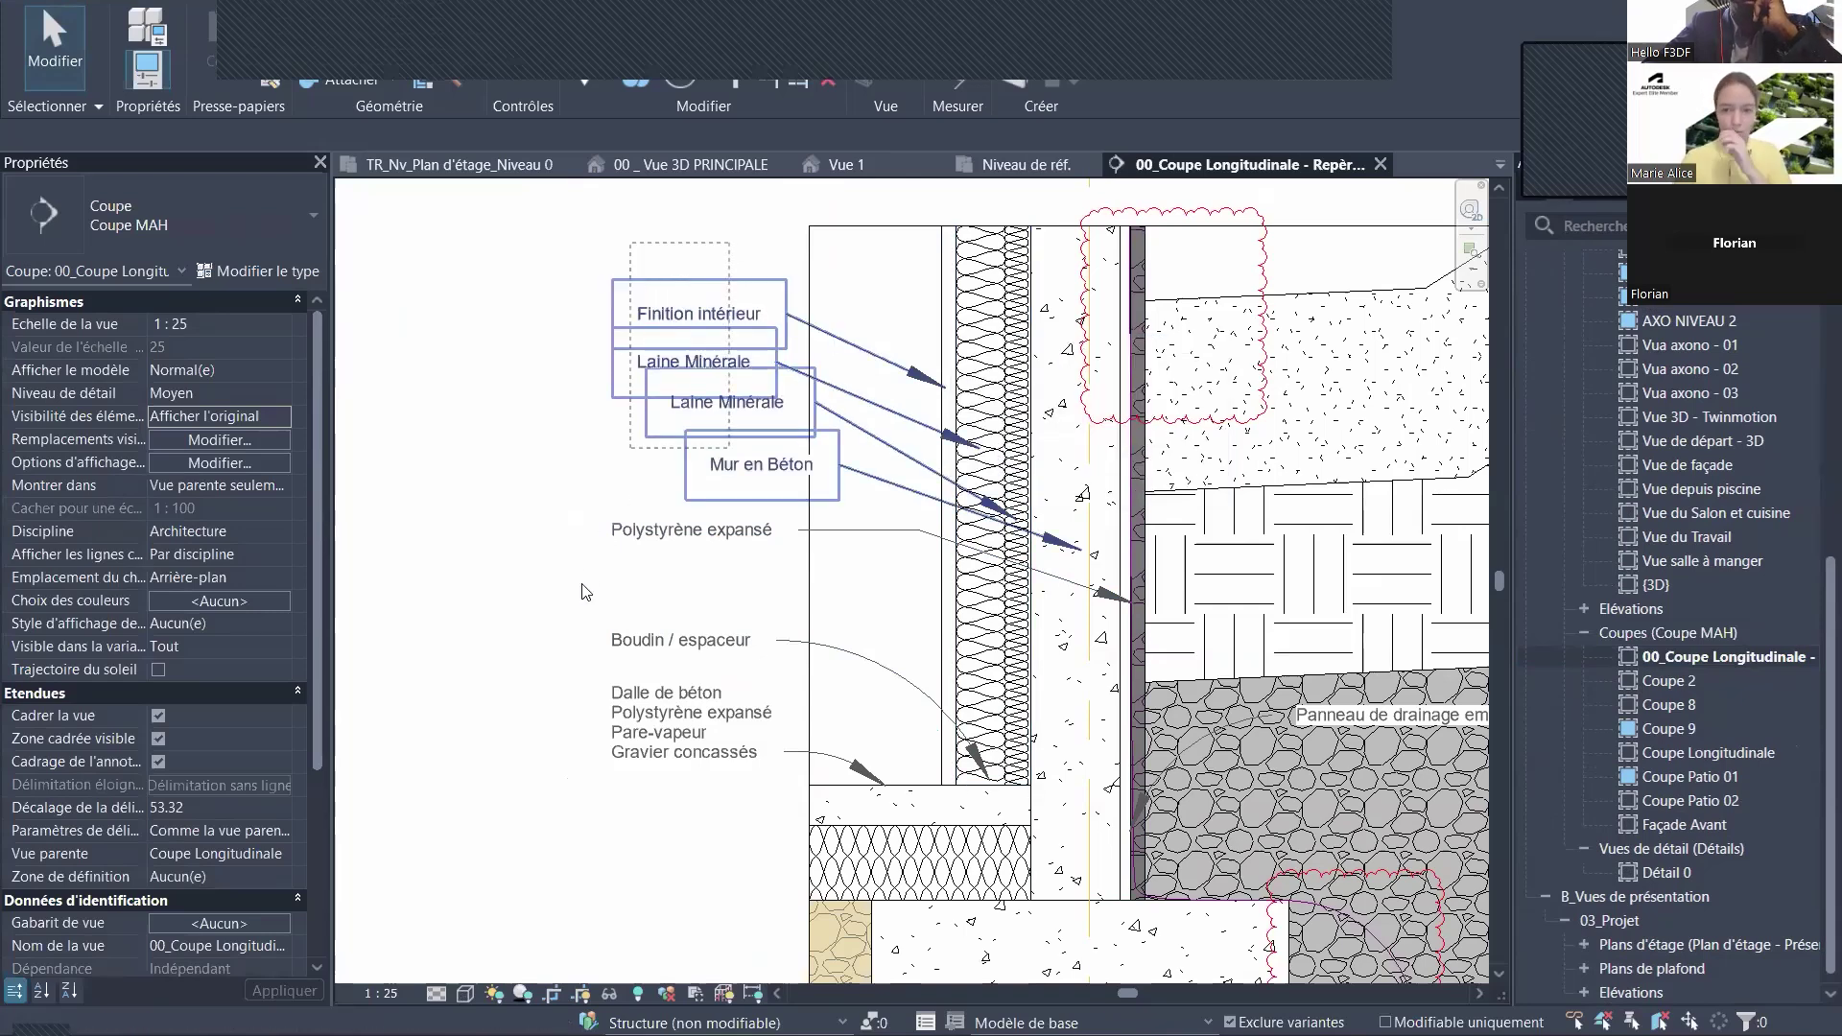
left_click_drag(629, 448, 625, 539)
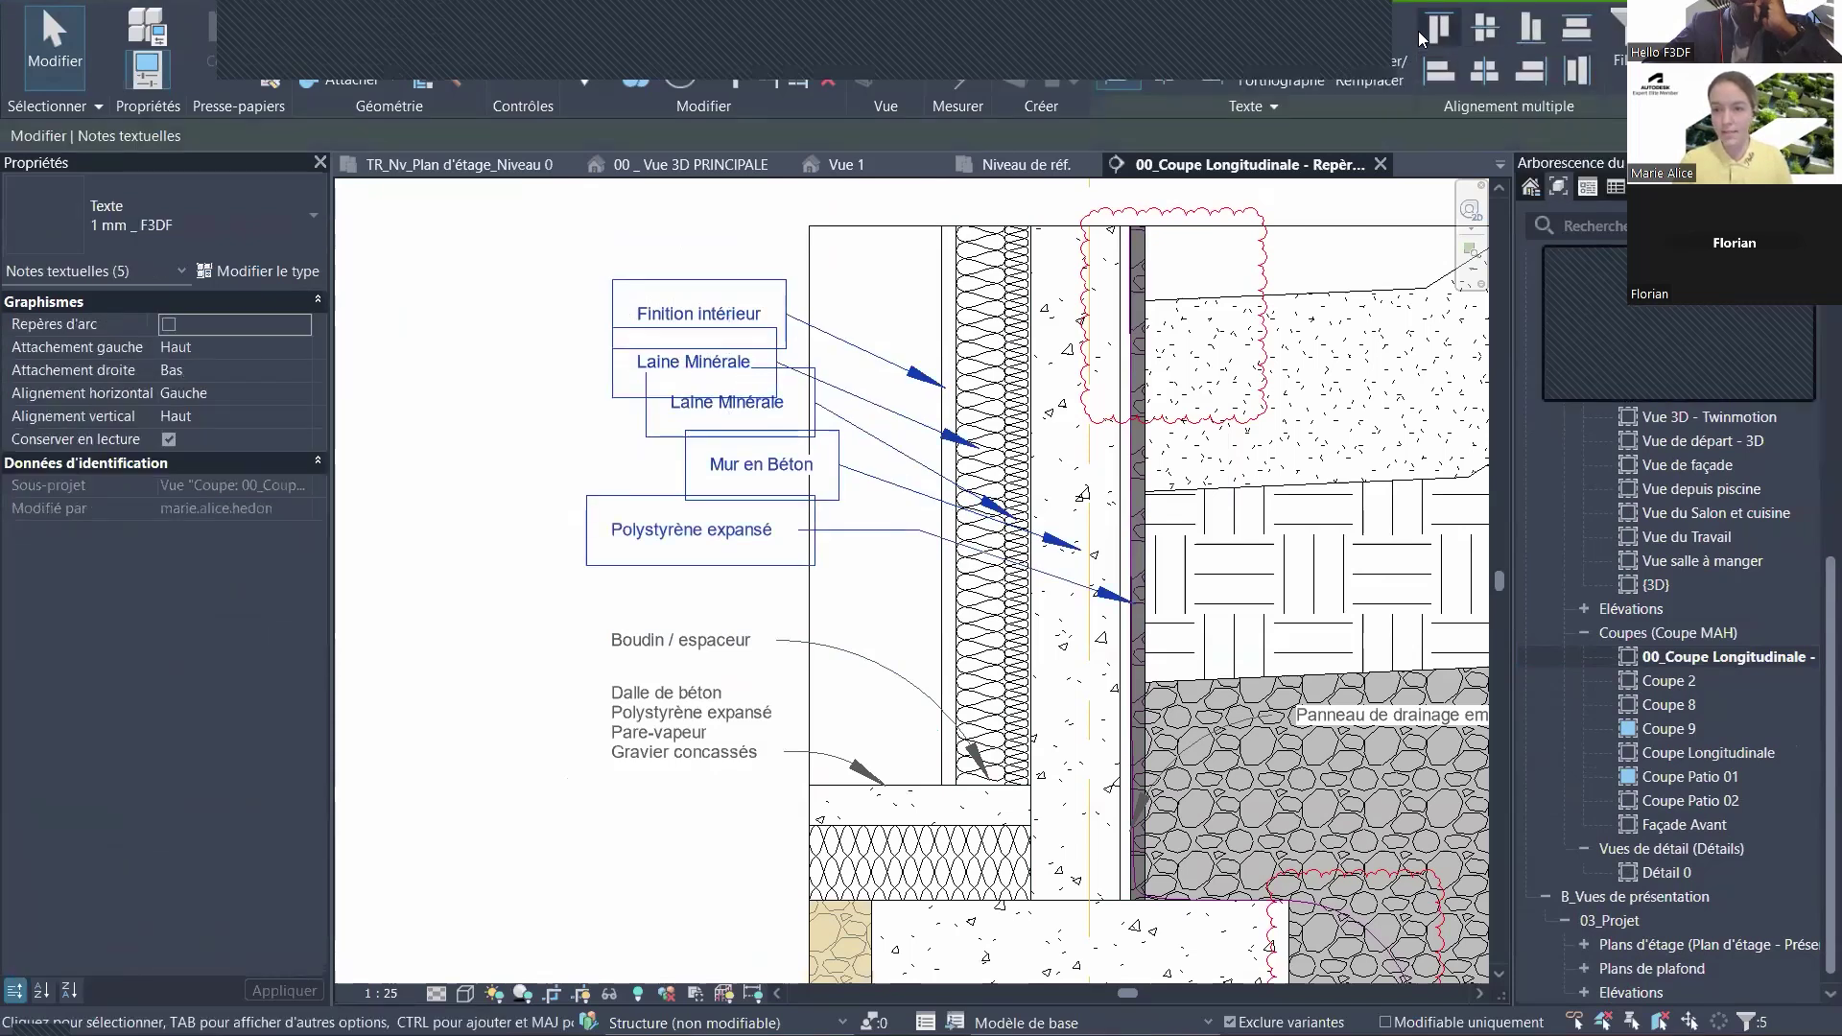
left_click(1438, 85)
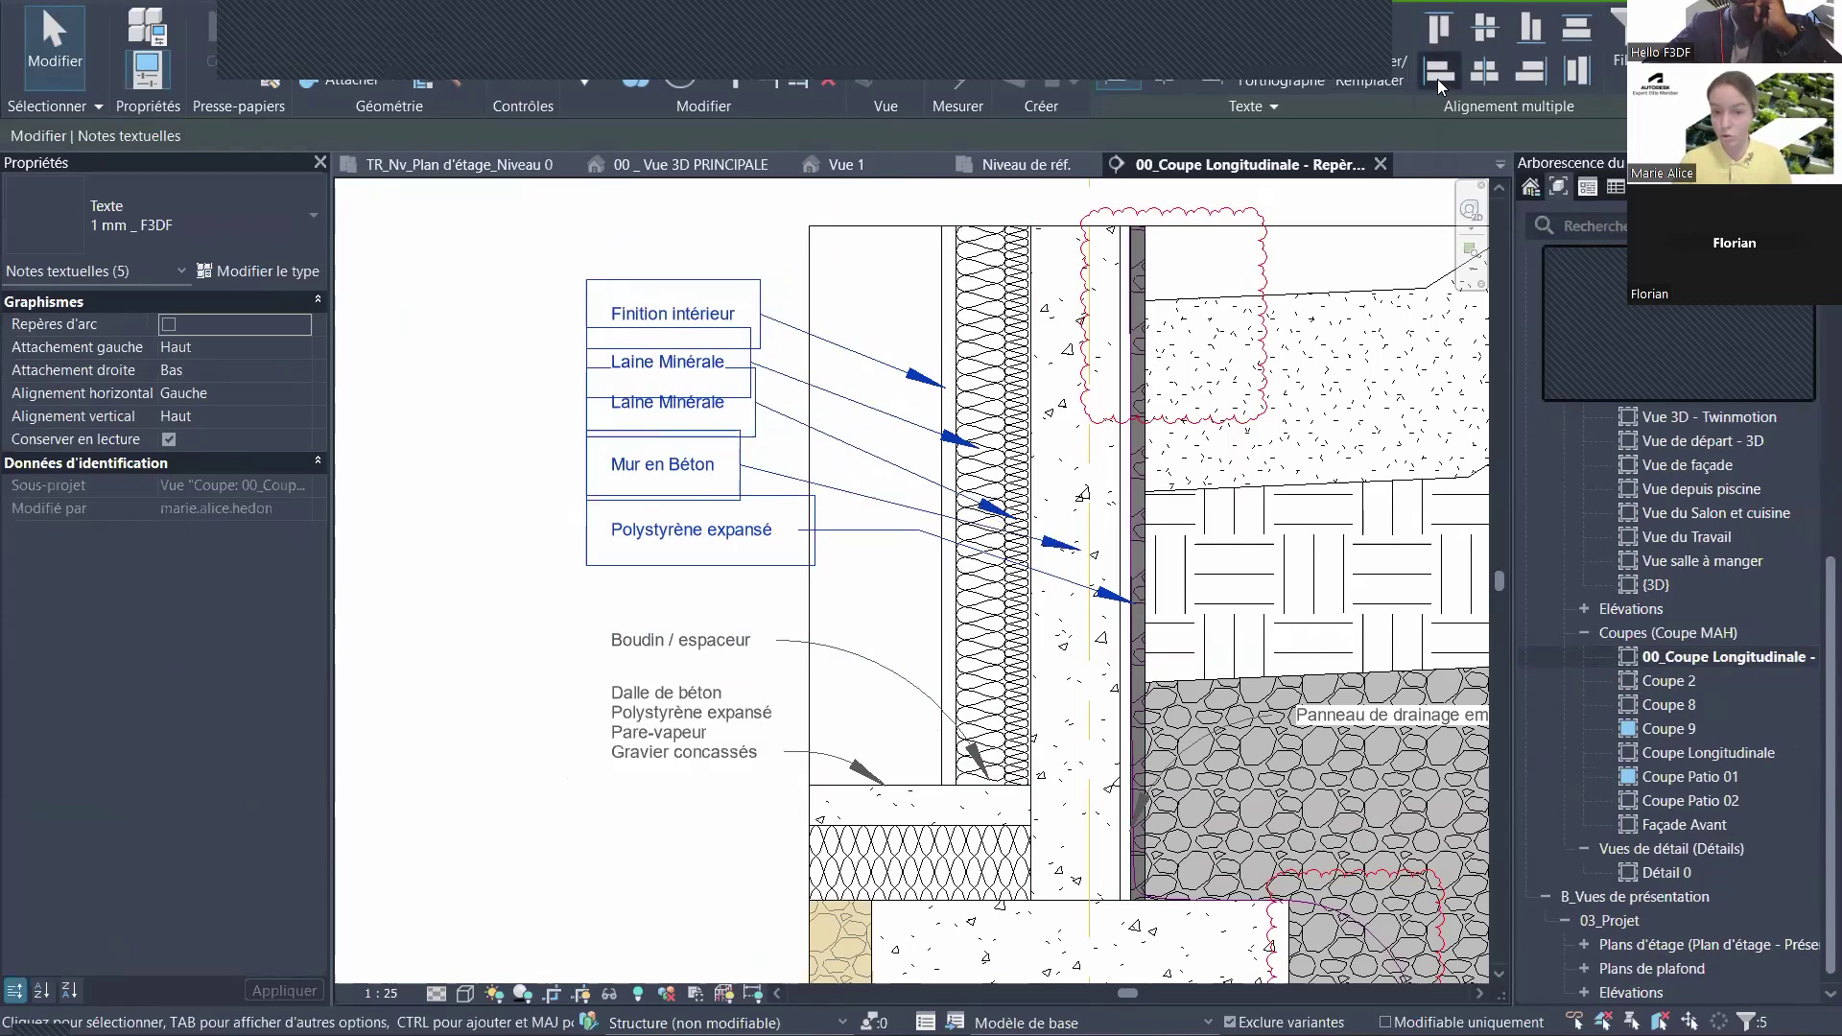
left_click(1572, 34)
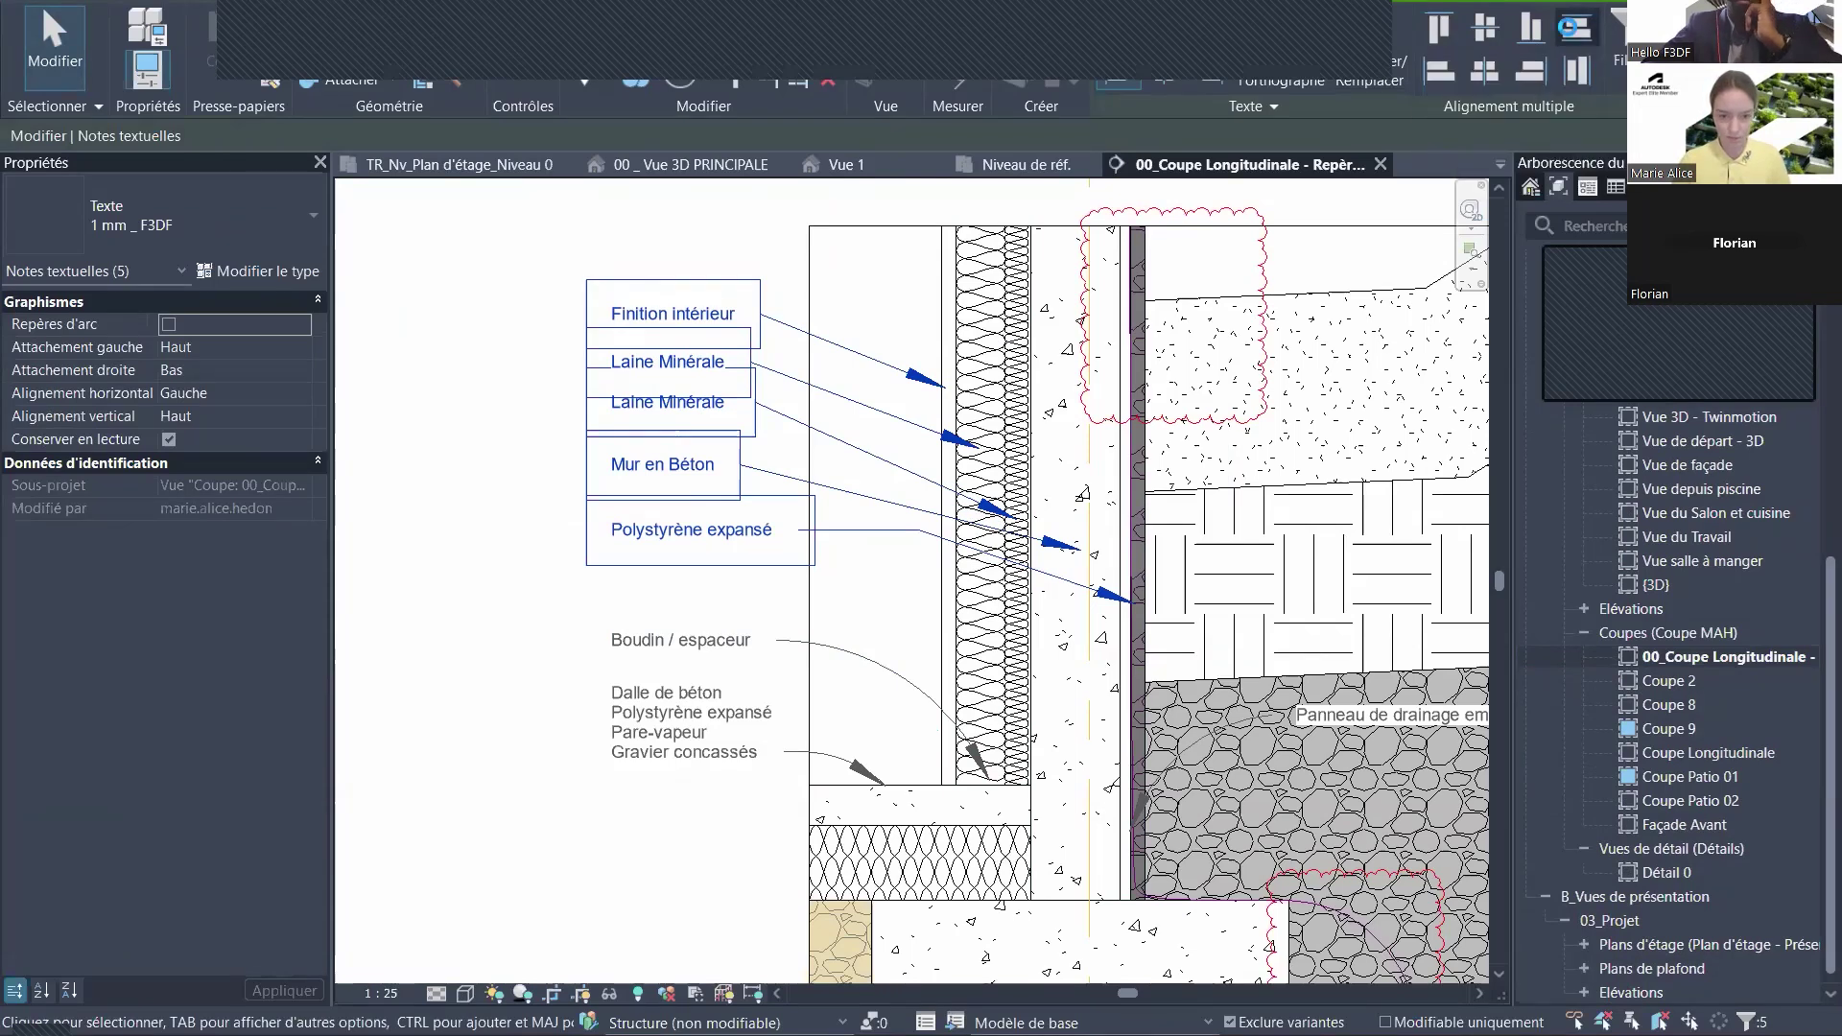
left_click(487, 583)
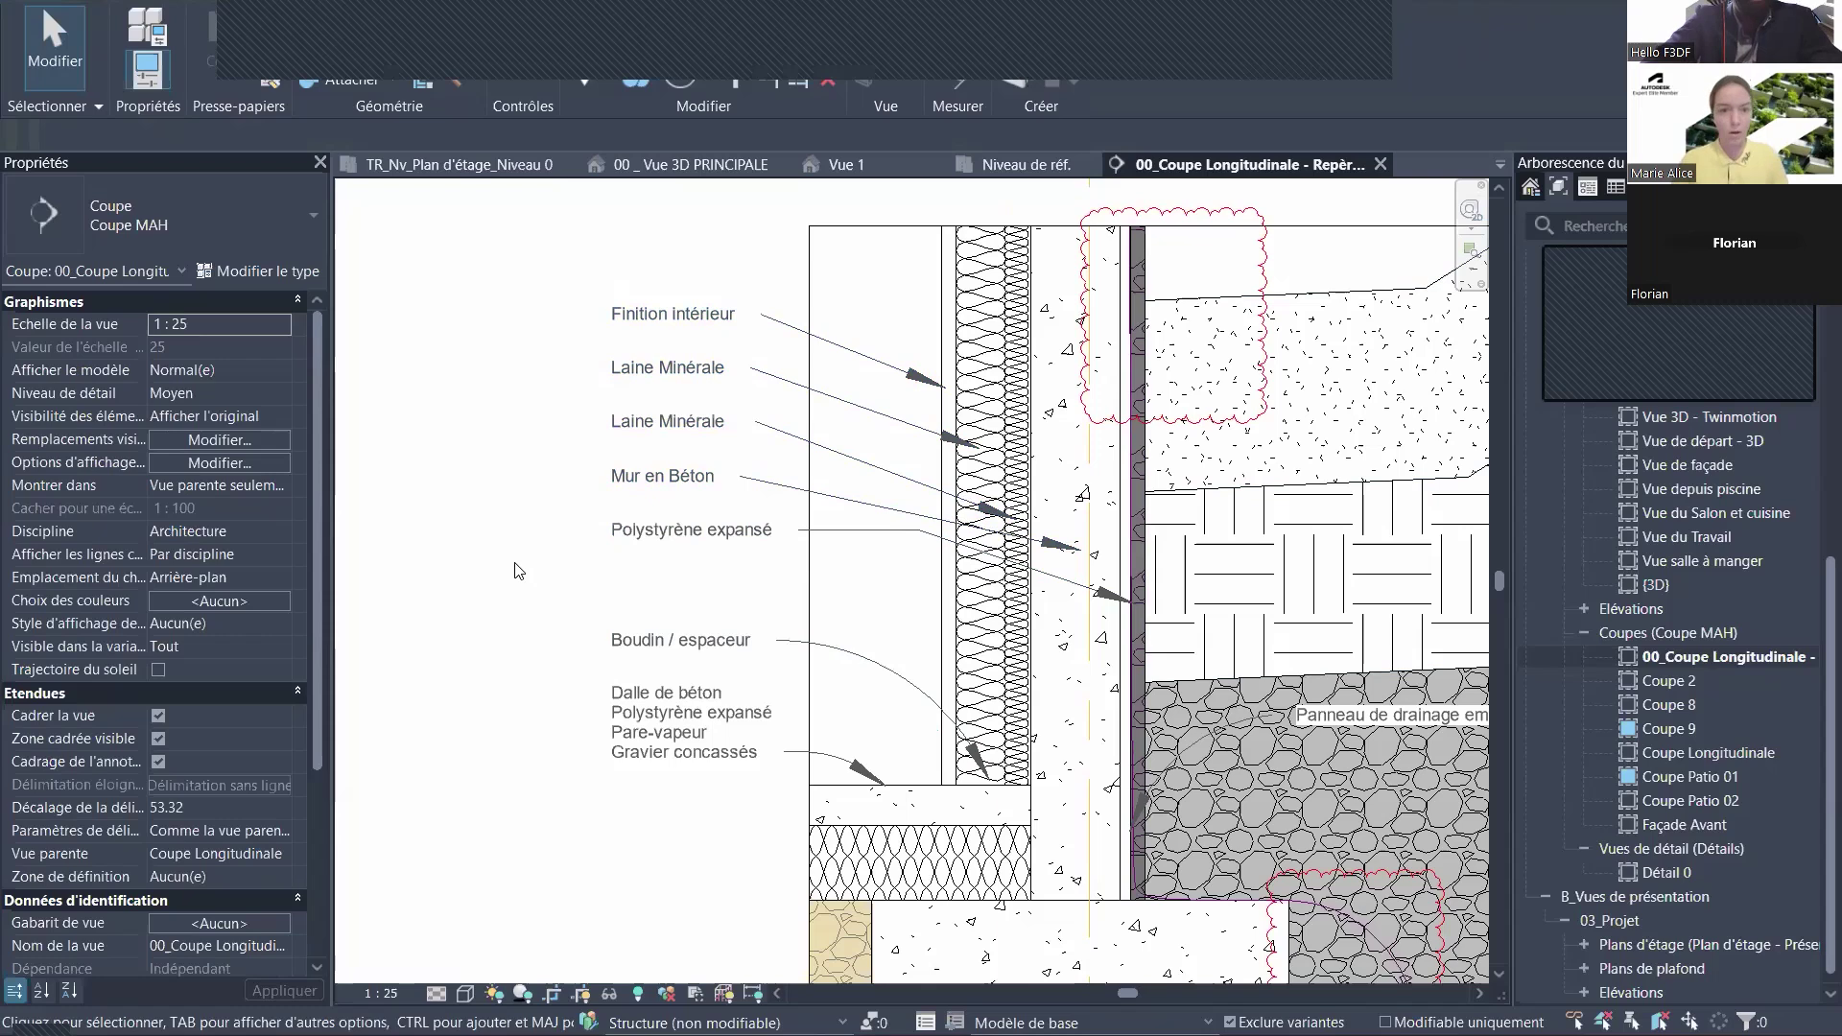
scroll(518, 572, "down", 1)
middle_click_drag(788, 622, 758, 528)
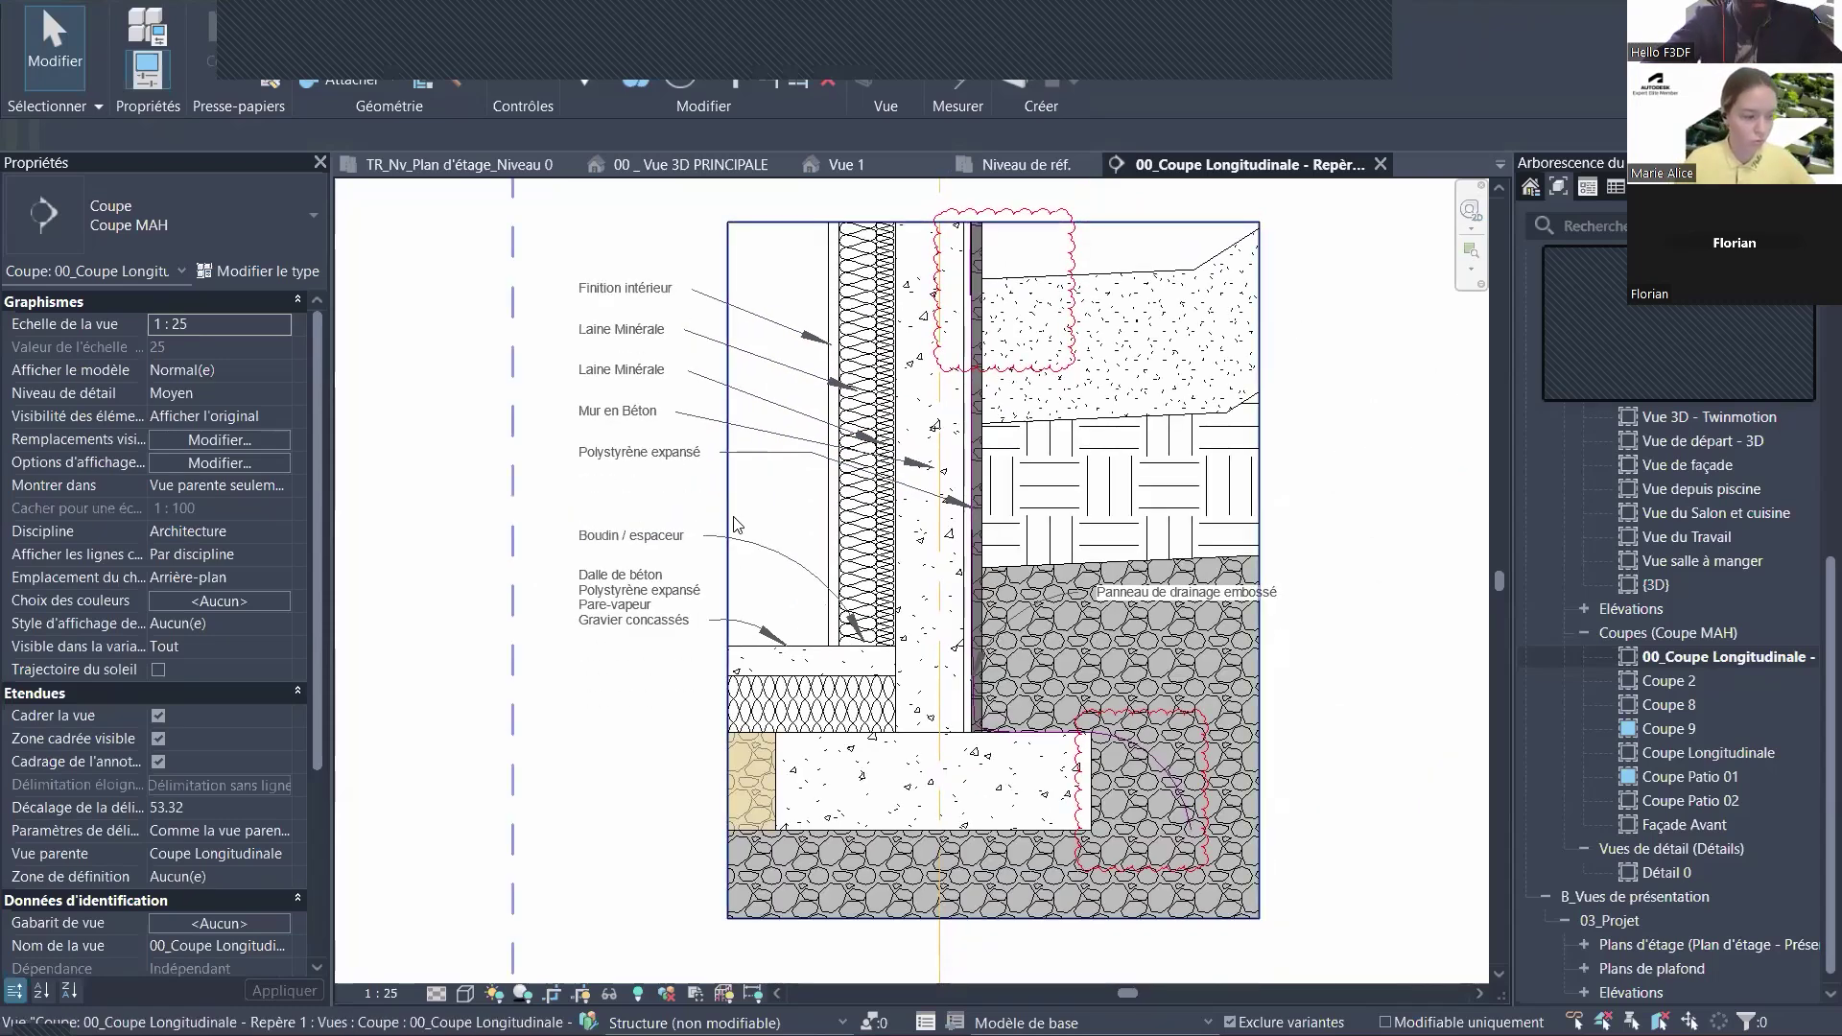
scroll(1065, 587, "down", 1)
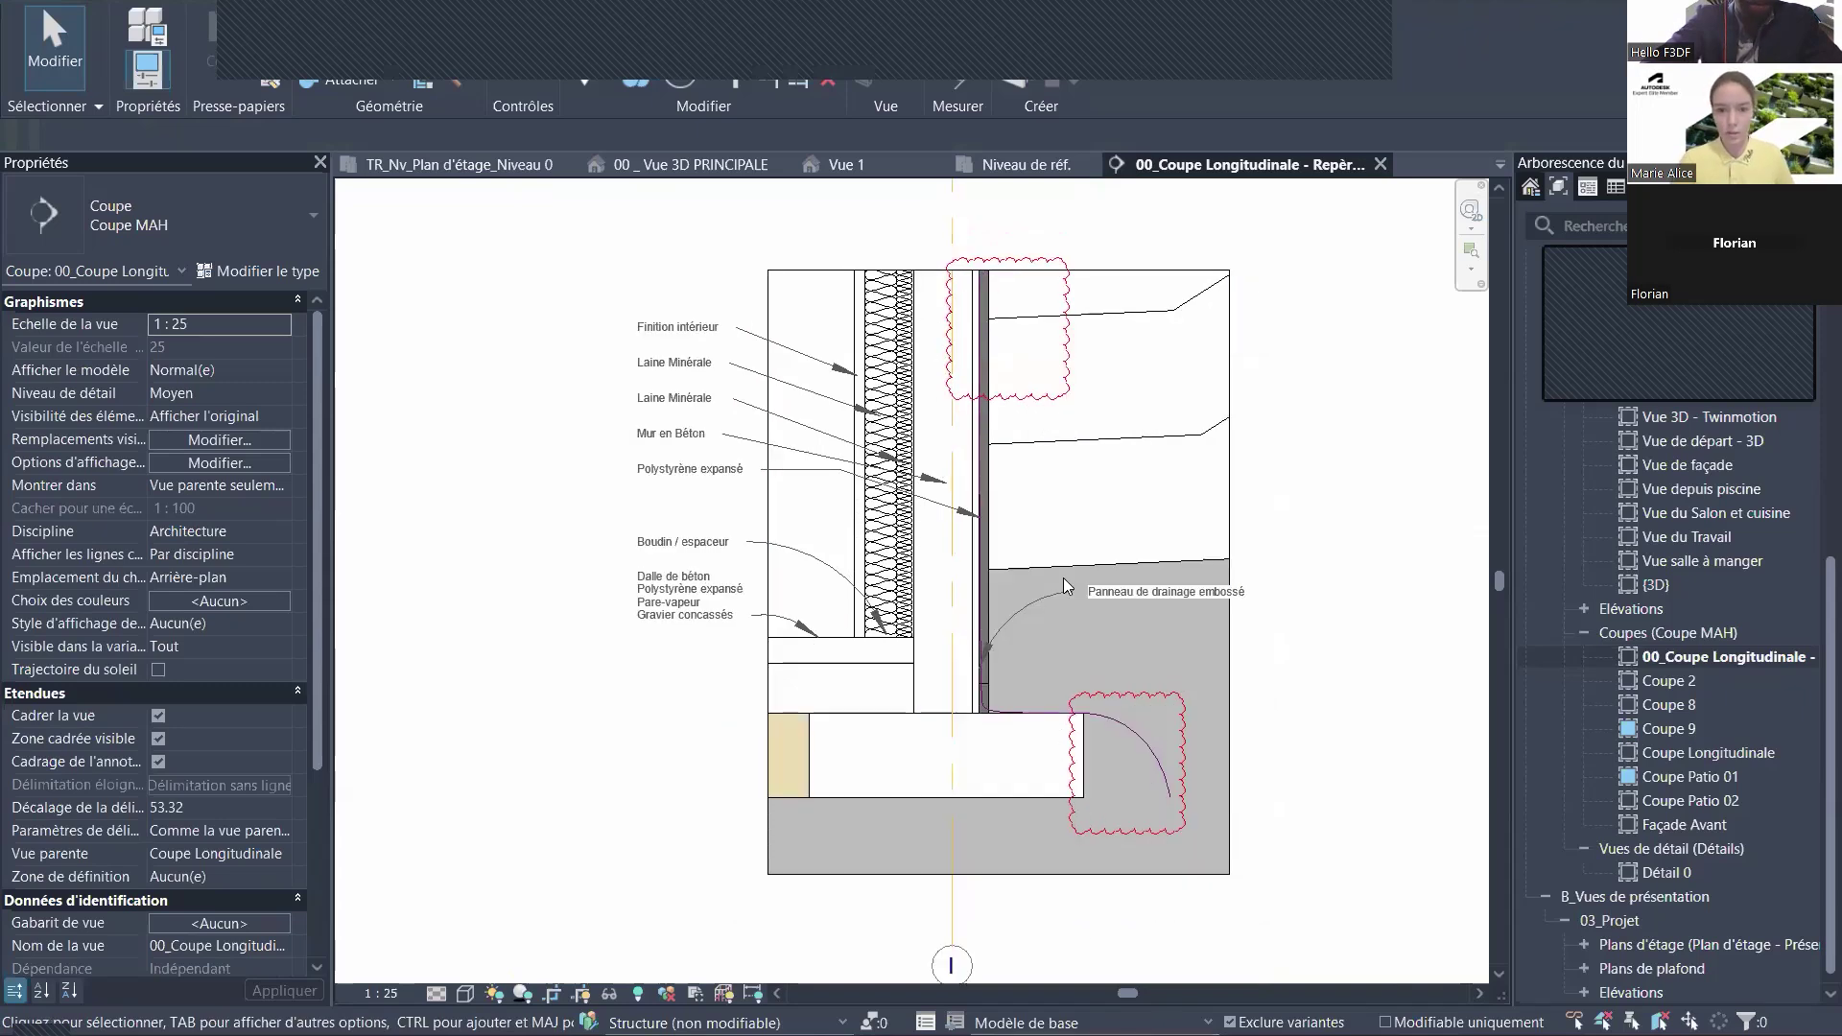